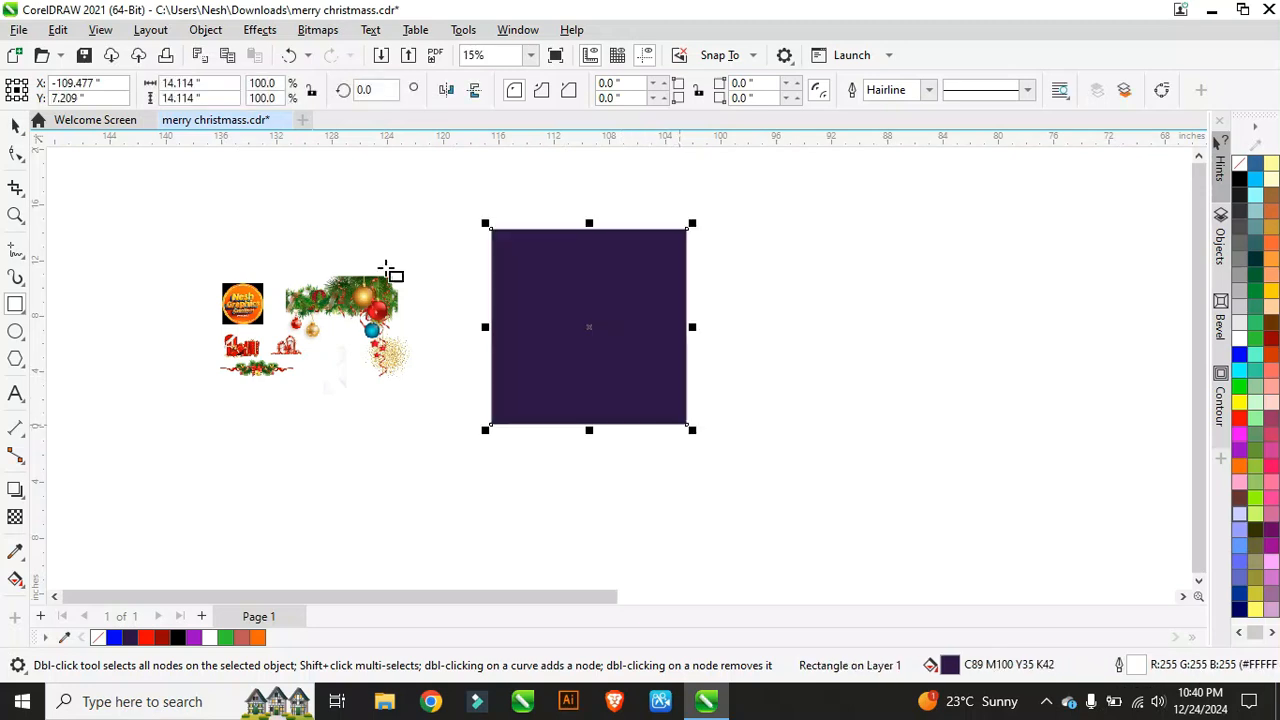
Step: Finish the square, reposition it, and give it a black outline with no fill
click(15, 122)
scroll(661, 273, up, 2)
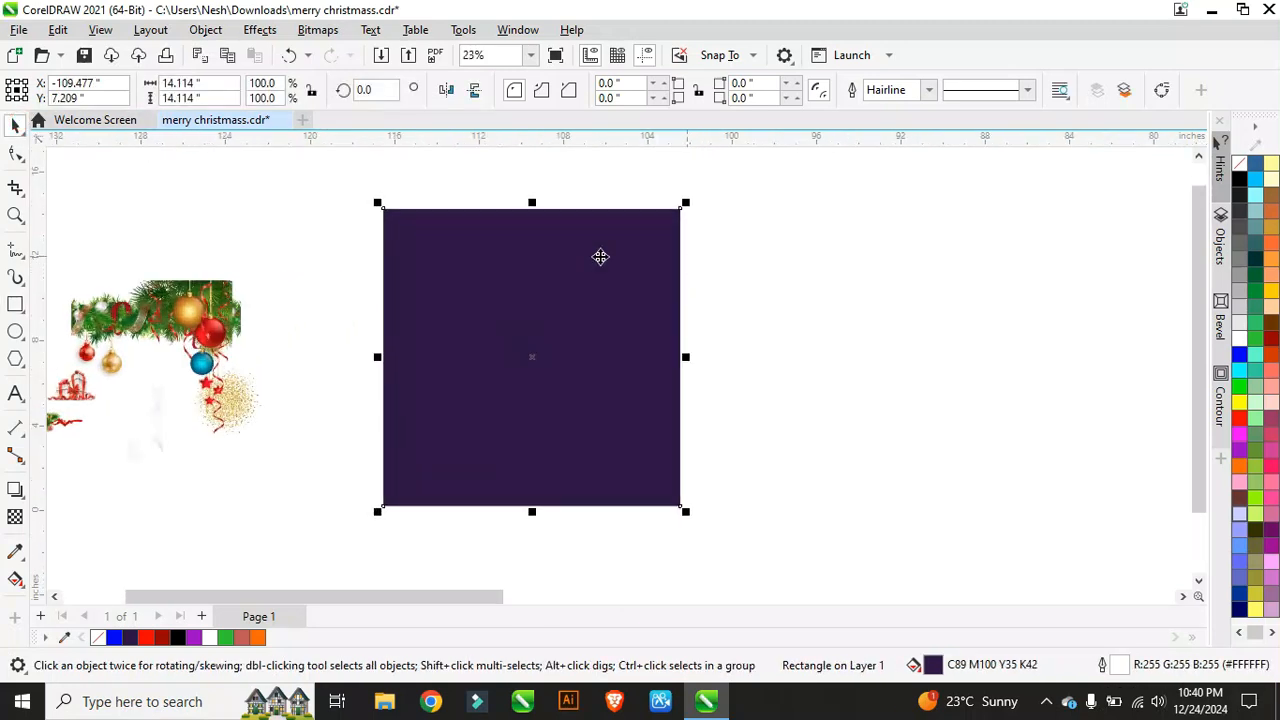
scroll(549, 249, down, 3)
scroll(542, 249, up, 2)
drag(543, 247, 542, 263)
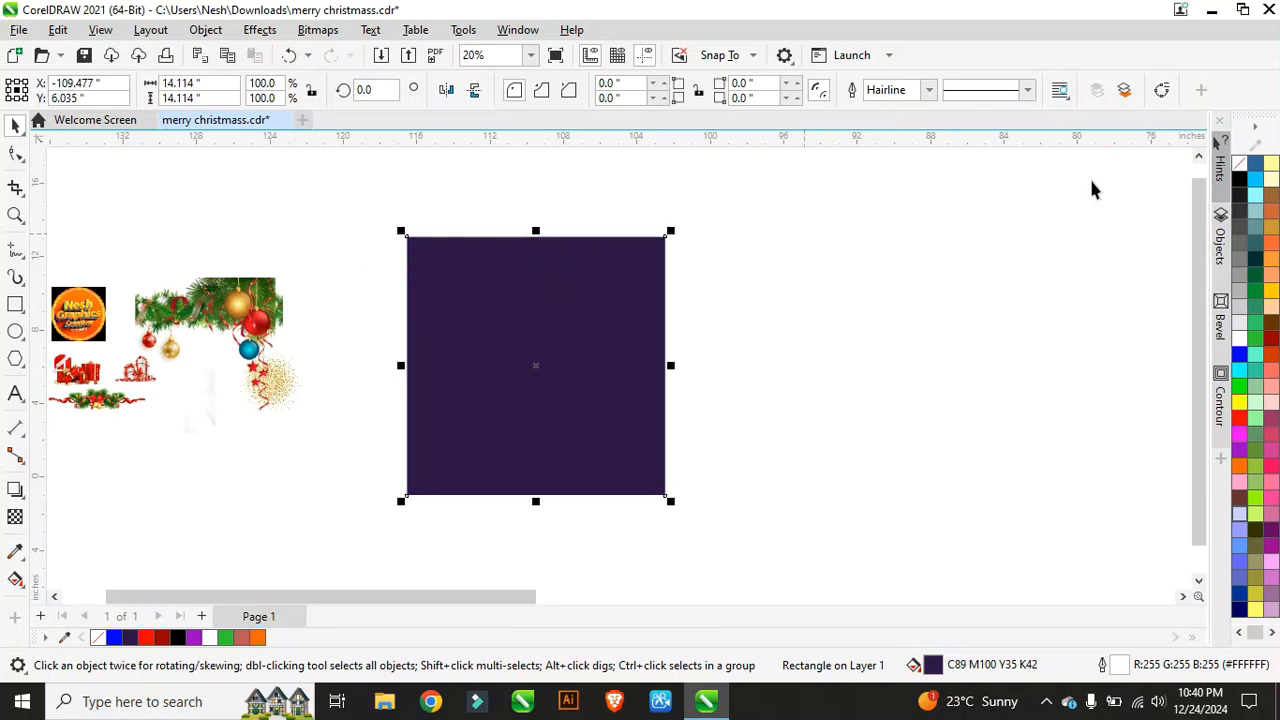
right_click(1240, 178)
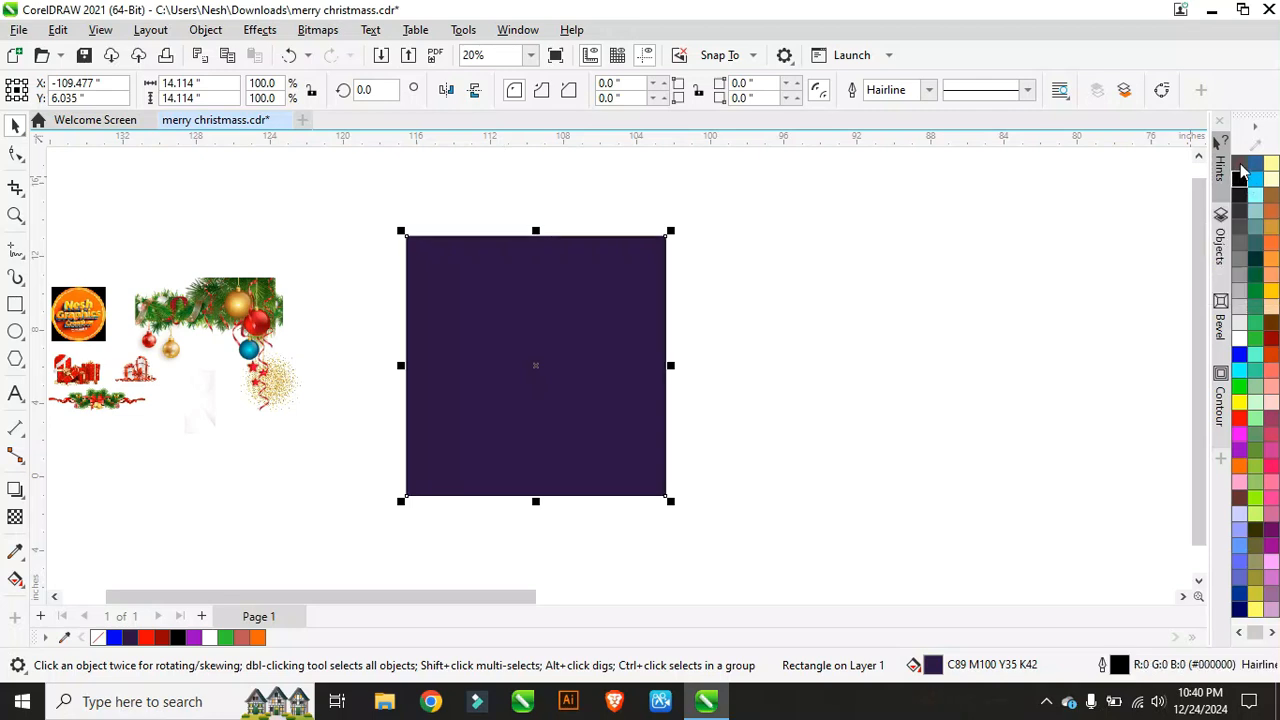
click(1240, 163)
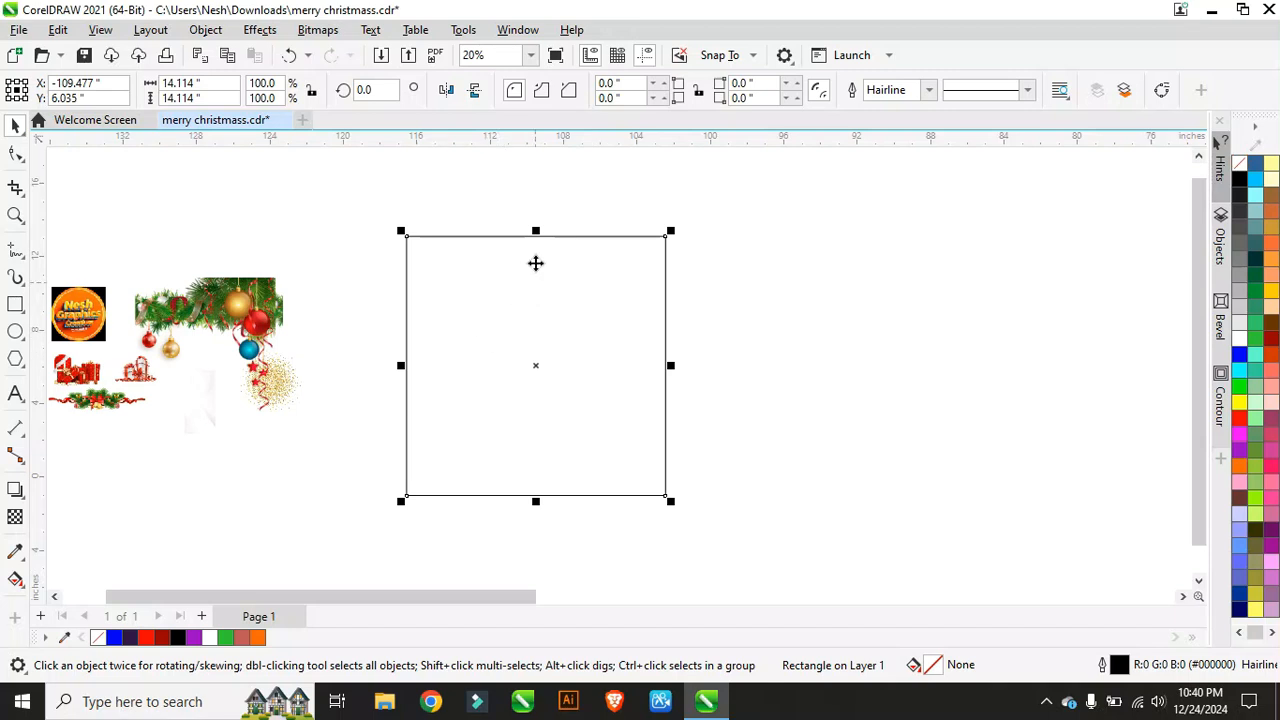
scroll(535, 263, down, 1)
scroll(437, 291, up, 1)
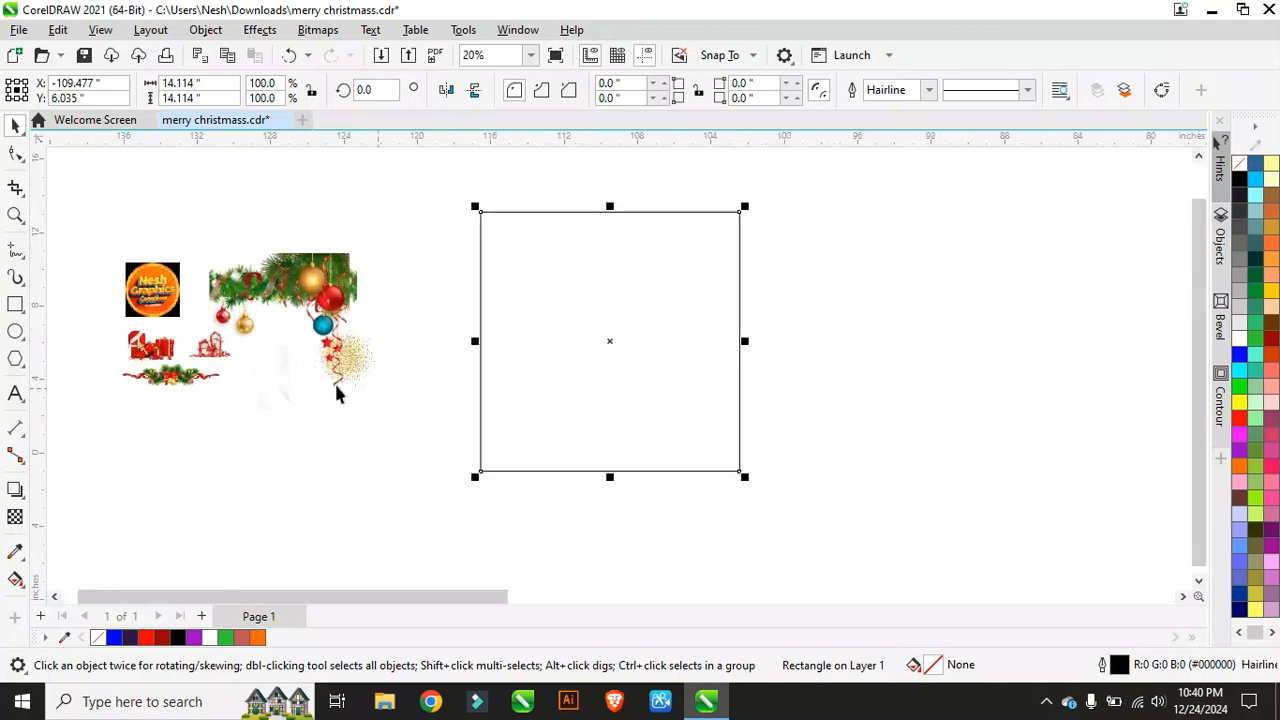
Step: PowerClip the faint white background bitmap inside the square frame
click(280, 383)
scroll(270, 385, up, 3)
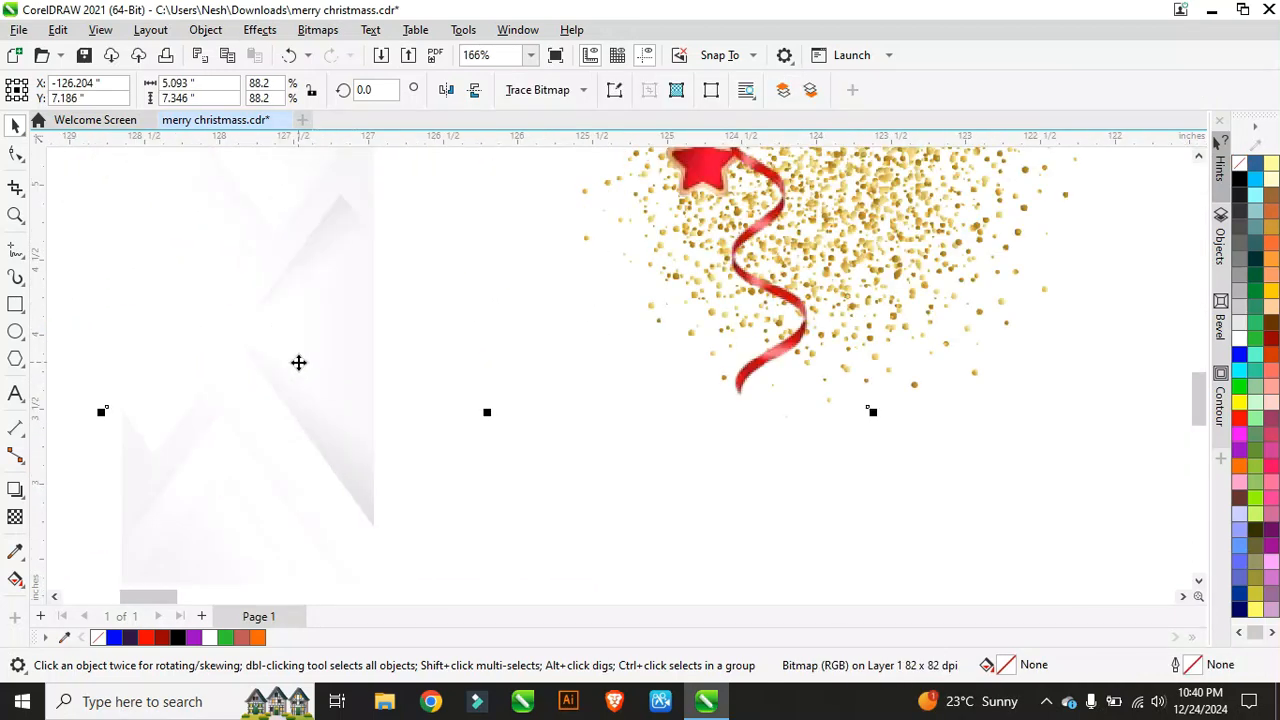
scroll(298, 362, down, 1)
click(288, 425)
scroll(288, 420, down, 2)
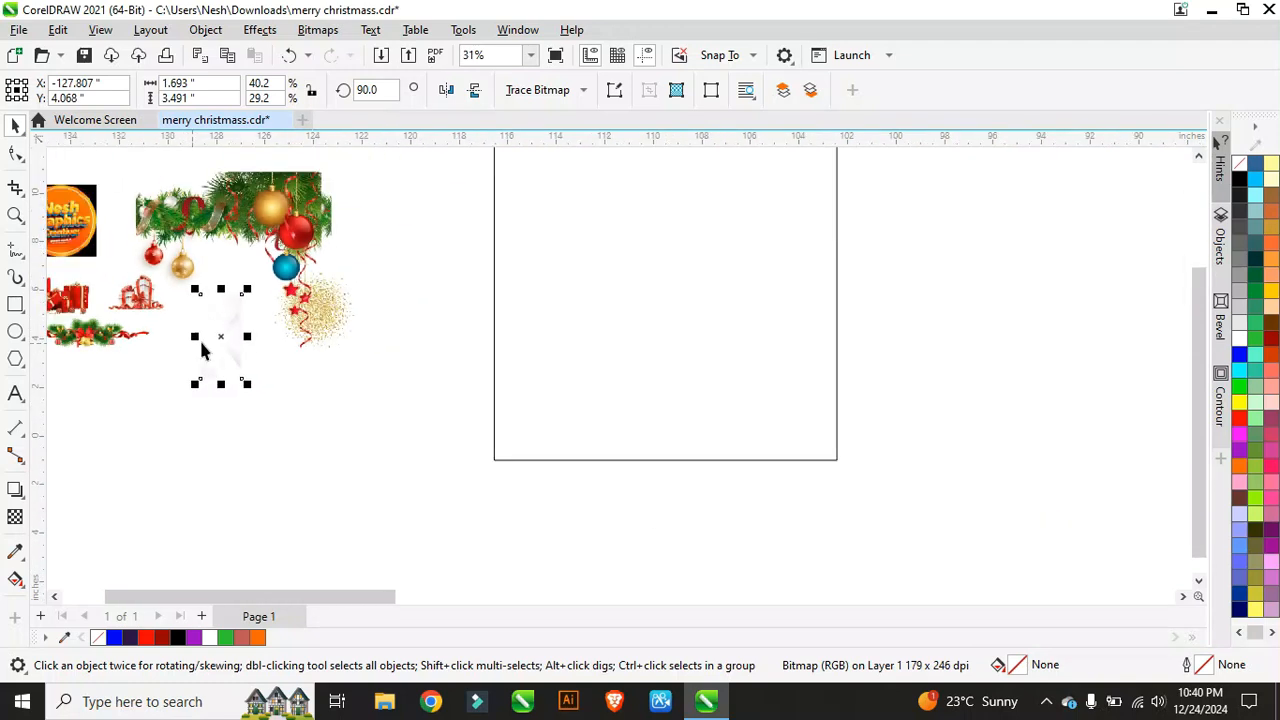
drag(410, 398, 414, 390)
right_click(414, 390)
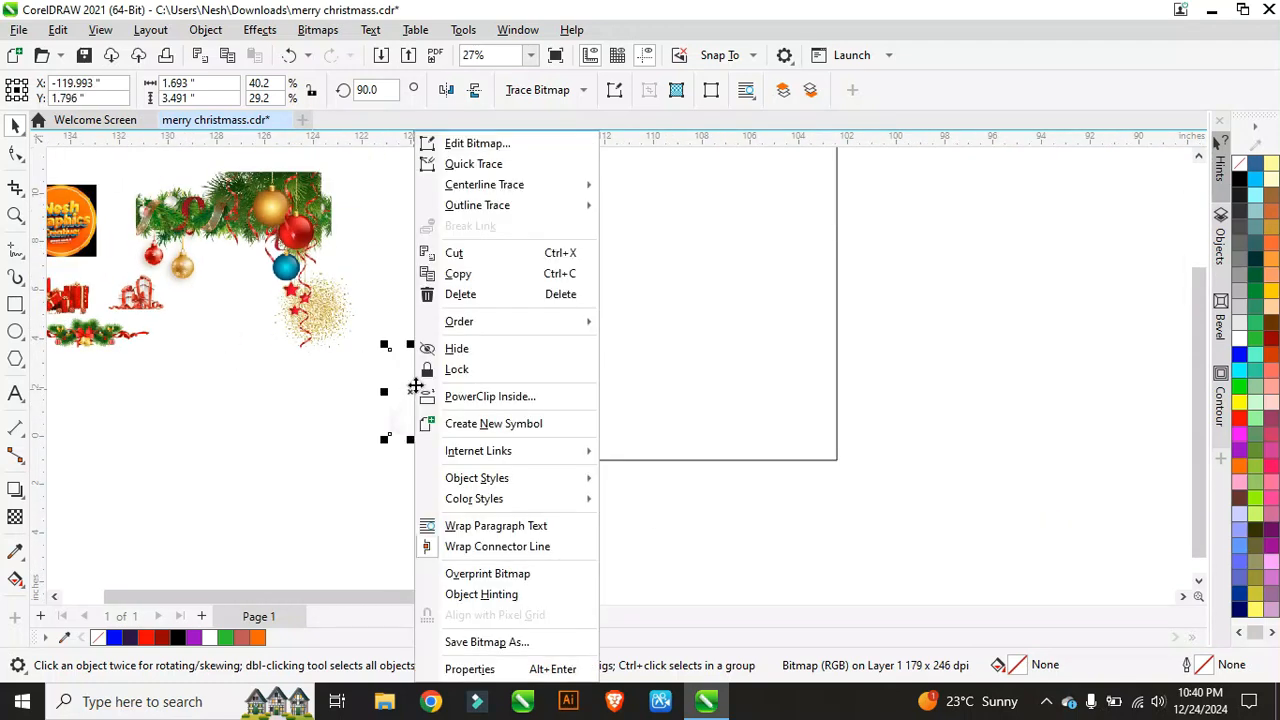
click(482, 397)
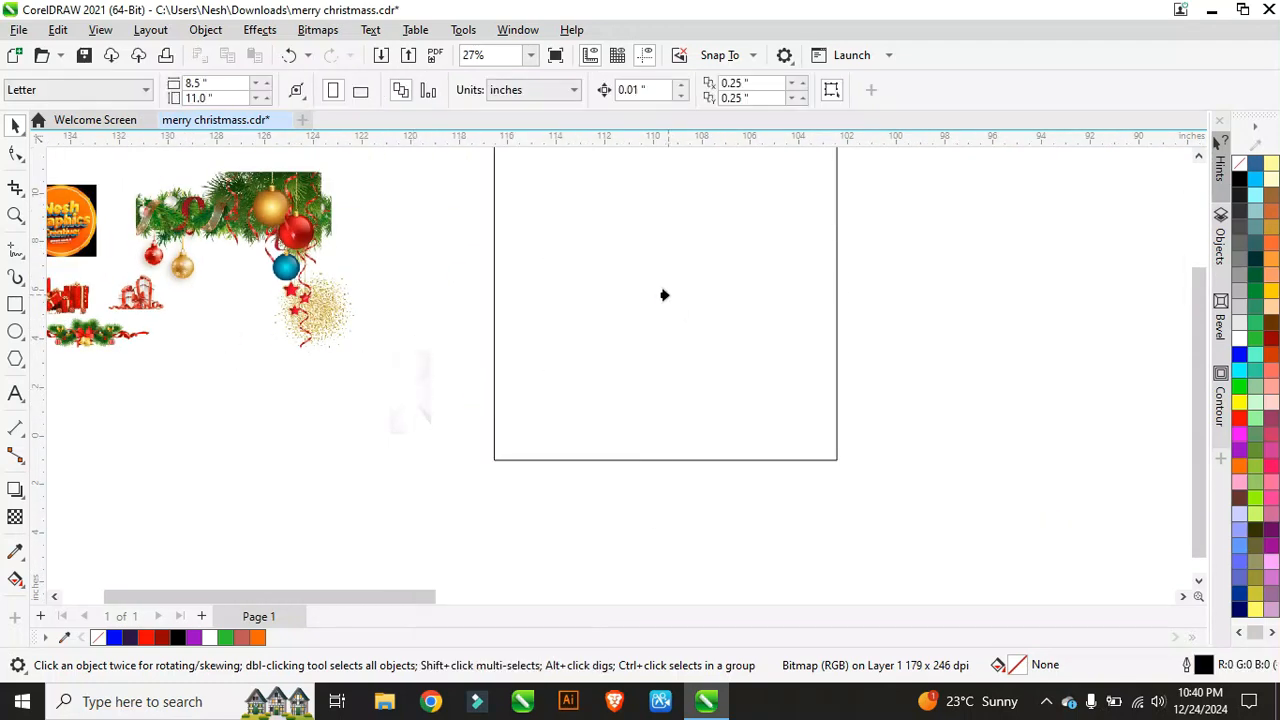
click(664, 295)
scroll(394, 434, down, 1)
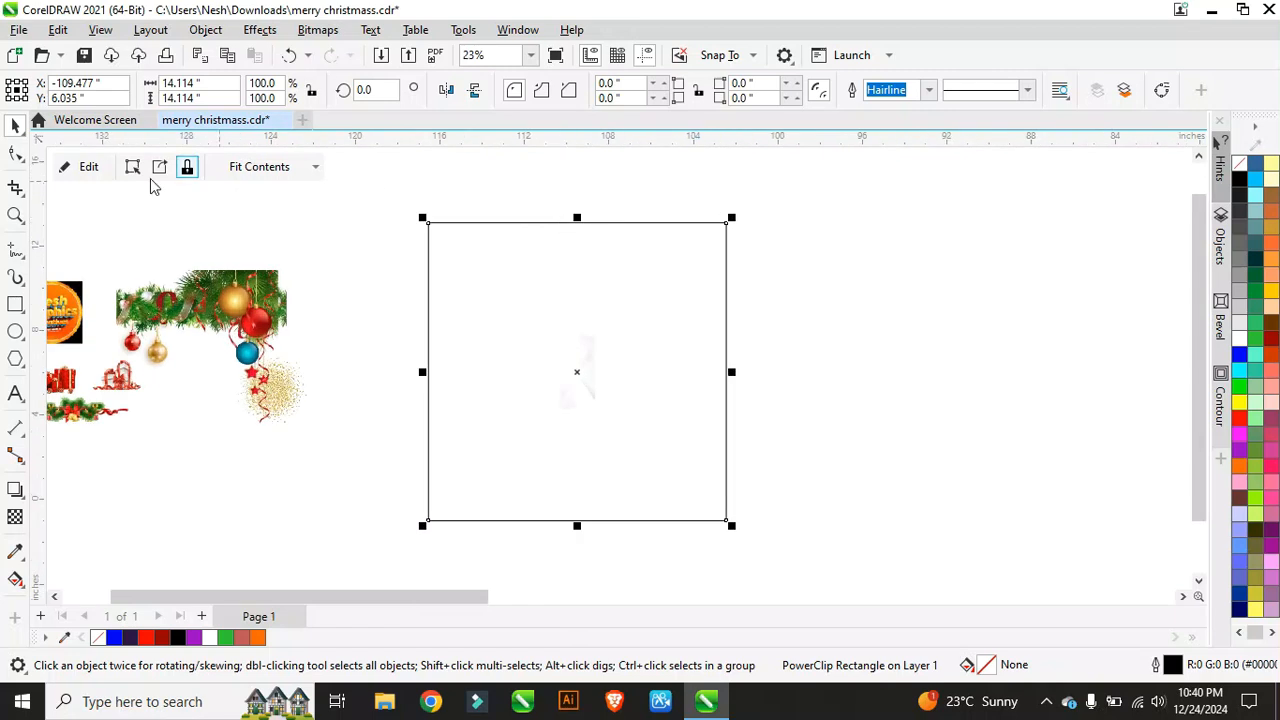
Step: Edit the PowerClip, stretch the white bitmap edge to edge in the frame, then finish
click(88, 168)
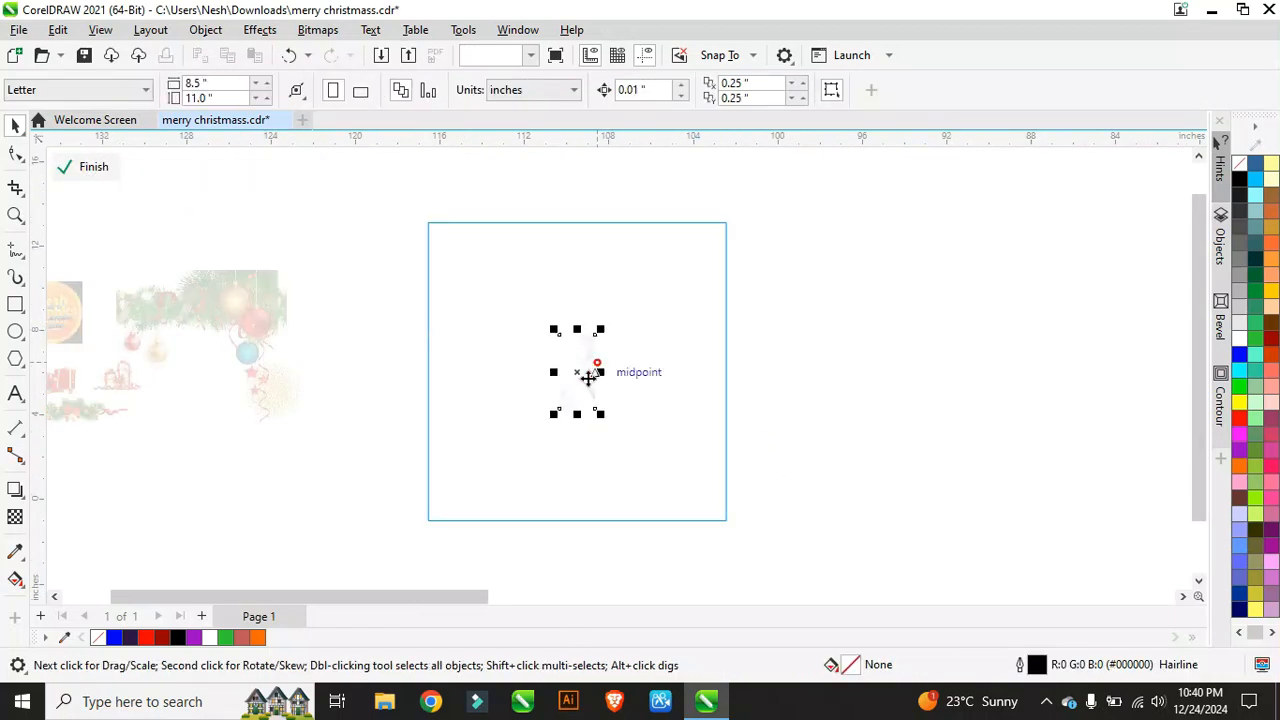
drag(588, 376, 444, 255)
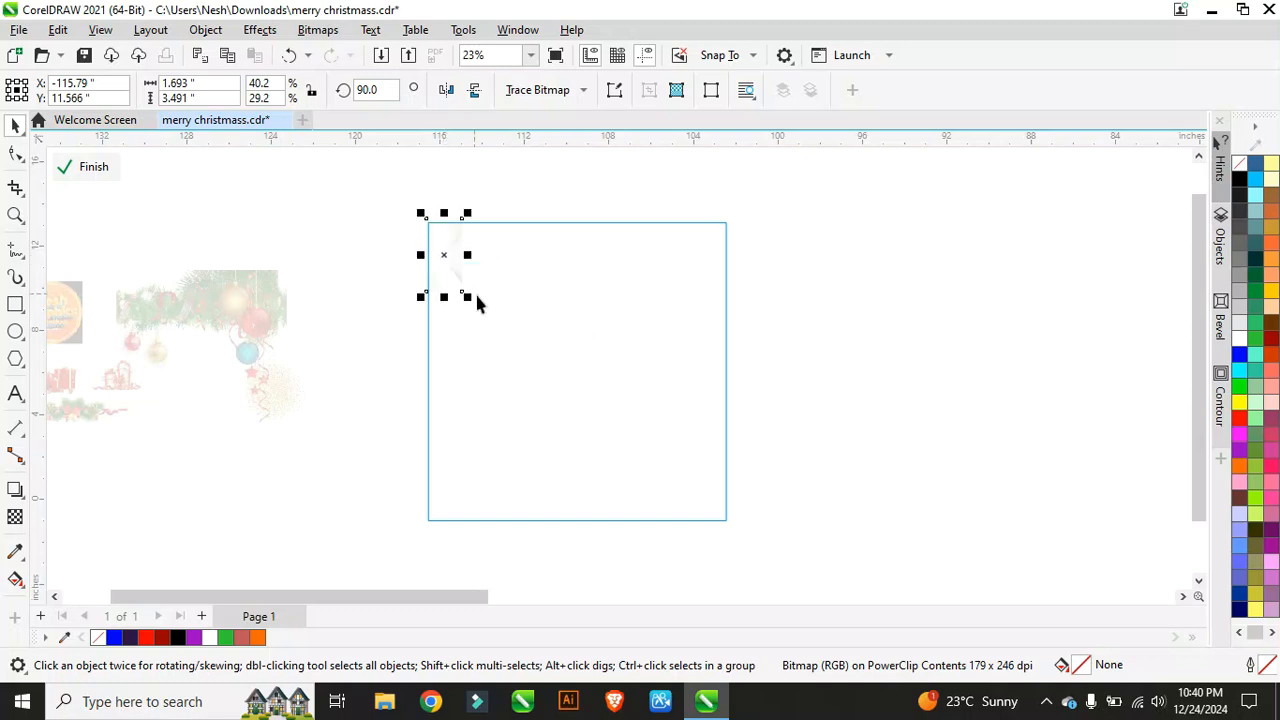
drag(468, 298, 663, 540)
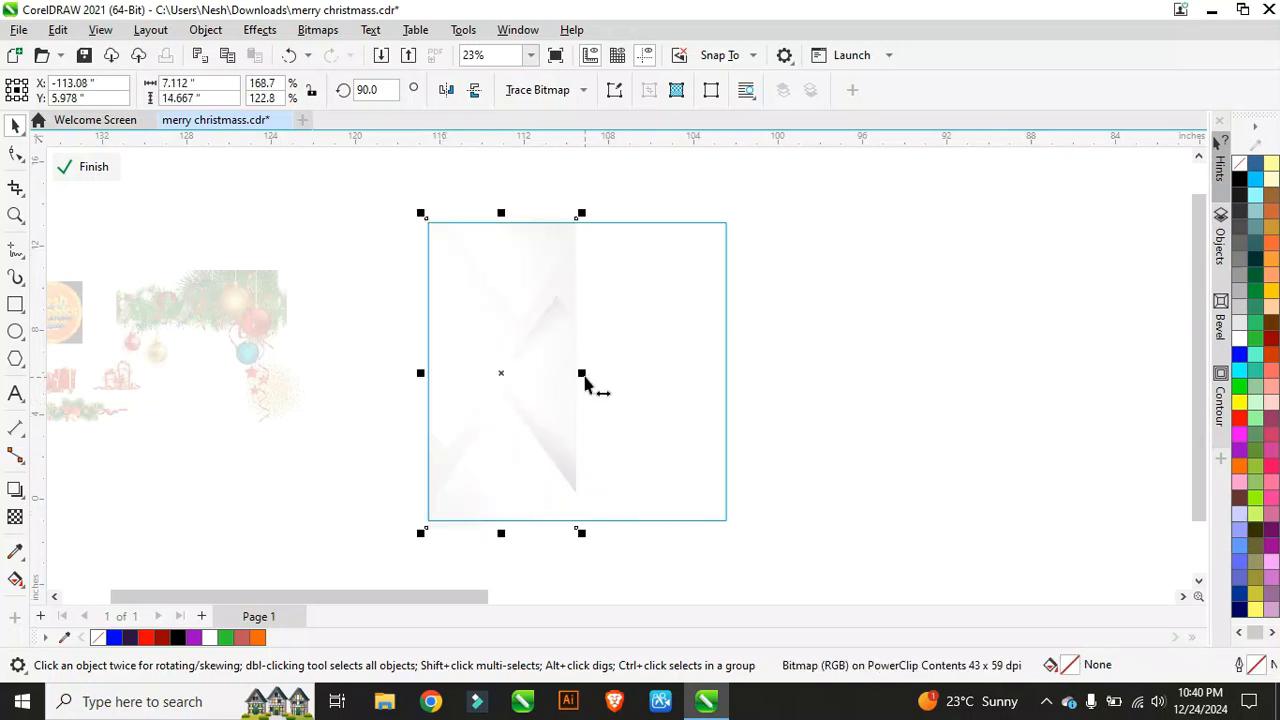
drag(585, 377, 745, 397)
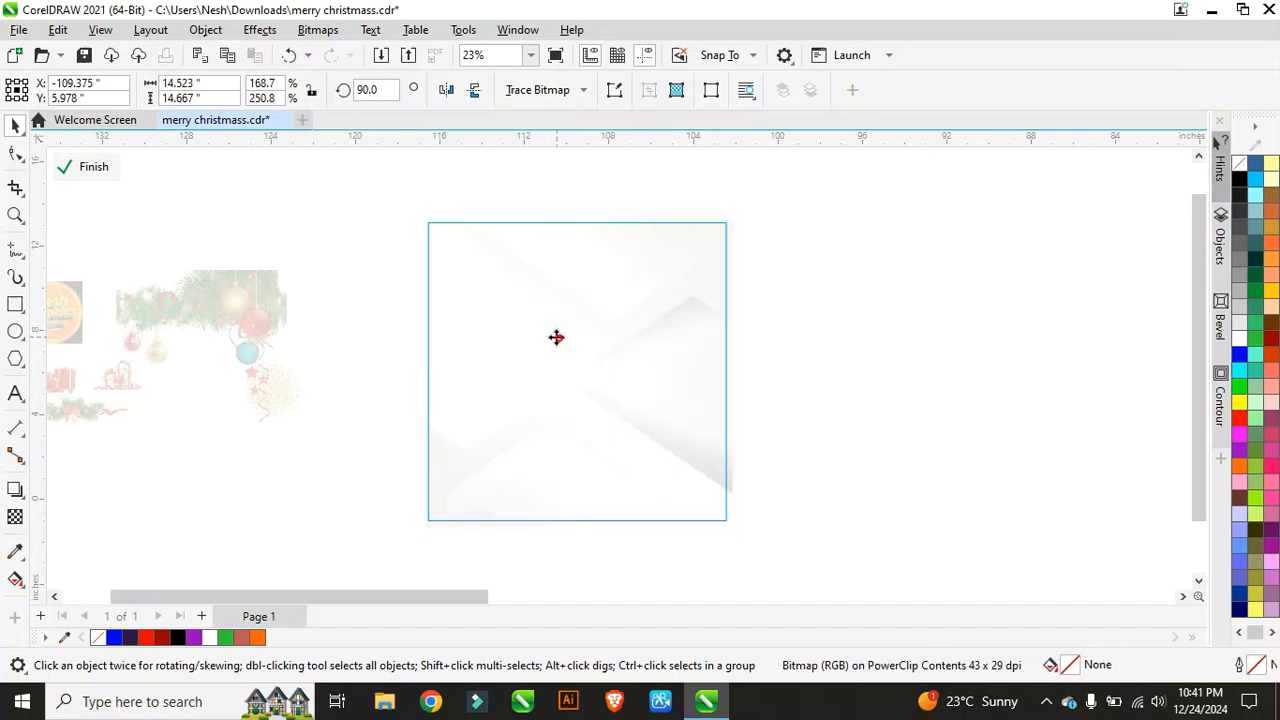
click(781, 301)
scroll(628, 253, down, 1)
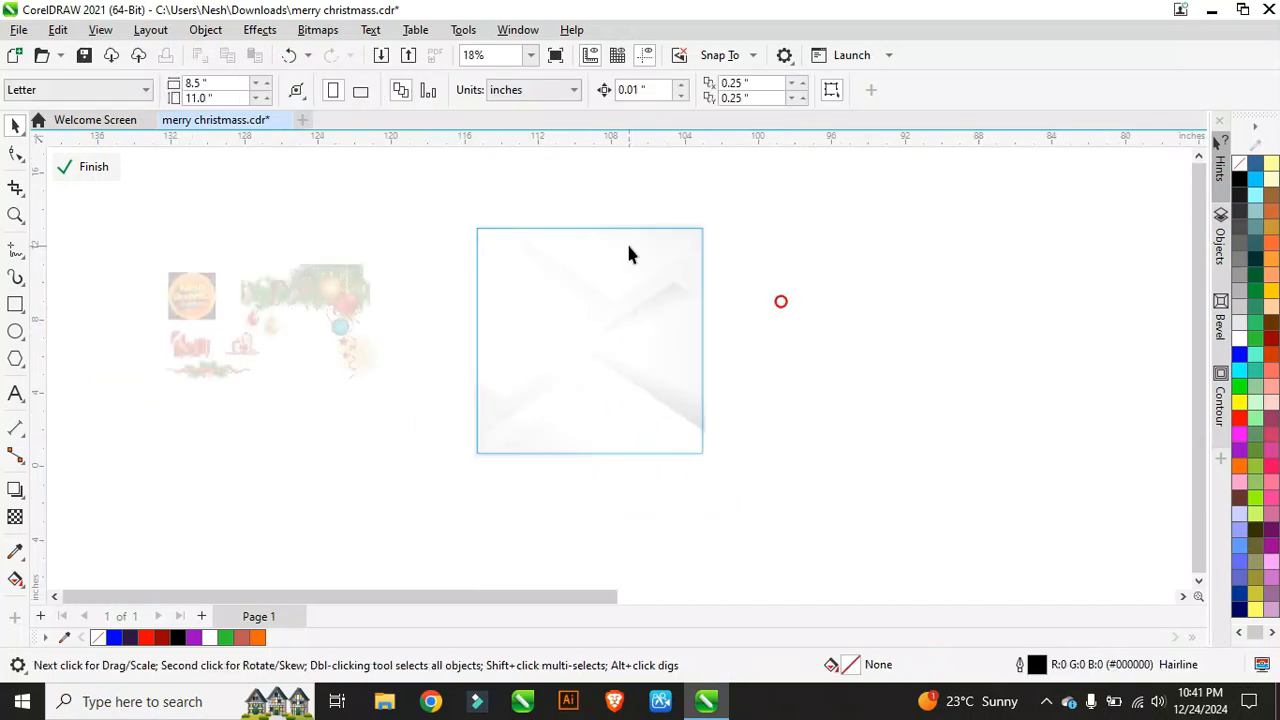
click(89, 166)
scroll(601, 250, up, 2)
scroll(603, 273, down, 2)
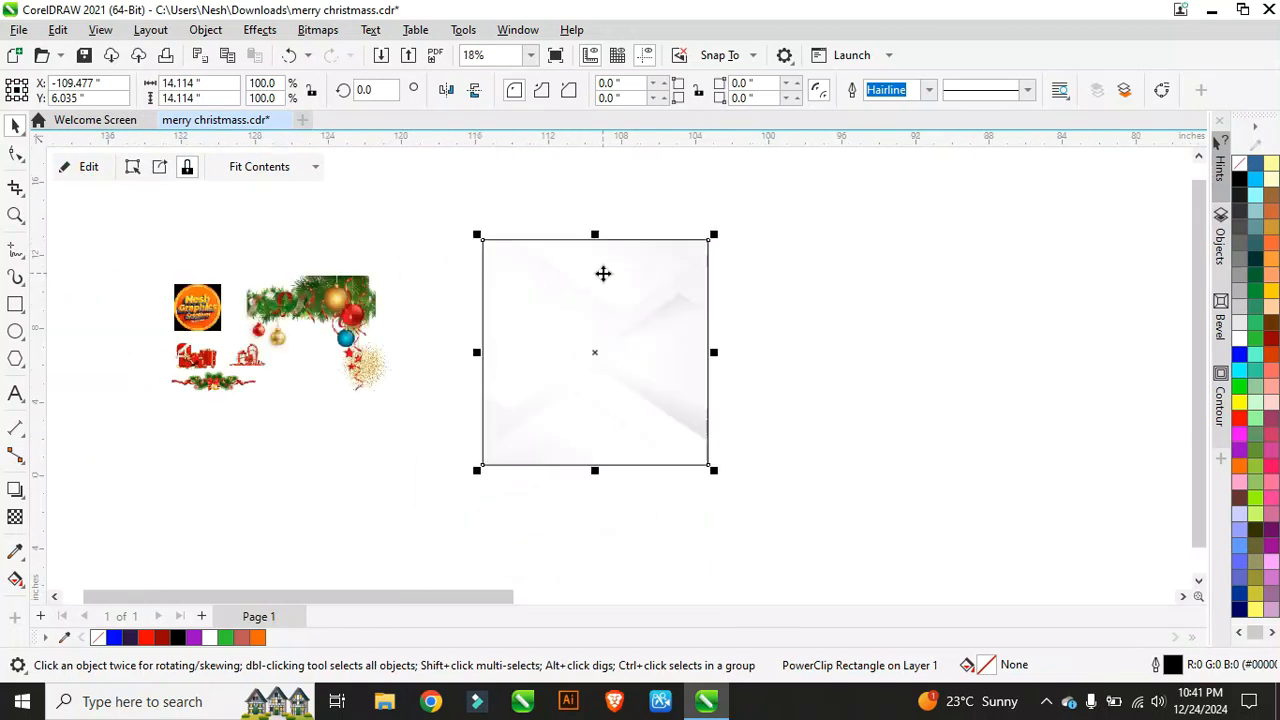
scroll(432, 298, up, 1)
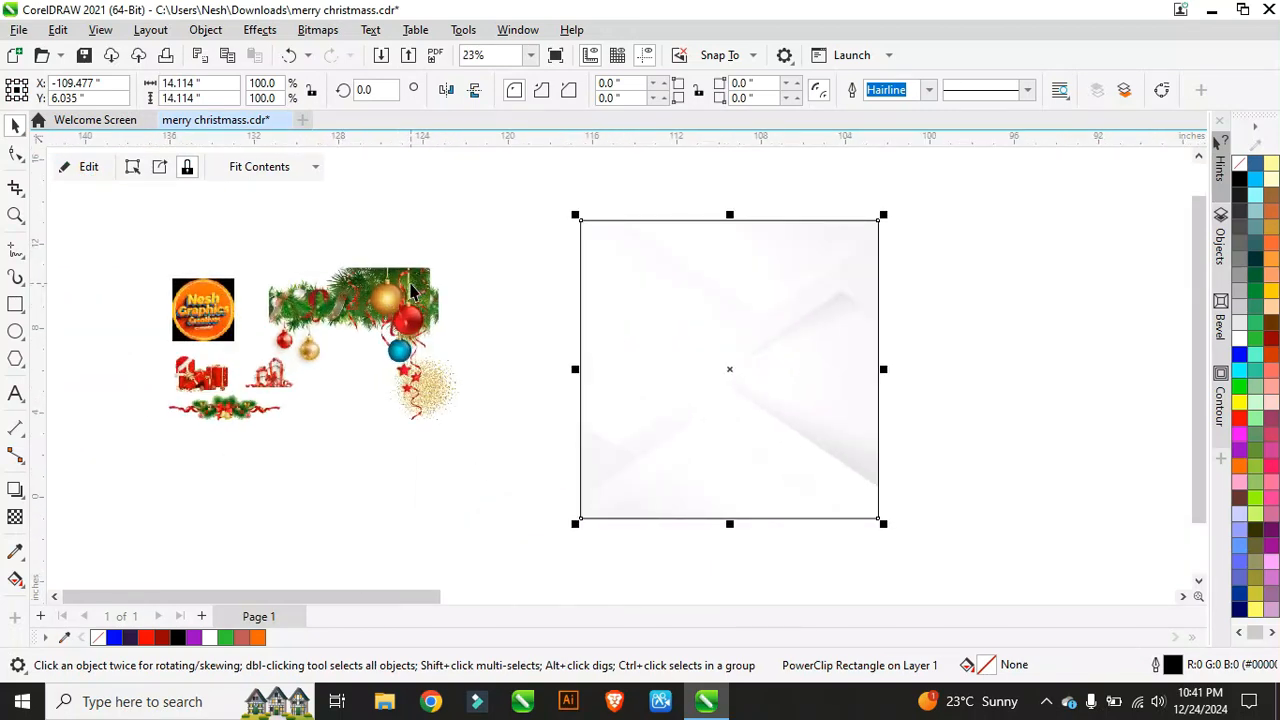
Step: Pull the ornament corner off the garland and set it right of the garland
drag(415, 290, 519, 260)
drag(360, 300, 333, 246)
drag(480, 282, 467, 258)
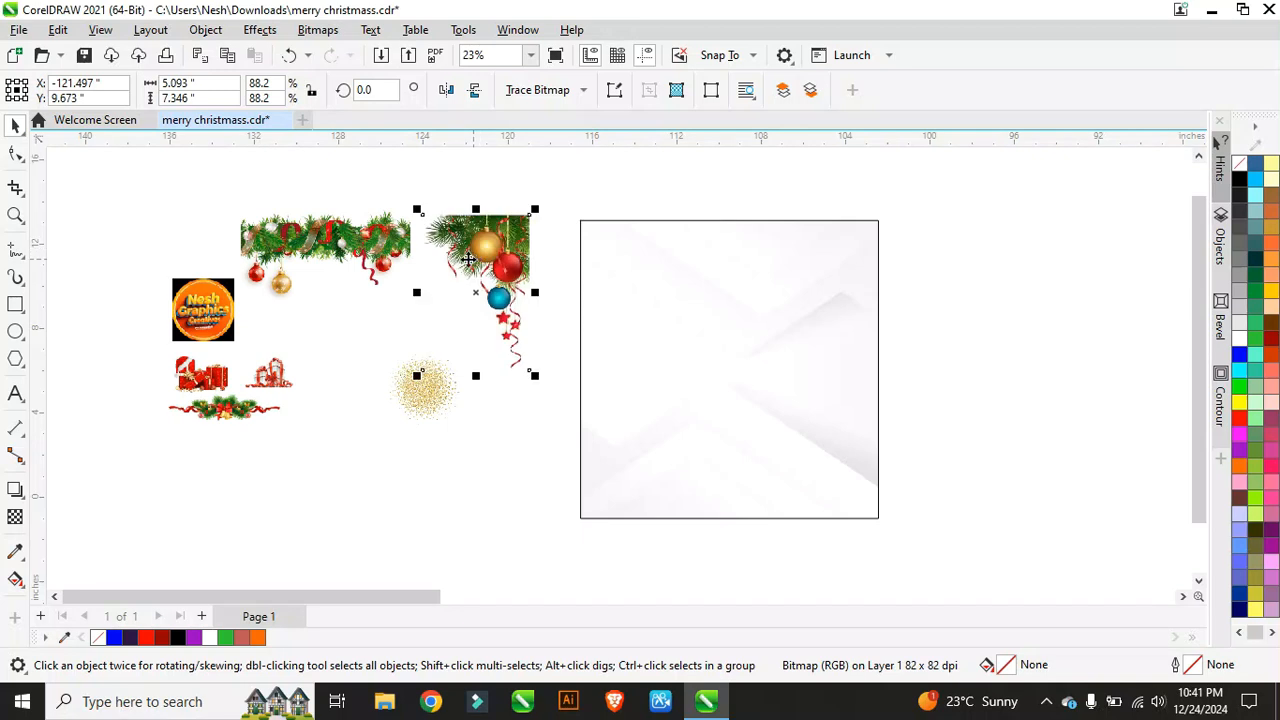
Step: Check the gold glitter and both gift bitmaps, then nudge the garland slightly
click(420, 392)
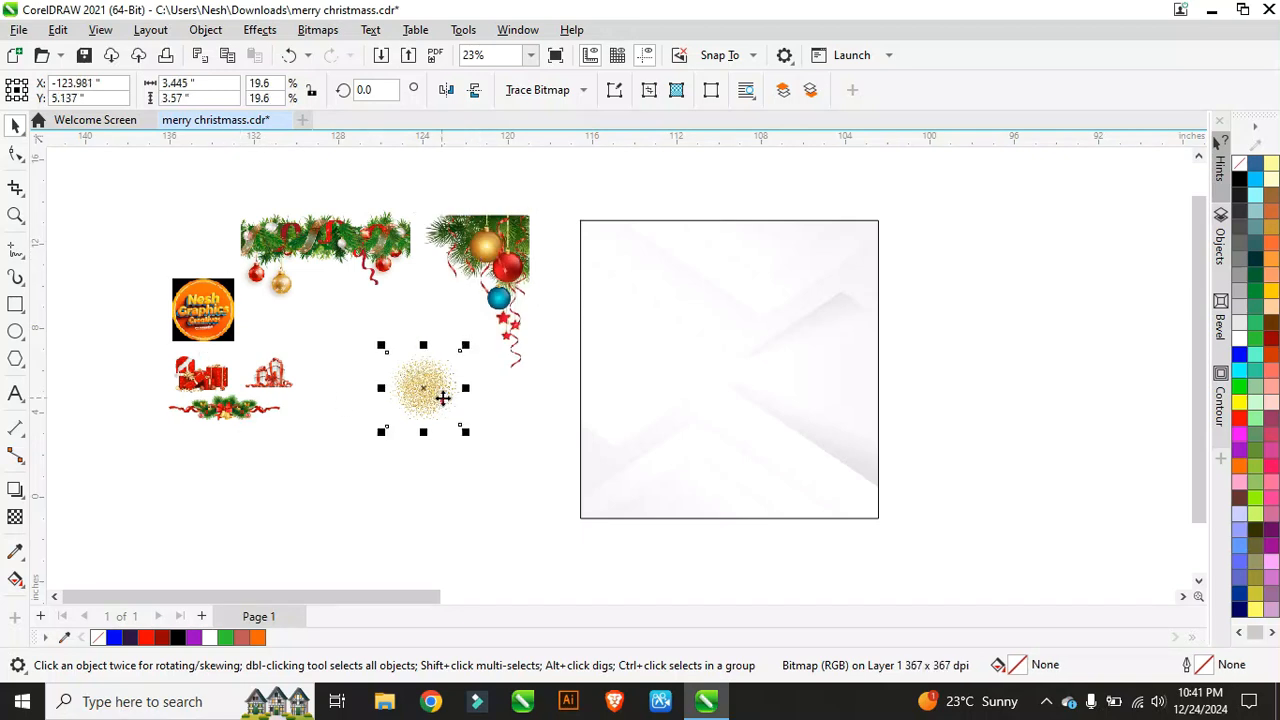
scroll(432, 386, up, 8)
scroll(450, 364, down, 7)
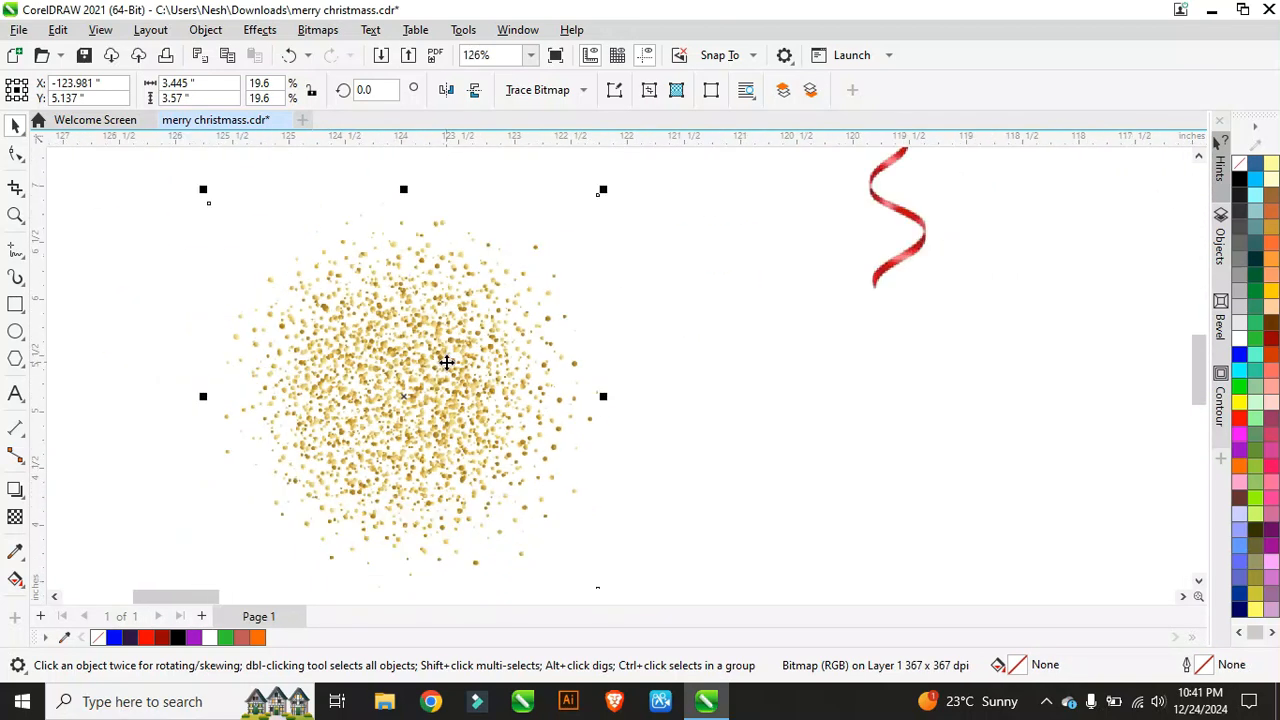
scroll(458, 364, down, 1)
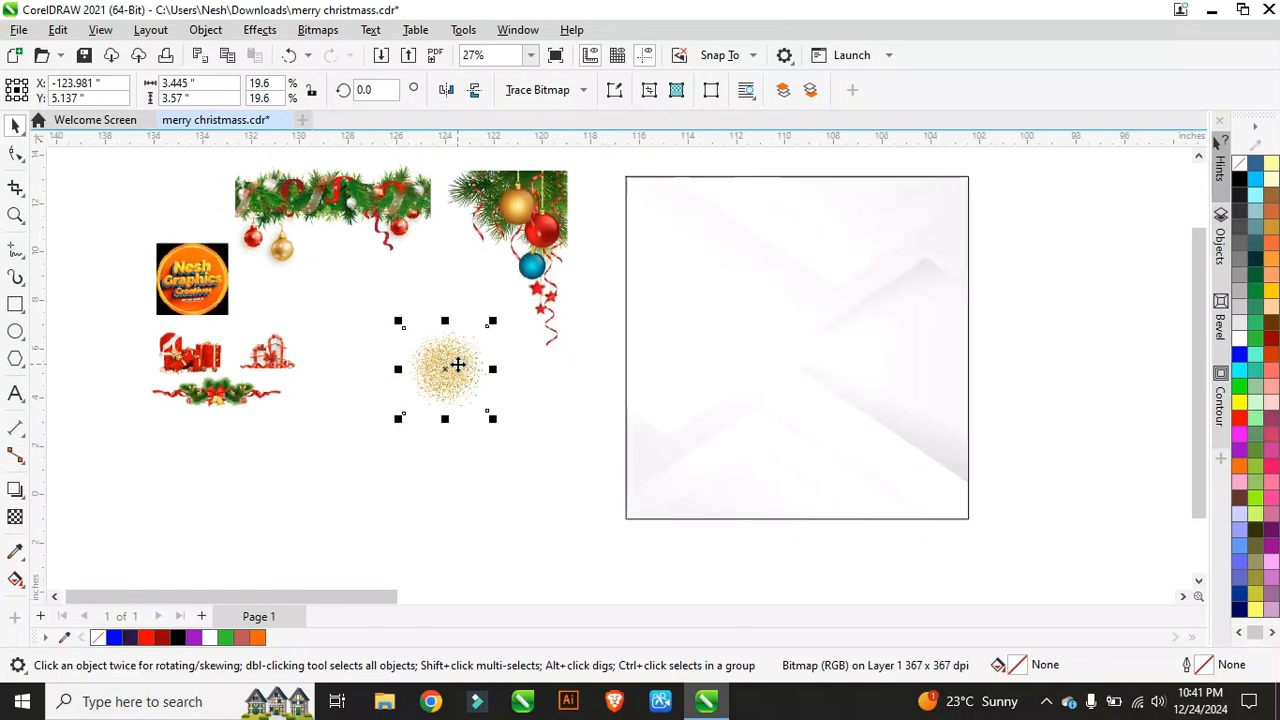
scroll(456, 366, up, 4)
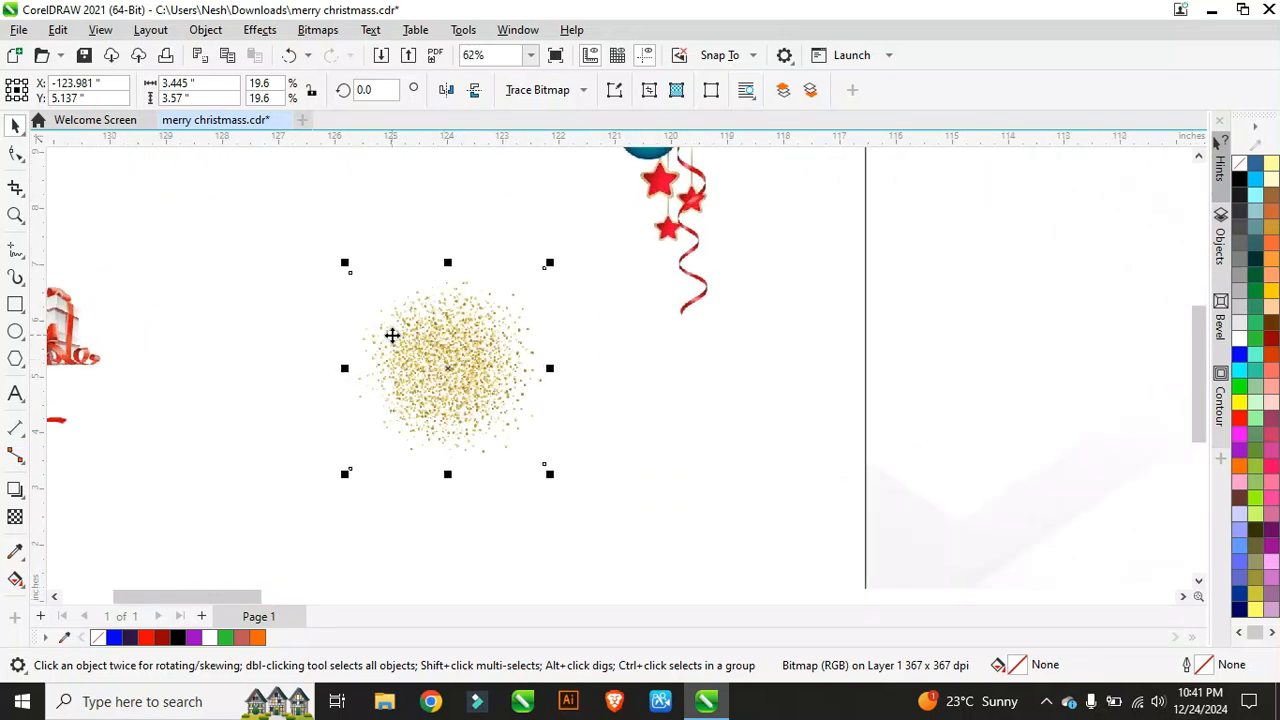
scroll(392, 336, down, 4)
scroll(220, 343, up, 4)
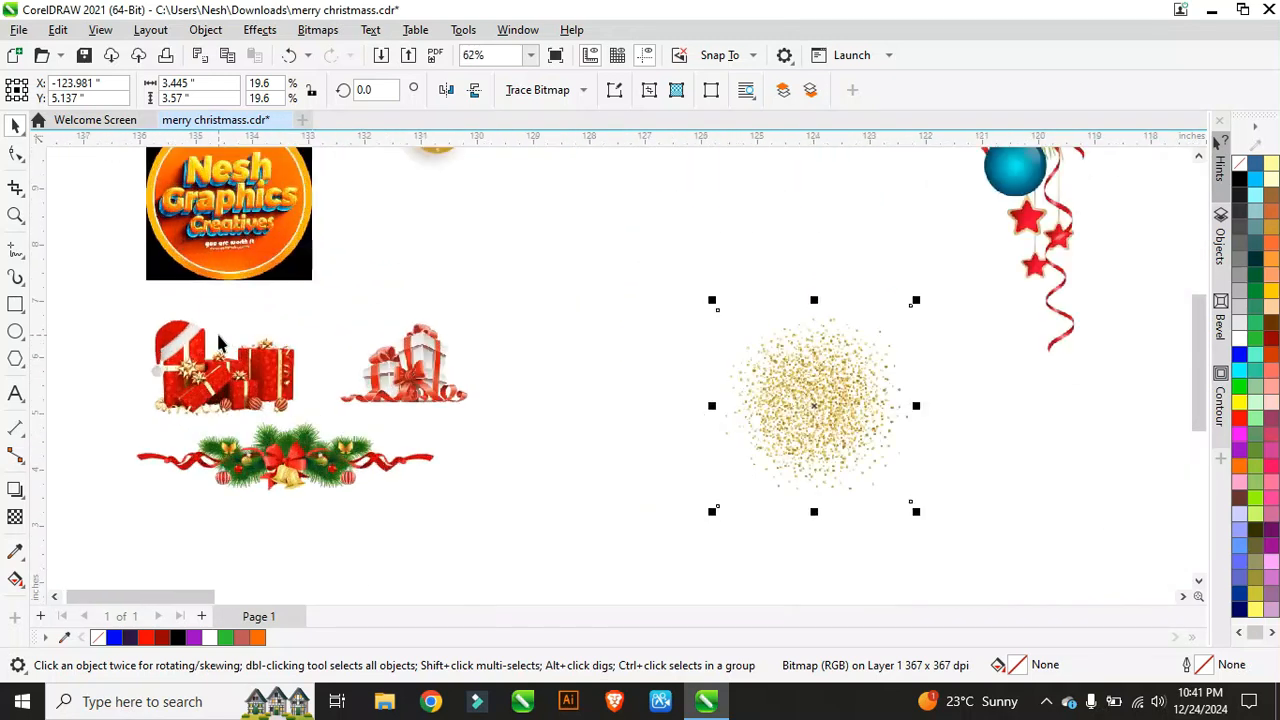
click(280, 380)
click(432, 370)
scroll(350, 440, down, 2)
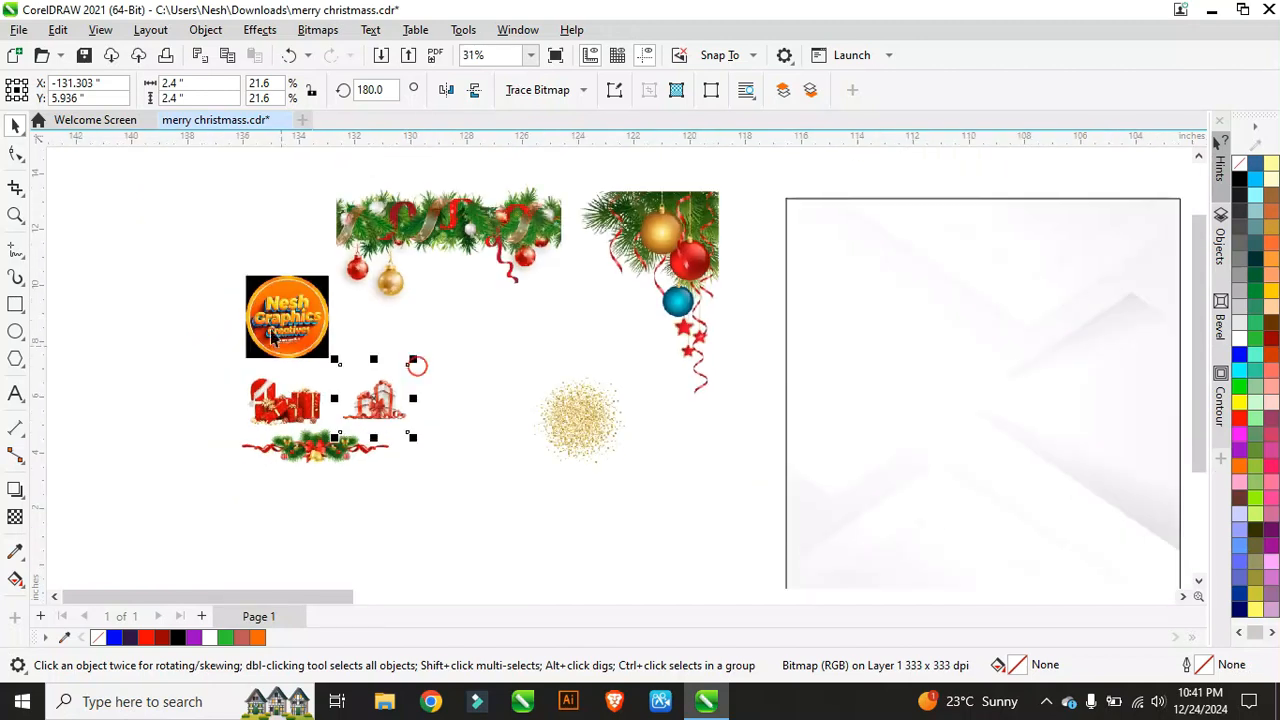
scroll(289, 318, up, 2)
scroll(270, 330, down, 4)
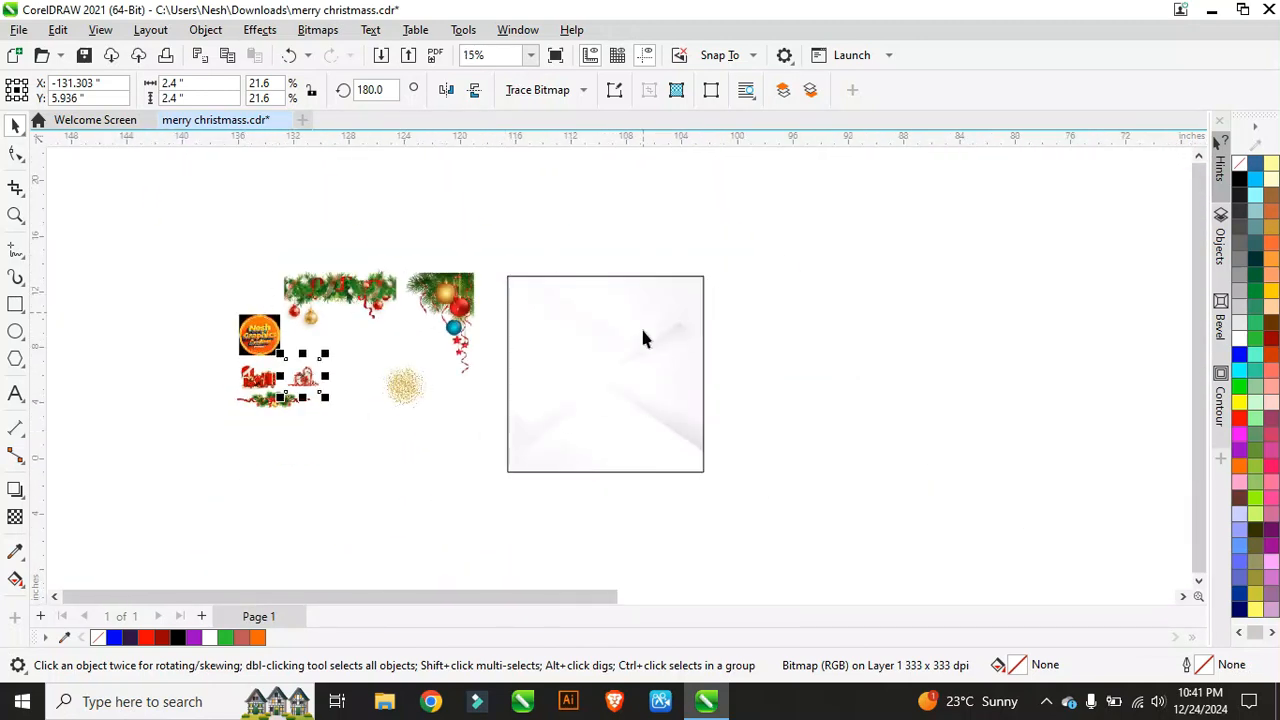
scroll(500, 267, up, 1)
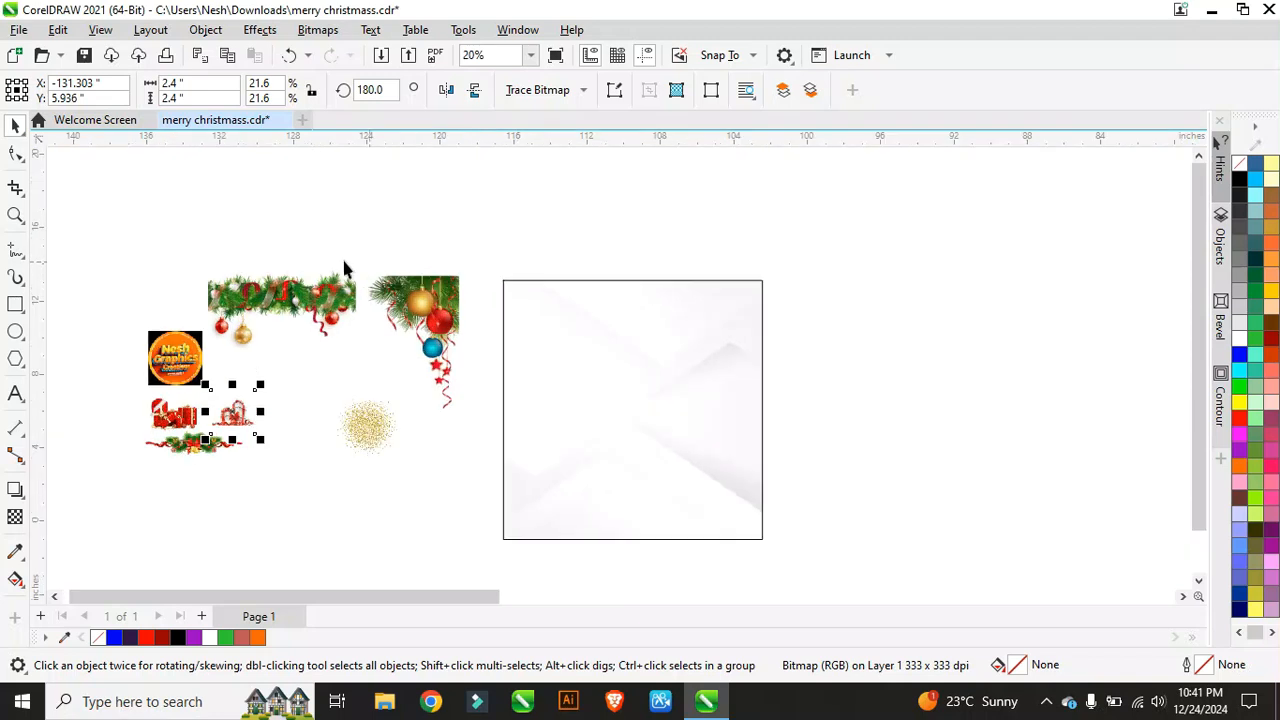
scroll(289, 293, up, 2)
scroll(218, 288, down, 1)
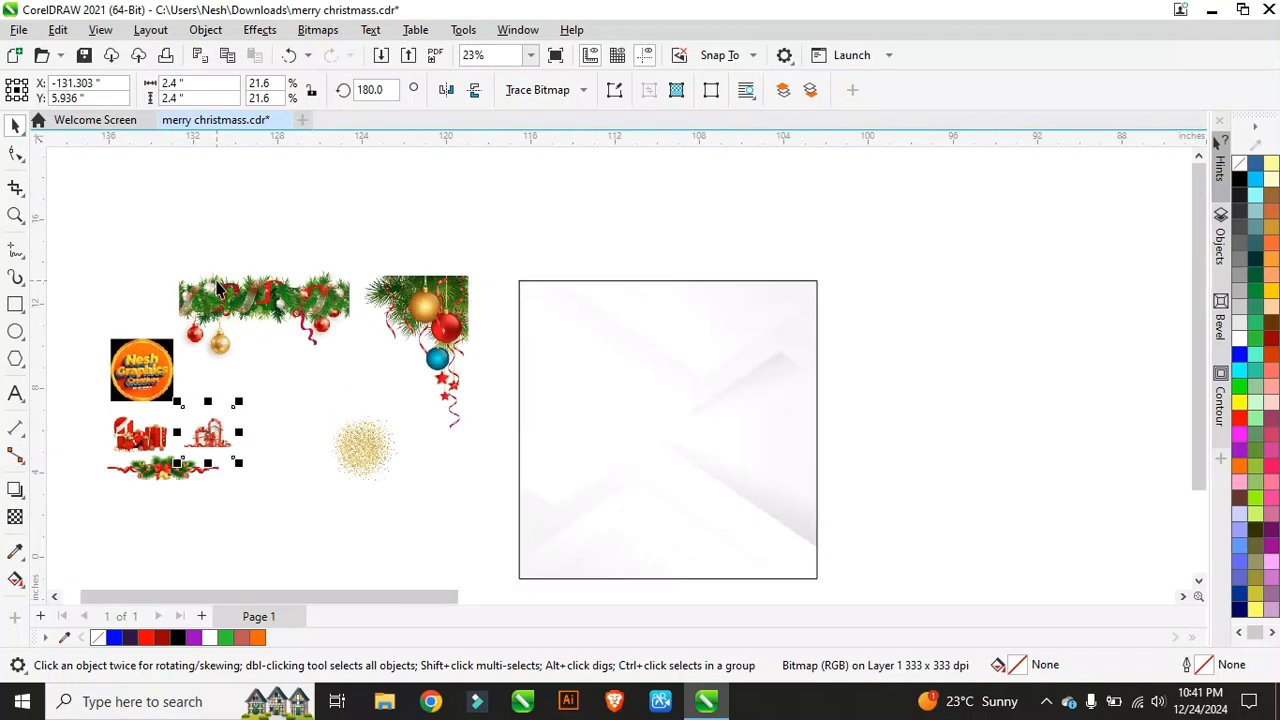
scroll(557, 297, down, 1)
scroll(463, 314, up, 1)
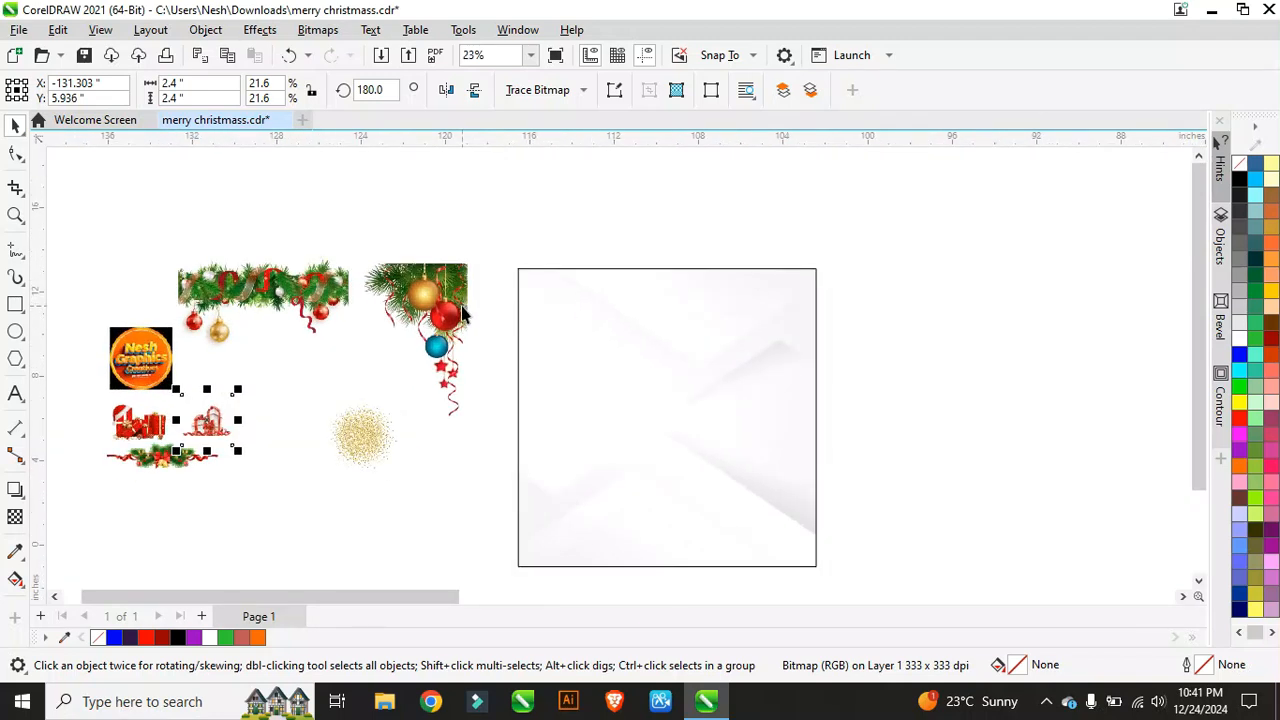
drag(310, 290, 300, 285)
Step: PowerClip the garland and the corner ornament bitmaps inside the card frame
right_click(297, 281)
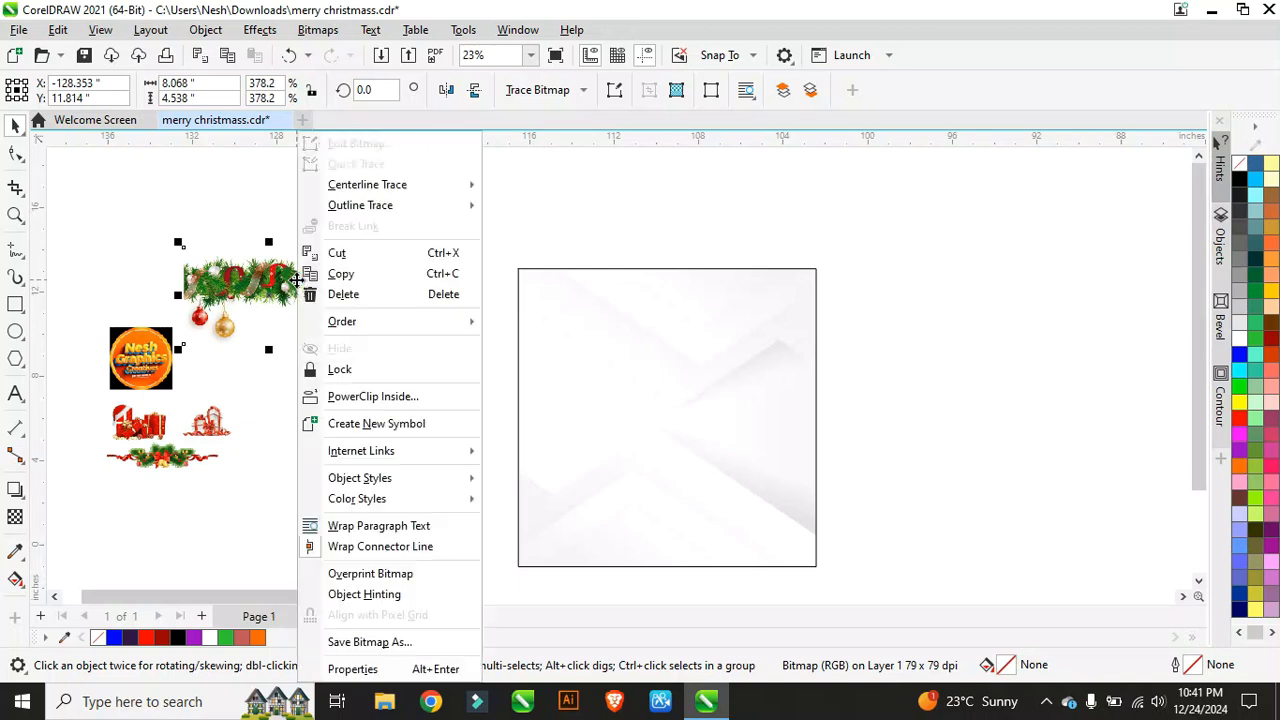
click(372, 397)
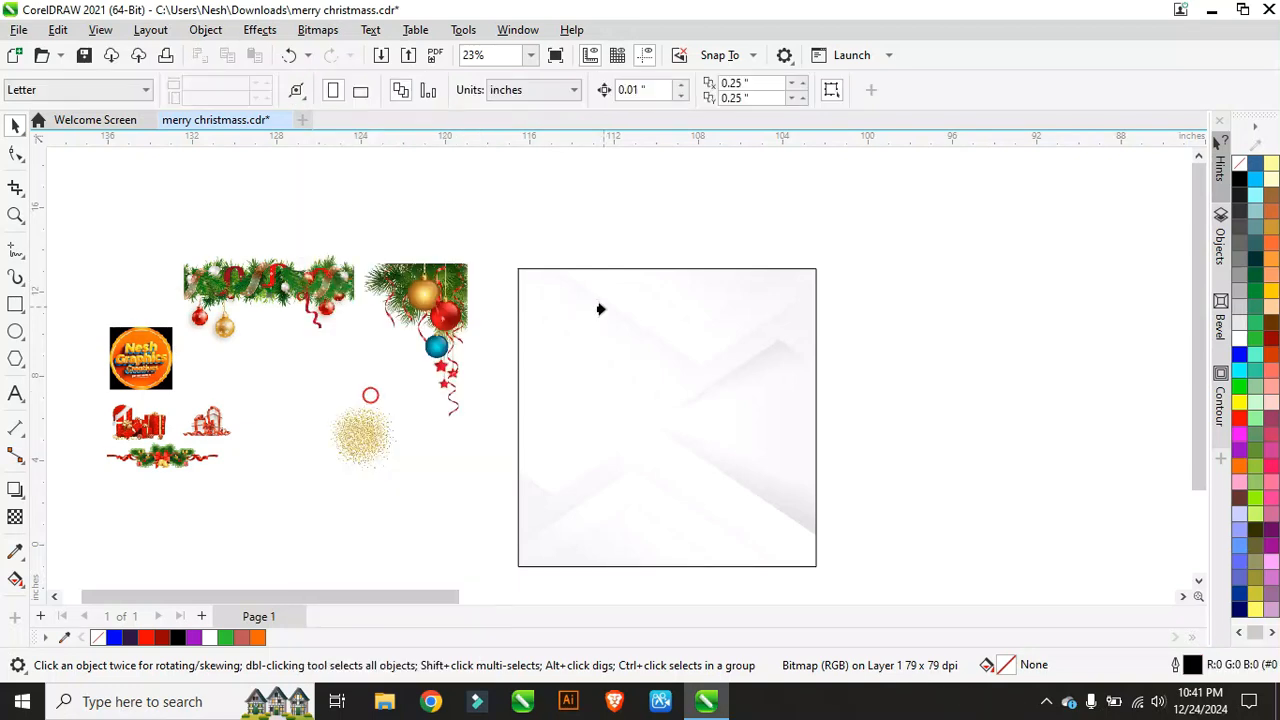
click(597, 306)
click(400, 289)
right_click(401, 290)
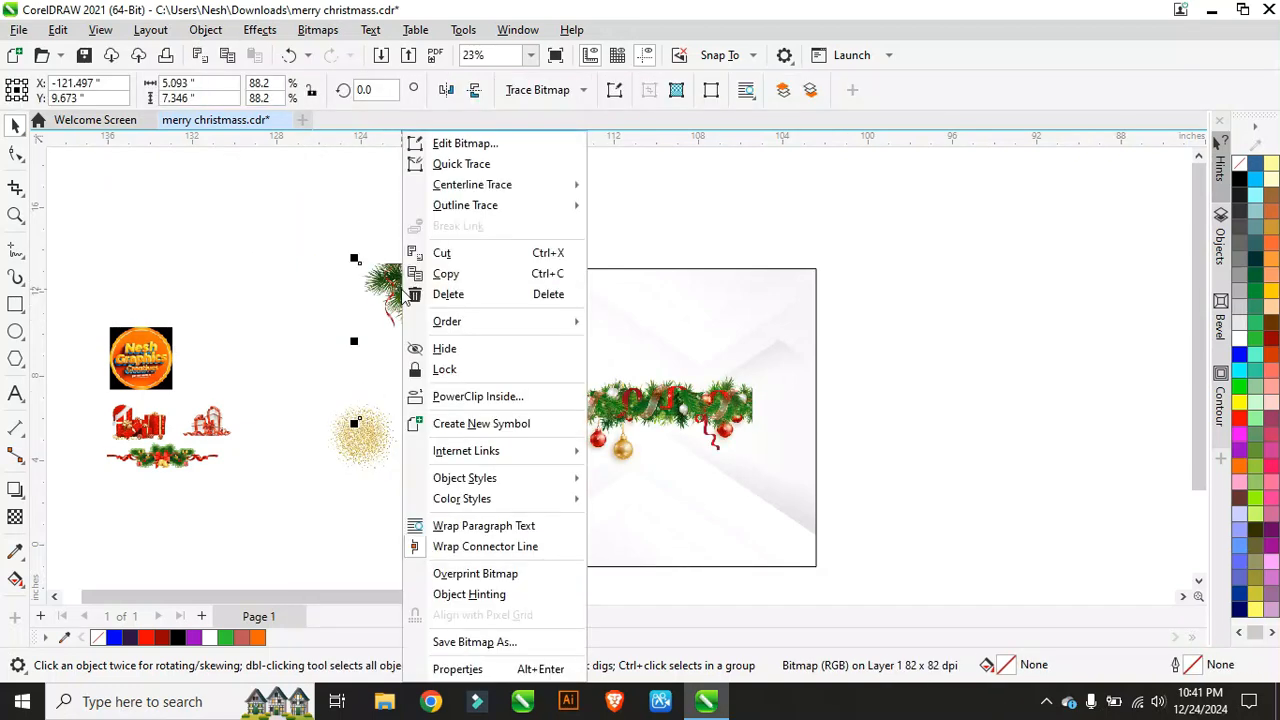
click(478, 396)
click(677, 307)
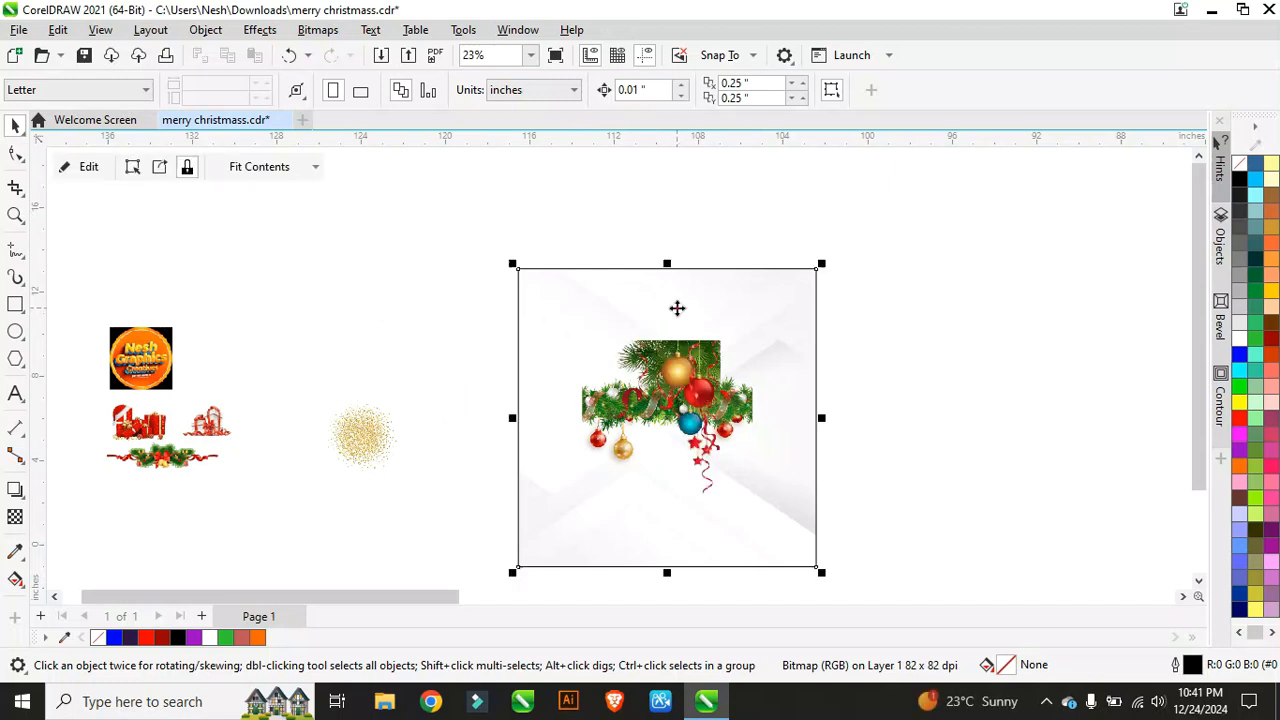
Step: Marquee-select the five remaining decorations and PowerClip them inside the frame too
scroll(254, 293, down, 1)
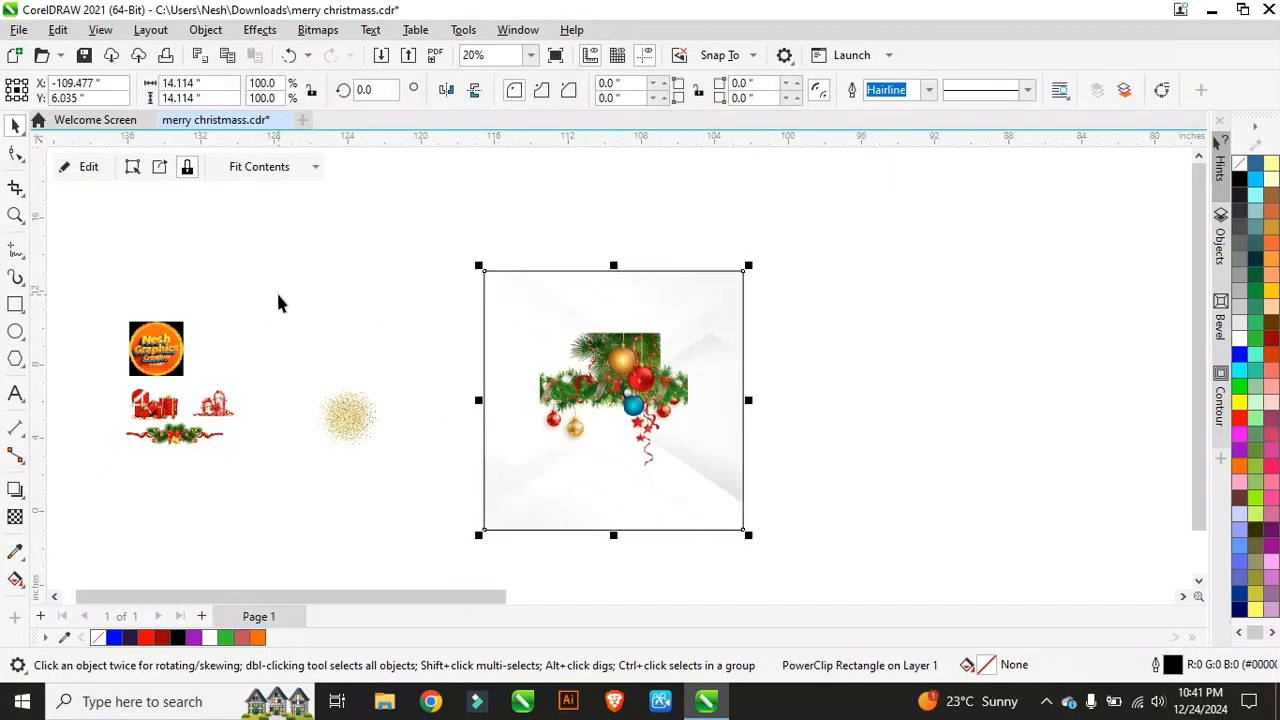
scroll(124, 396, up, 1)
drag(72, 261, 345, 466)
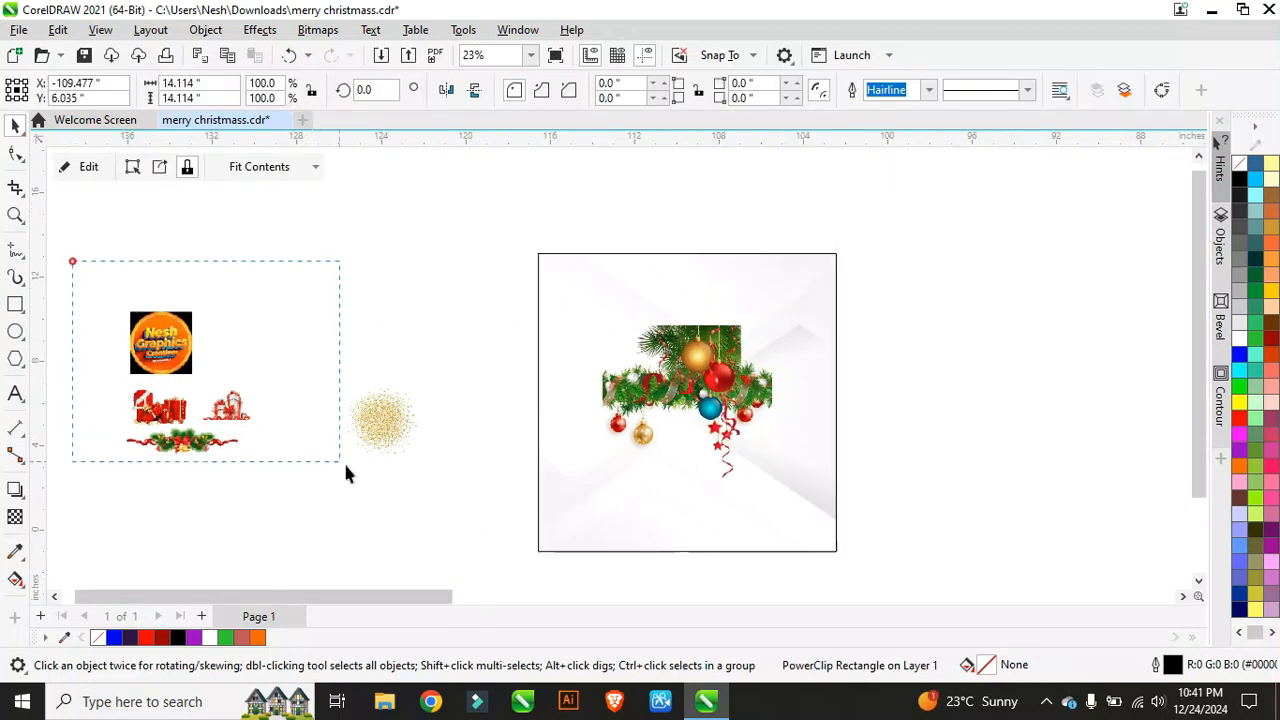
drag(440, 507, 440, 507)
right_click(372, 426)
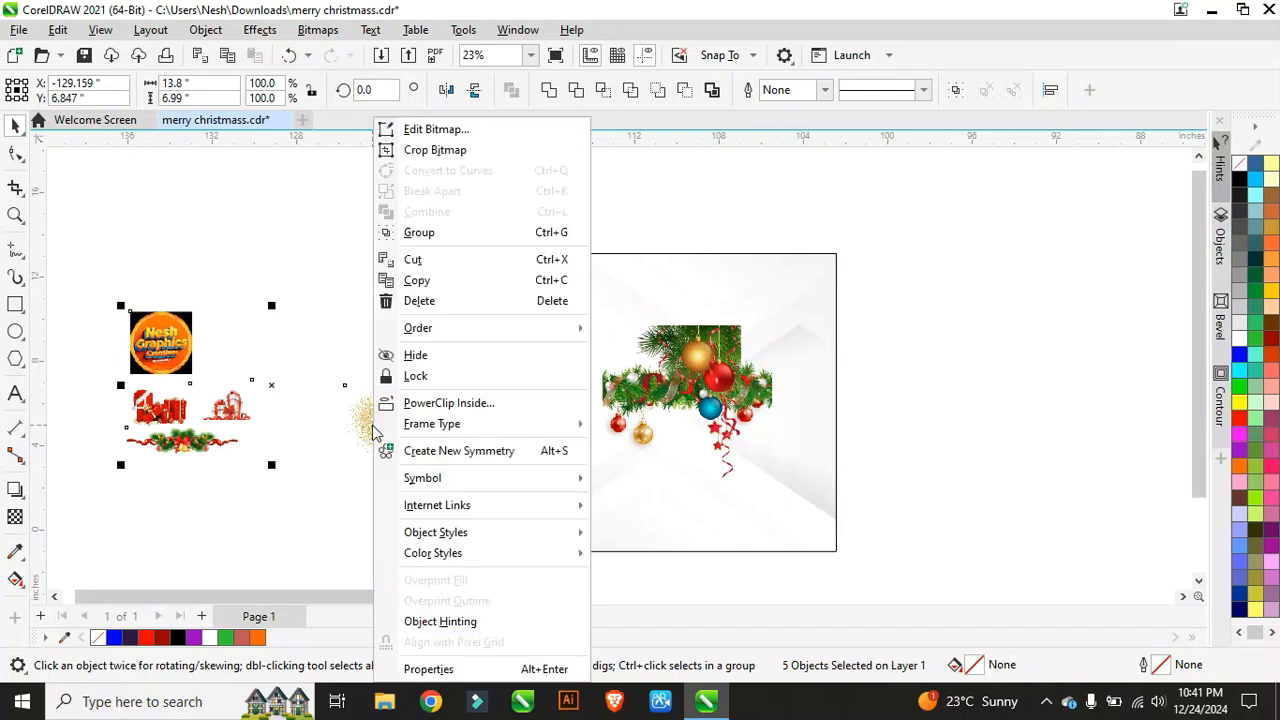
click(440, 400)
click(616, 302)
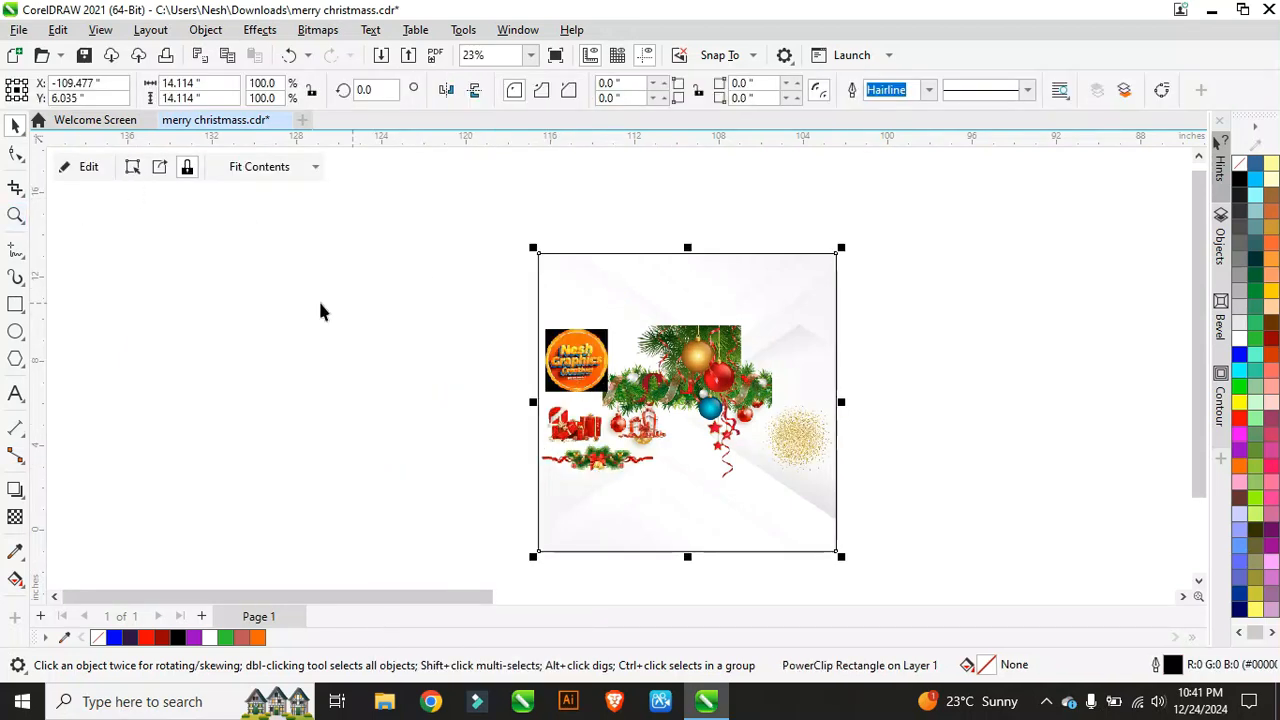
Step: In PowerClip edit mode, move the ornament top-right and stretch the garland across the top
scroll(320, 312, down, 1)
scroll(651, 394, up, 1)
scroll(571, 375, down, 1)
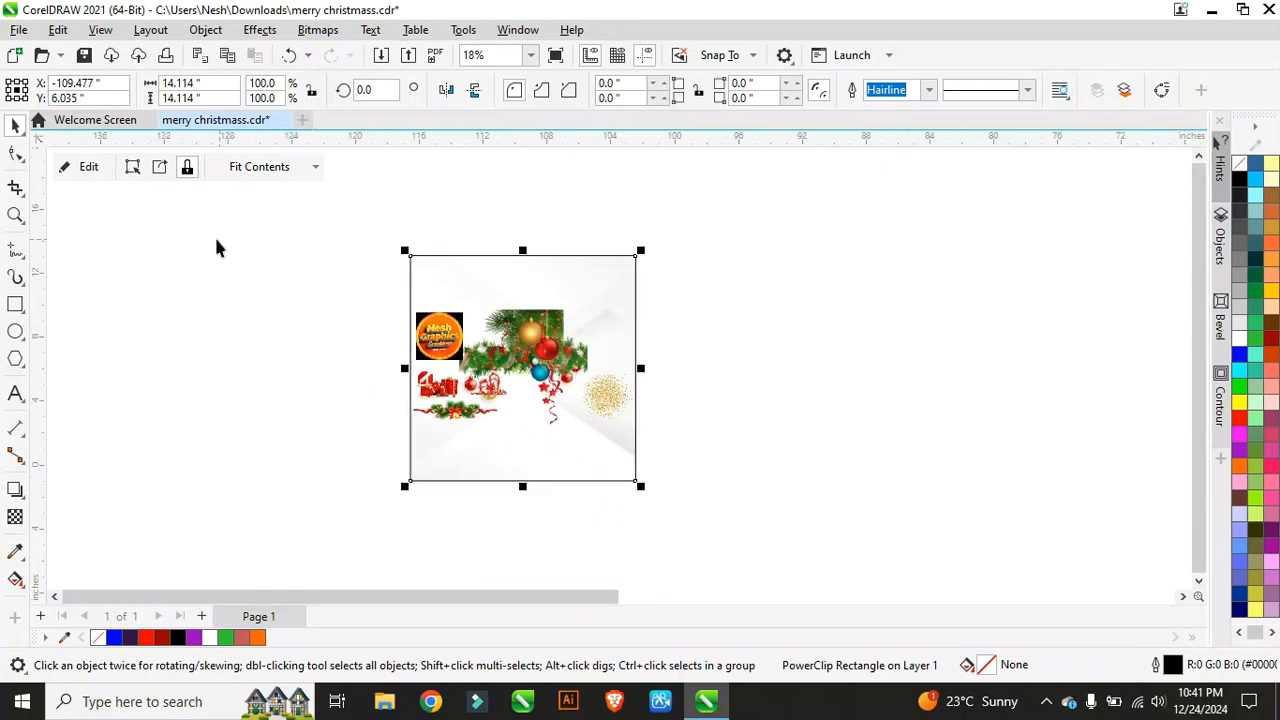
click(88, 167)
scroll(508, 281, up, 3)
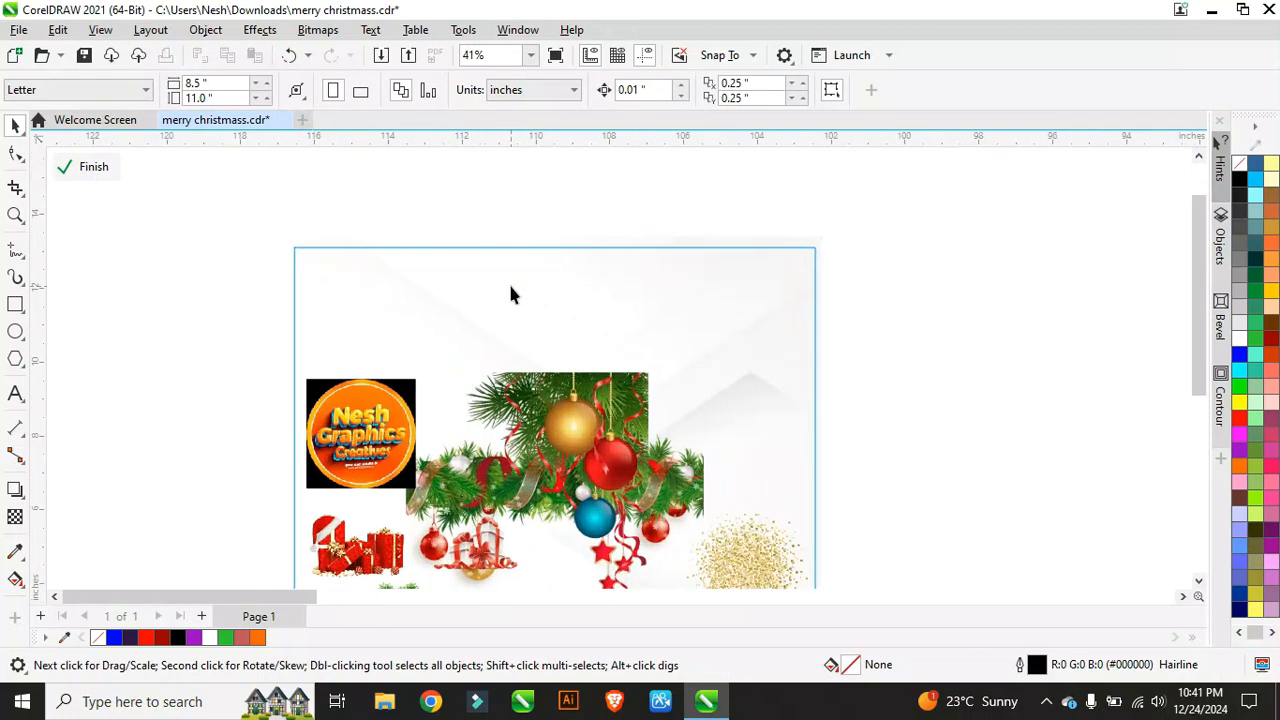
drag(540, 383, 767, 289)
click(583, 465)
drag(608, 486, 490, 277)
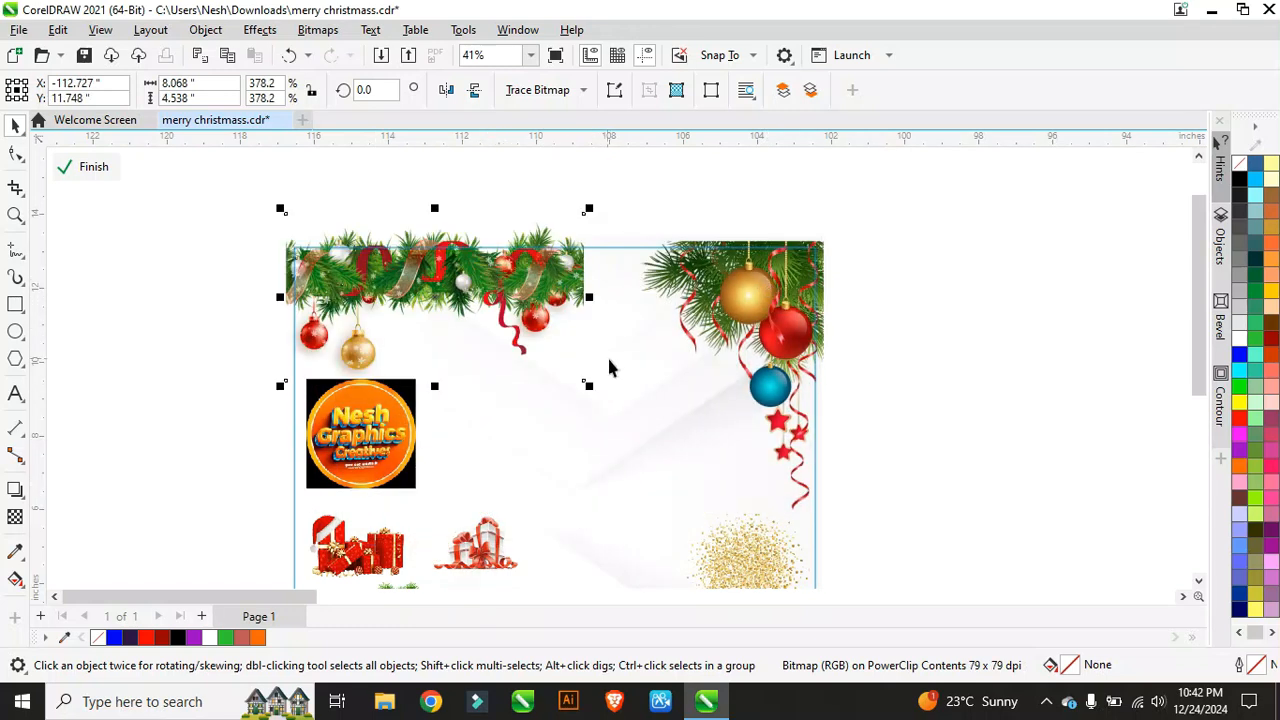
drag(588, 389, 650, 409)
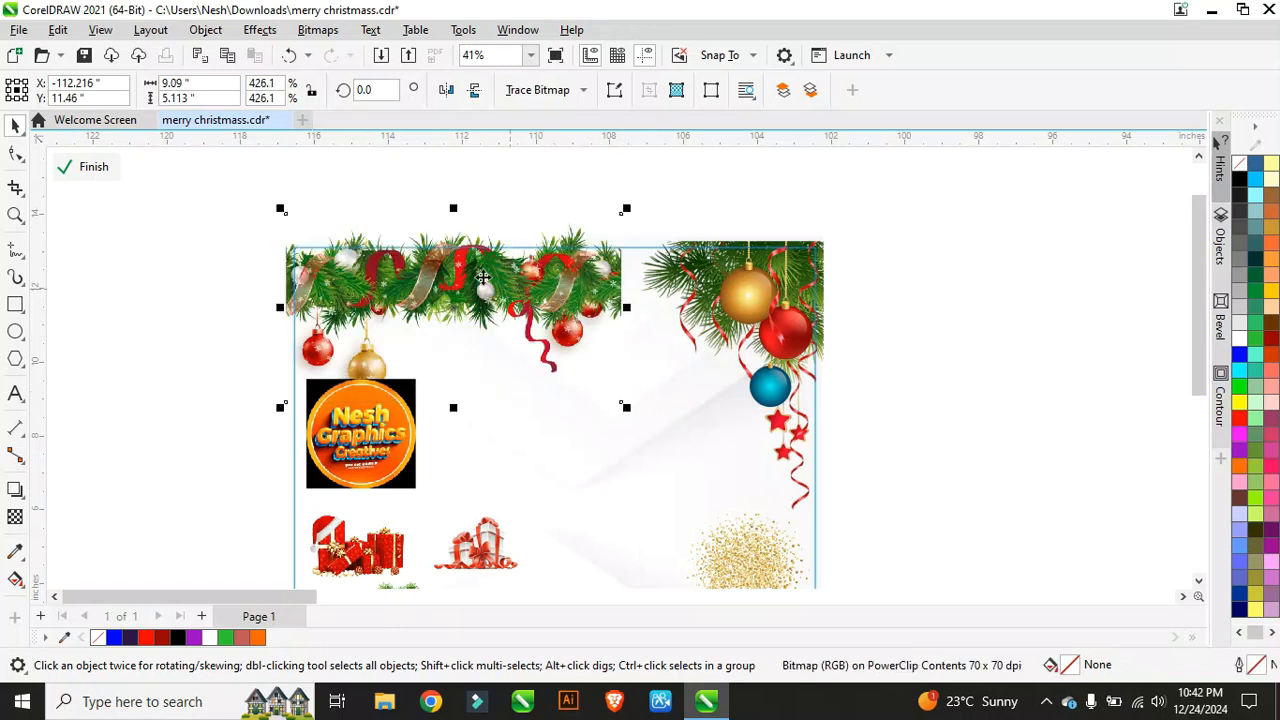
scroll(482, 278, up, 3)
drag(473, 311, 472, 286)
Step: Enlarge and position the top-right ornament cluster, and enlarge the top garland further
click(894, 340)
scroll(707, 267, down, 4)
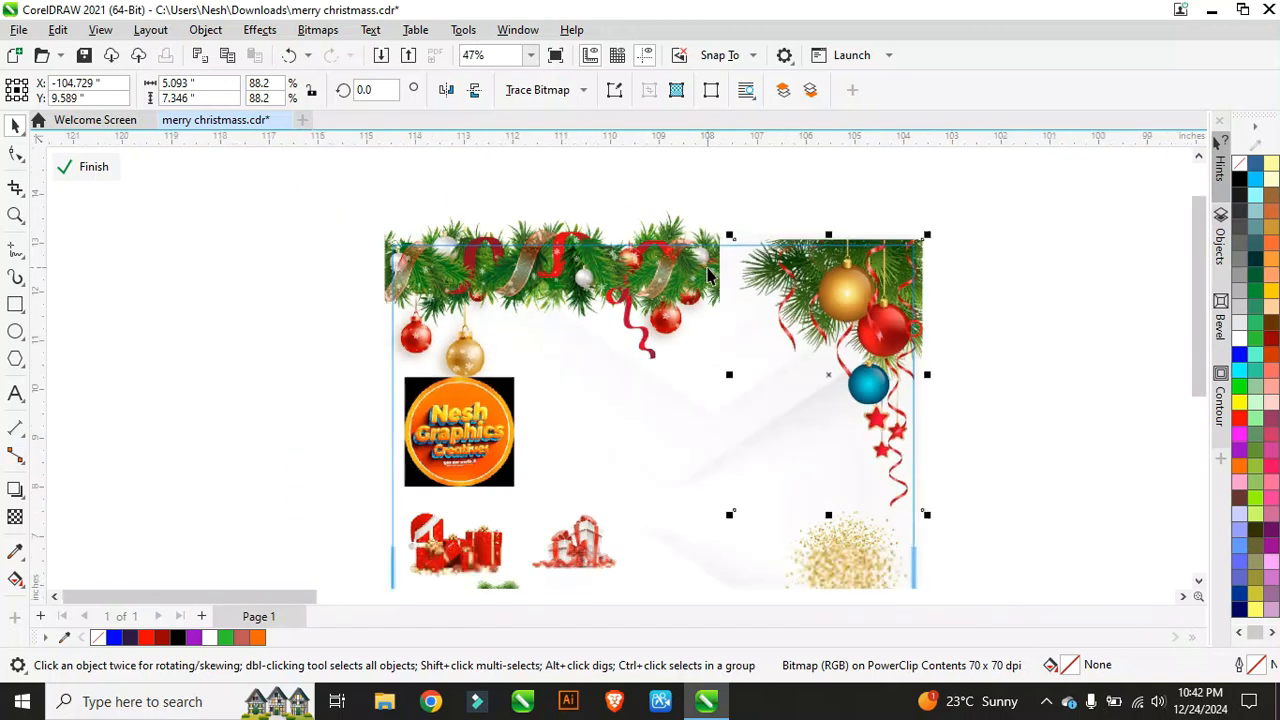
drag(729, 517, 708, 548)
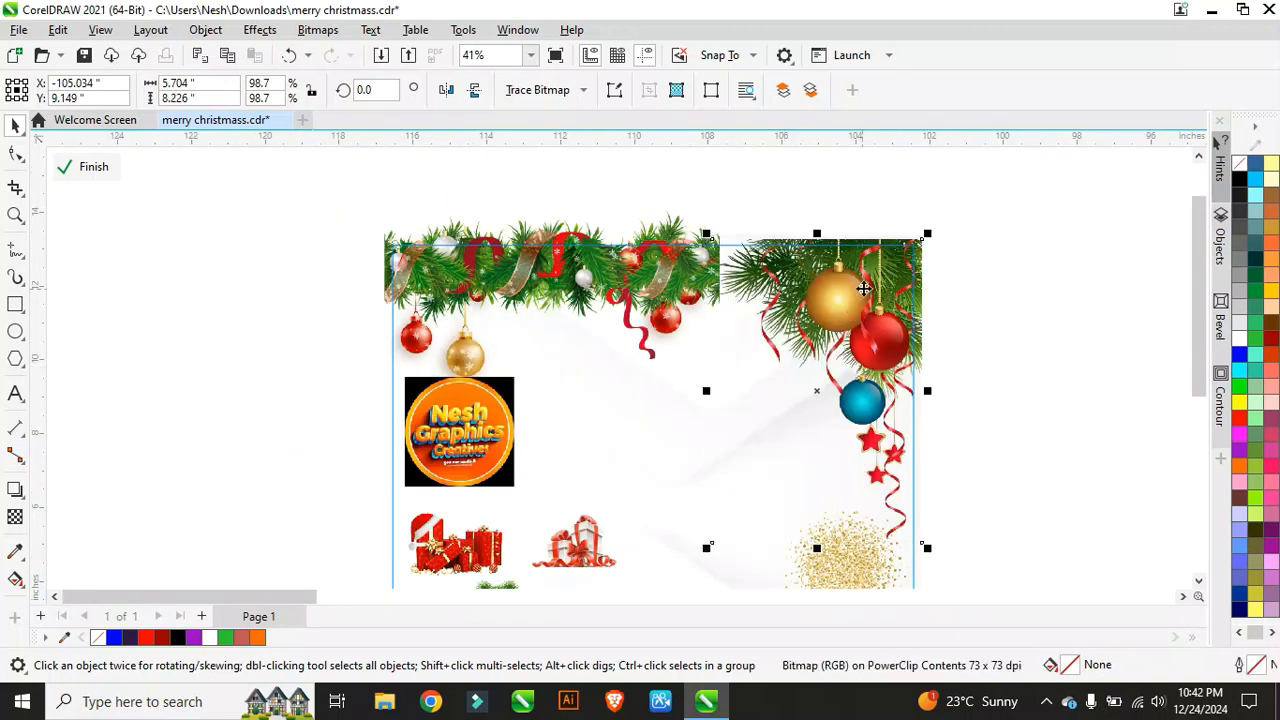
click(686, 287)
drag(728, 398, 812, 418)
scroll(843, 290, up, 2)
click(843, 290)
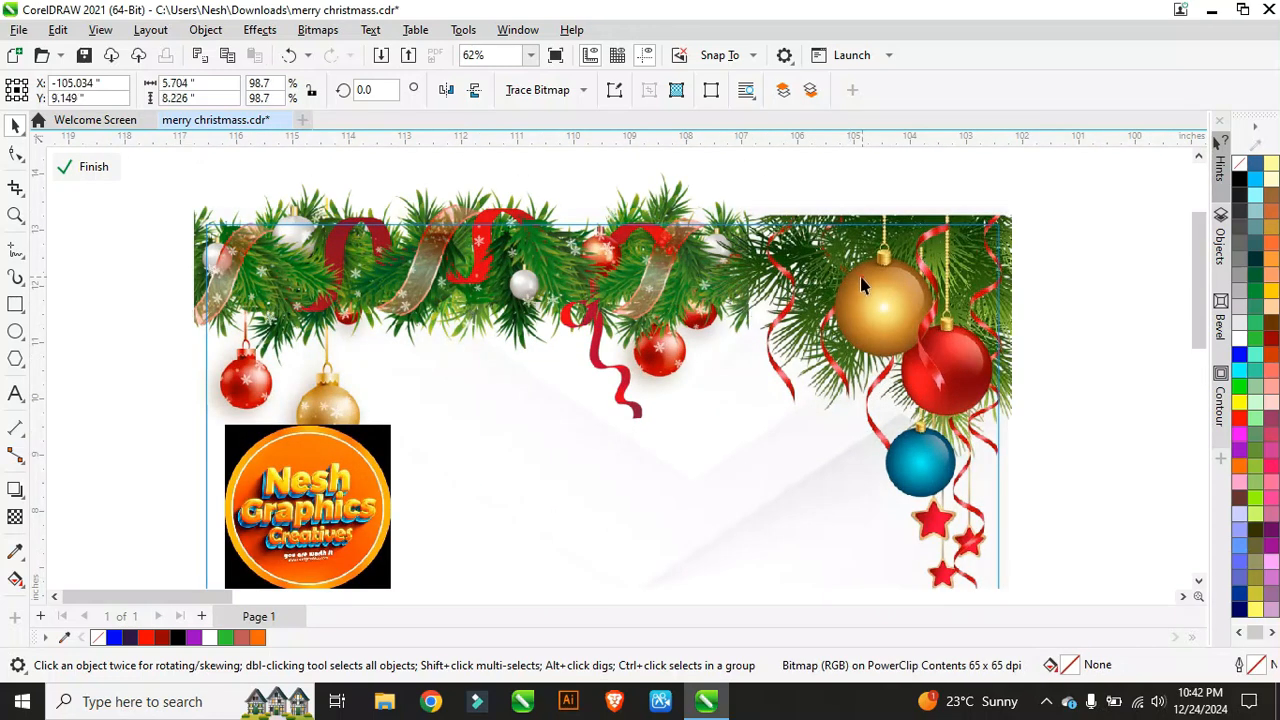
drag(861, 277, 847, 279)
scroll(720, 240, down, 3)
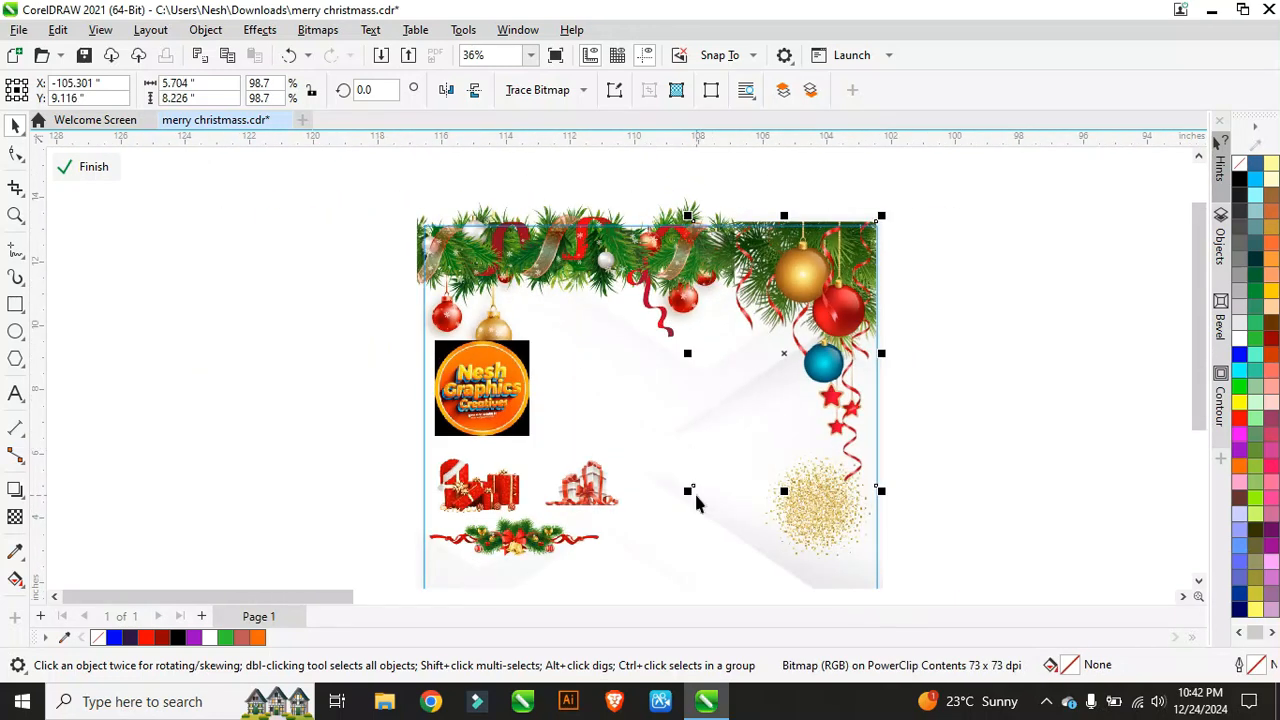
drag(688, 500, 660, 525)
scroll(786, 214, up, 2)
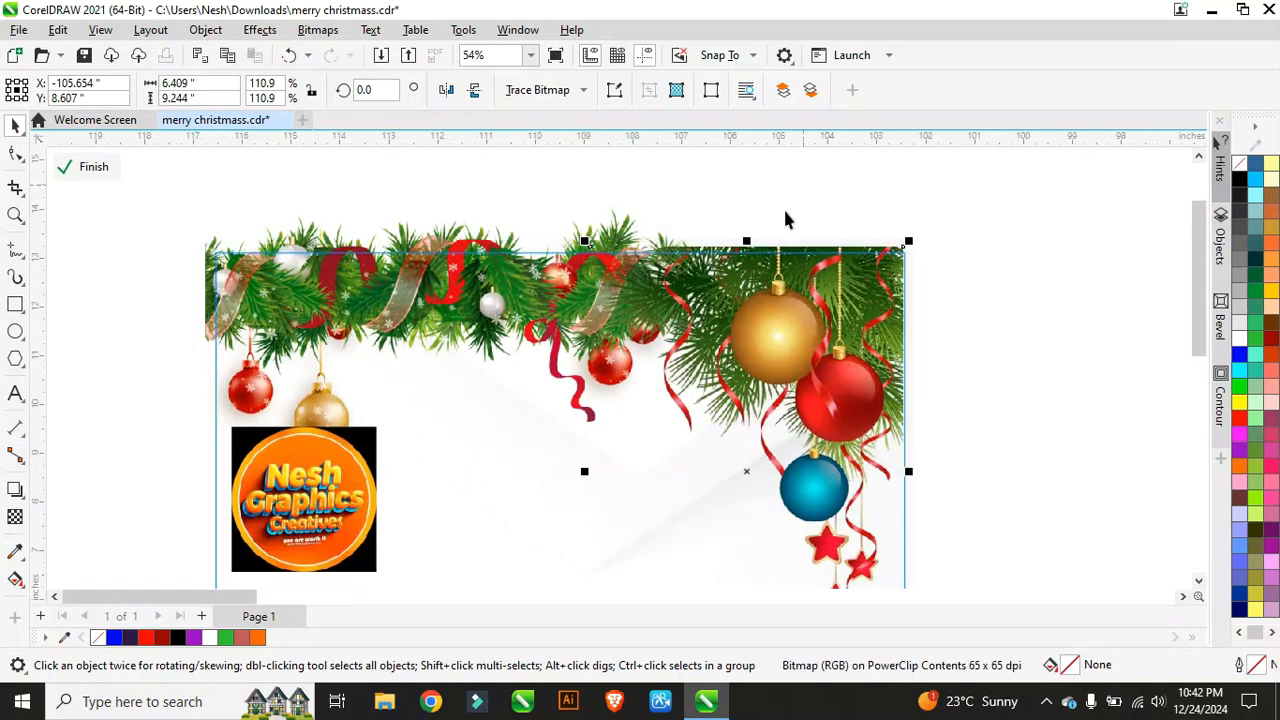
drag(742, 335, 748, 339)
scroll(648, 314, down, 1)
click(470, 315)
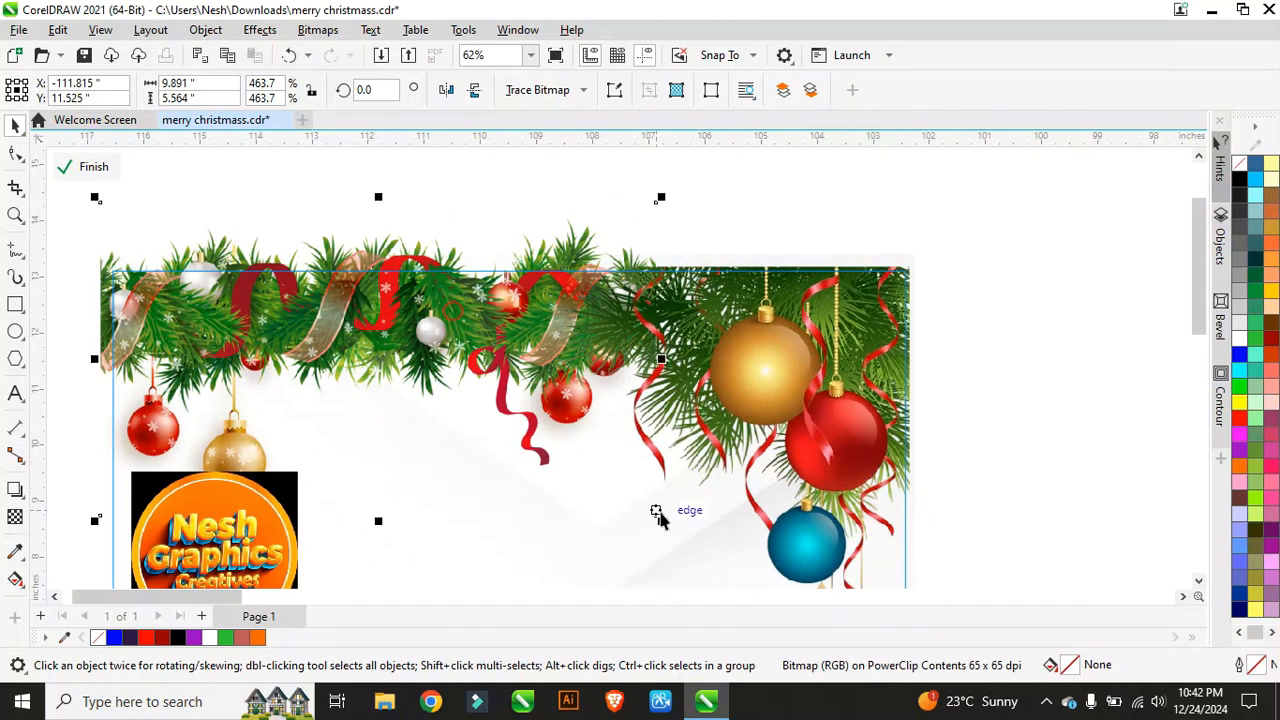
mouse_move(660, 526)
mouse_down()
mouse_move(714, 537)
mouse_move(684, 531)
mouse_up()
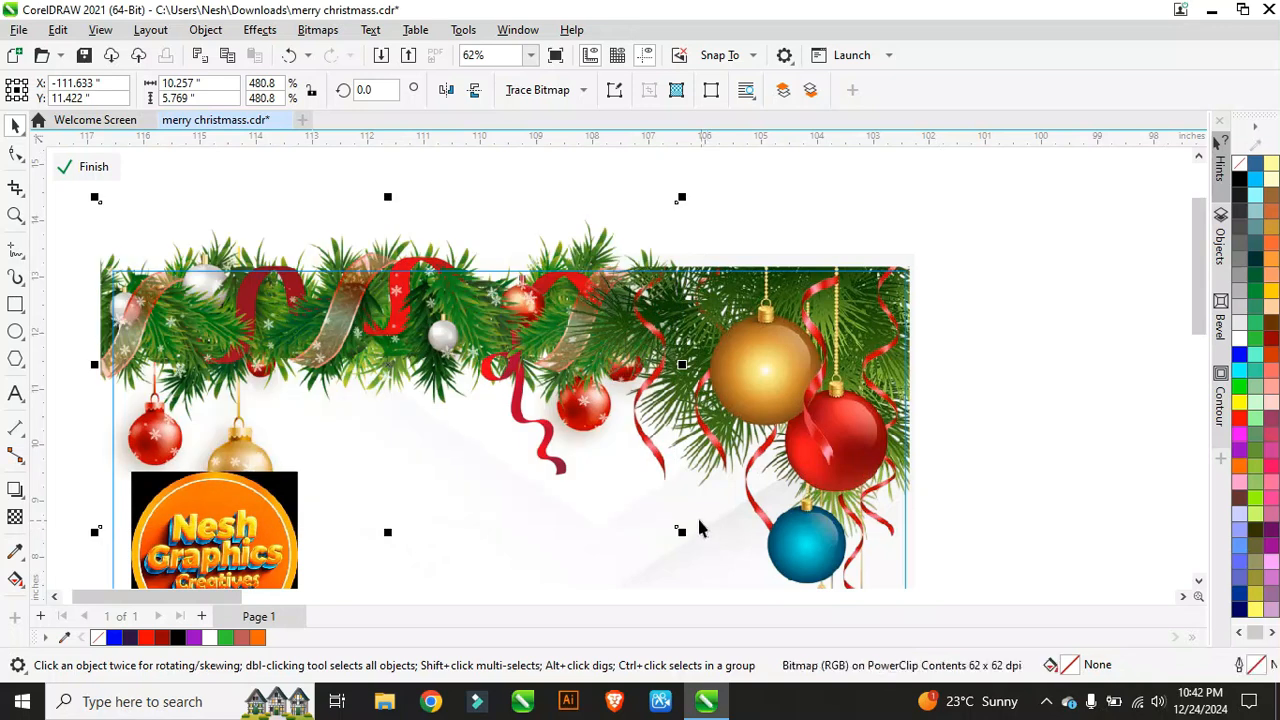
Step: Move the small garland down to the card's bottom centre
scroll(437, 204, down, 1)
scroll(437, 204, down, 2)
scroll(501, 332, up, 2)
scroll(415, 279, down, 4)
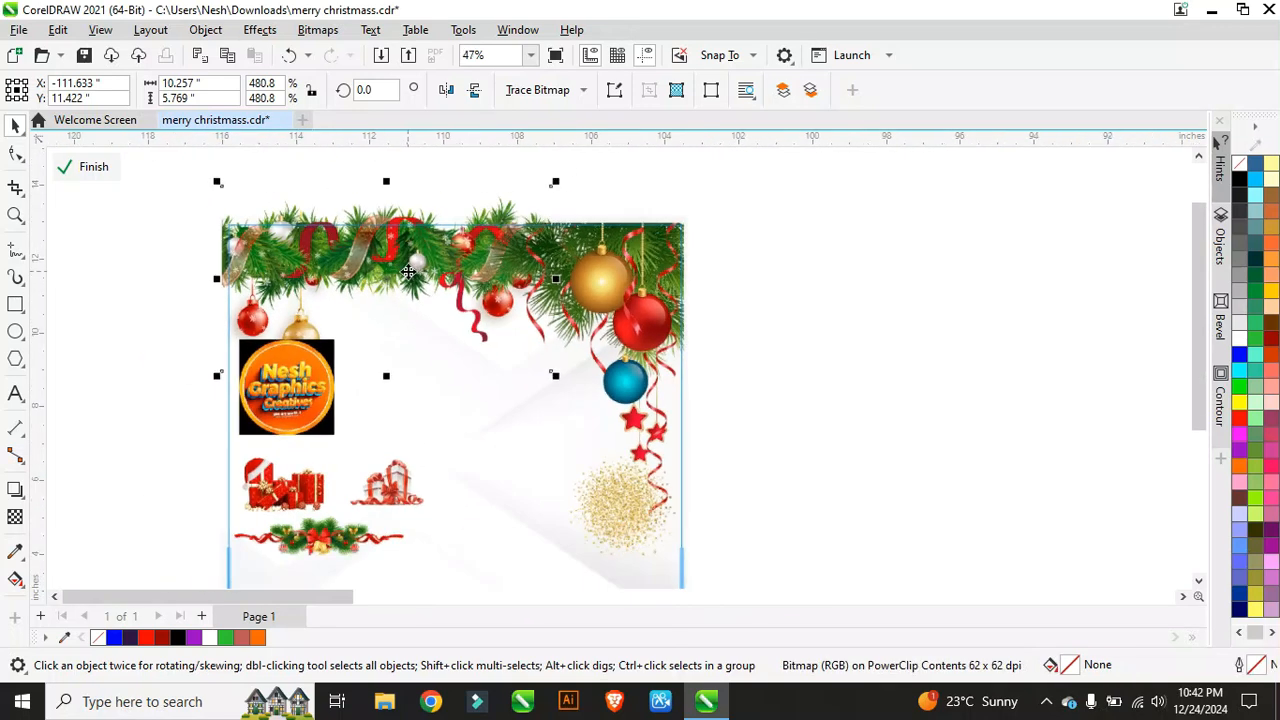
scroll(452, 245, down, 2)
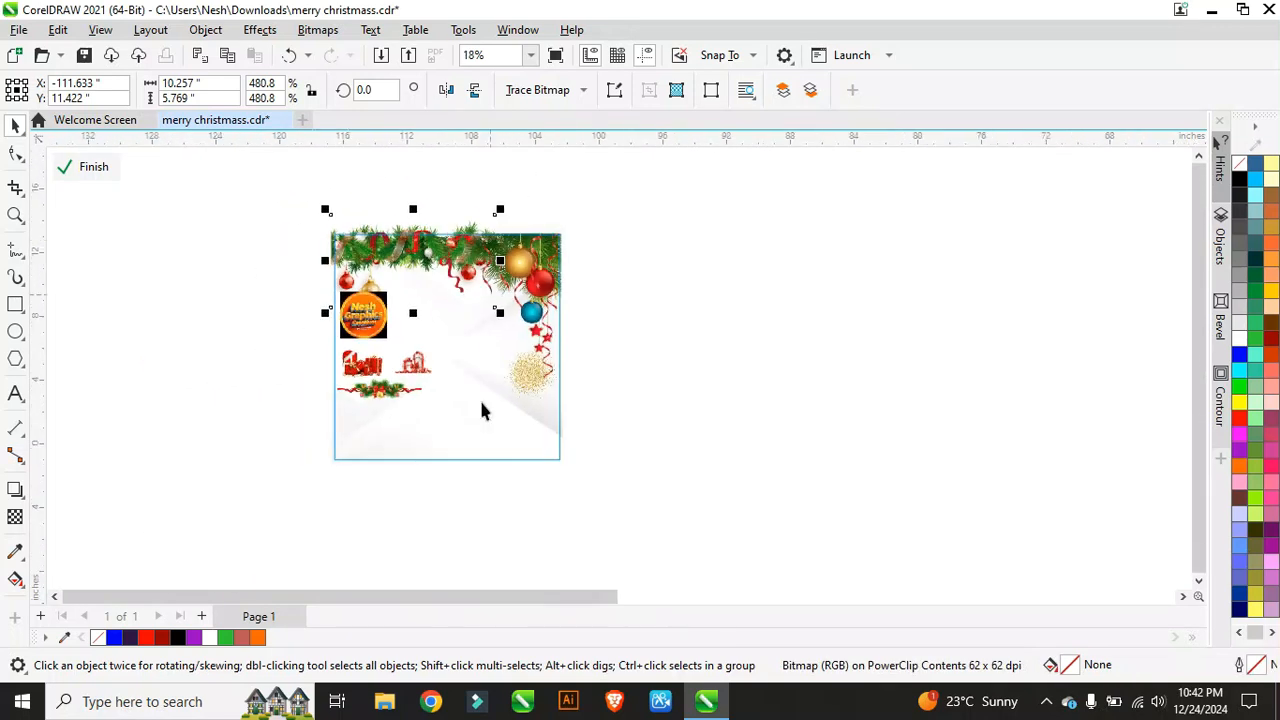
scroll(470, 405, up, 5)
click(396, 314)
scroll(396, 318, down, 3)
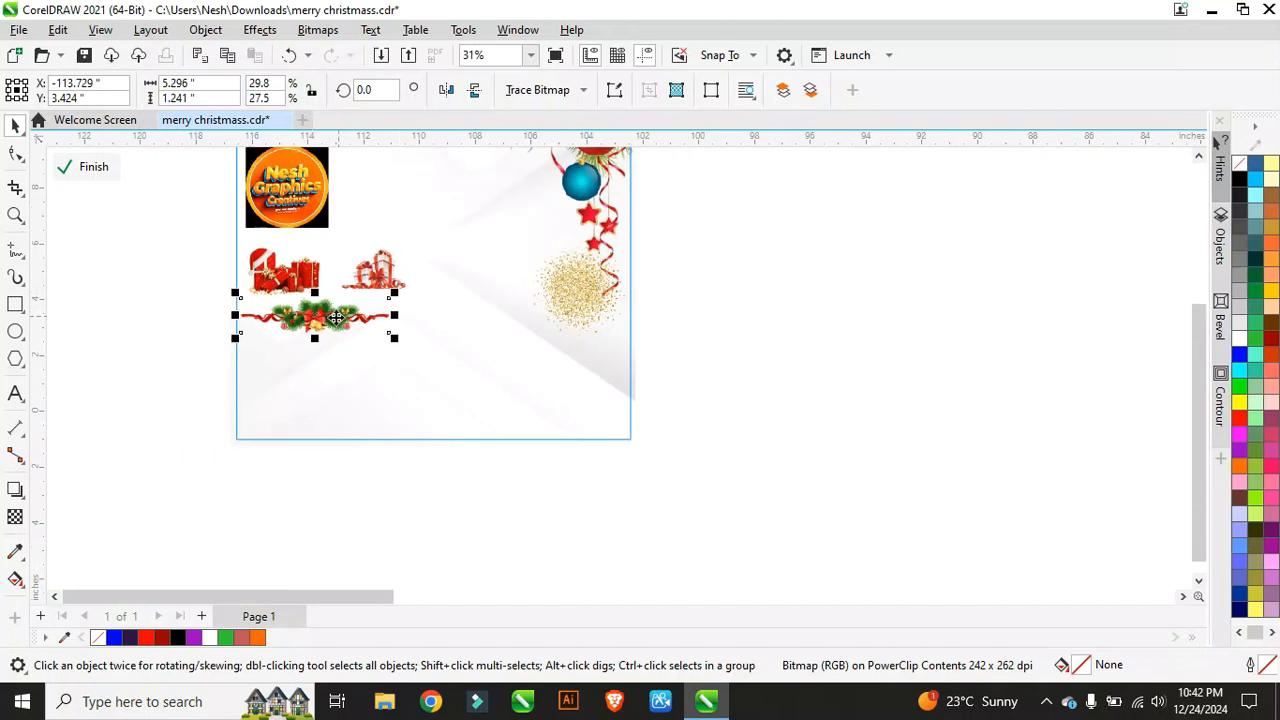
drag(335, 320, 724, 506)
scroll(444, 403, down, 1)
scroll(444, 403, up, 2)
Step: Shift the bottom garland left and enlarge it slightly along the edge
drag(530, 412, 418, 410)
drag(650, 485, 668, 501)
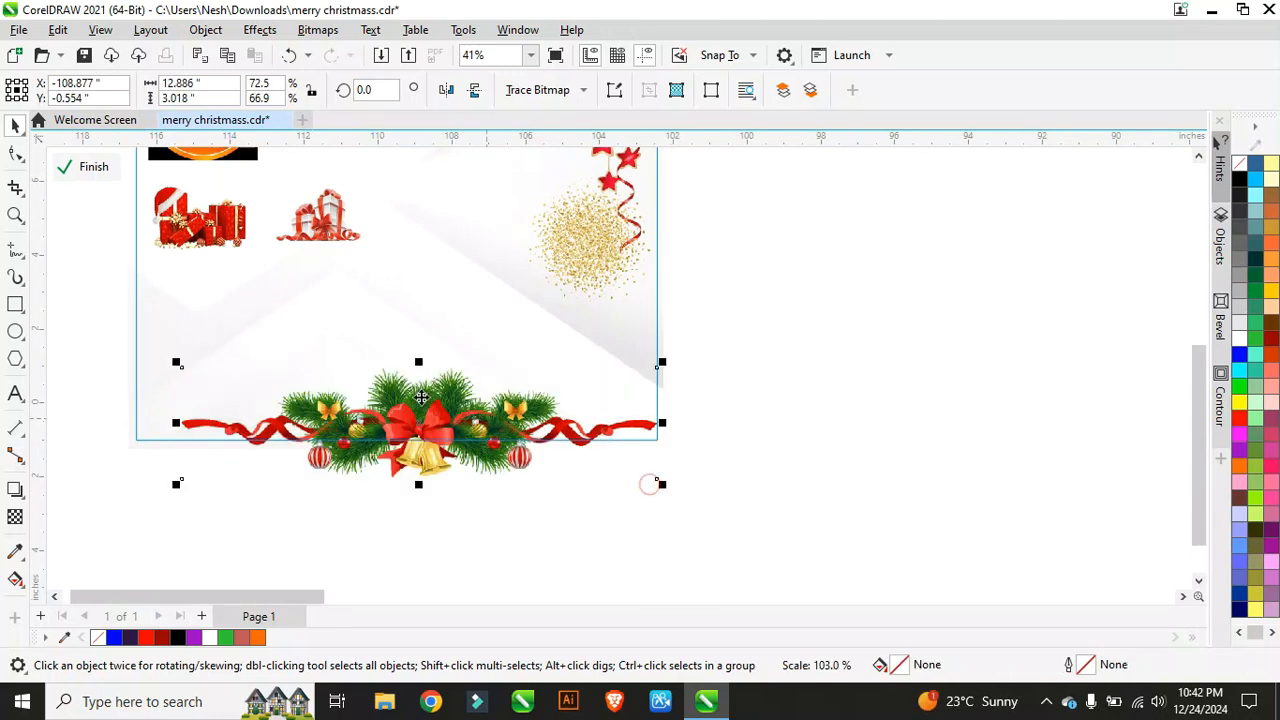
mouse_move(416, 414)
mouse_down()
mouse_move(398, 408)
mouse_move(402, 432)
mouse_up()
scroll(519, 338, down, 2)
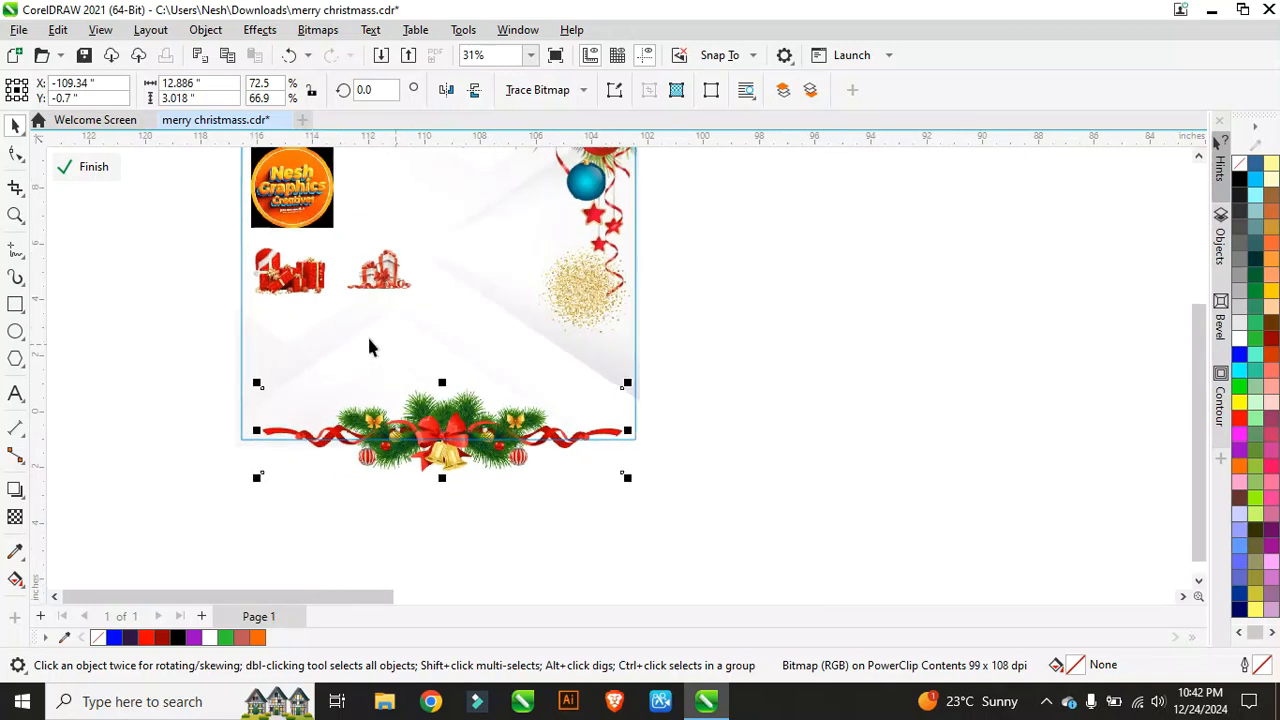
Step: Move the red gift pile down to the bottom-left and enlarge it beside the garland
click(295, 270)
drag(278, 263, 277, 417)
scroll(272, 392, up, 2)
scroll(272, 392, up, 2)
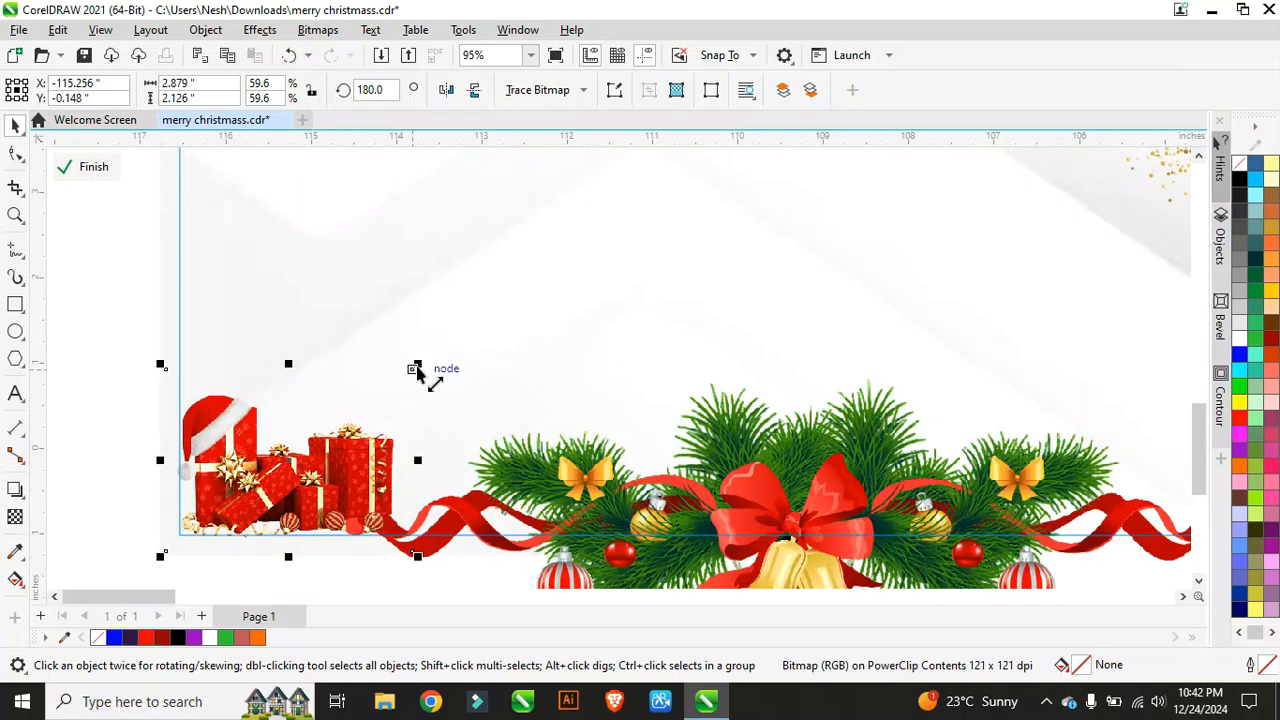
drag(417, 364, 470, 327)
drag(382, 457, 382, 476)
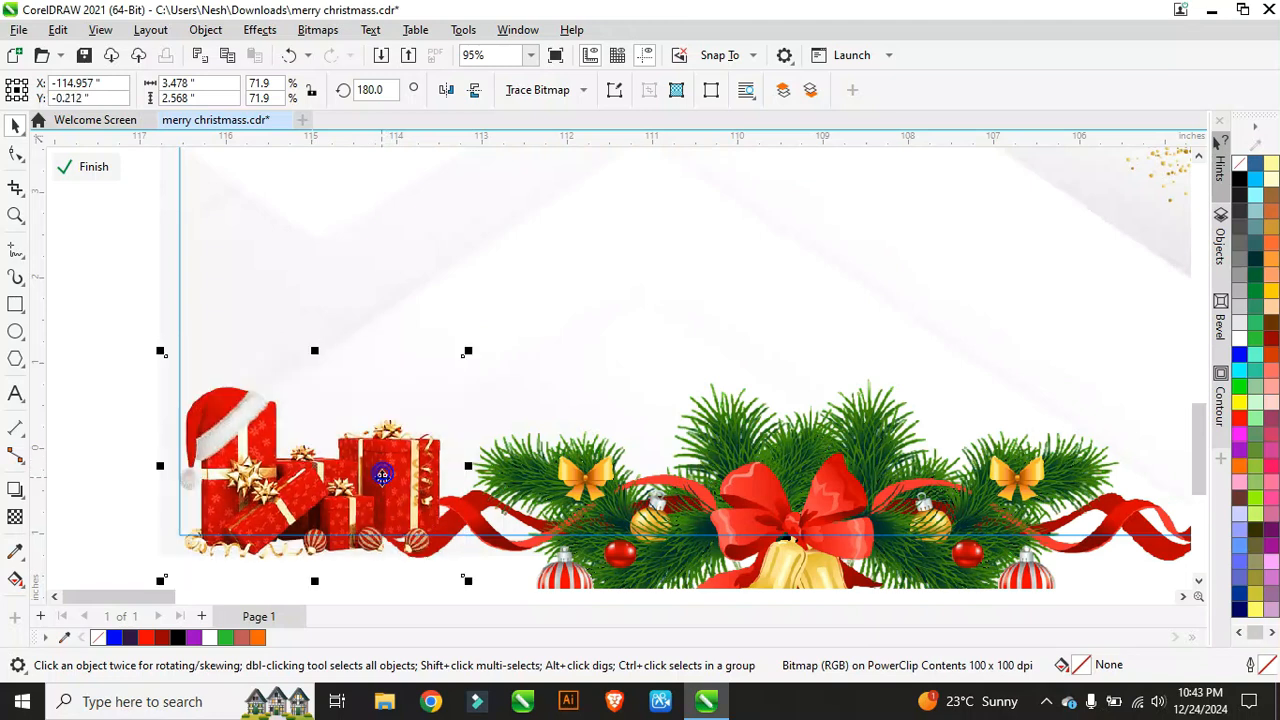
scroll(427, 449, down, 2)
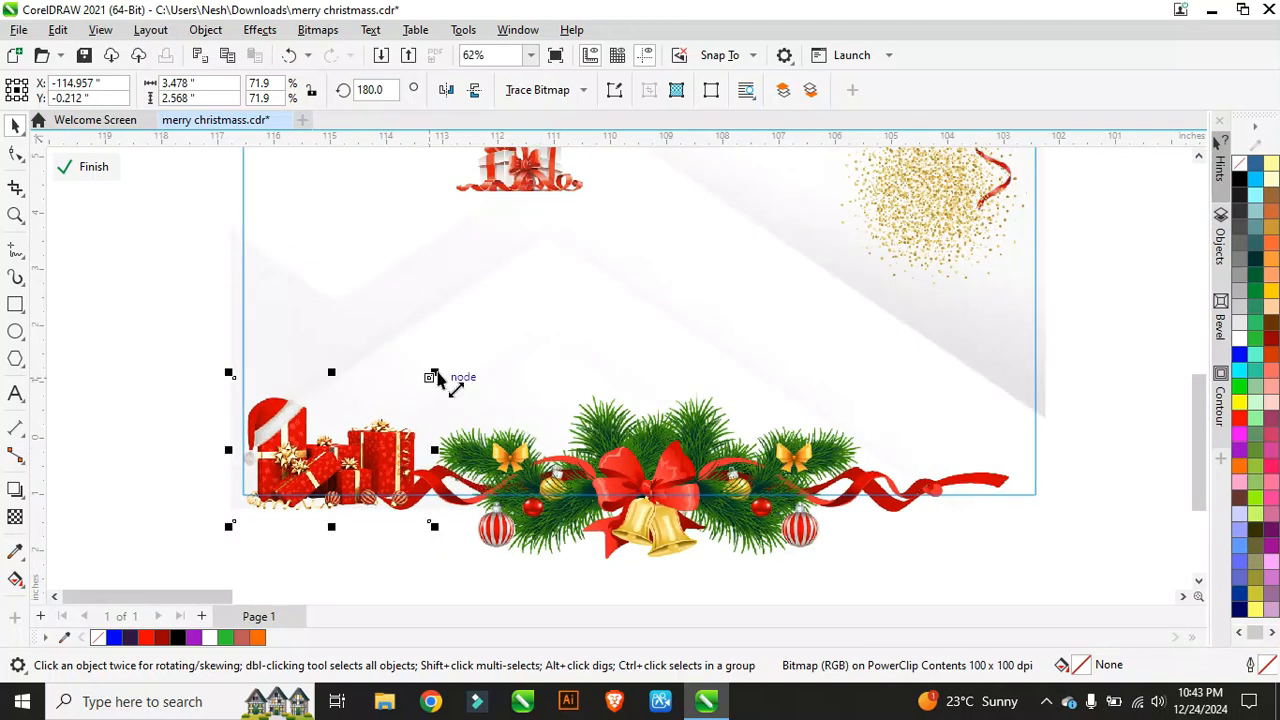
drag(435, 377, 509, 371)
drag(400, 446, 392, 458)
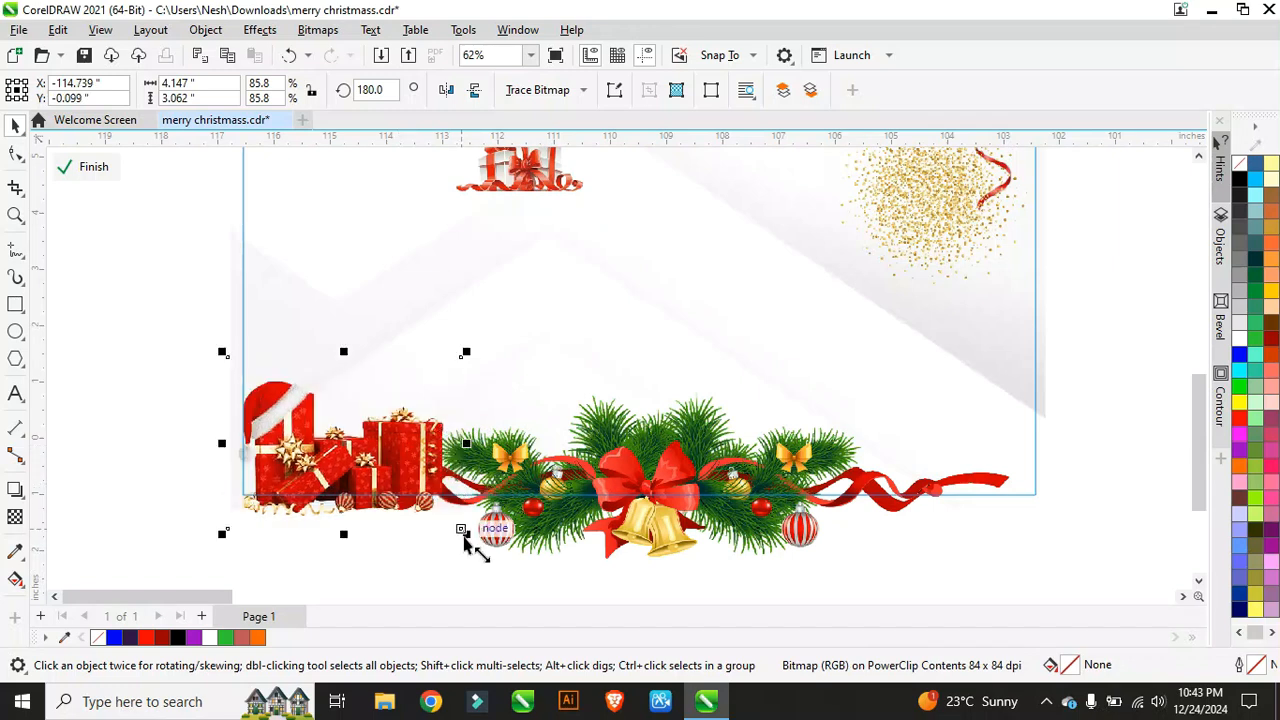
drag(465, 535, 483, 547)
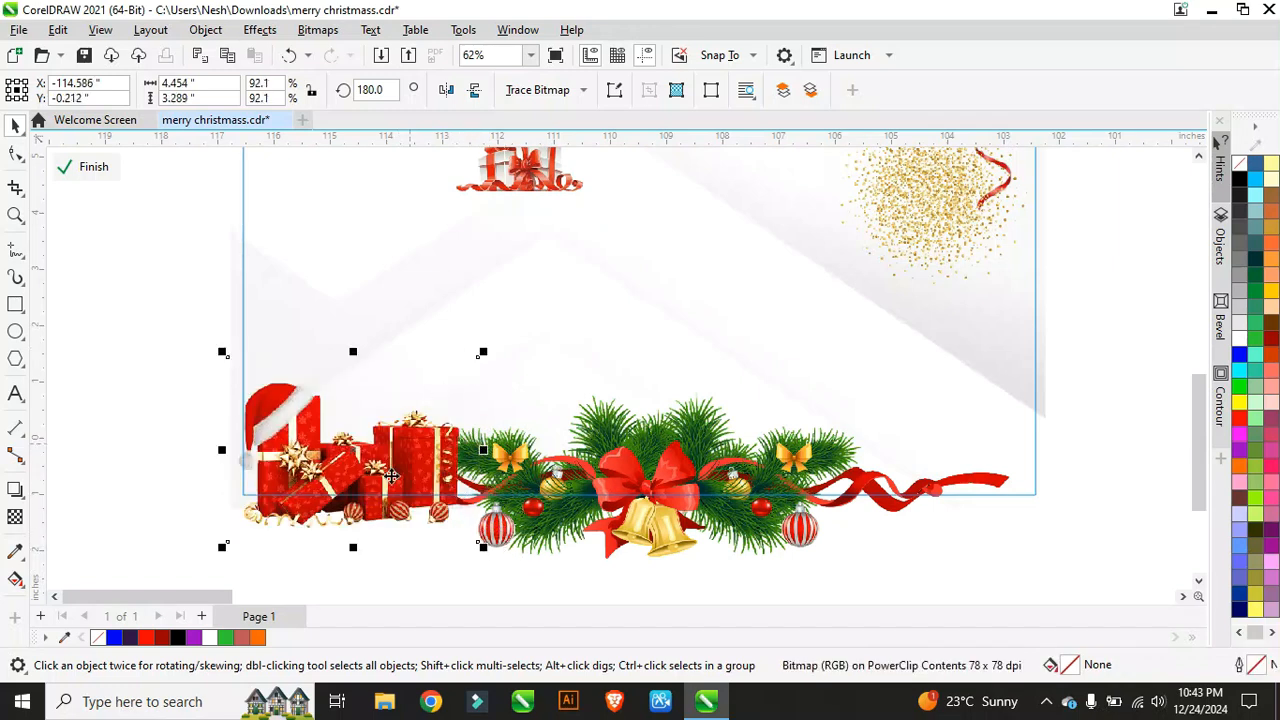
drag(398, 472, 395, 461)
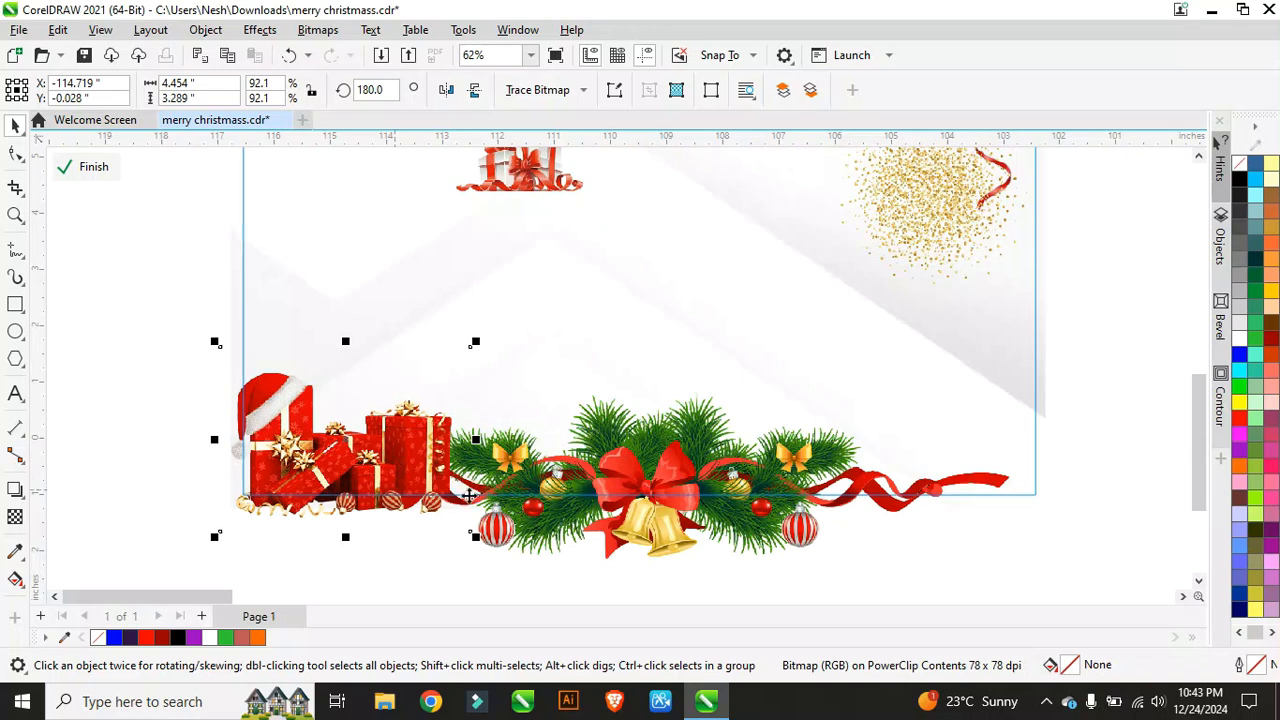
Step: Enlarge the pine garland with the bells to about 79% across the bottom edge
click(580, 483)
drag(281, 567, 212, 572)
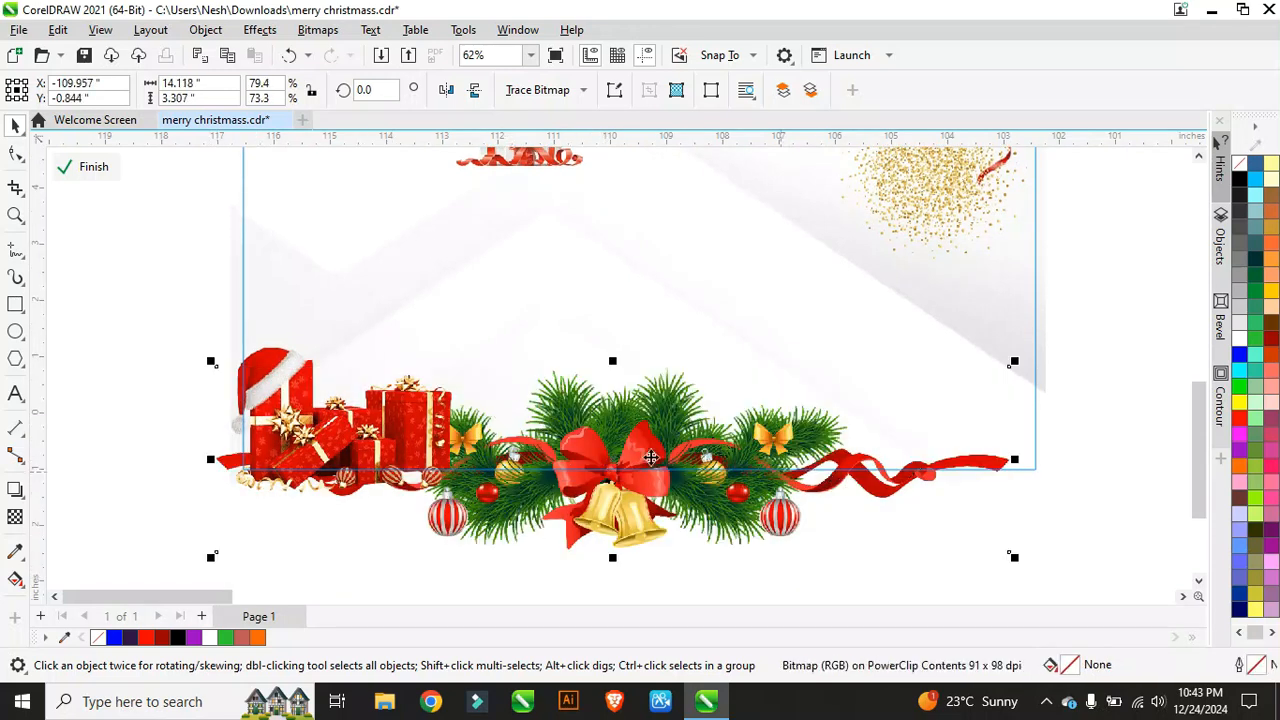
scroll(651, 458, down, 3)
click(502, 328)
Step: Scale the white gift-box stack to about 56% and fit it into the bottom-right corner
drag(540, 368, 748, 470)
scroll(740, 491, up, 3)
scroll(736, 491, down, 2)
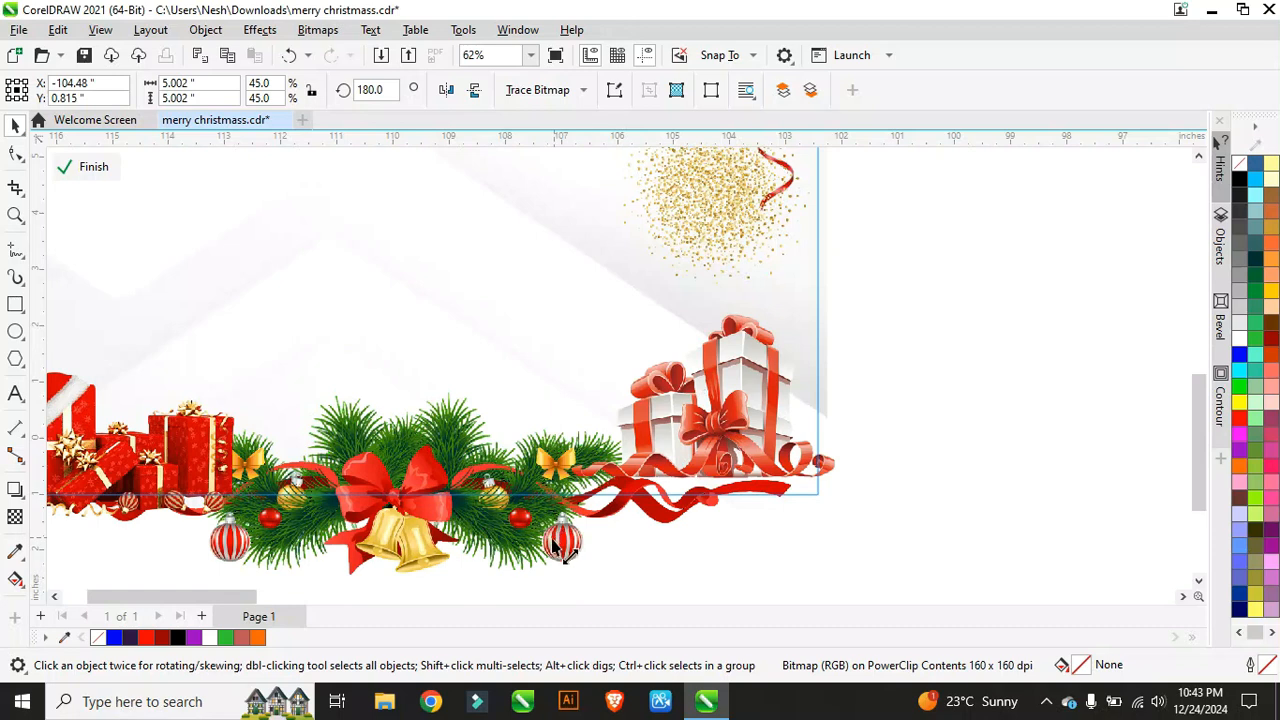
drag(563, 550, 527, 578)
drag(702, 400, 726, 418)
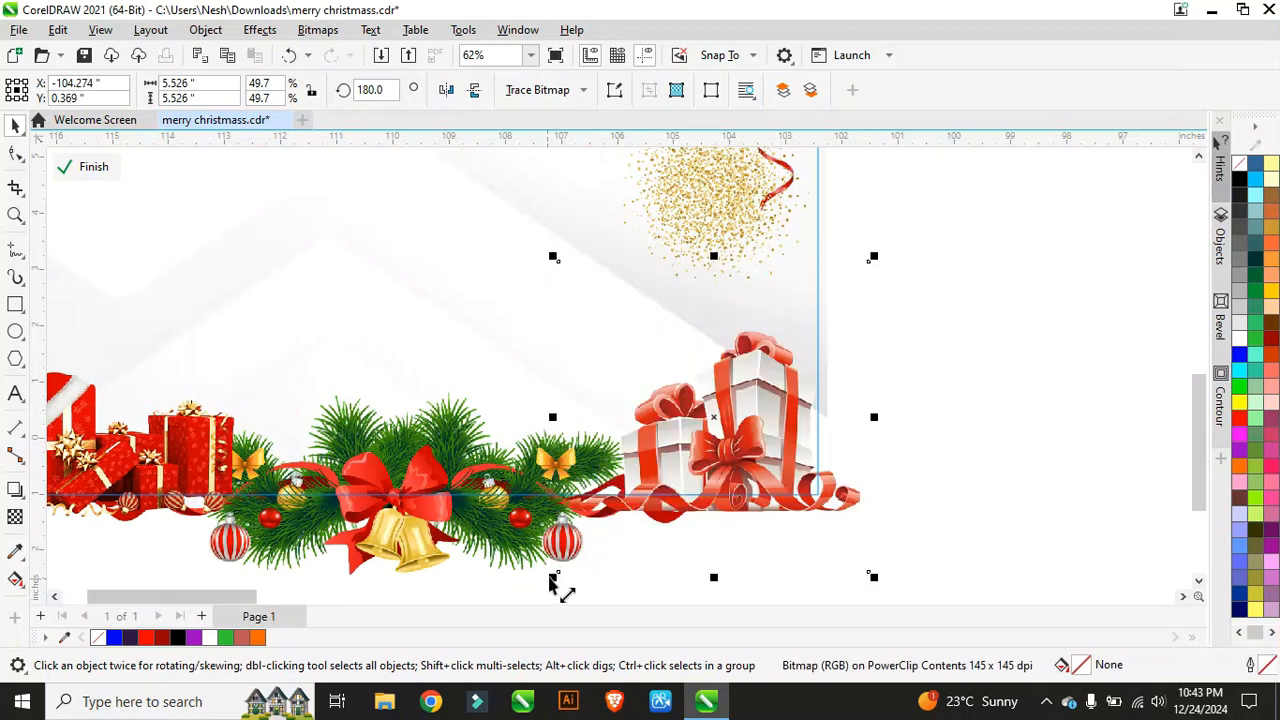
drag(549, 591, 513, 541)
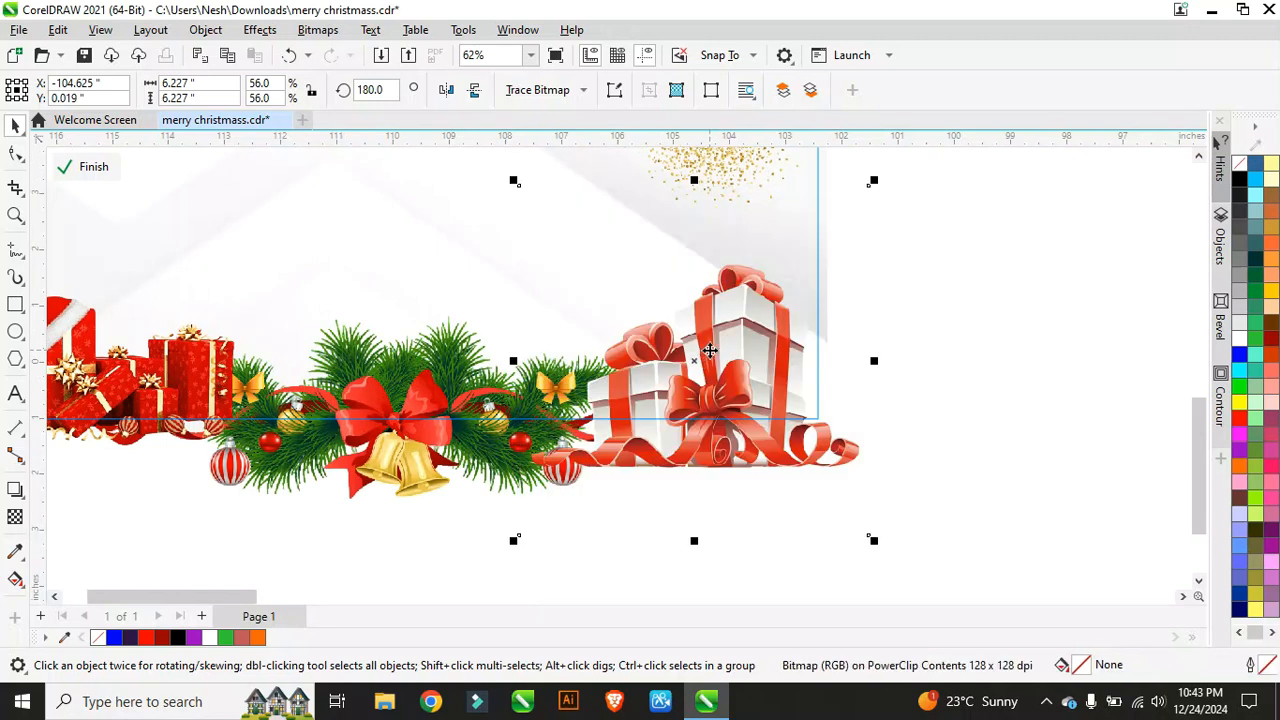
drag(712, 352, 707, 309)
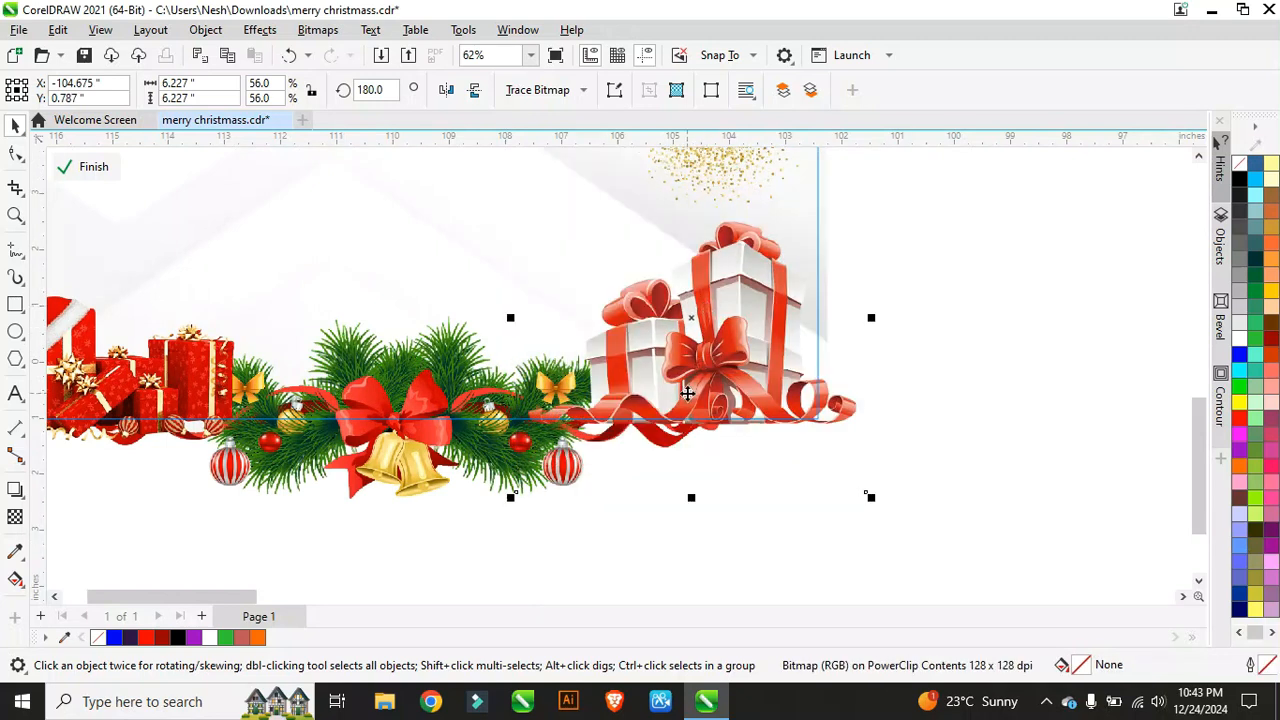
drag(774, 375, 781, 373)
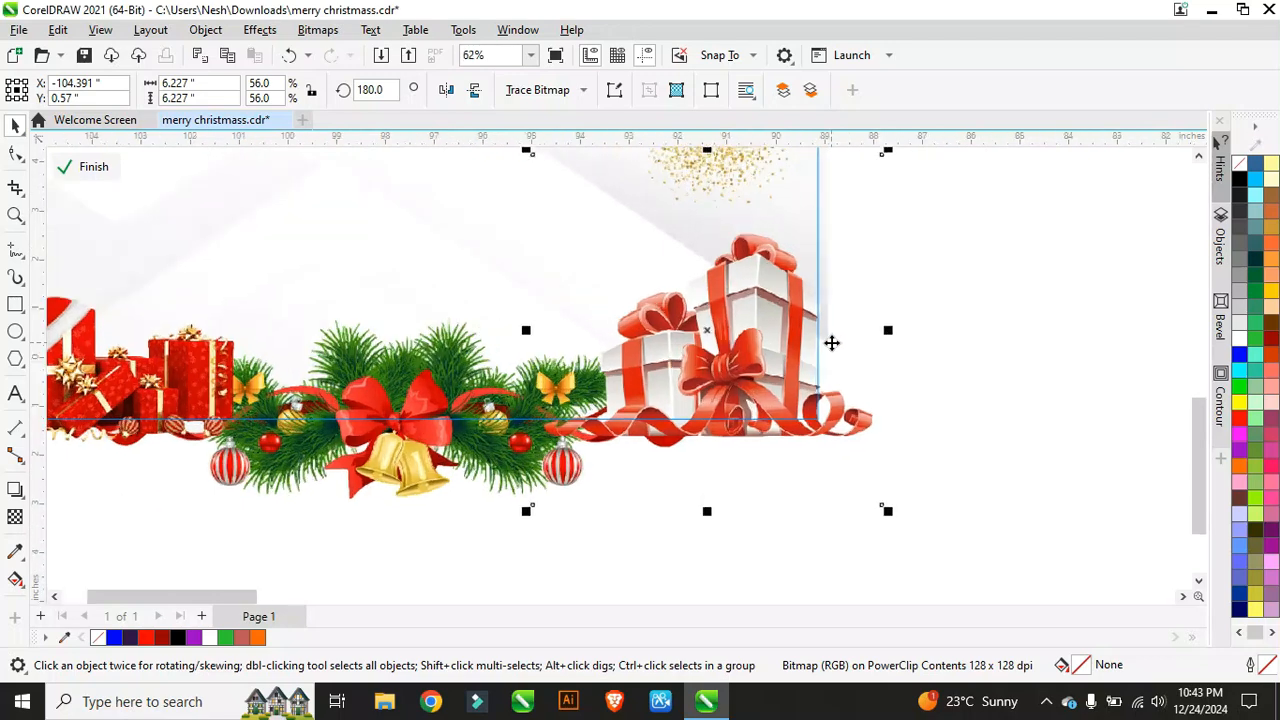
scroll(748, 357, up, 5)
scroll(634, 353, down, 10)
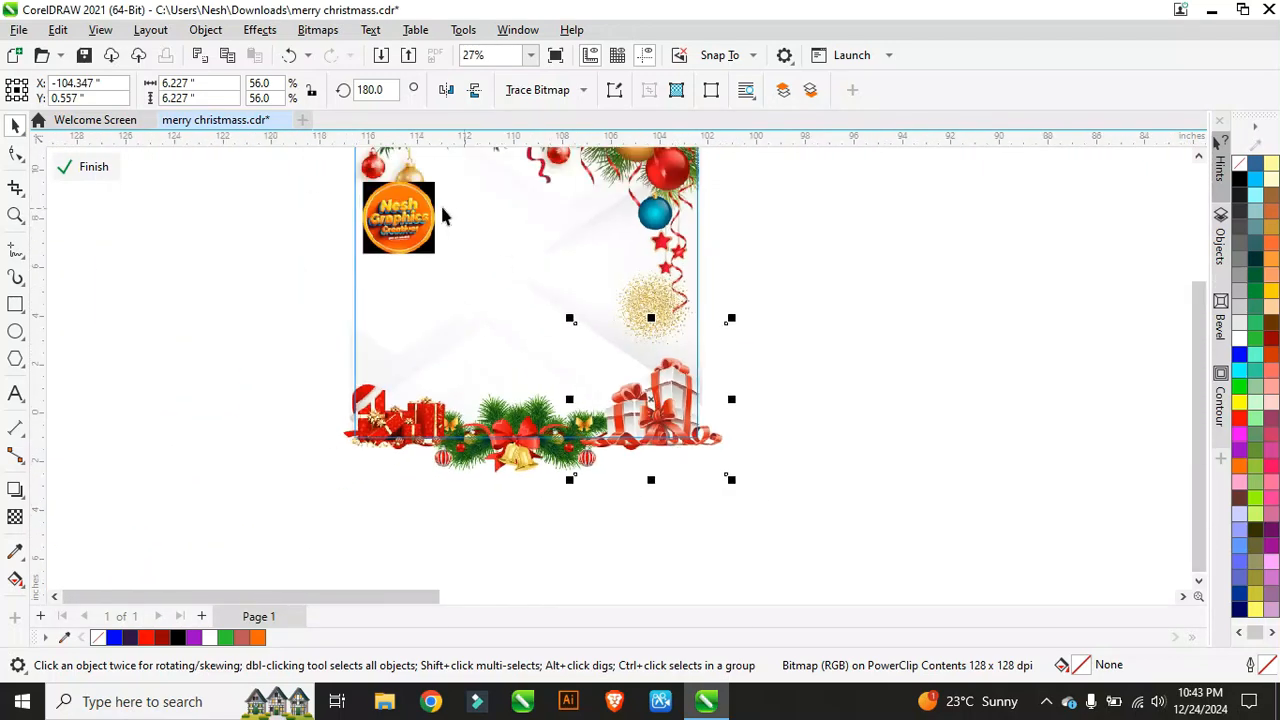
scroll(560, 410, down, 2)
scroll(492, 322, up, 2)
Step: Drag the orange round logo out of the card's PowerClip into the empty space on the left
click(470, 362)
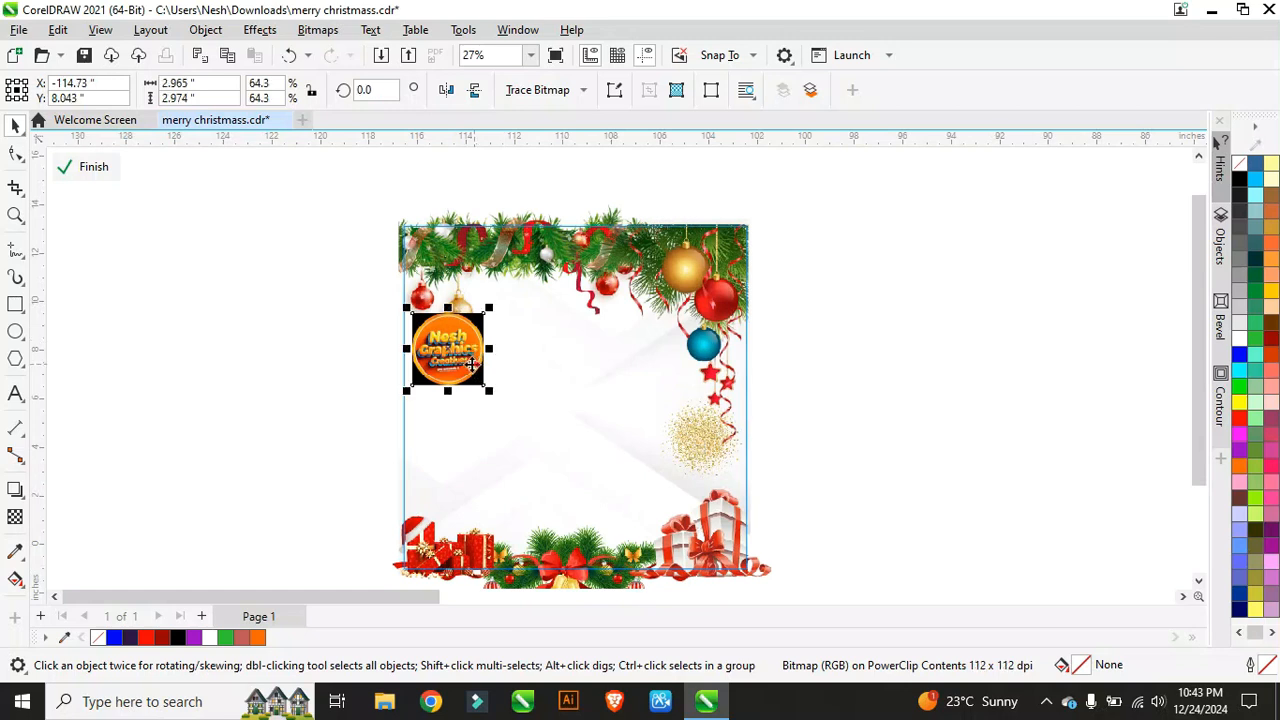
drag(470, 363, 336, 285)
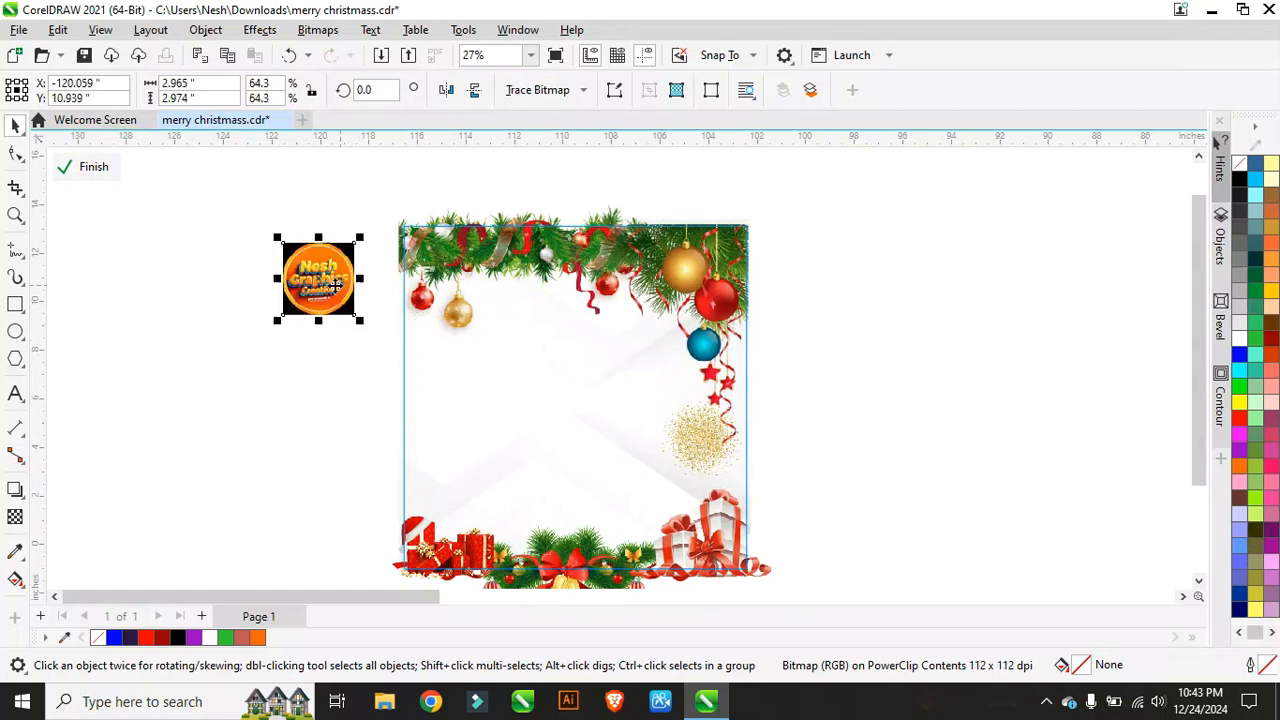
click(92, 170)
scroll(600, 335, down, 2)
scroll(640, 328, up, 3)
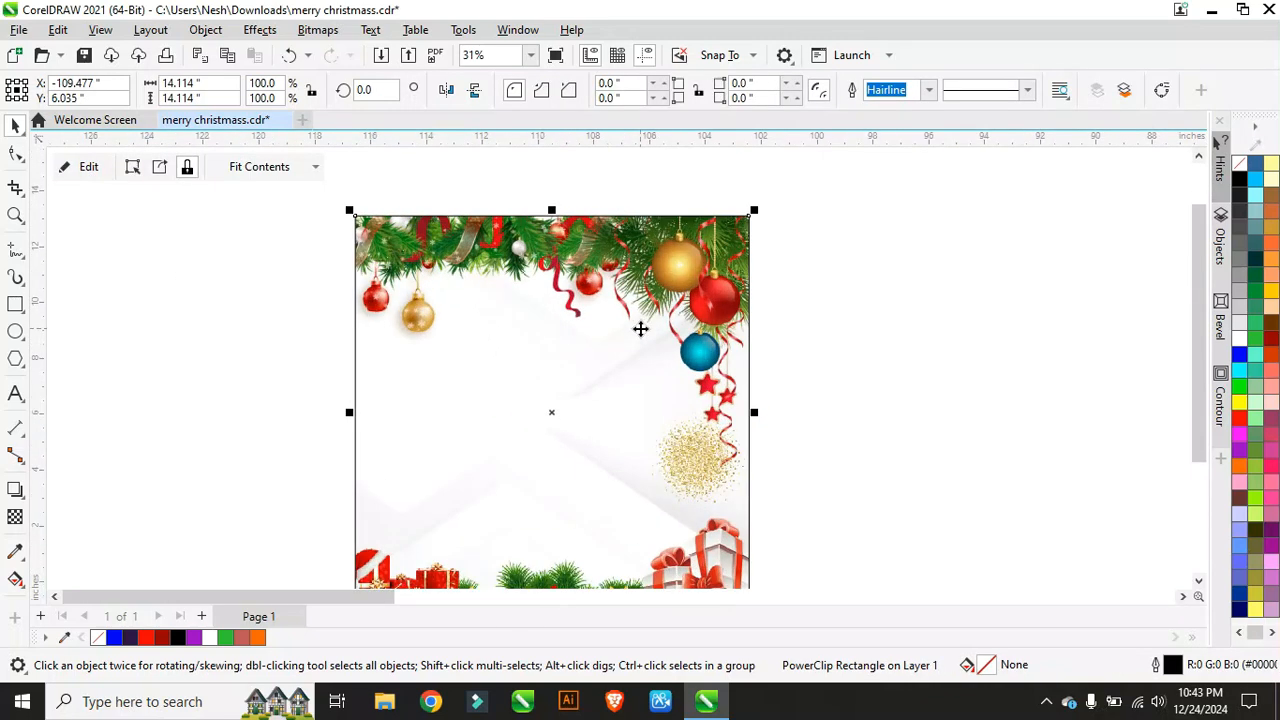
scroll(551, 330, down, 1)
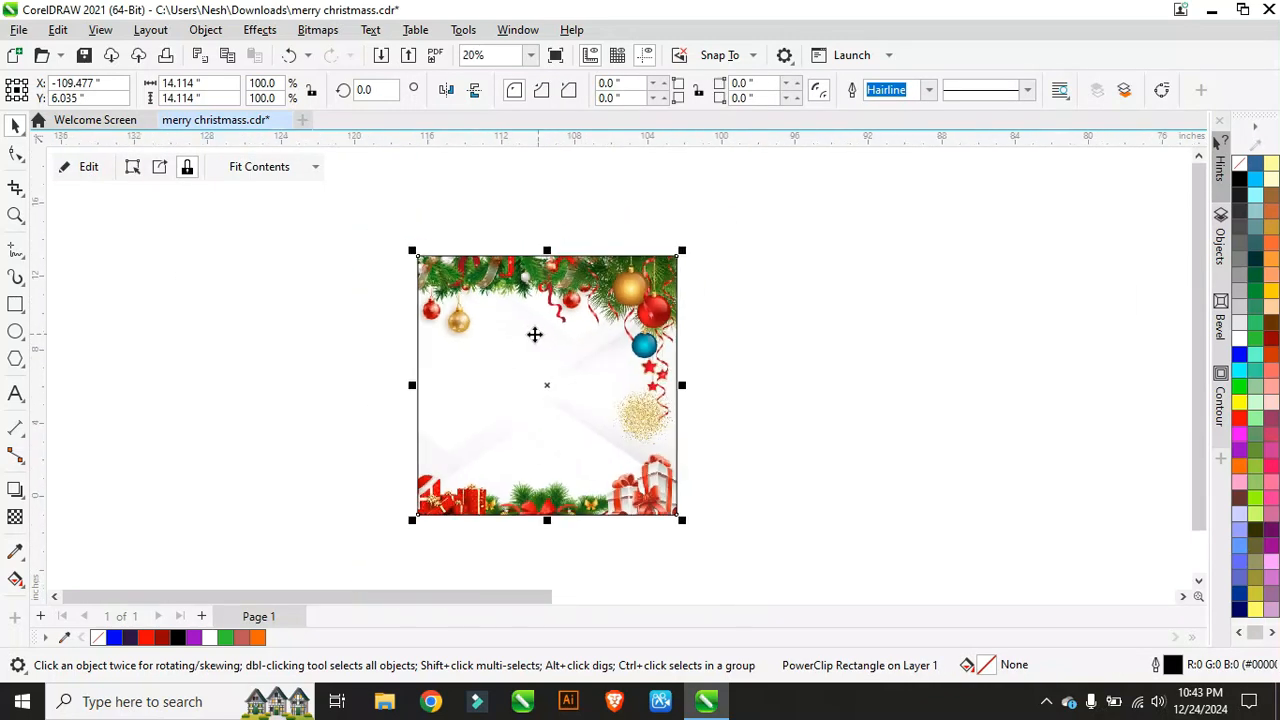
Step: Re-enter the card's clipped contents and select the orange logo beside the card
click(78, 172)
scroll(497, 382, up, 2)
scroll(316, 330, down, 1)
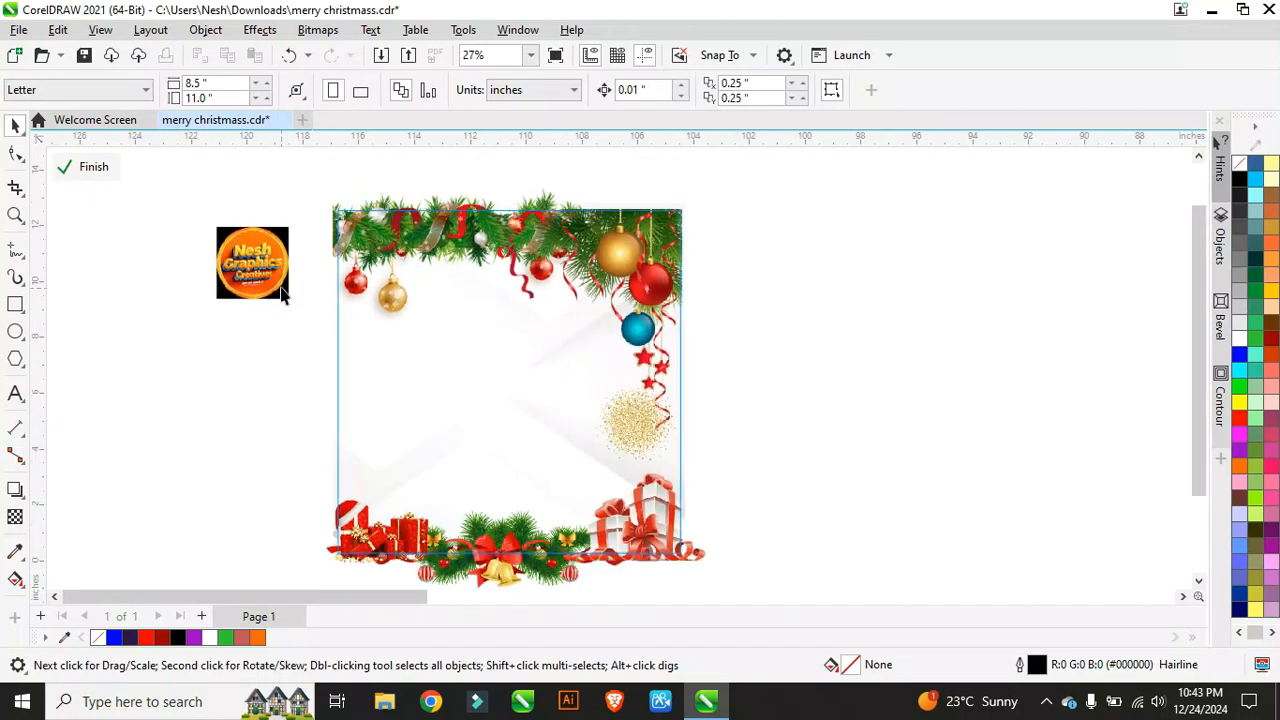
click(280, 286)
scroll(476, 311, up, 1)
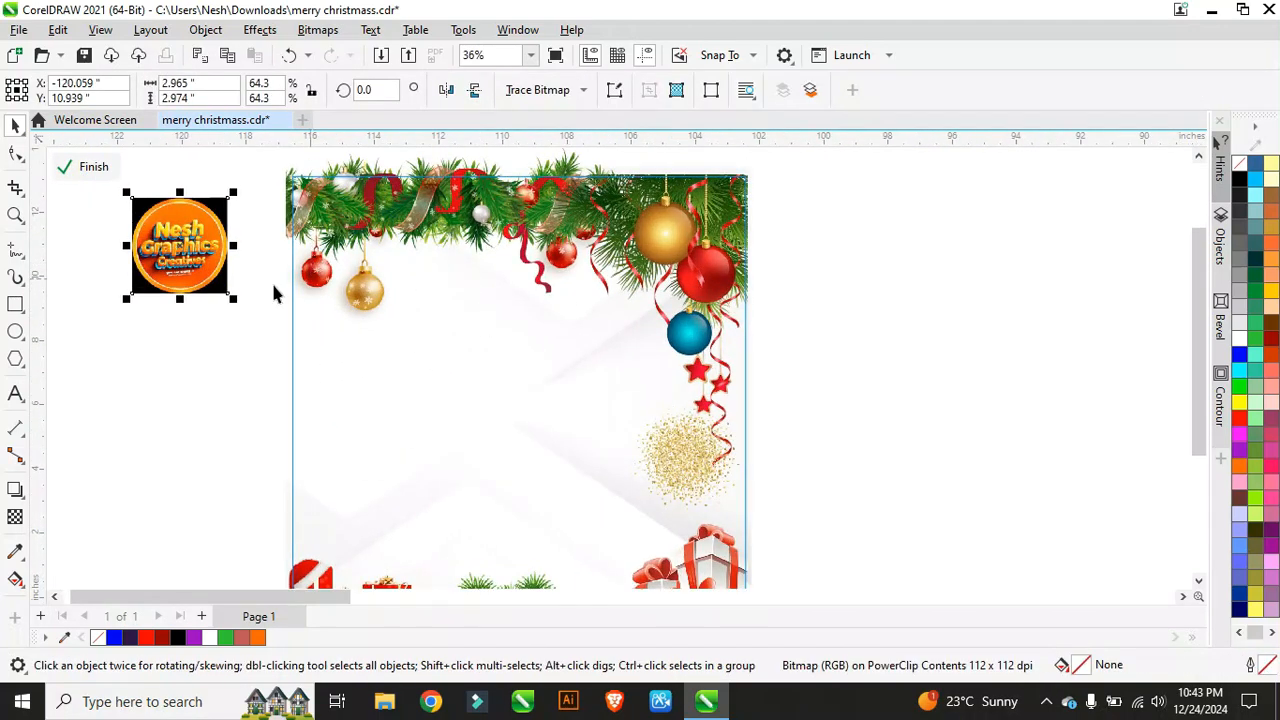
Step: Draw a circle about 2.26" wide in the card's upper-left white area
click(15, 333)
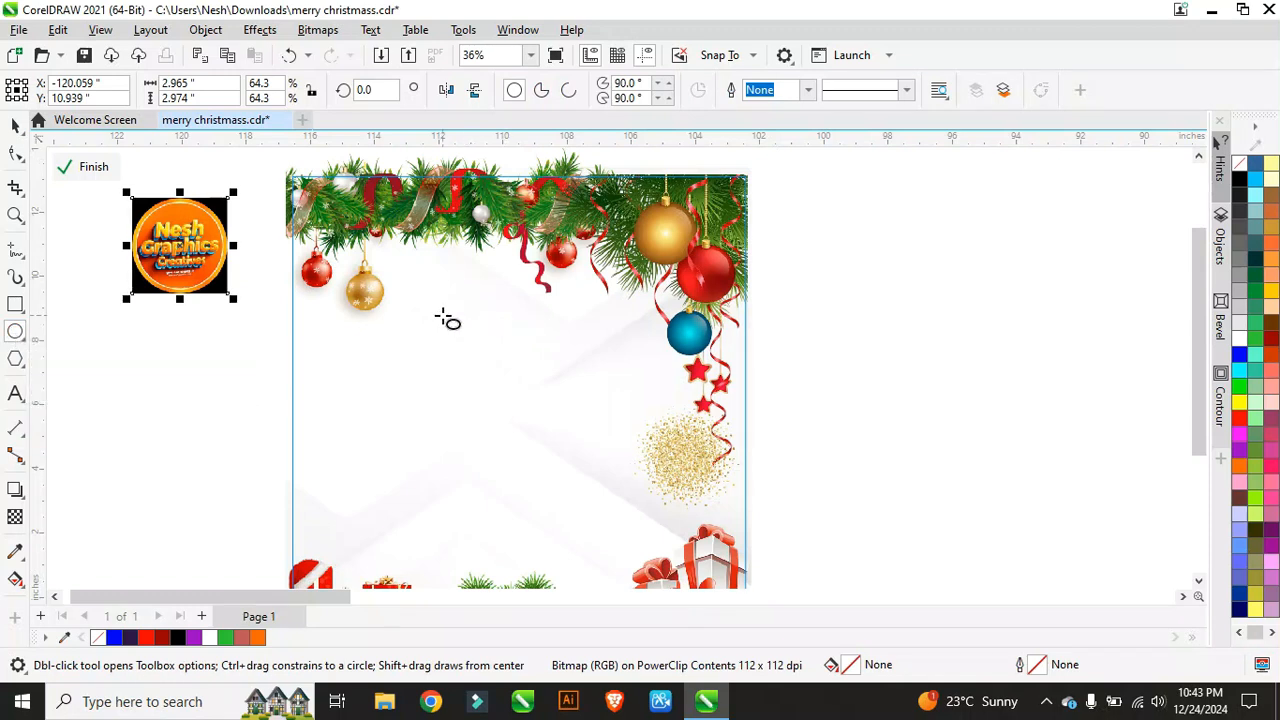
drag(425, 309, 507, 394)
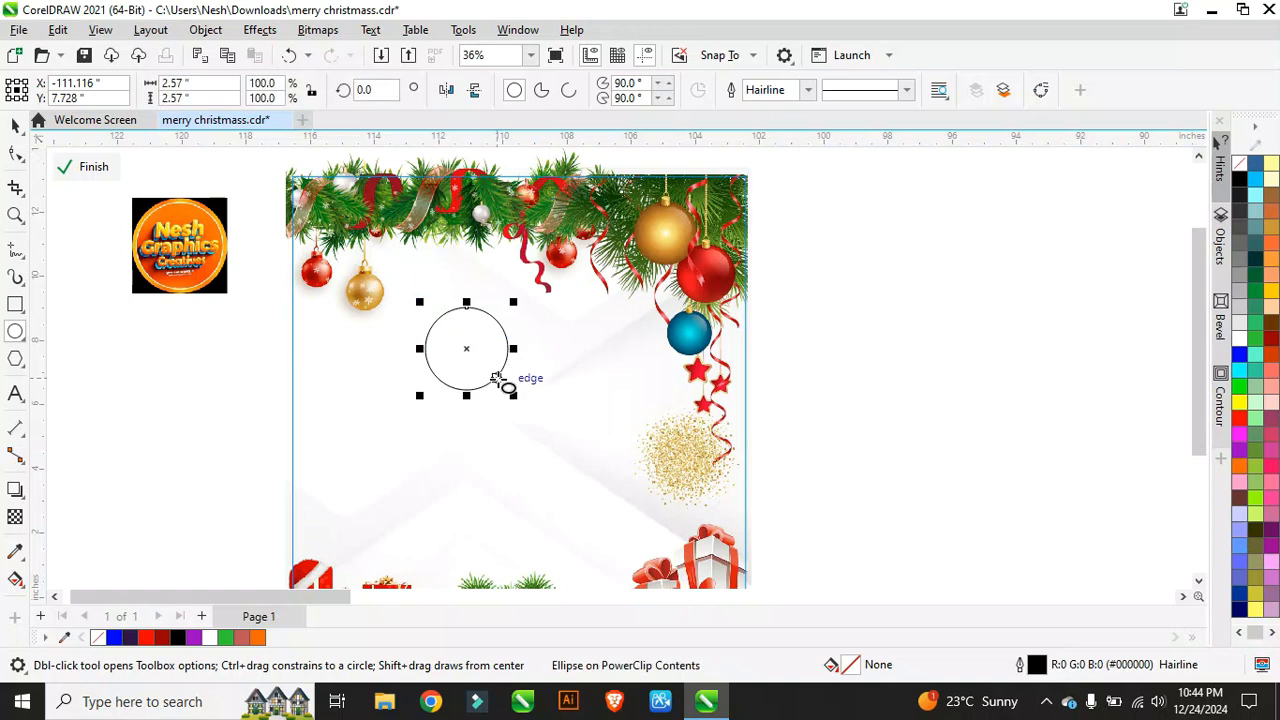
scroll(482, 384, up, 1)
scroll(482, 384, up, 1)
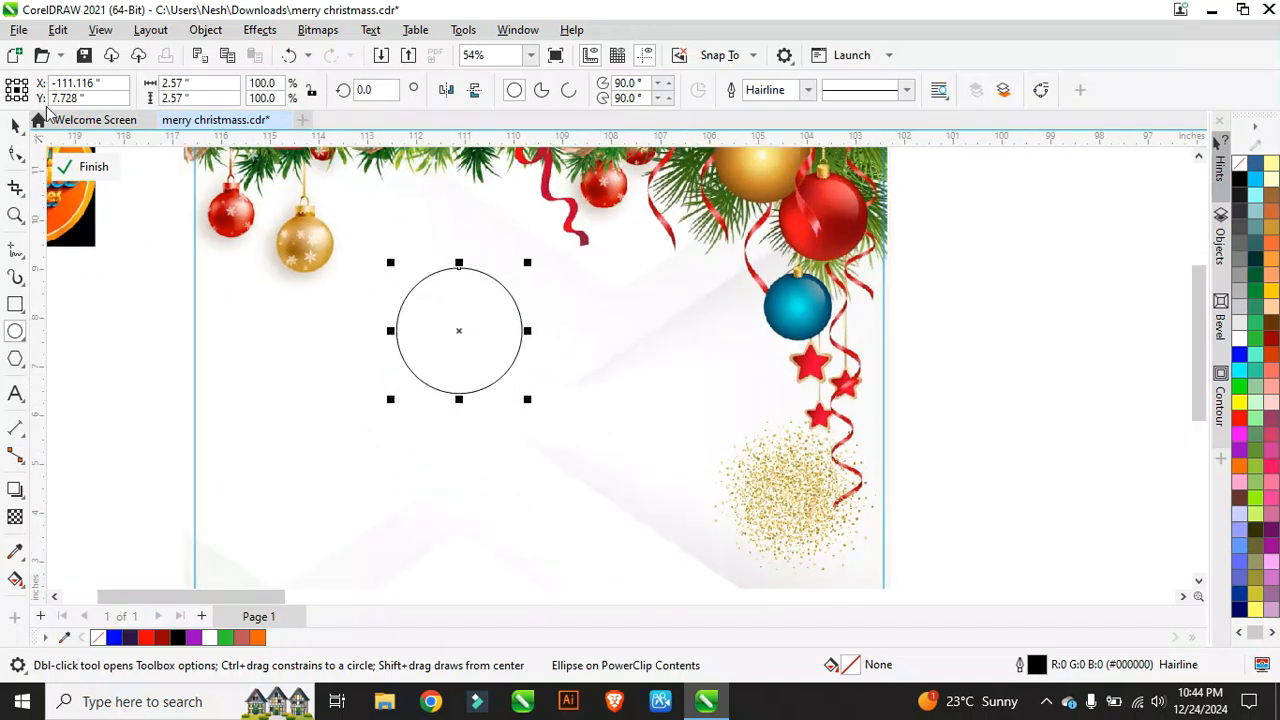
Step: Scale the circle down with a corner handle to about 2.014"
click(15, 124)
scroll(512, 313, up, 2)
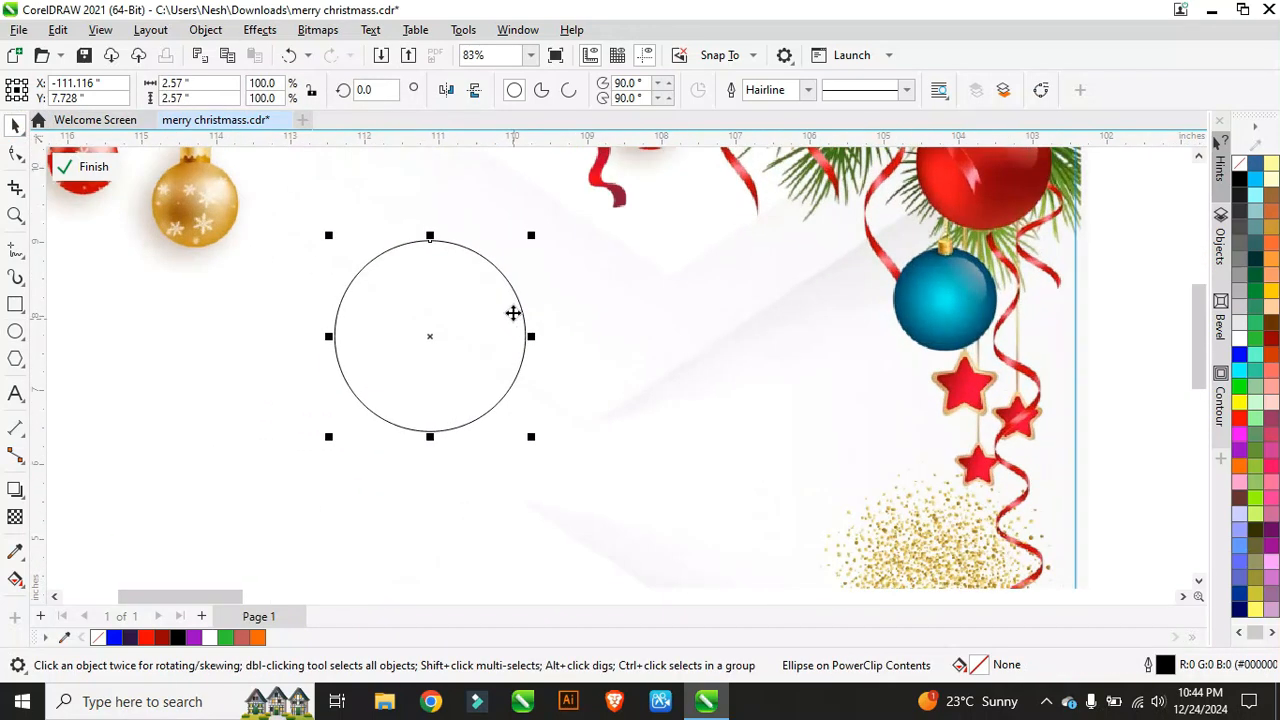
click(531, 235)
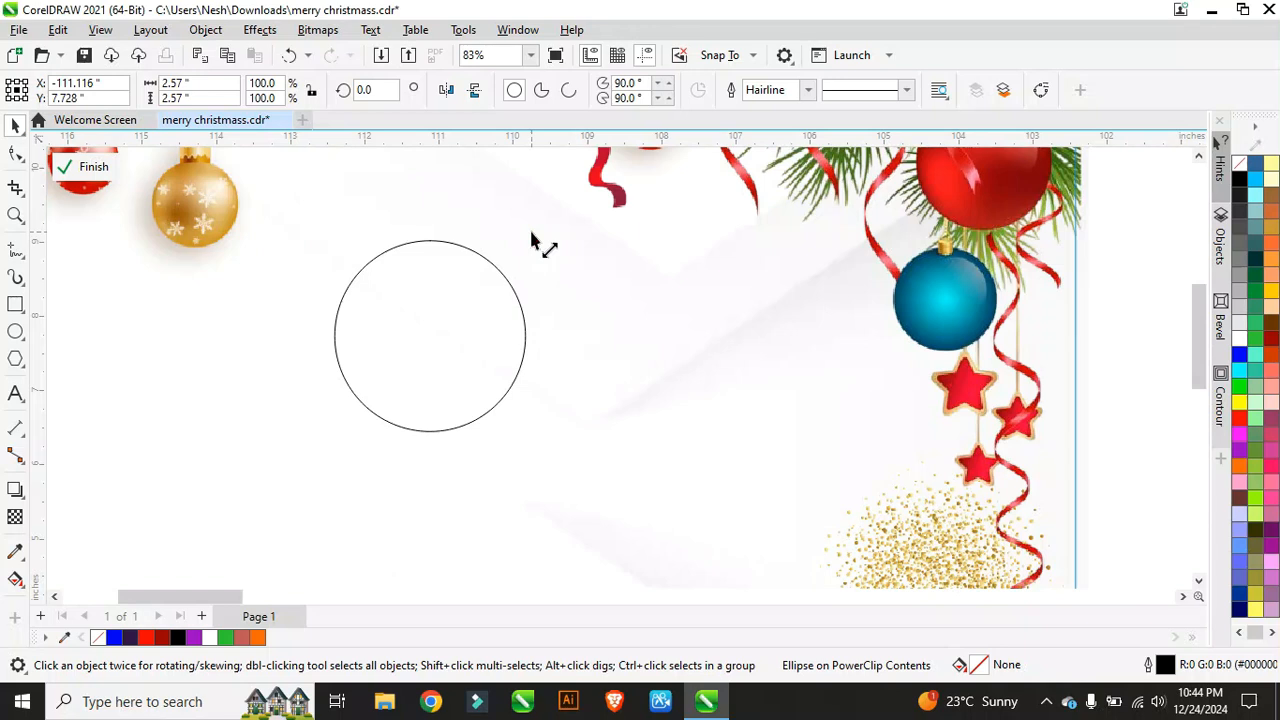
drag(531, 240, 528, 257)
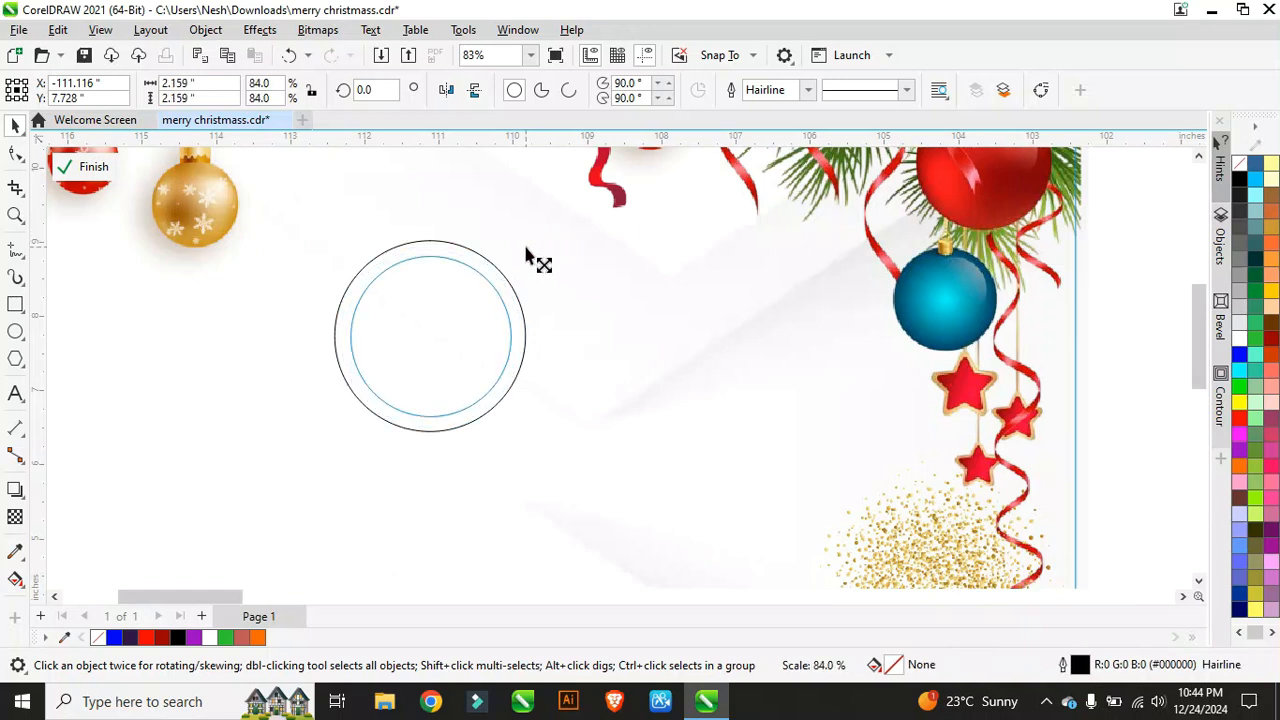
drag(526, 256, 530, 250)
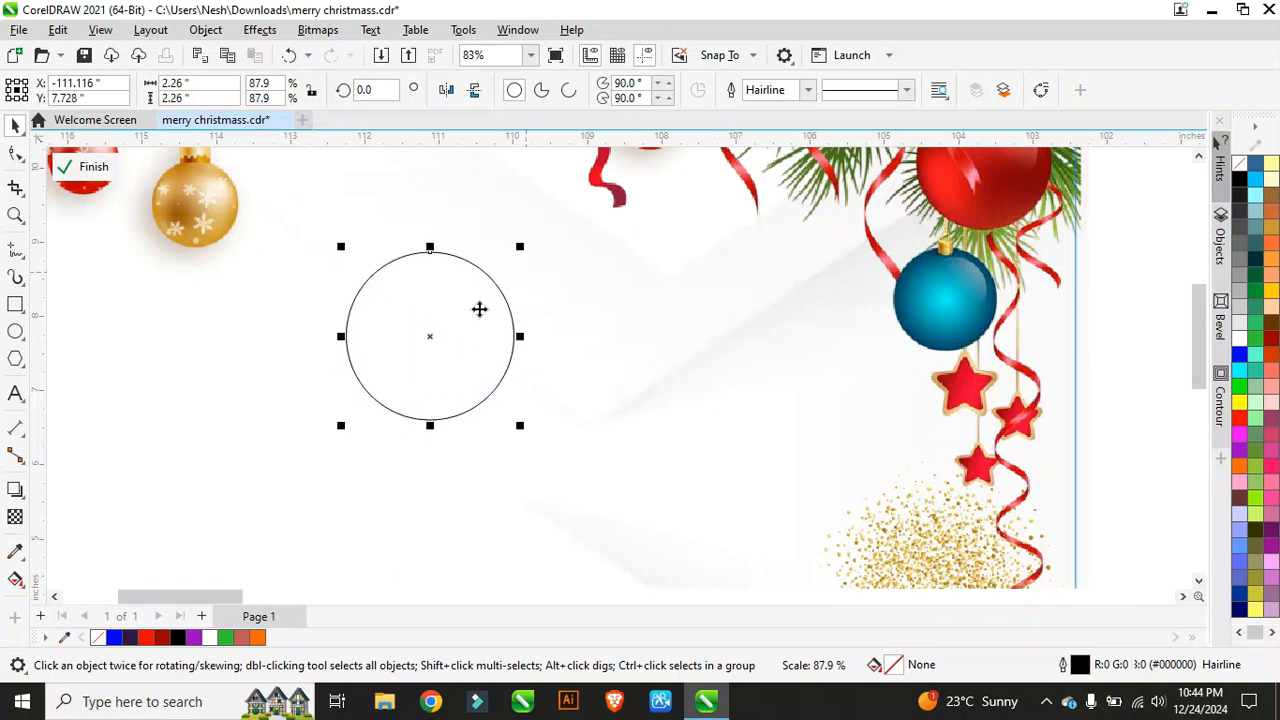
scroll(466, 355, down, 3)
scroll(457, 333, up, 4)
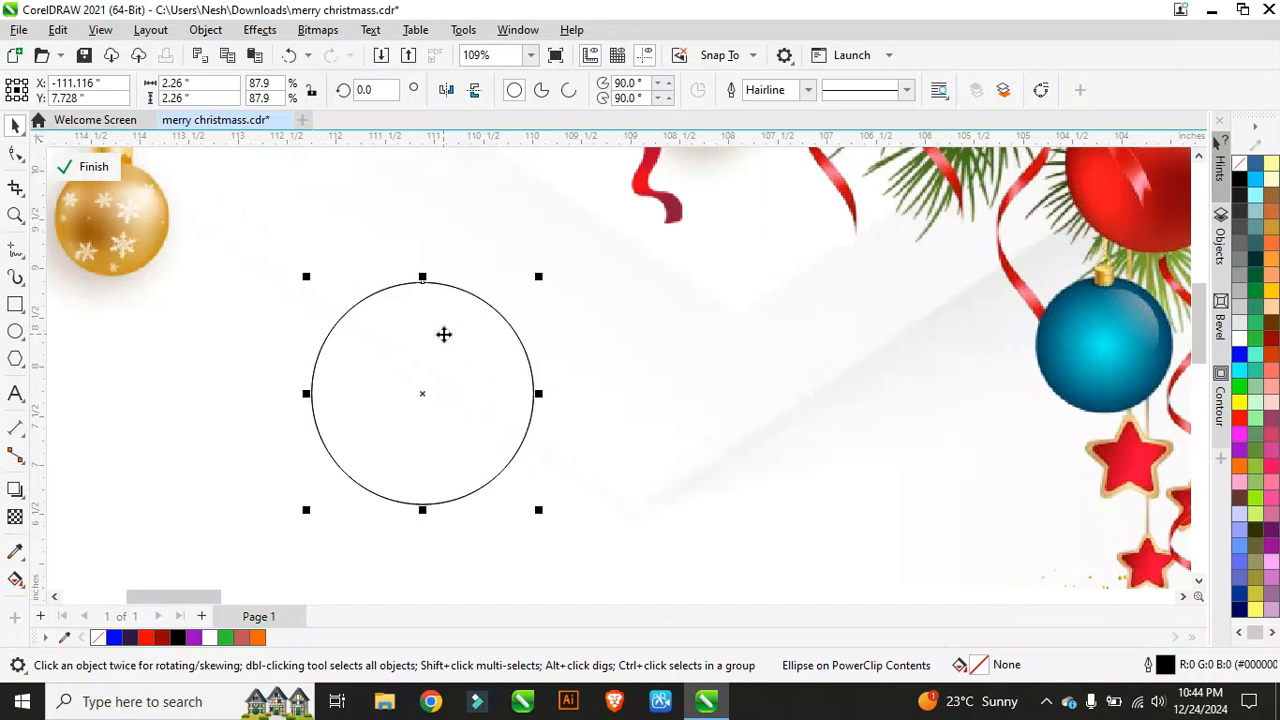
scroll(510, 306, up, 1)
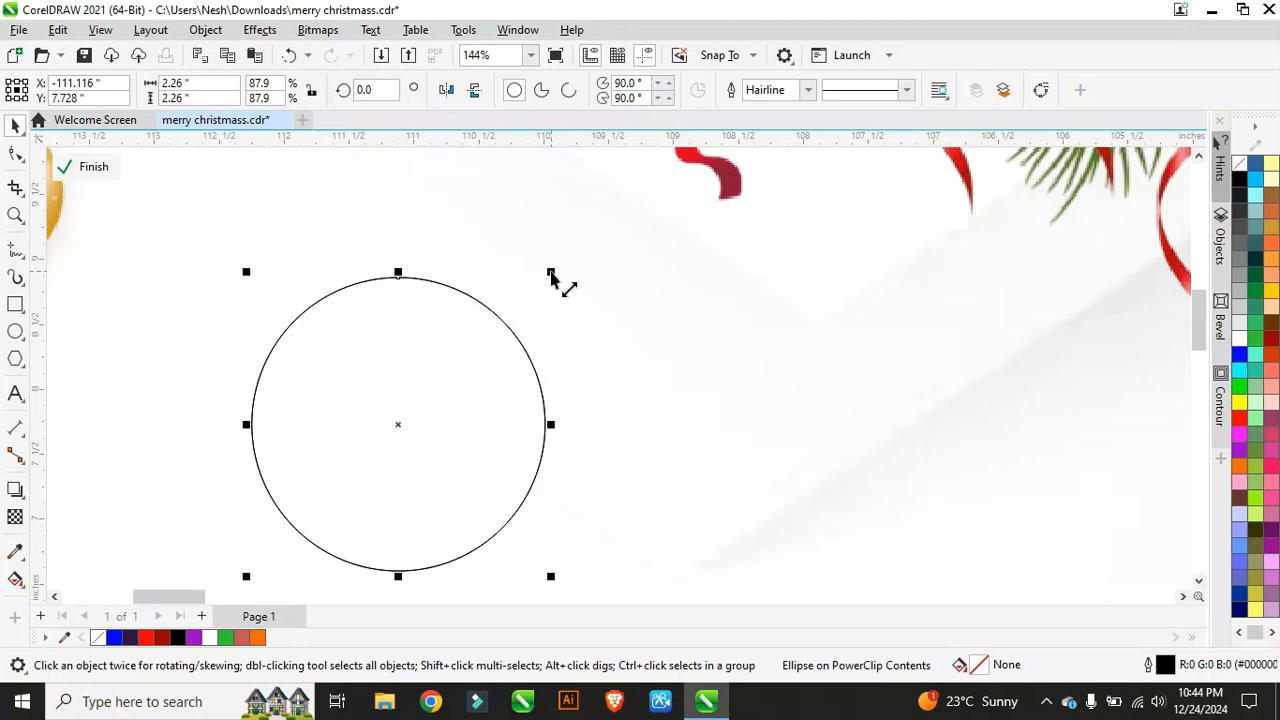
drag(551, 273, 546, 292)
scroll(470, 330, down, 3)
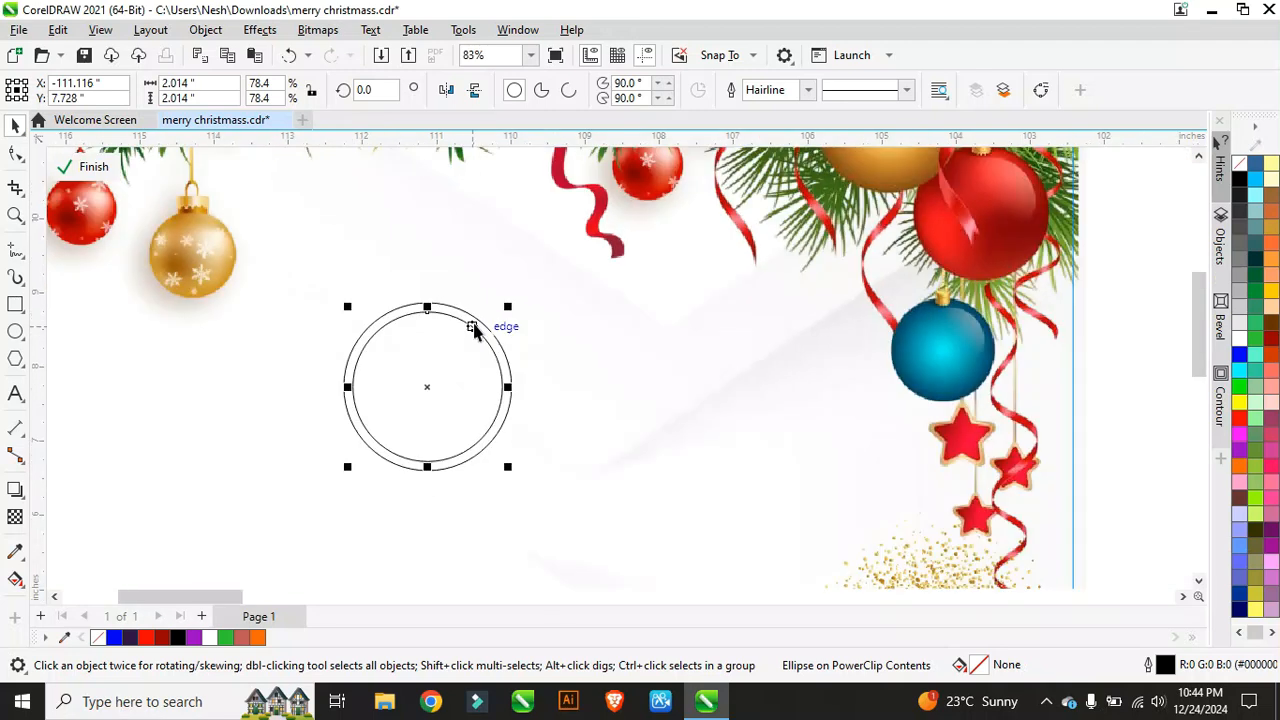
scroll(394, 385, down, 2)
click(200, 298)
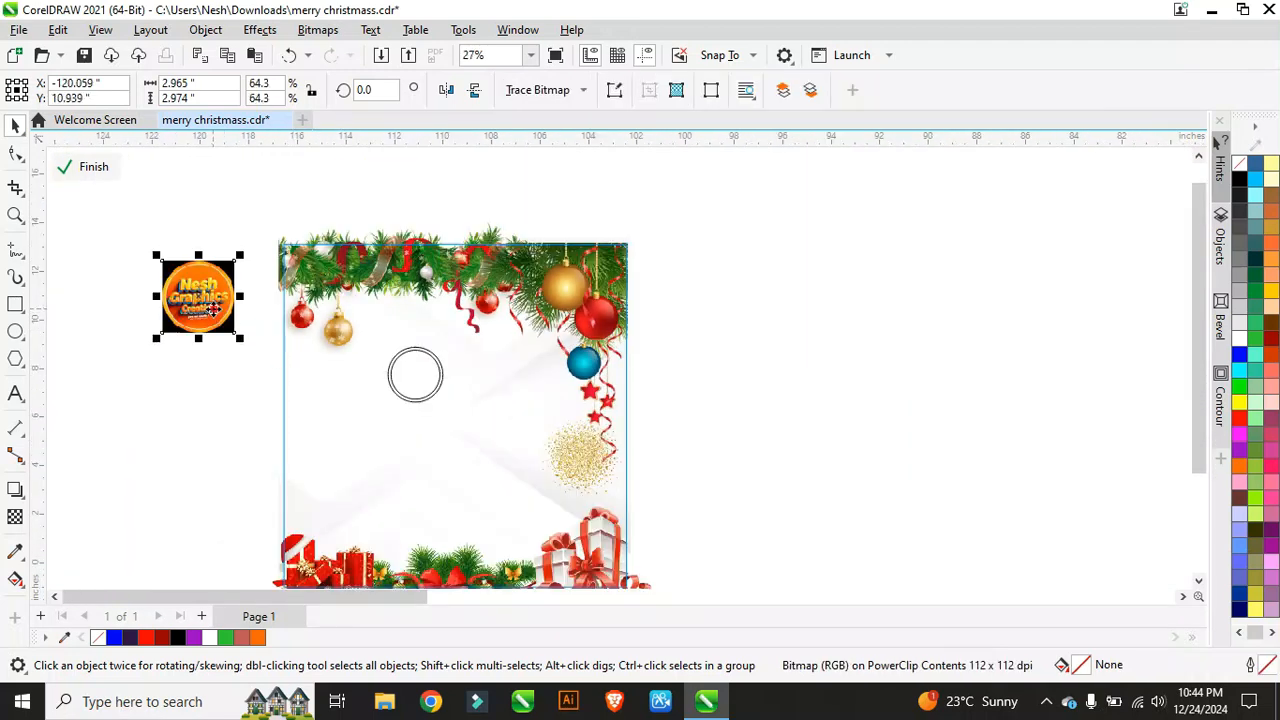
Step: Place the orange logo inside the circle as a PowerClip
right_click(200, 298)
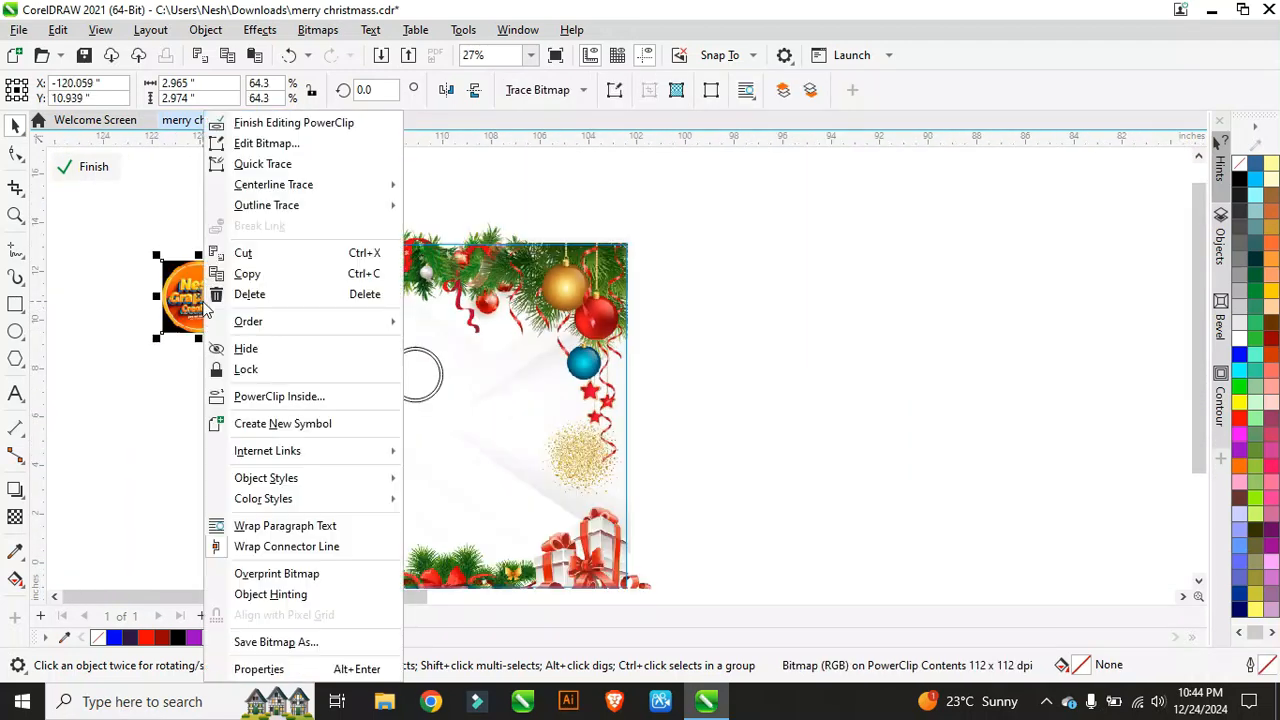
click(280, 395)
click(407, 373)
scroll(412, 372, up, 4)
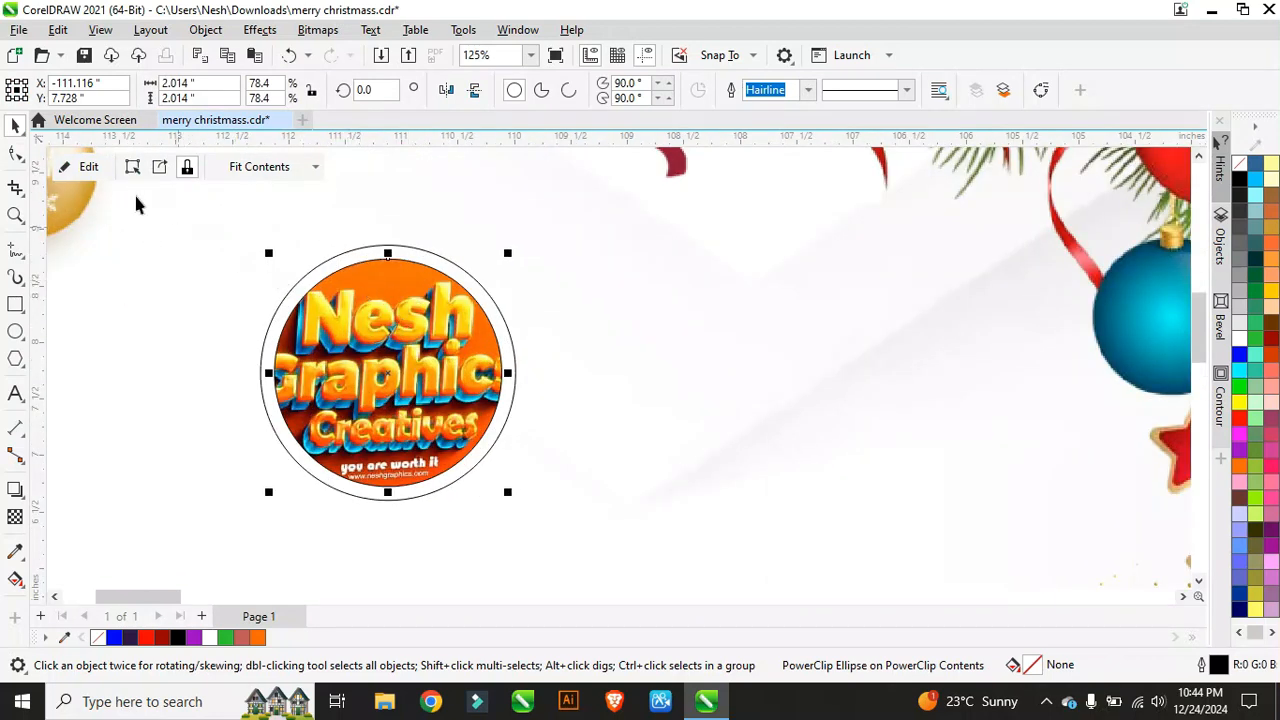
Step: Edit the circle's contents and shrink the logo picture to fit the circle
click(88, 166)
click(486, 229)
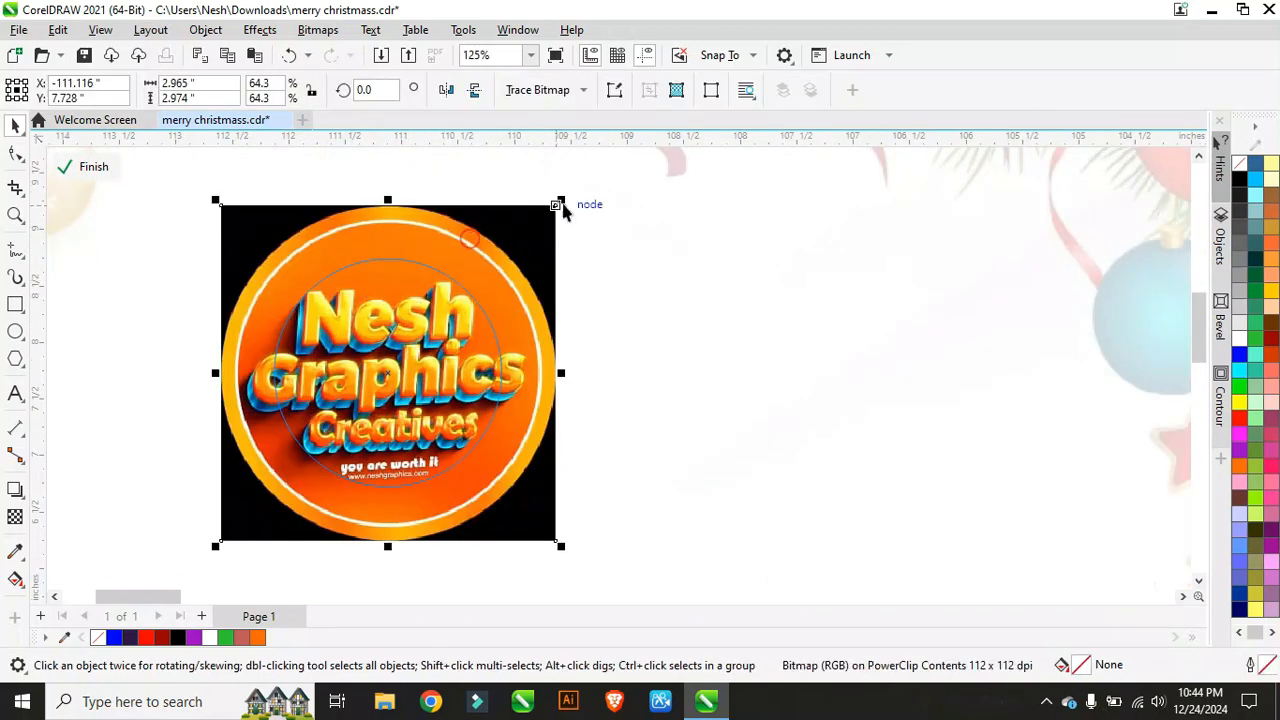
drag(562, 200, 549, 251)
scroll(355, 316, up, 2)
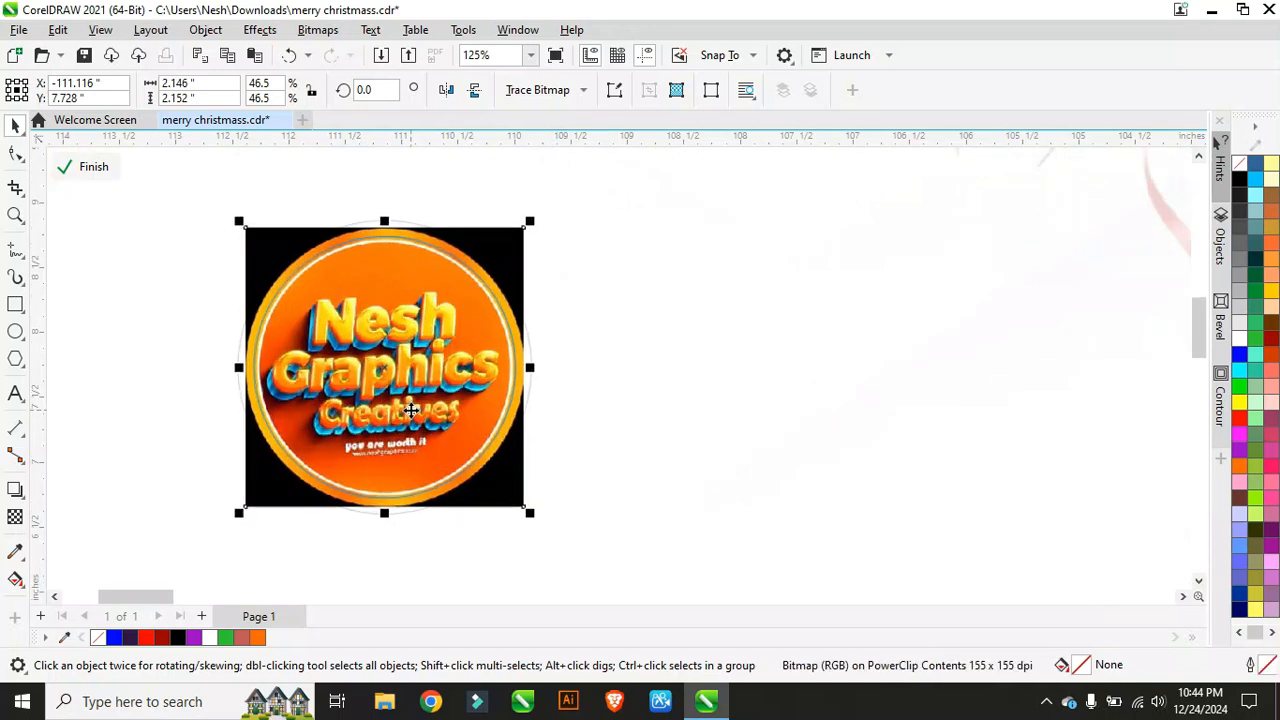
scroll(385, 326, down, 1)
scroll(398, 447, up, 3)
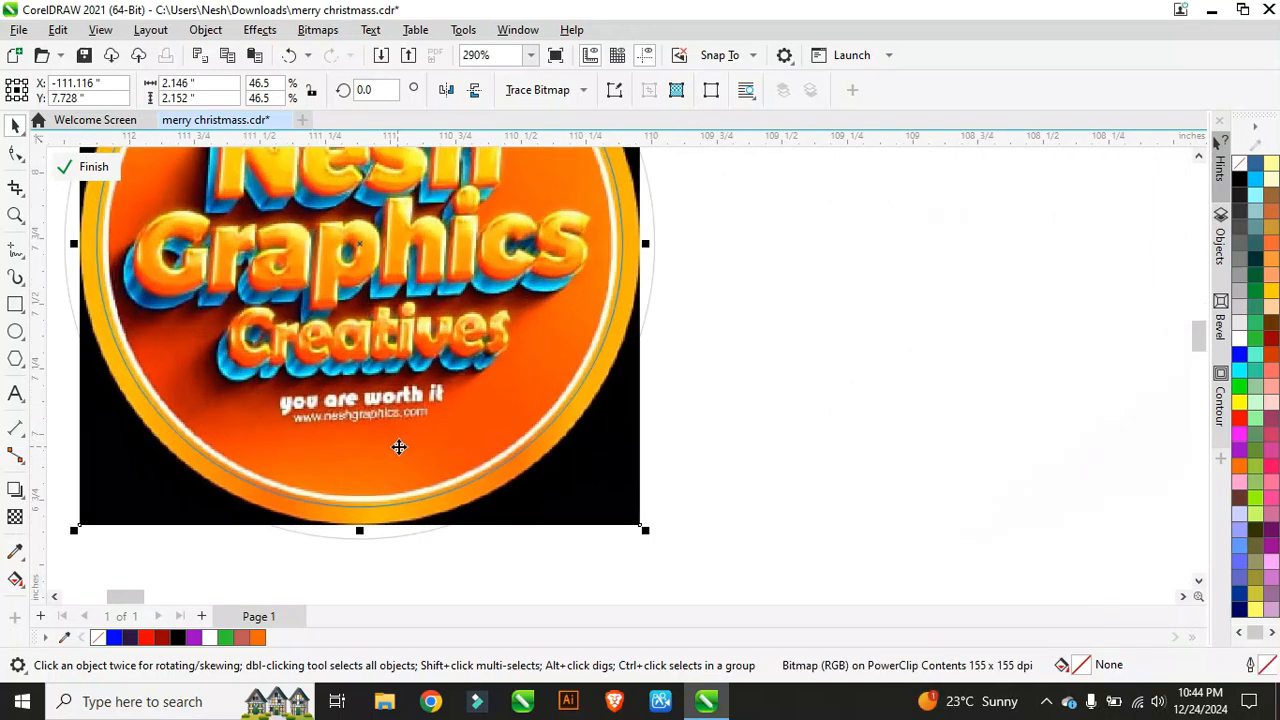
scroll(398, 447, down, 1)
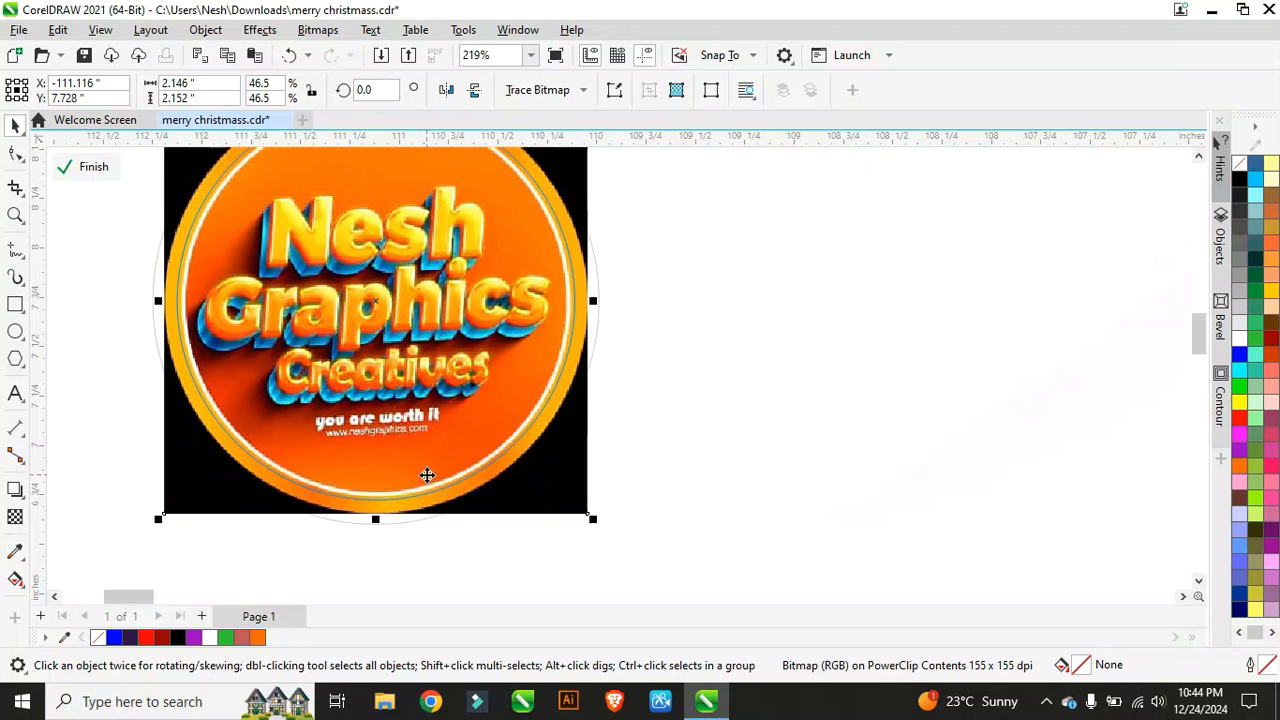
Step: Fine-tune the logo image's size so it sits neatly within the circle frame
drag(593, 521, 606, 531)
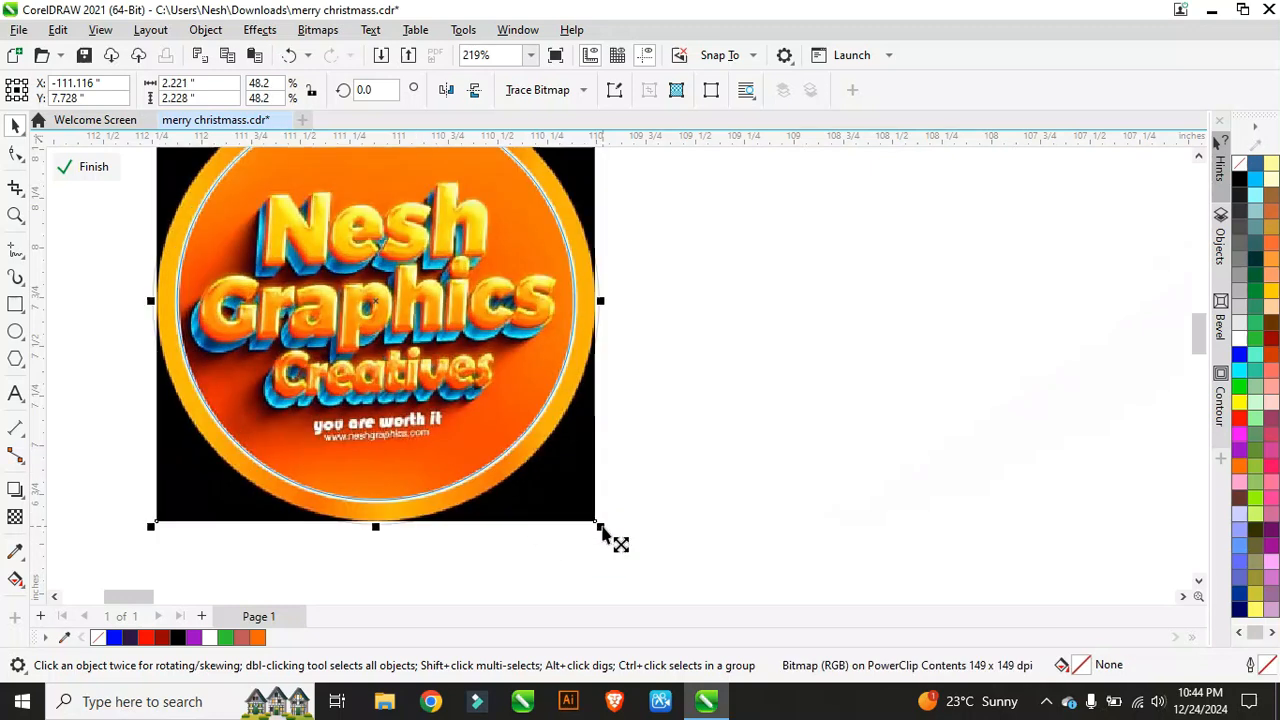
scroll(540, 475, up, 6)
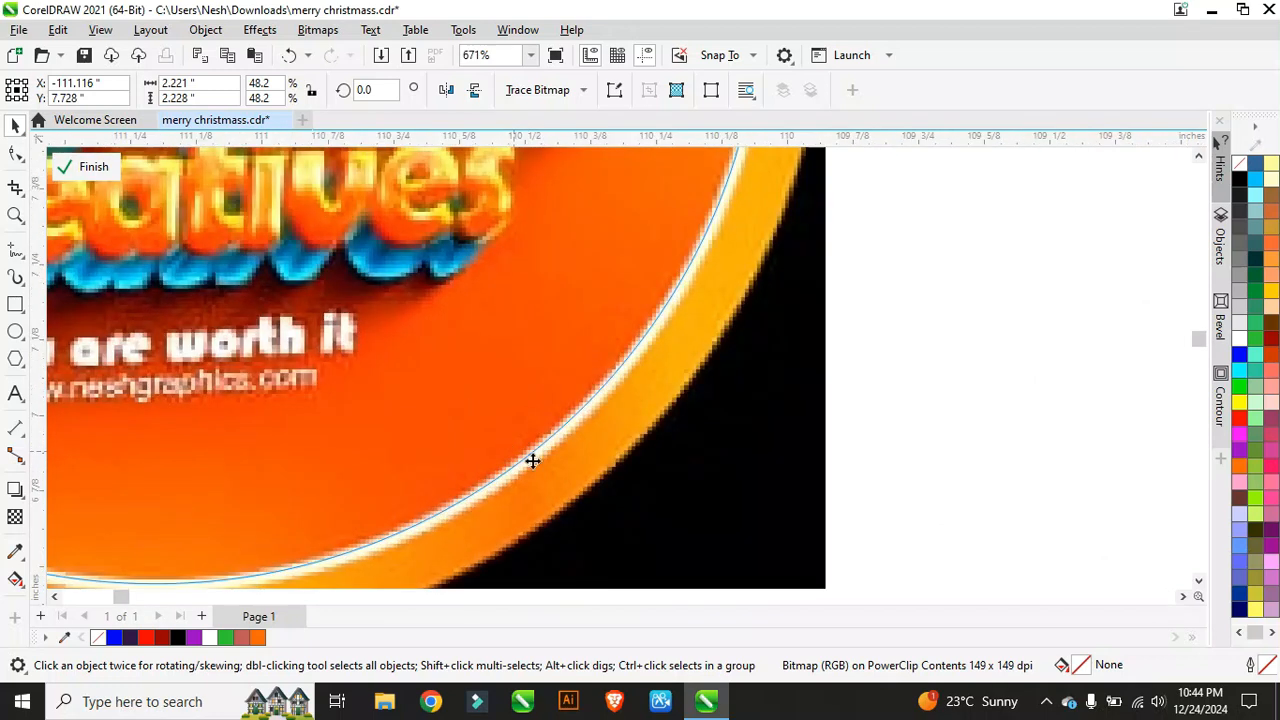
scroll(500, 460, down, 3)
scroll(525, 487, down, 5)
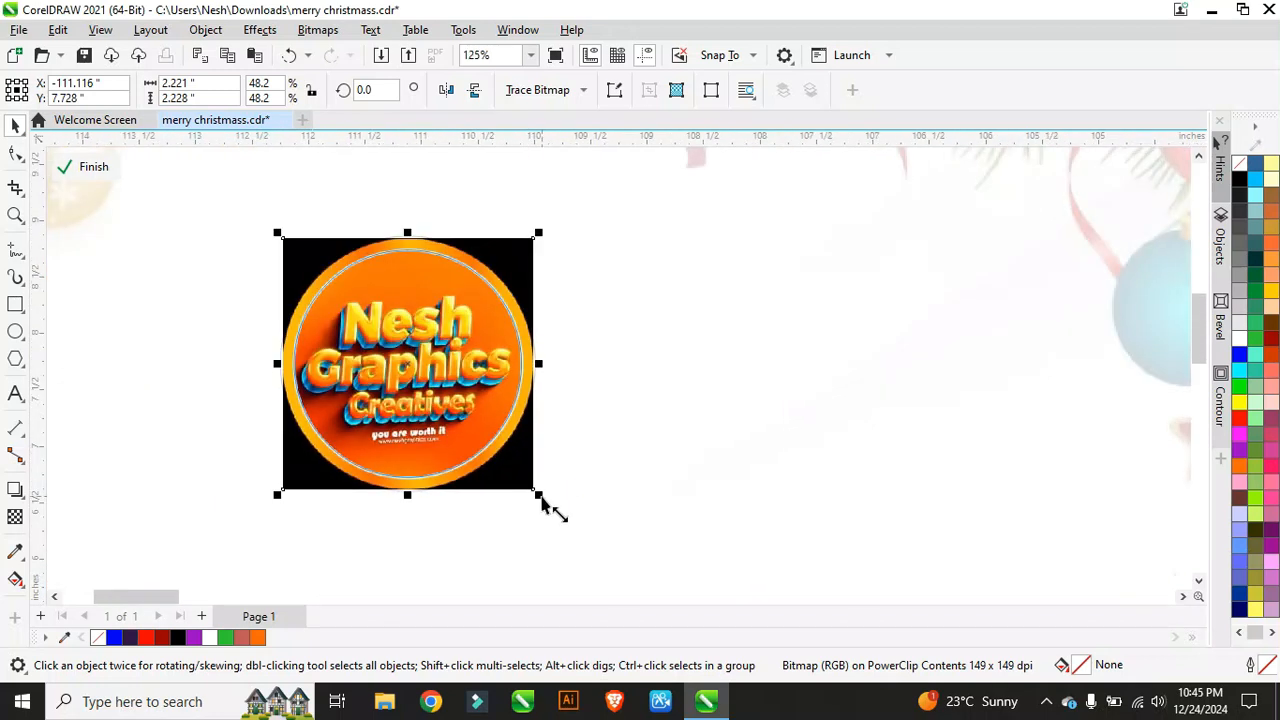
drag(541, 498, 557, 514)
scroll(503, 429, up, 3)
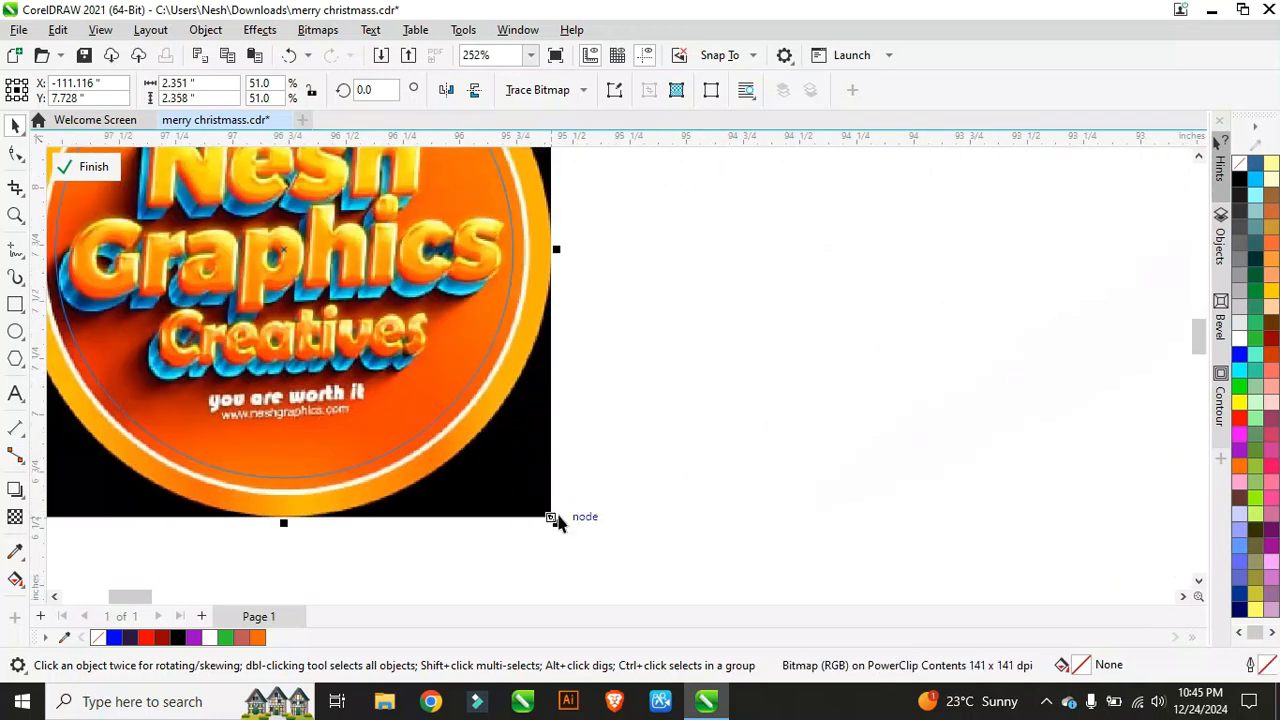
drag(556, 521, 556, 530)
scroll(509, 480, down, 2)
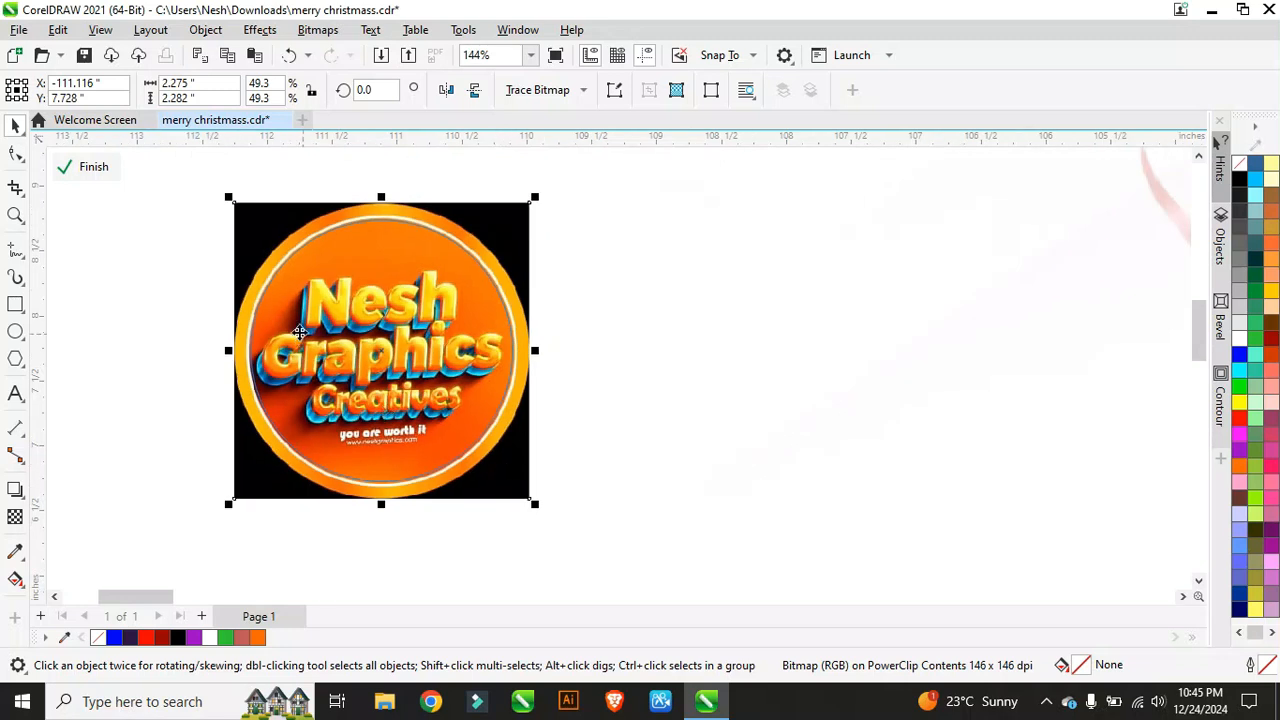
Step: Finish the PowerClip edit and fill the surrounding 2.26" ring red
click(88, 168)
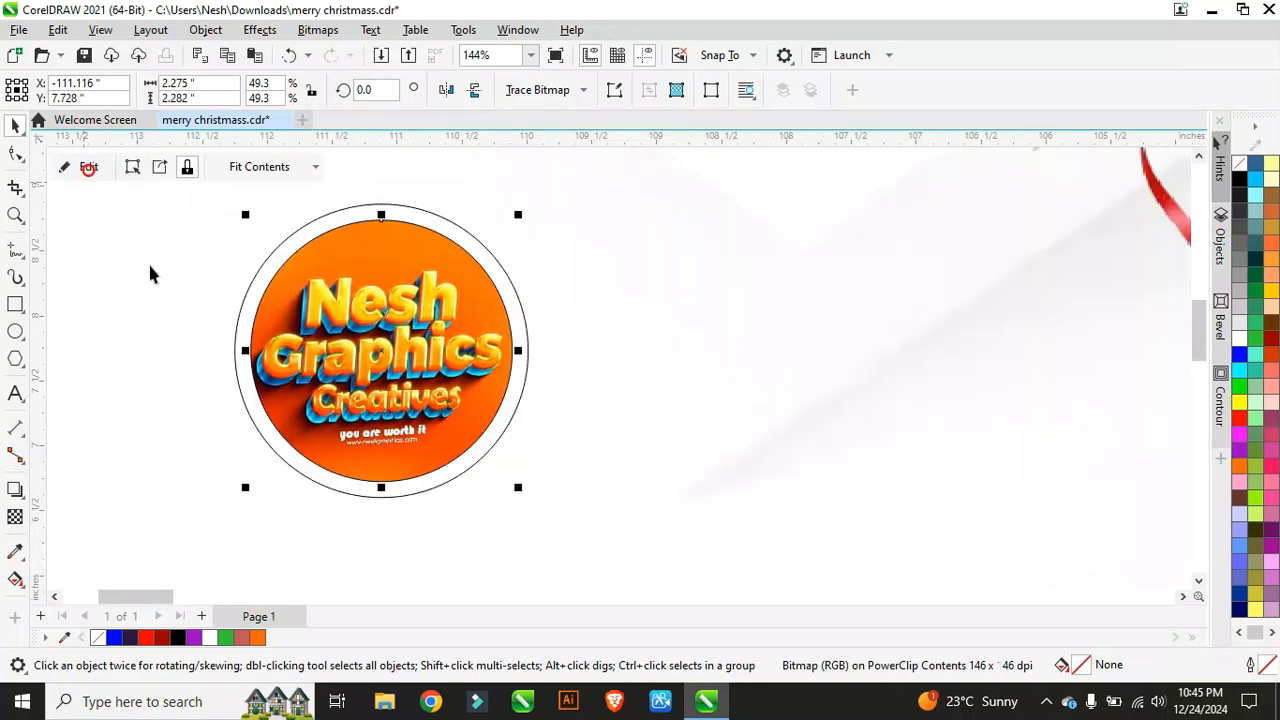
scroll(238, 378, down, 3)
scroll(345, 300, up, 4)
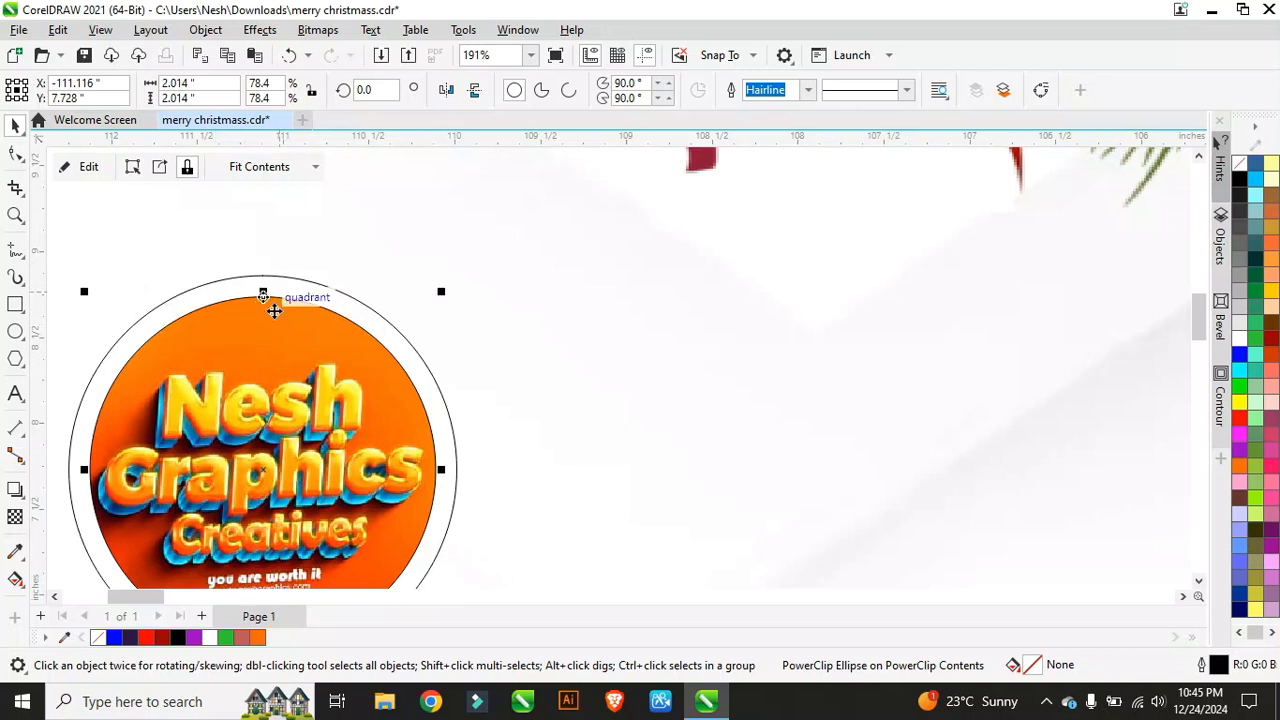
double_click(302, 288)
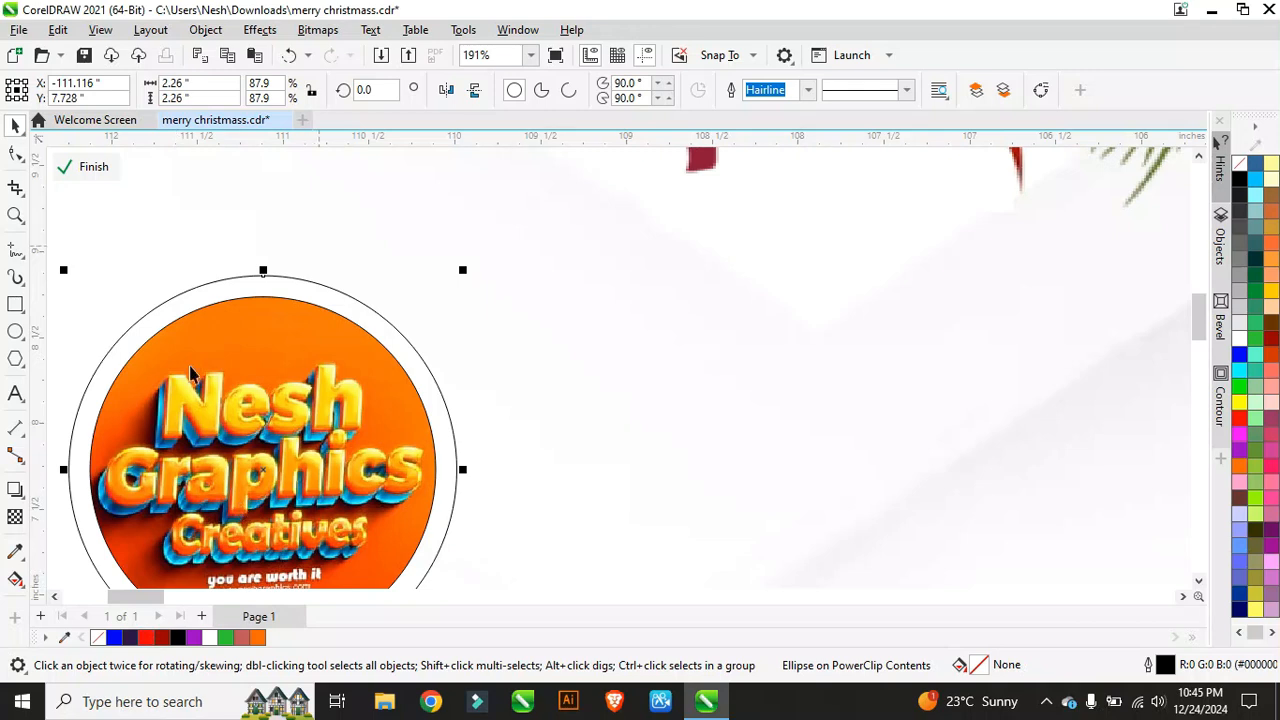
click(1239, 420)
scroll(748, 293, down, 2)
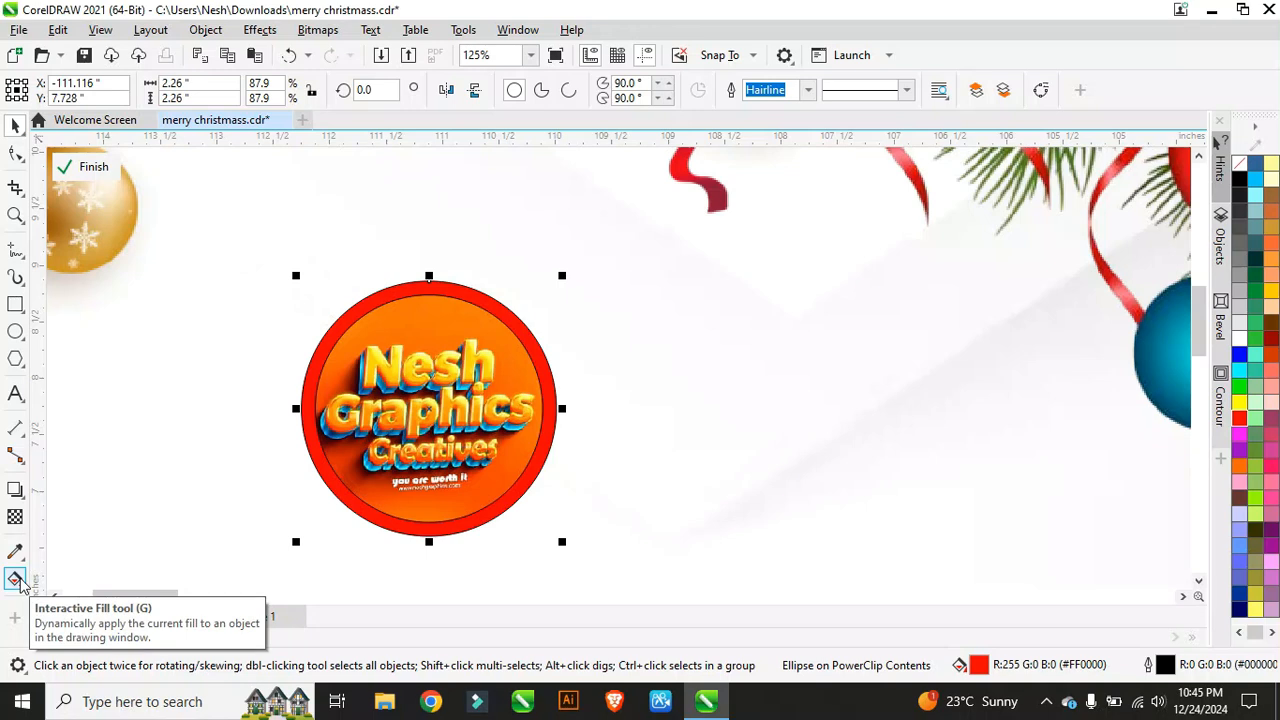
Step: Lay a left-to-right gradient across the ring ending in dark red, spanning its full width
click(15, 580)
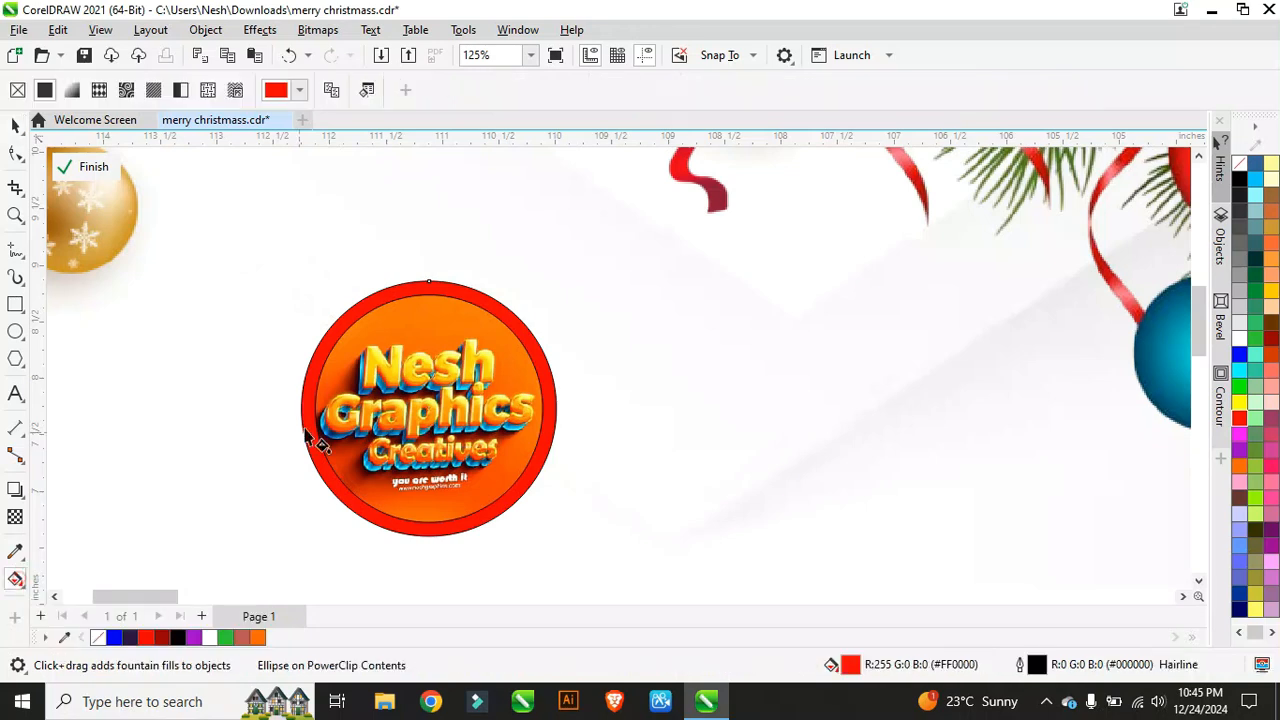
drag(304, 416, 543, 410)
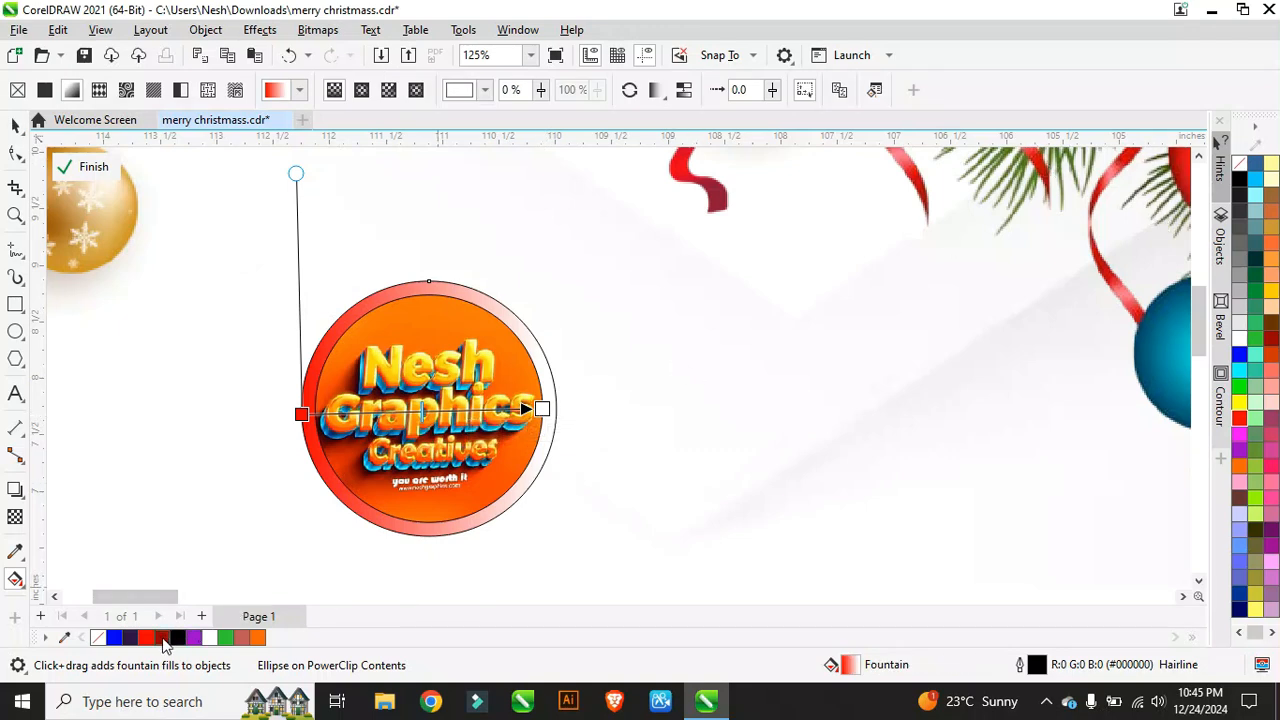
click(163, 640)
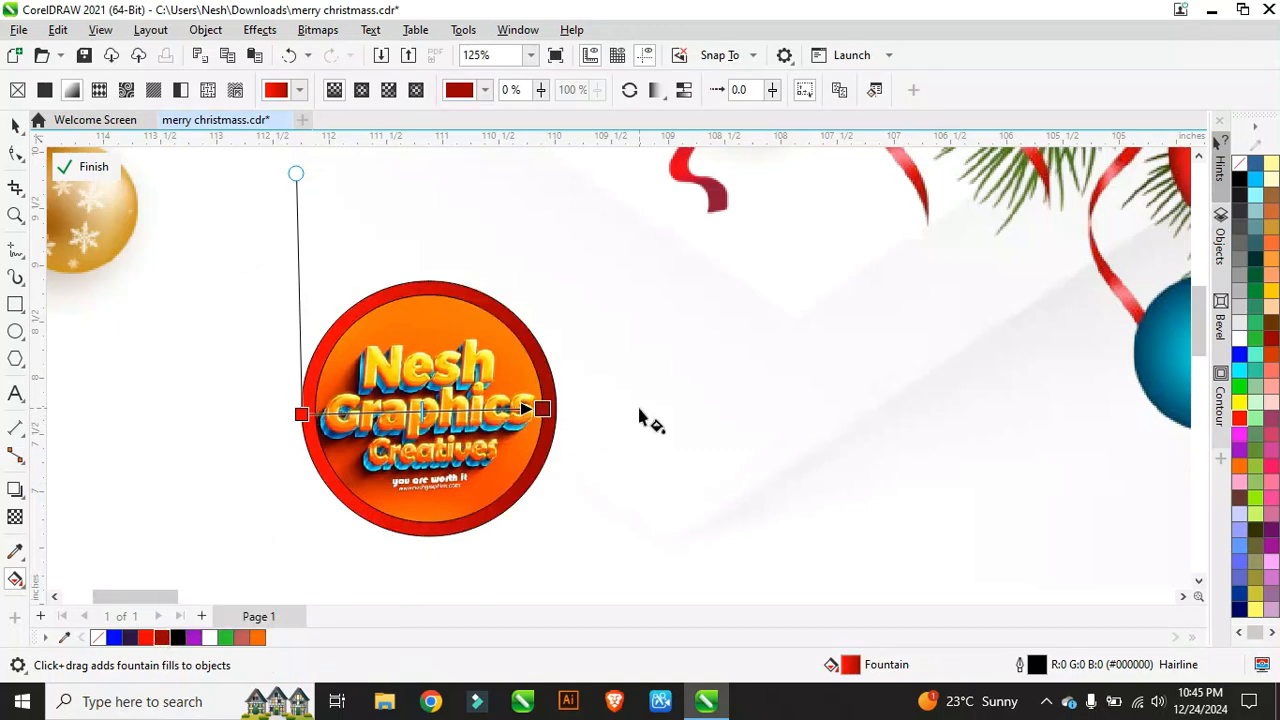
drag(542, 409, 557, 409)
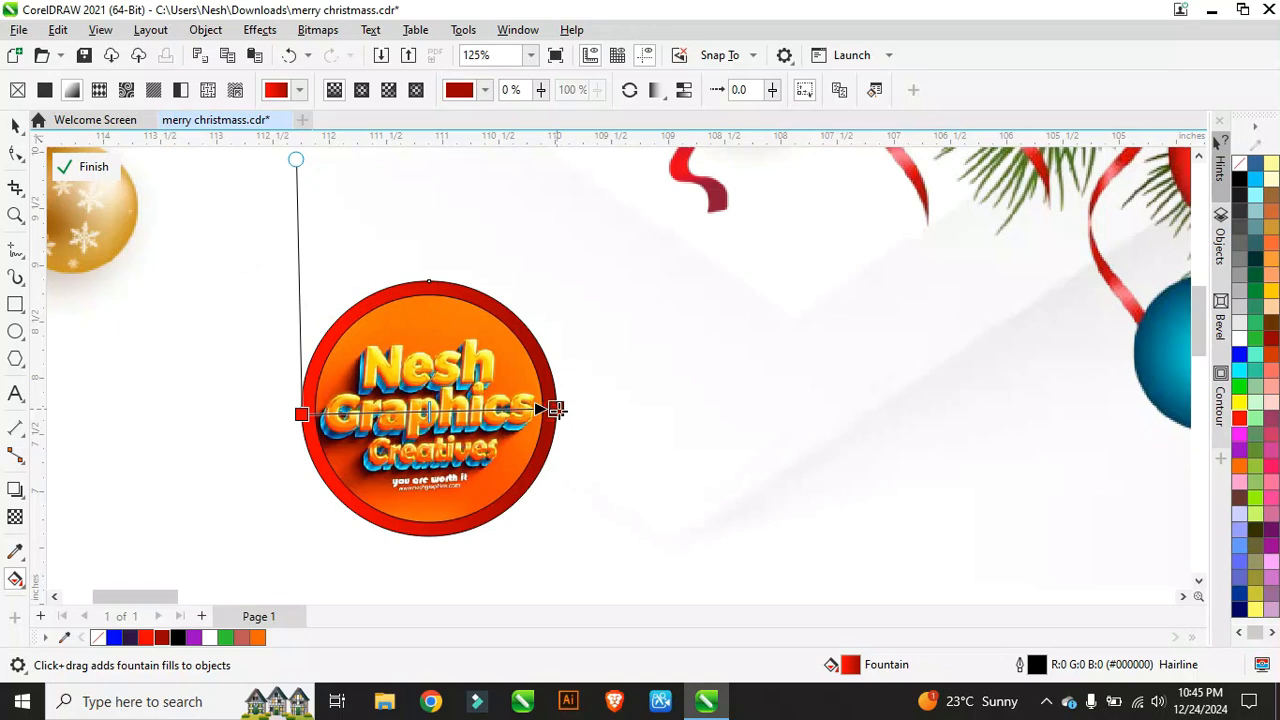
drag(300, 412, 284, 413)
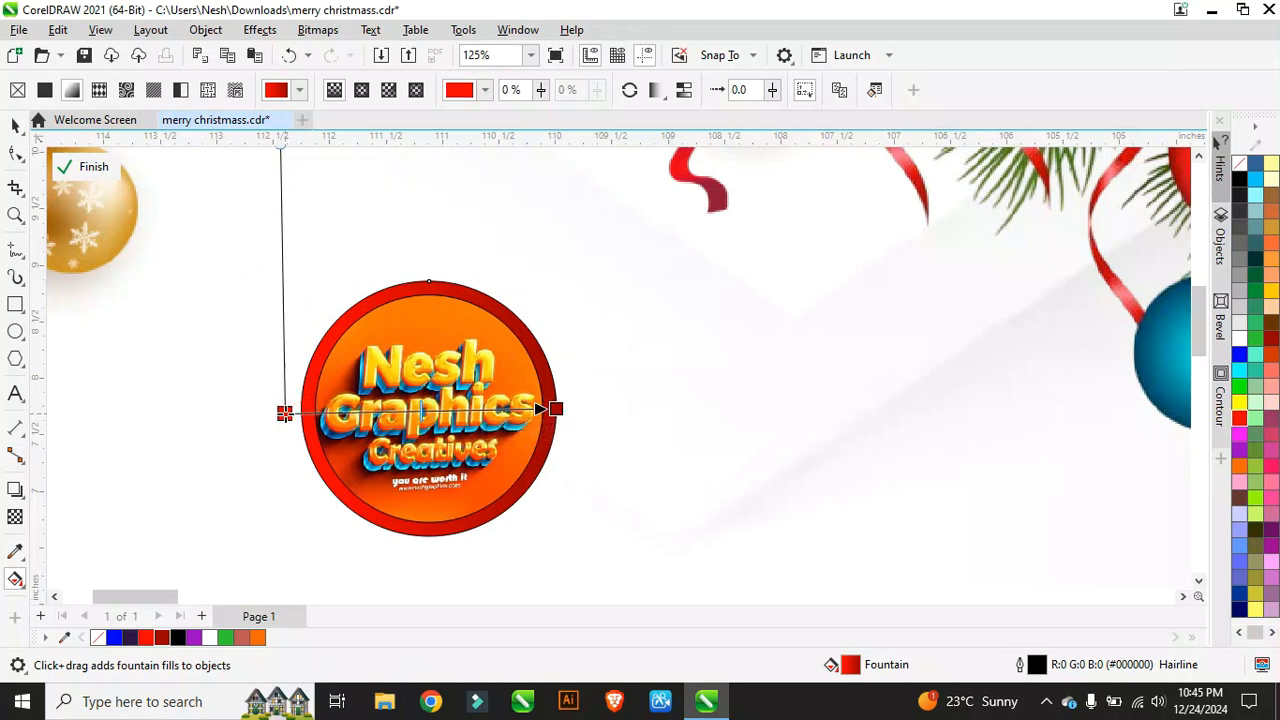
drag(553, 408, 565, 405)
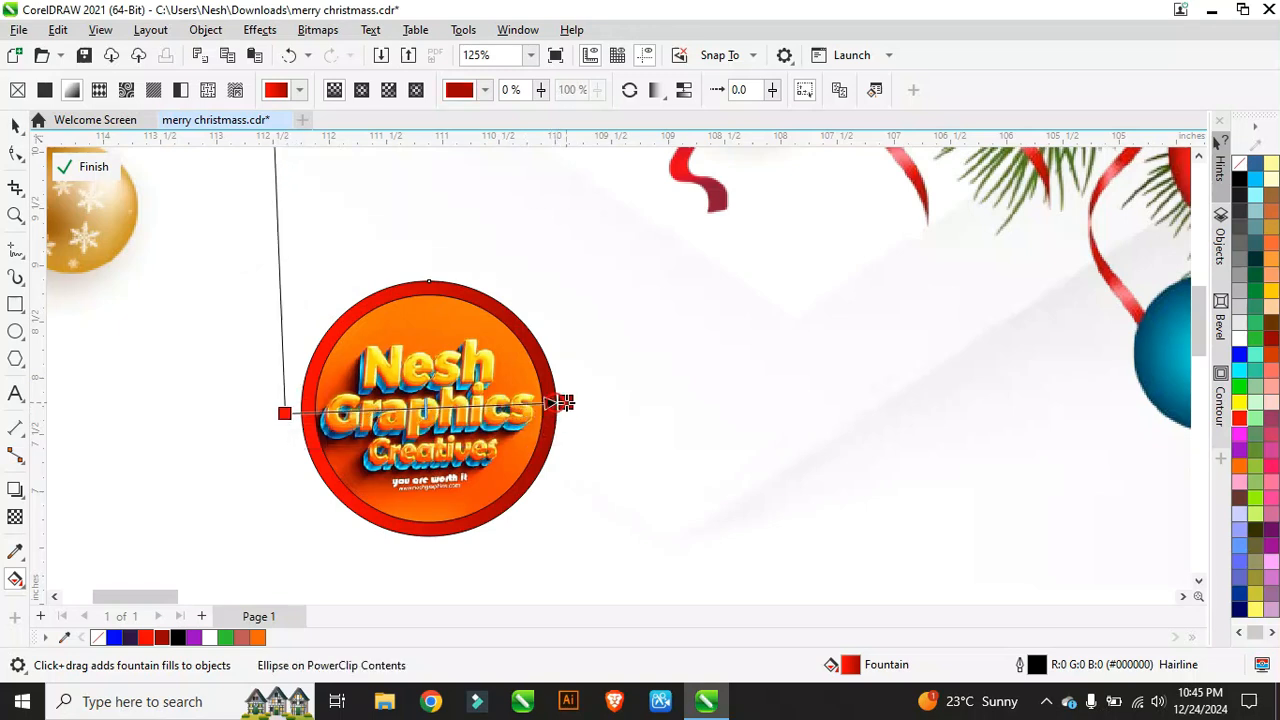
Step: Add gradient colour stops at 31 %, 52 % and 77 %
double_click(438, 410)
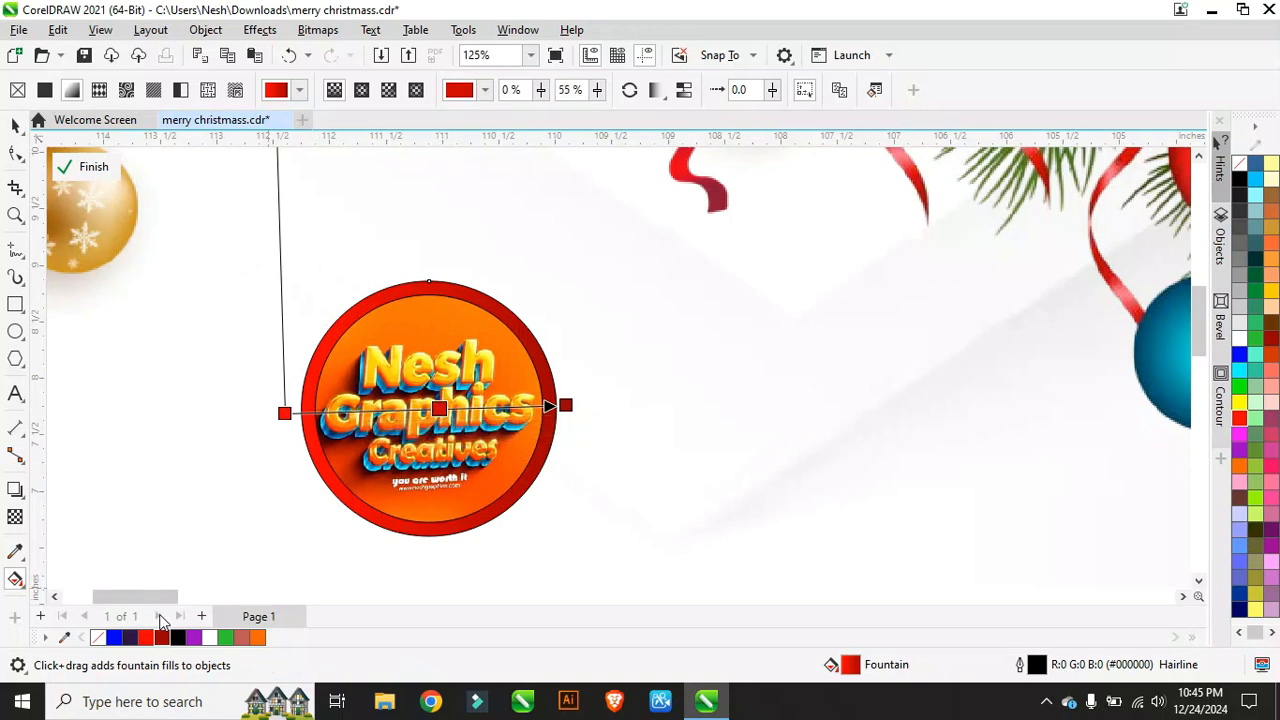
drag(439, 408, 496, 406)
double_click(496, 407)
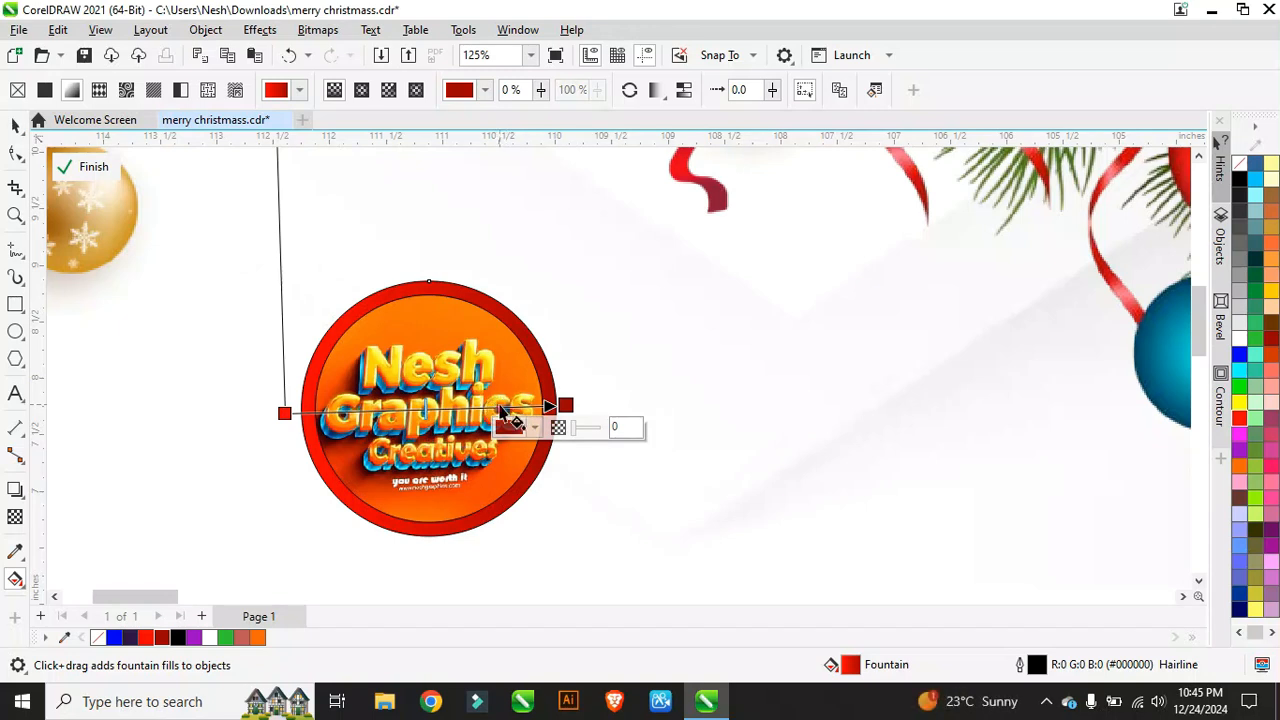
double_click(502, 406)
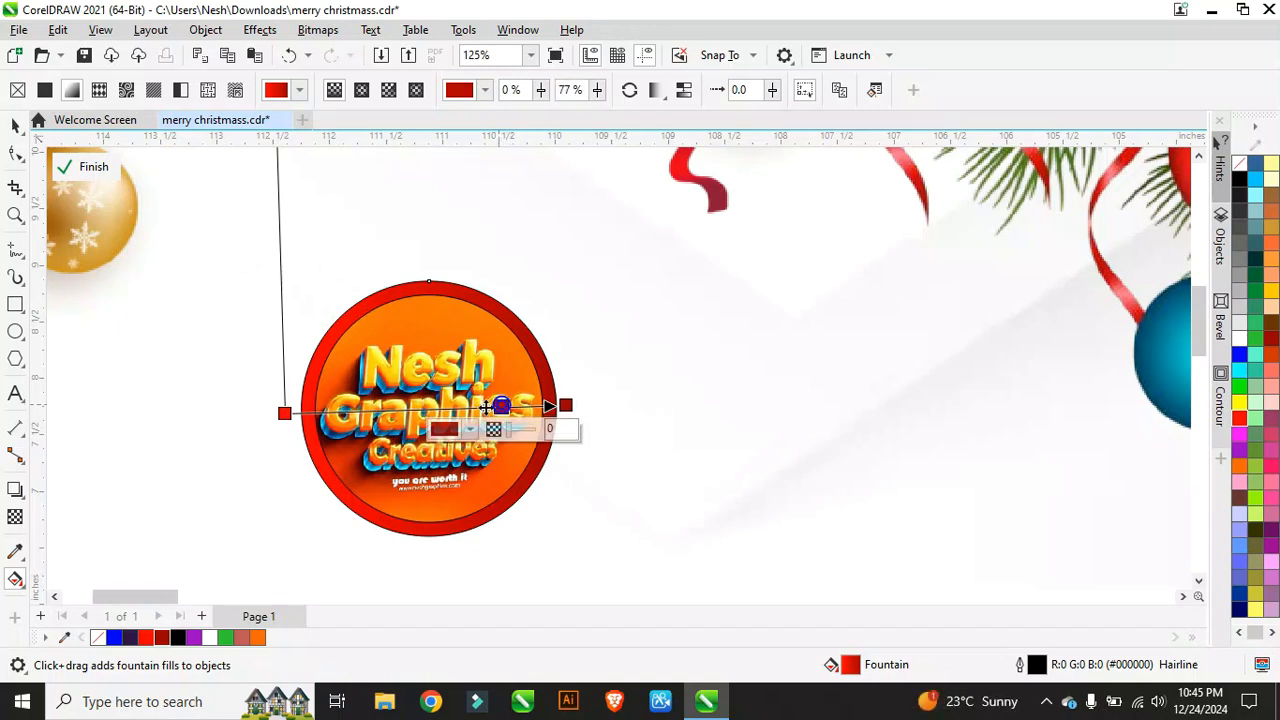
double_click(372, 410)
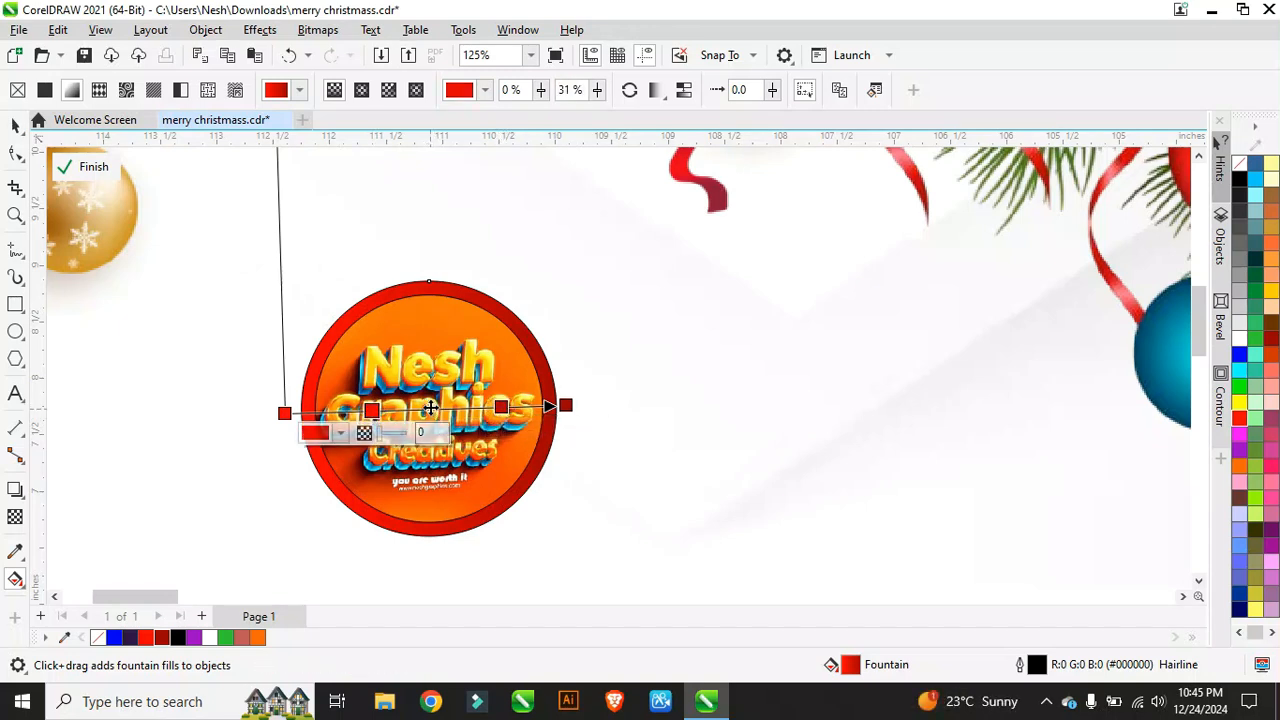
double_click(432, 410)
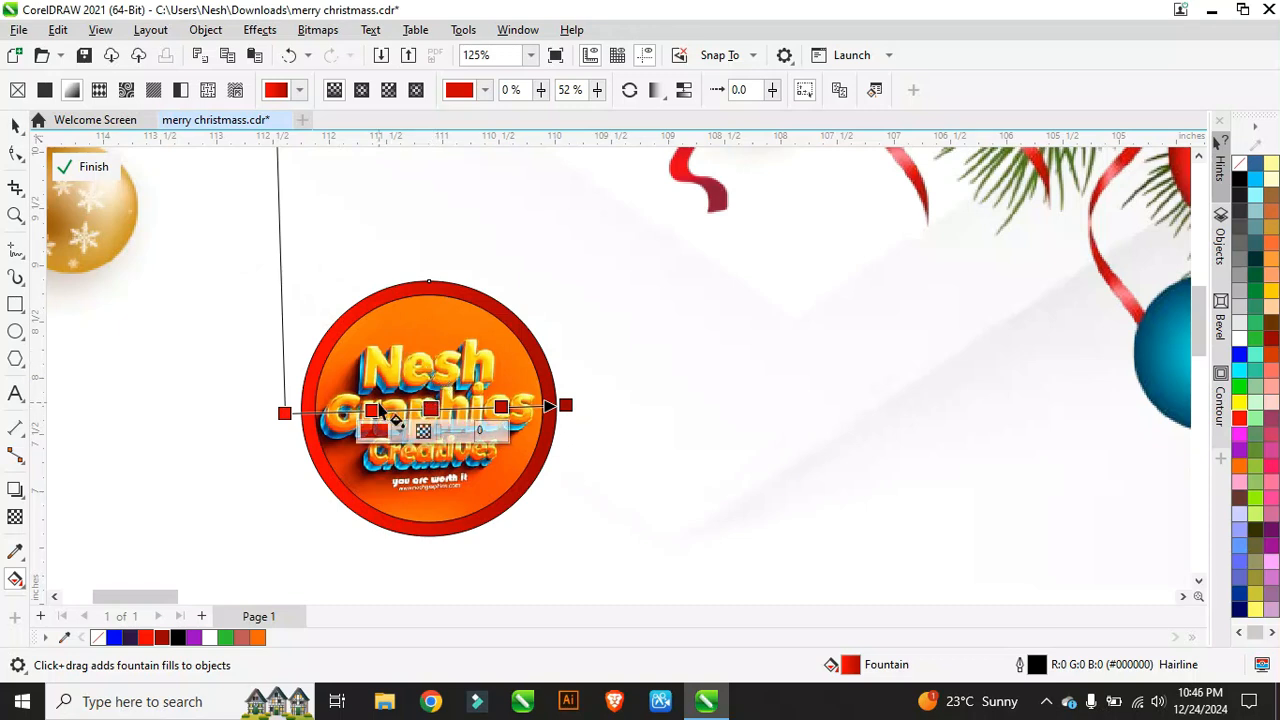
Step: Make the 31 % and 77 % colour stops white
click(371, 410)
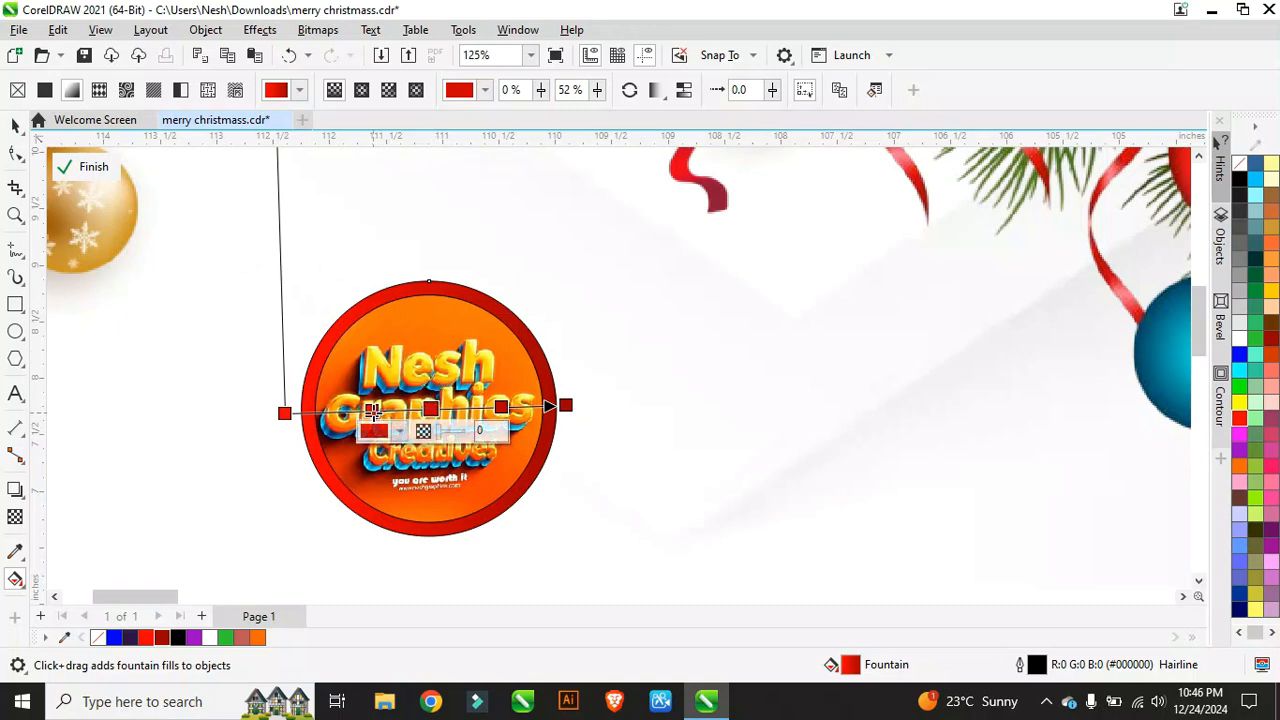
click(1240, 338)
click(501, 407)
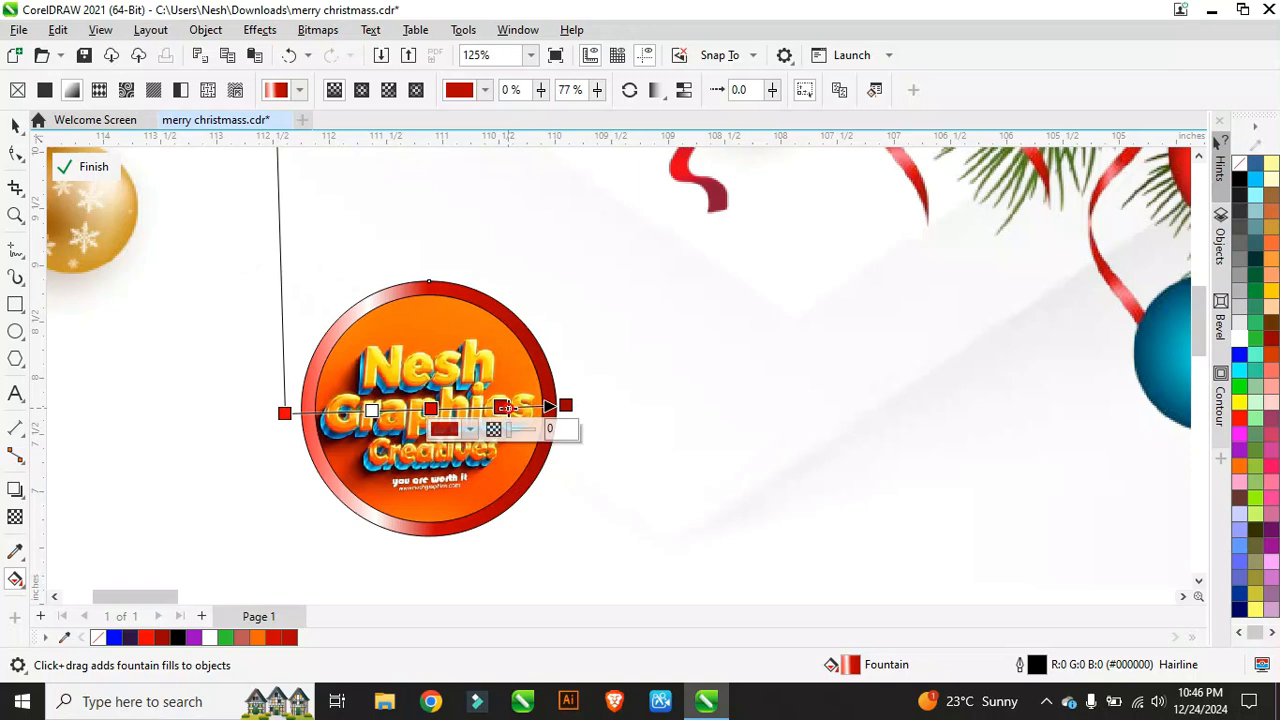
click(1241, 343)
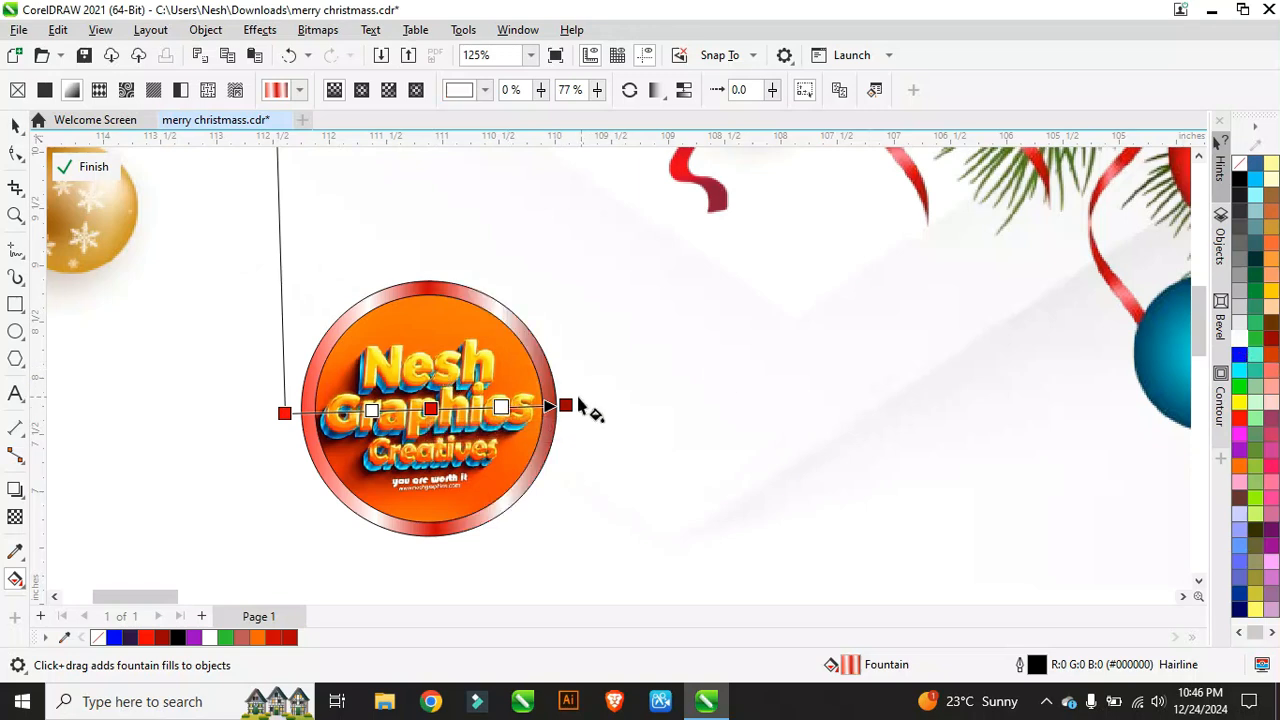
Step: Shift the white stops inward (right one to 69 %) and pull the gradient ends onto the ring's edges
drag(501, 407, 478, 408)
drag(372, 410, 411, 408)
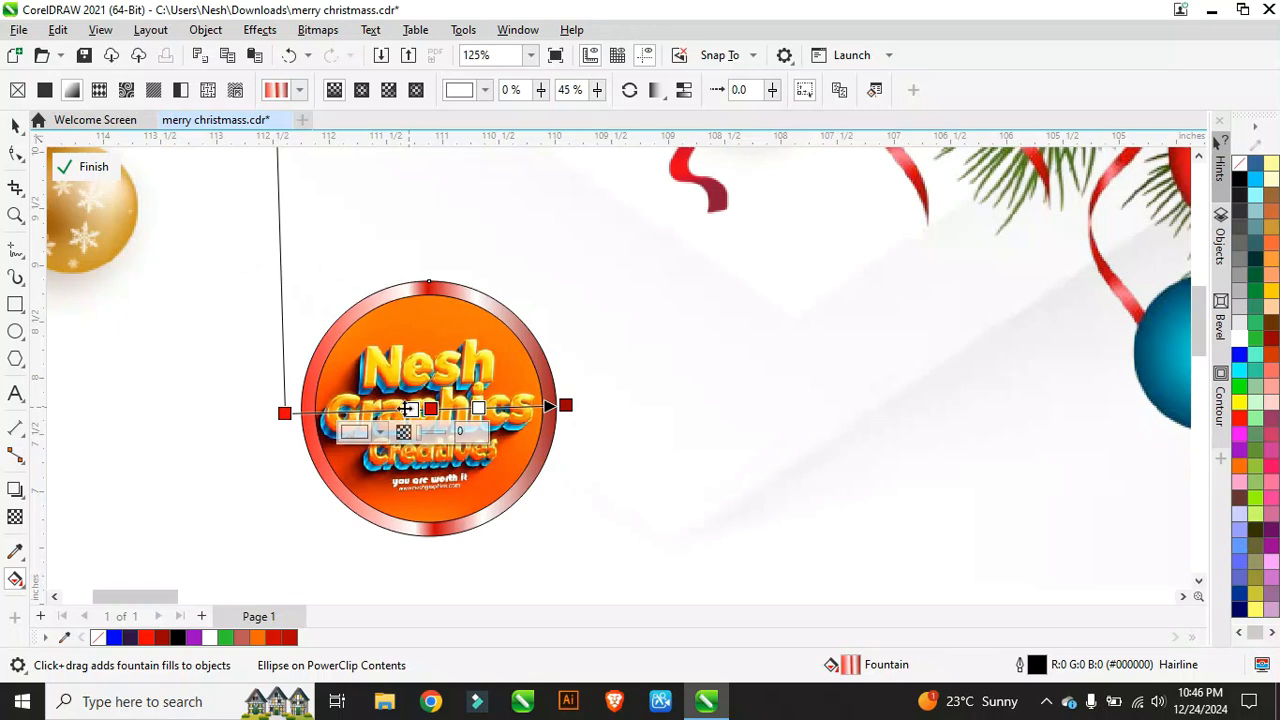
drag(284, 413, 313, 408)
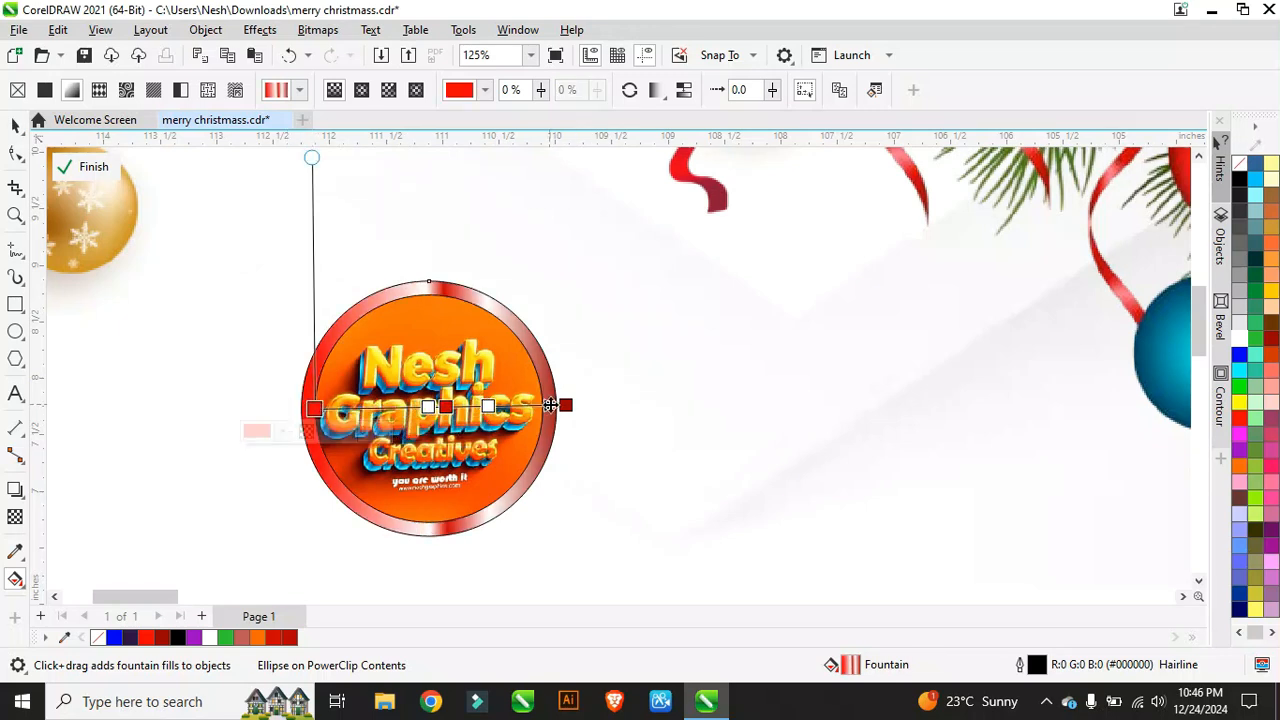
drag(565, 405, 541, 408)
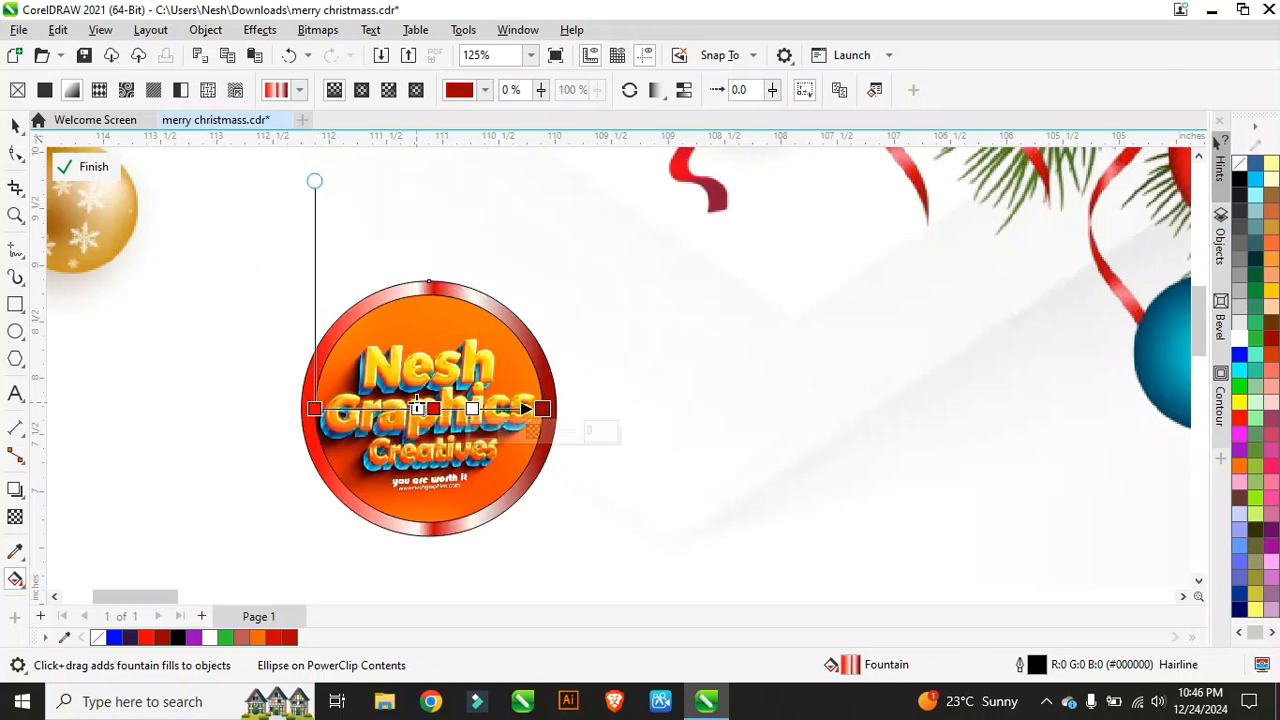
drag(418, 408, 387, 408)
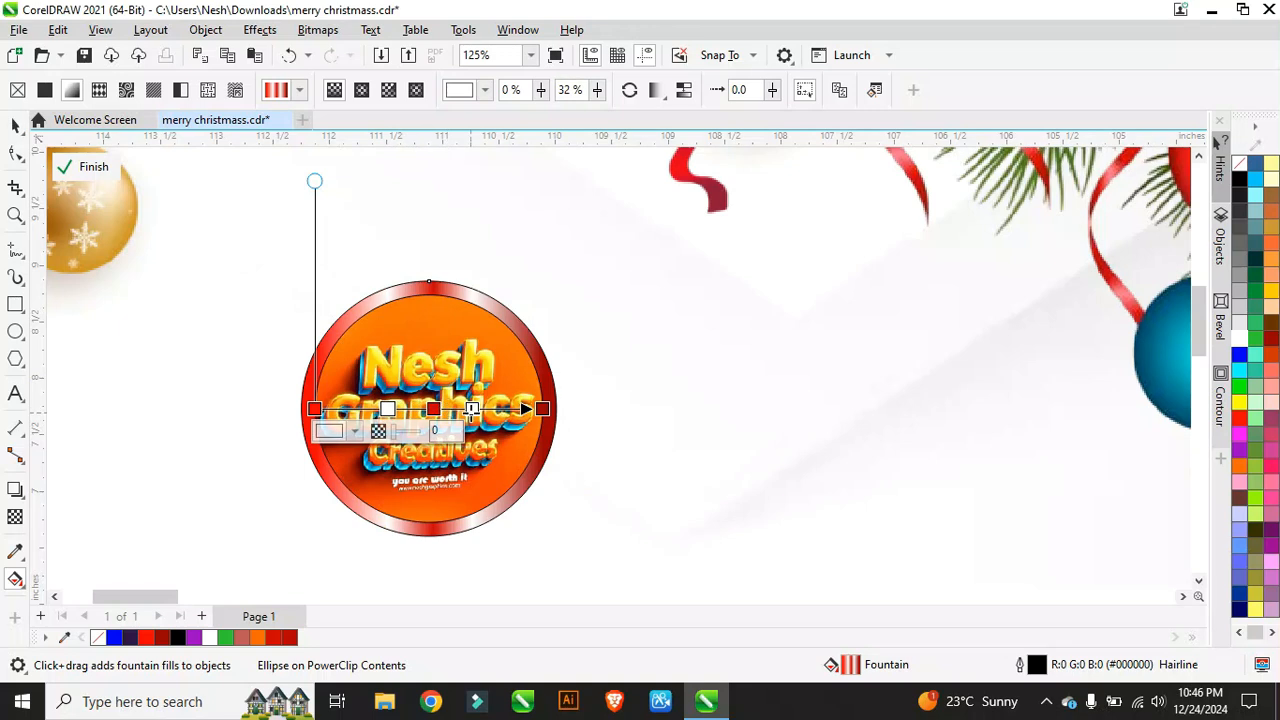
click(473, 408)
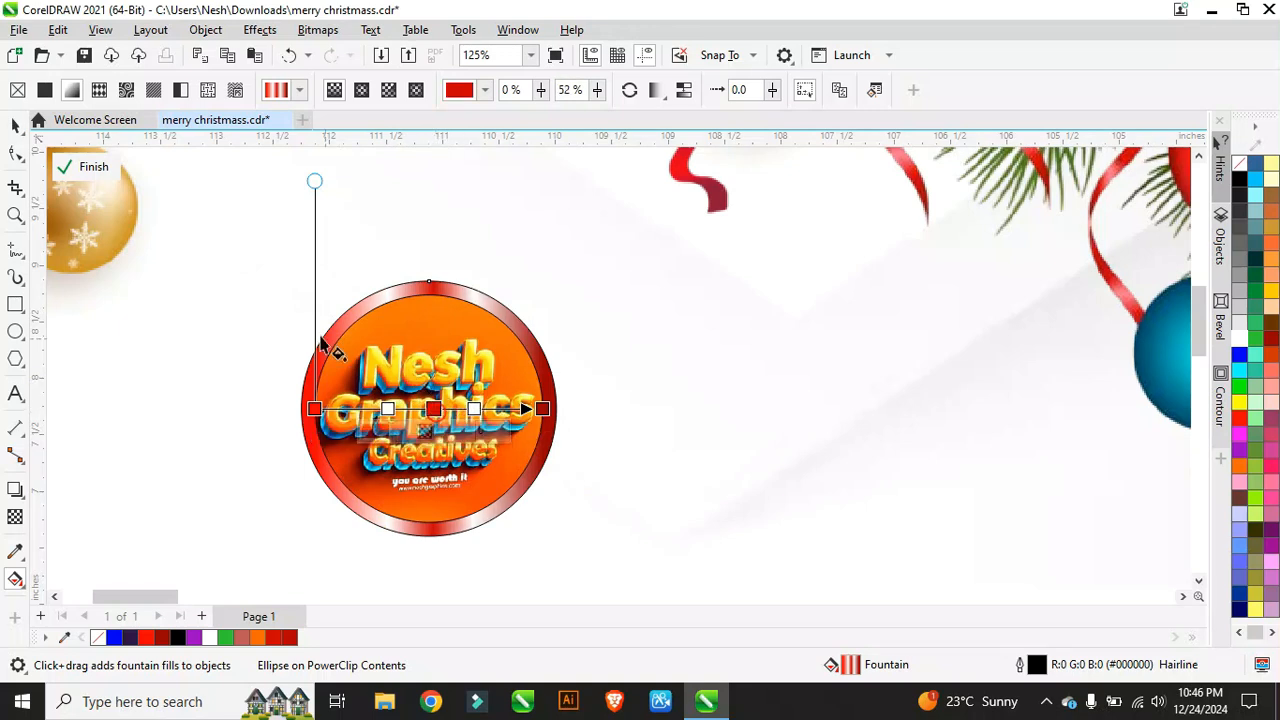
scroll(325, 348, down, 2)
click(16, 124)
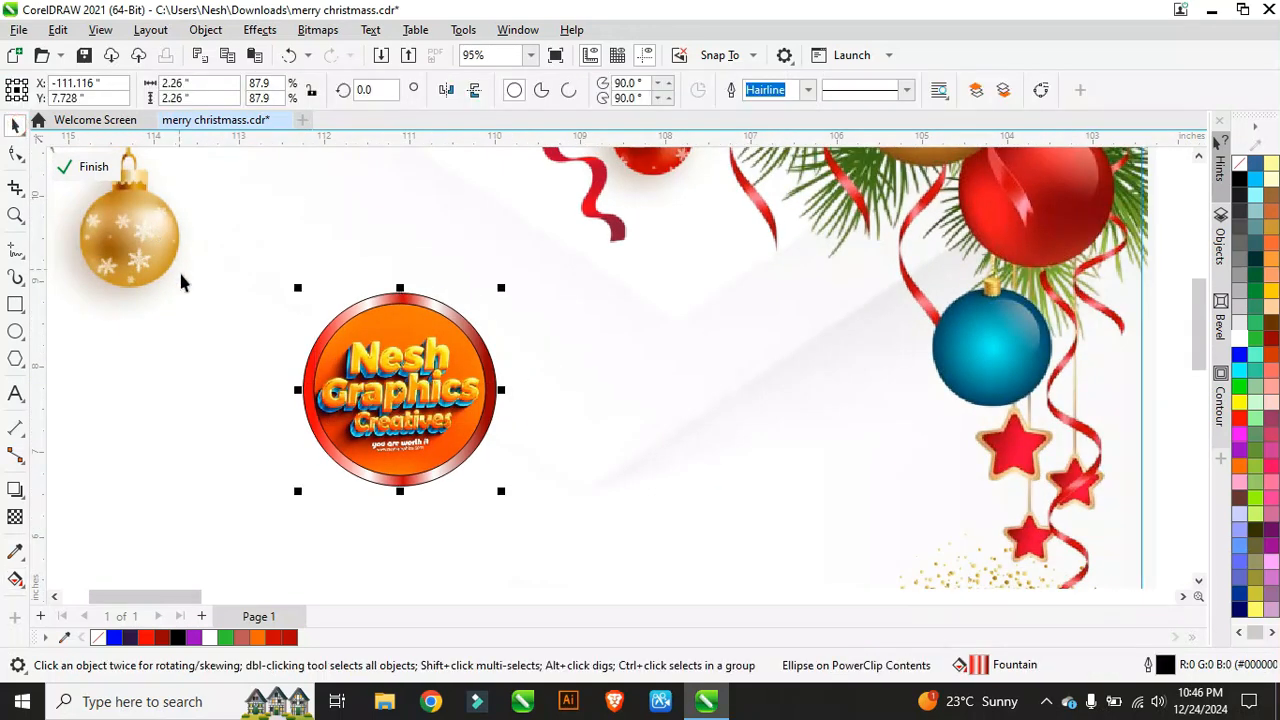
Step: Select both parts of the logo circle and remove their outline
scroll(181, 283, down, 3)
scroll(113, 289, up, 1)
scroll(113, 289, down, 1)
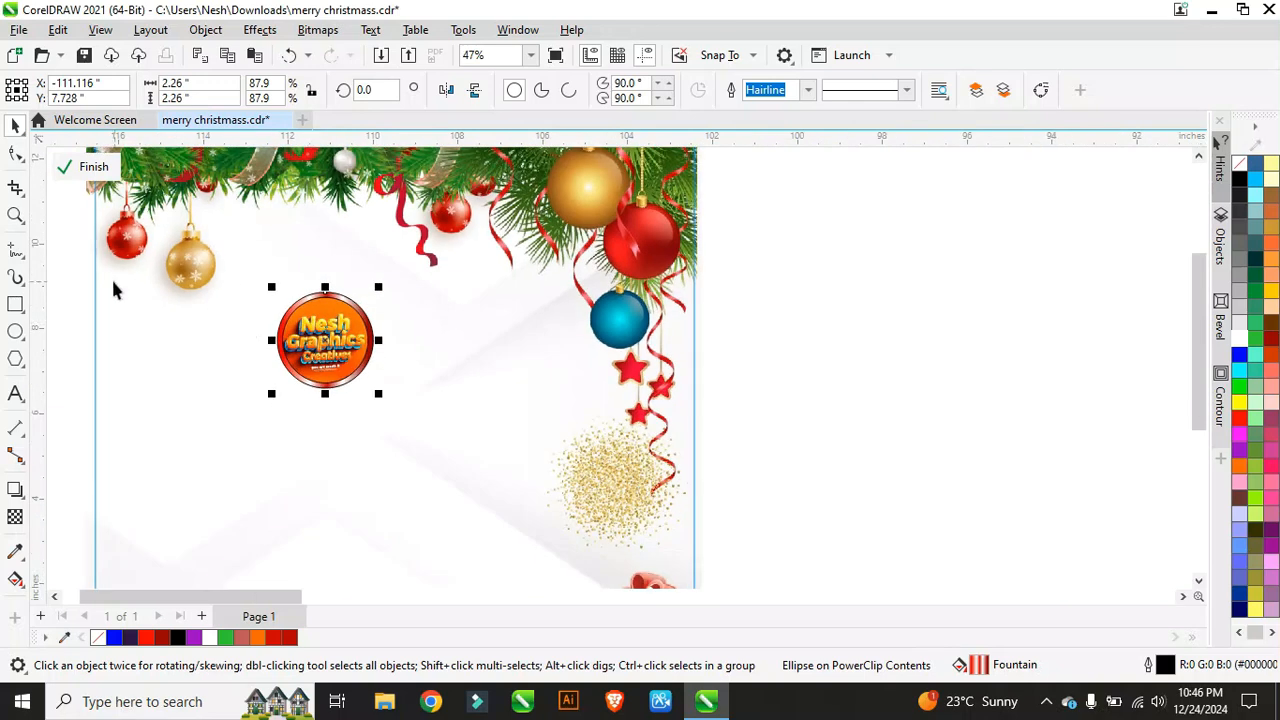
drag(74, 272, 384, 398)
scroll(363, 320, up, 3)
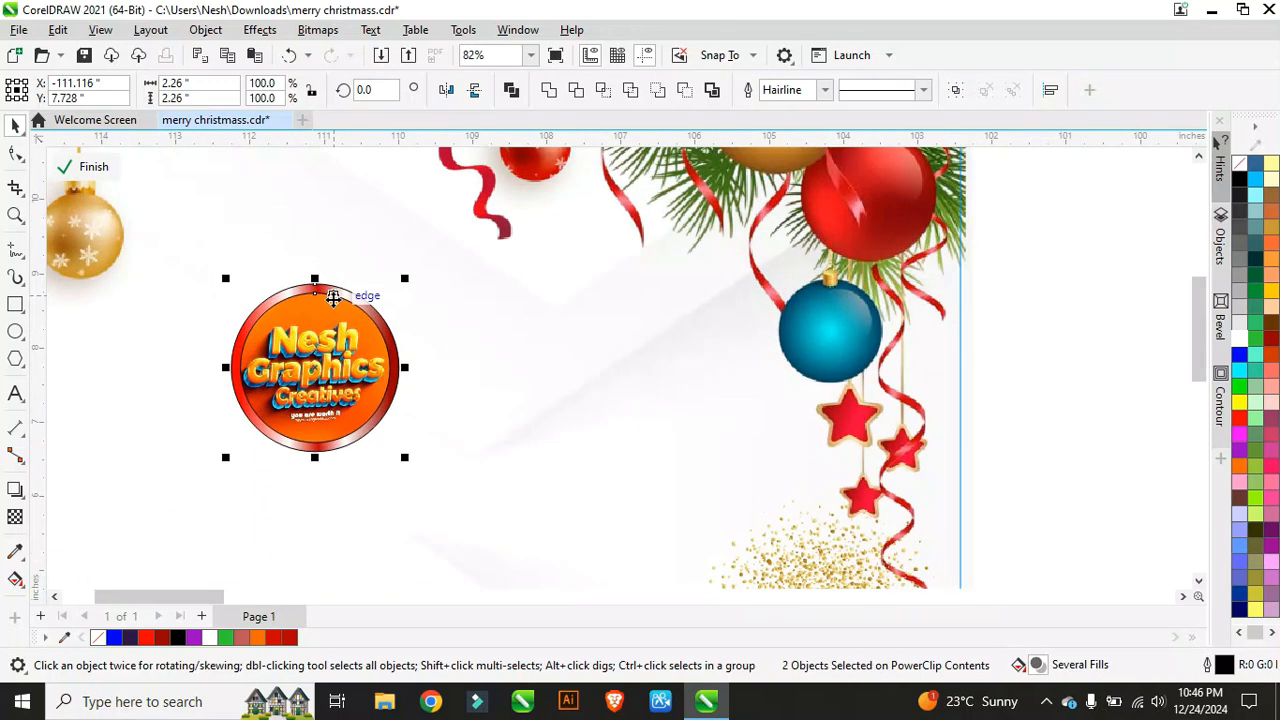
right_click(1239, 164)
scroll(300, 338, down, 3)
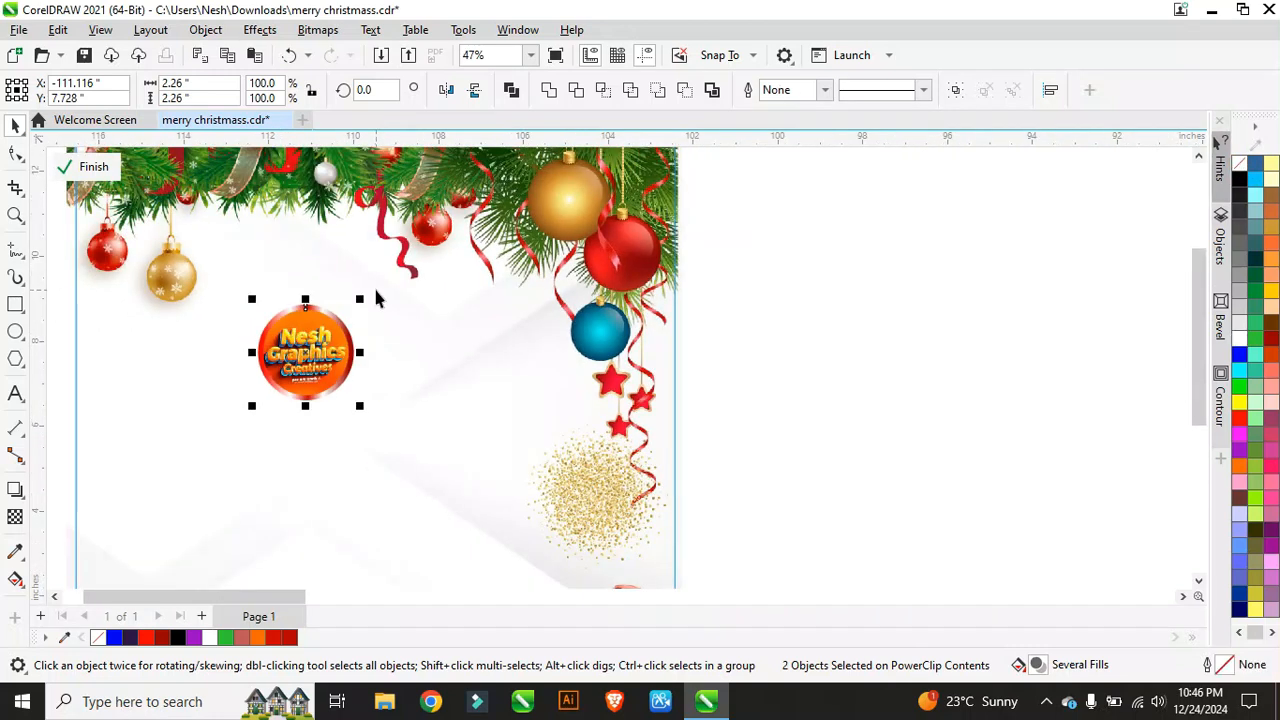
scroll(377, 298, up, 3)
Step: Scale the logo badge down to 1.732" and move it up-left near the baubles
drag(397, 312, 397, 332)
scroll(380, 335, down, 4)
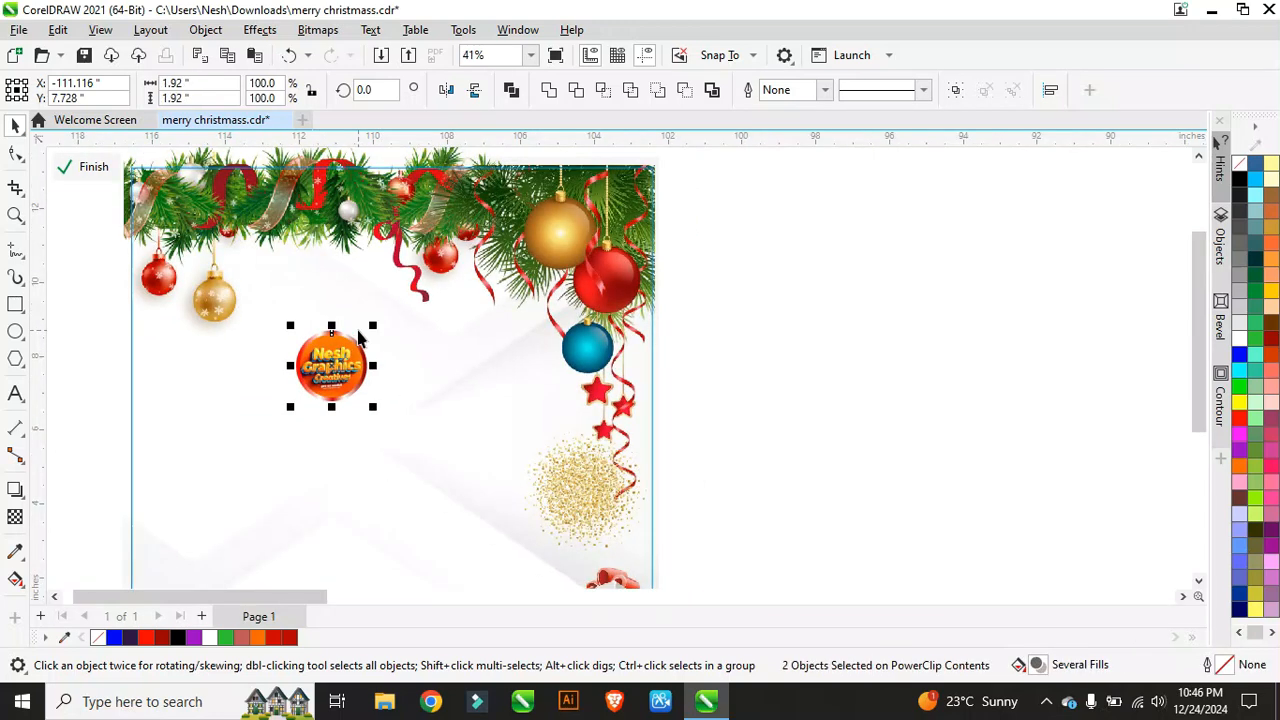
scroll(378, 357, up, 4)
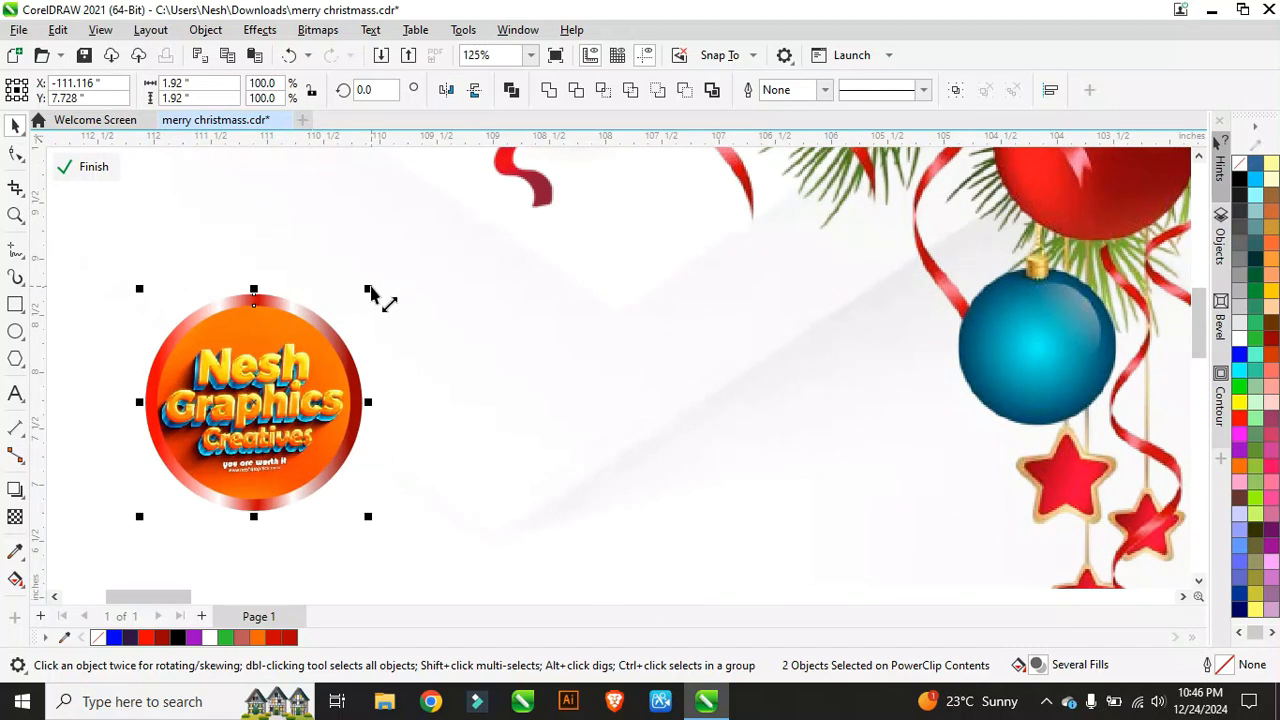
mouse_move(368, 290)
mouse_down()
mouse_move(380, 297)
mouse_move(368, 307)
mouse_up()
scroll(375, 388, down, 2)
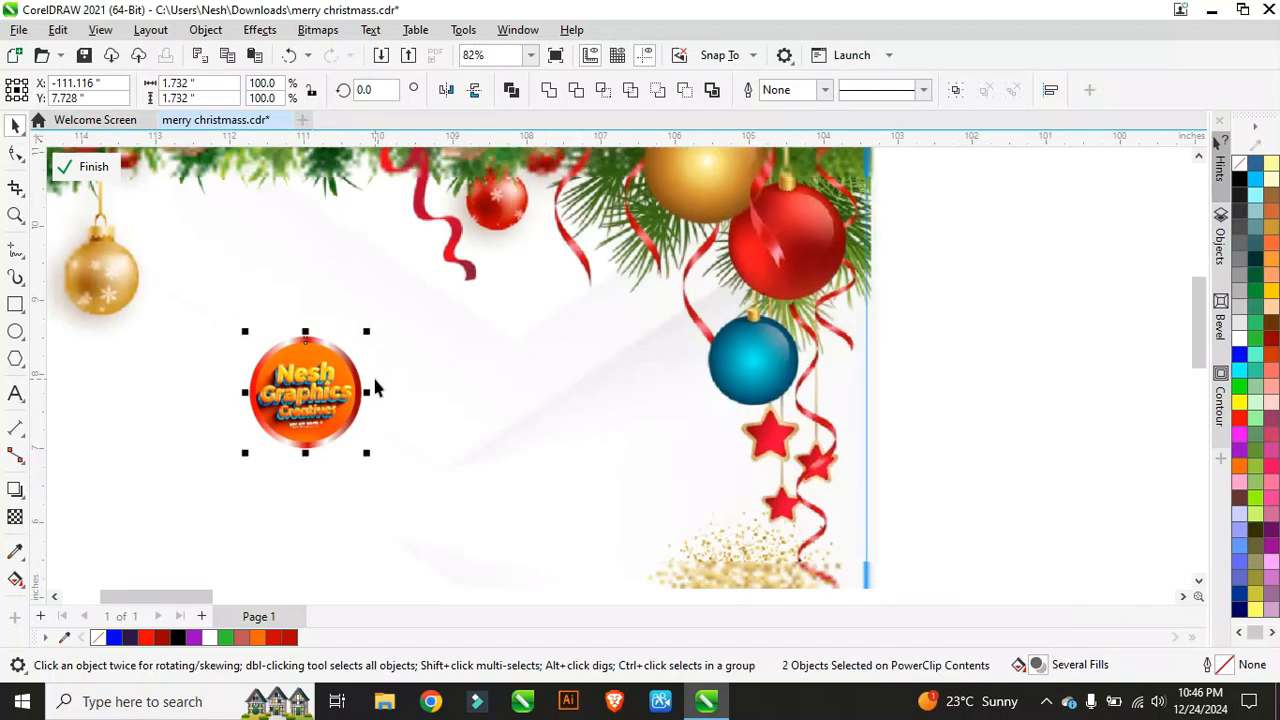
scroll(375, 388, down, 2)
drag(355, 396, 340, 377)
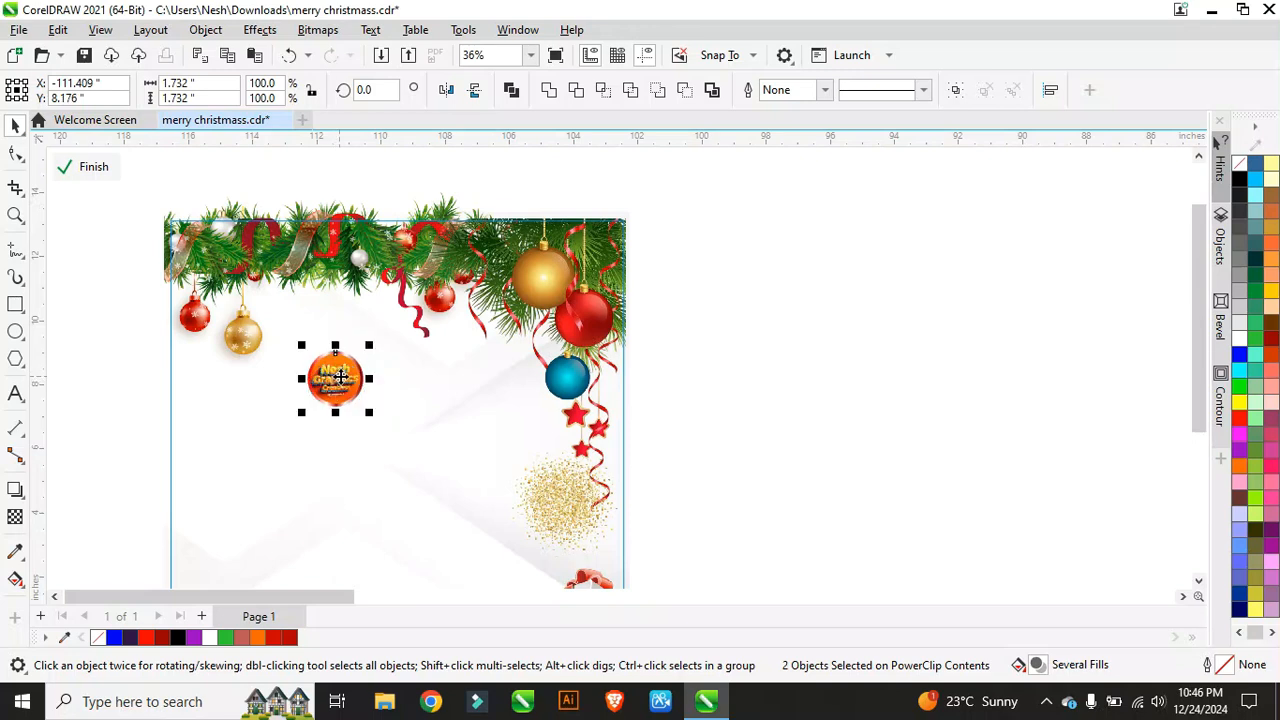
click(15, 305)
scroll(366, 365, up, 5)
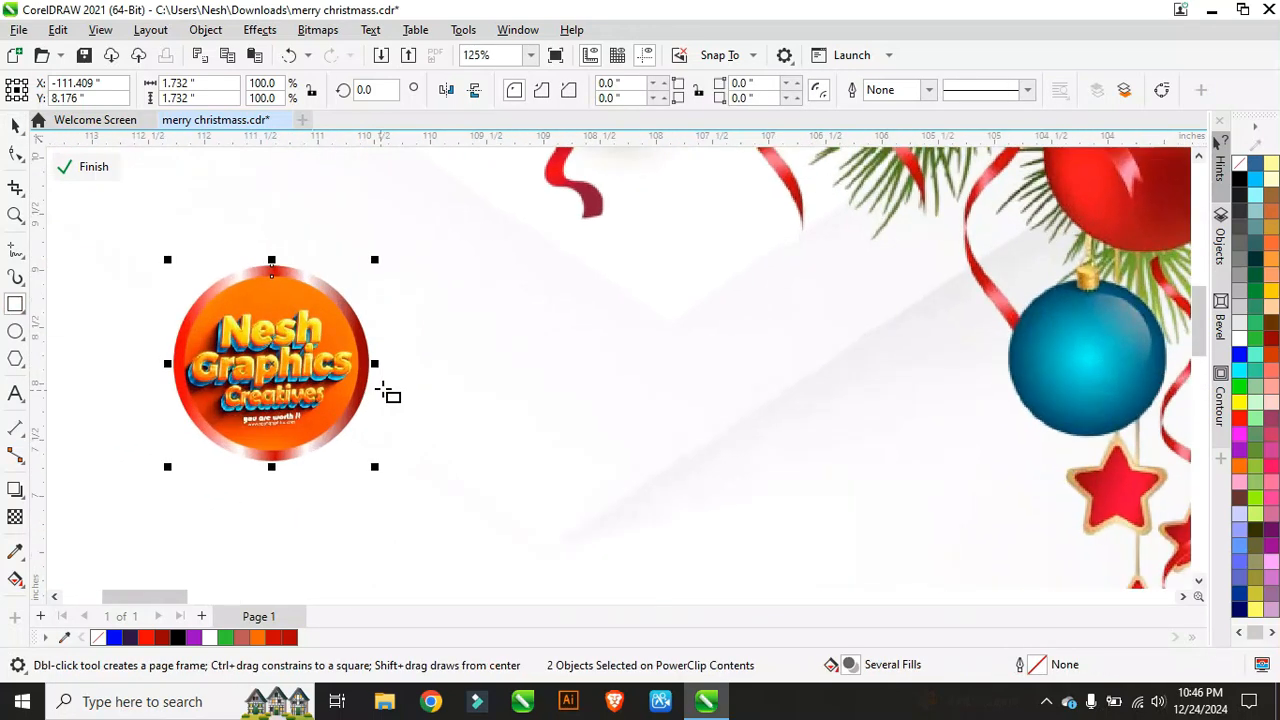
Step: Draw a thin vertical rectangle right of the logo and fill it black
drag(395, 251, 401, 486)
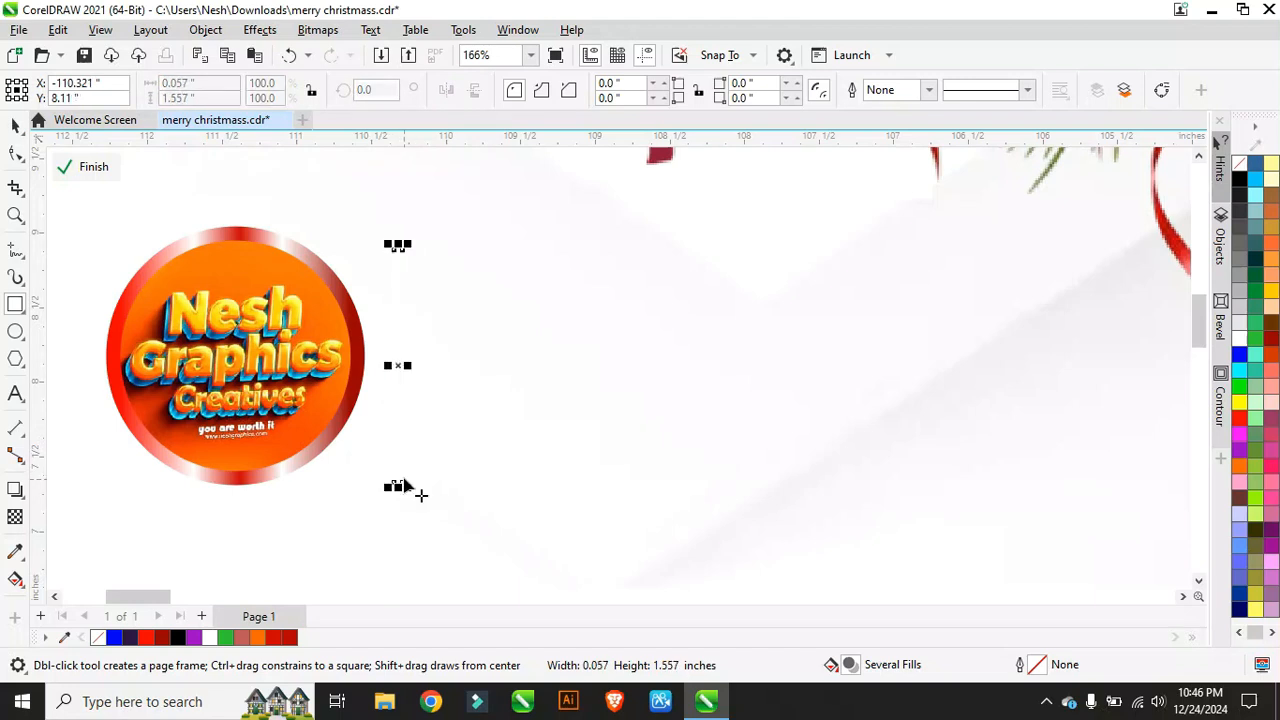
click(148, 639)
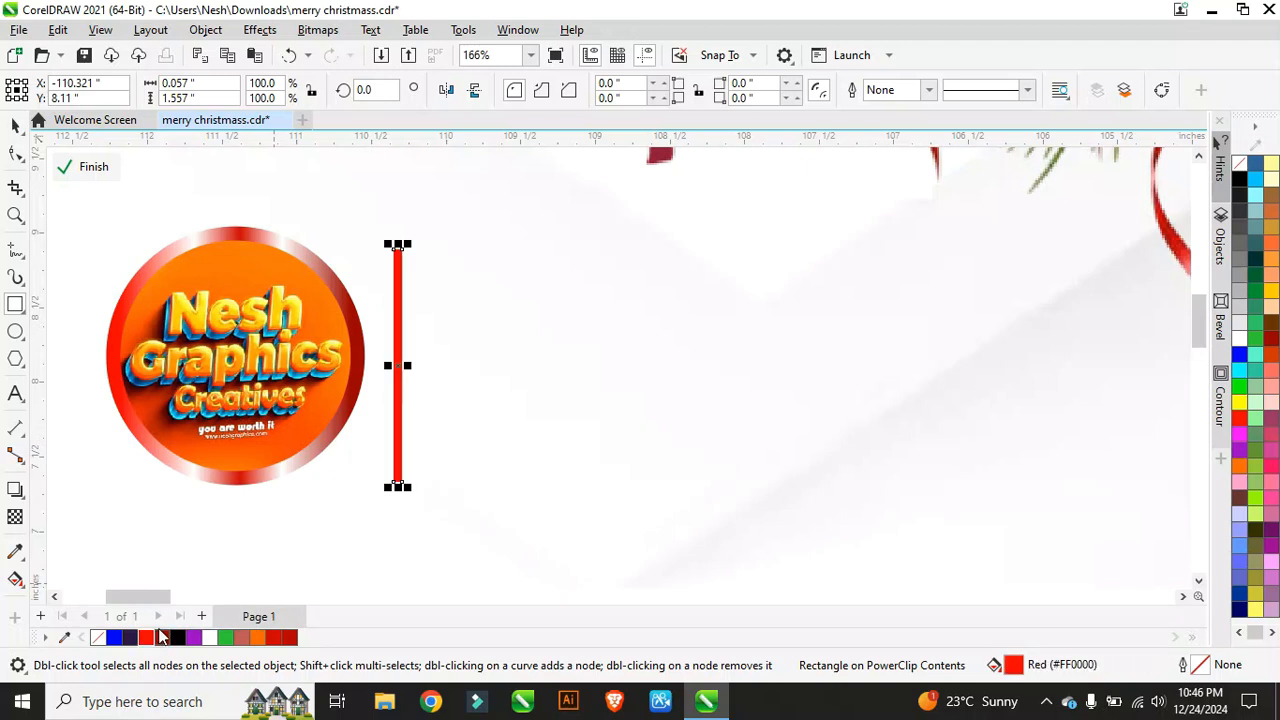
click(178, 638)
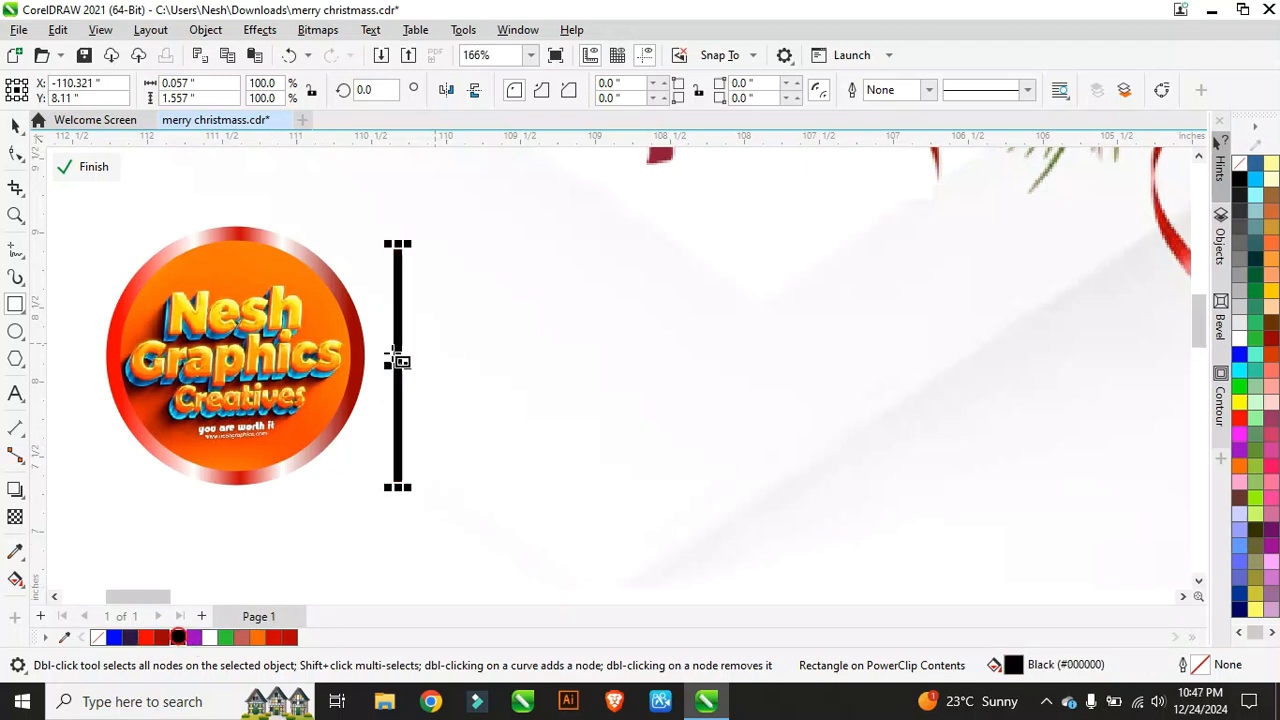
scroll(392, 352, up, 3)
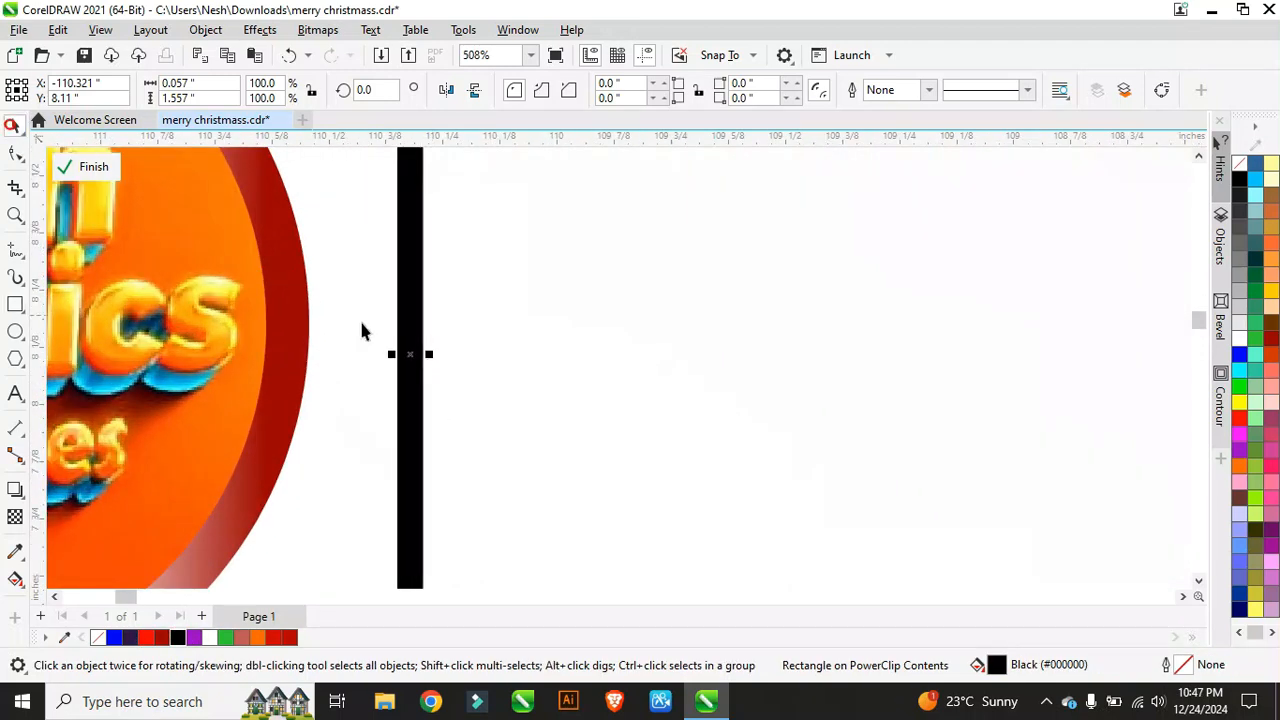
scroll(408, 345, up, 2)
Step: Narrow the black bar to 0.045" and align it with the logo's midpoint
drag(414, 338, 402, 335)
scroll(380, 340, down, 6)
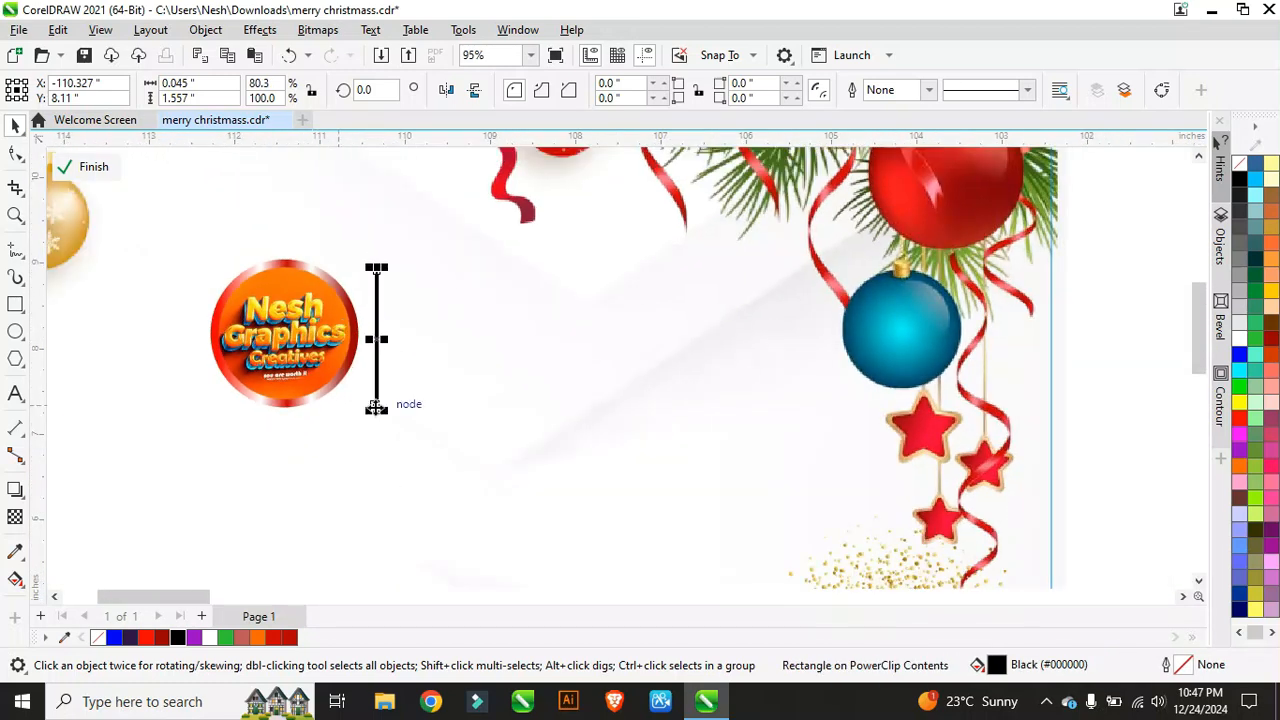
scroll(376, 408, up, 1)
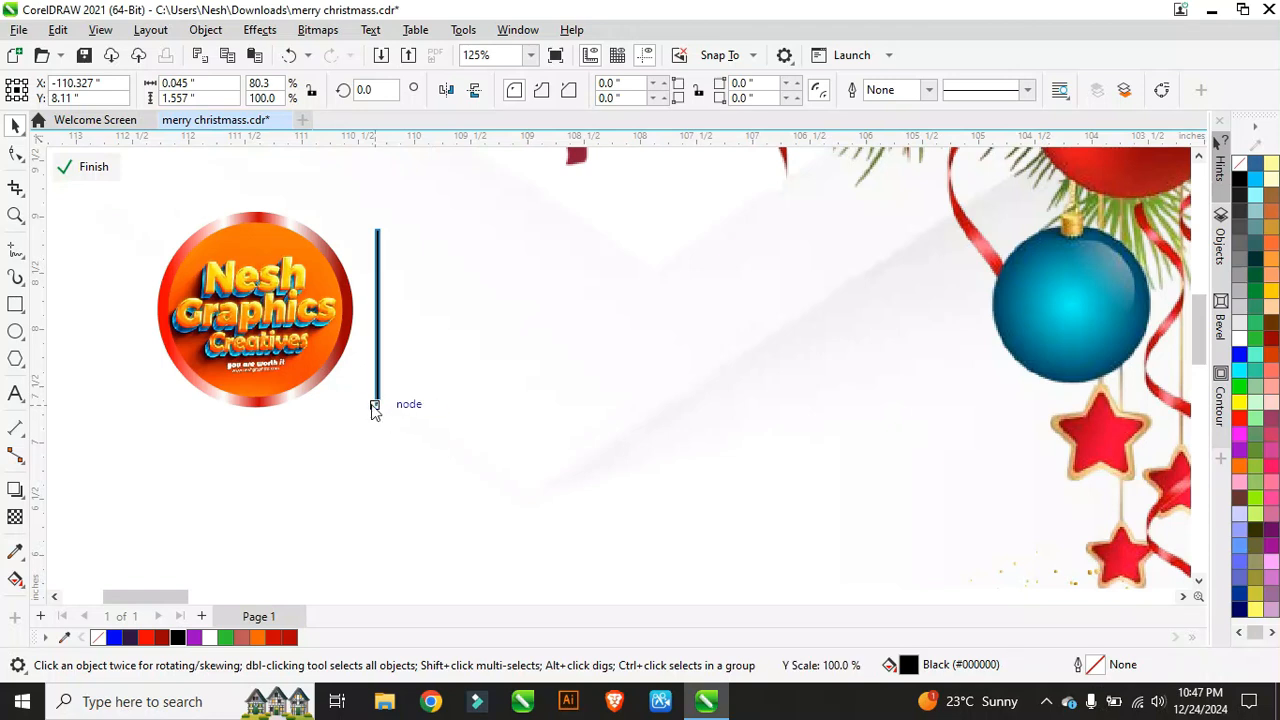
click(372, 395)
drag(374, 327, 377, 337)
scroll(408, 338, down, 1)
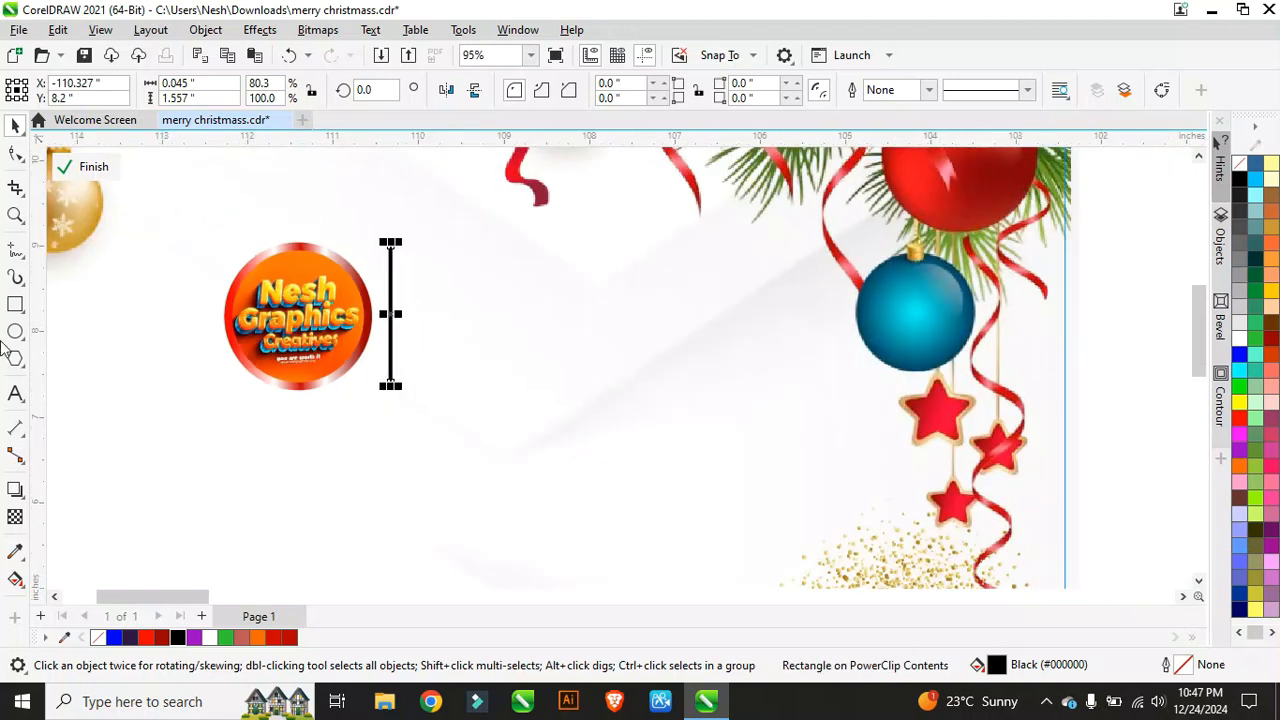
Step: Type the two-line 'Nesh Creative Agency' text beside the divider bar, with Agency capitalised
click(14, 393)
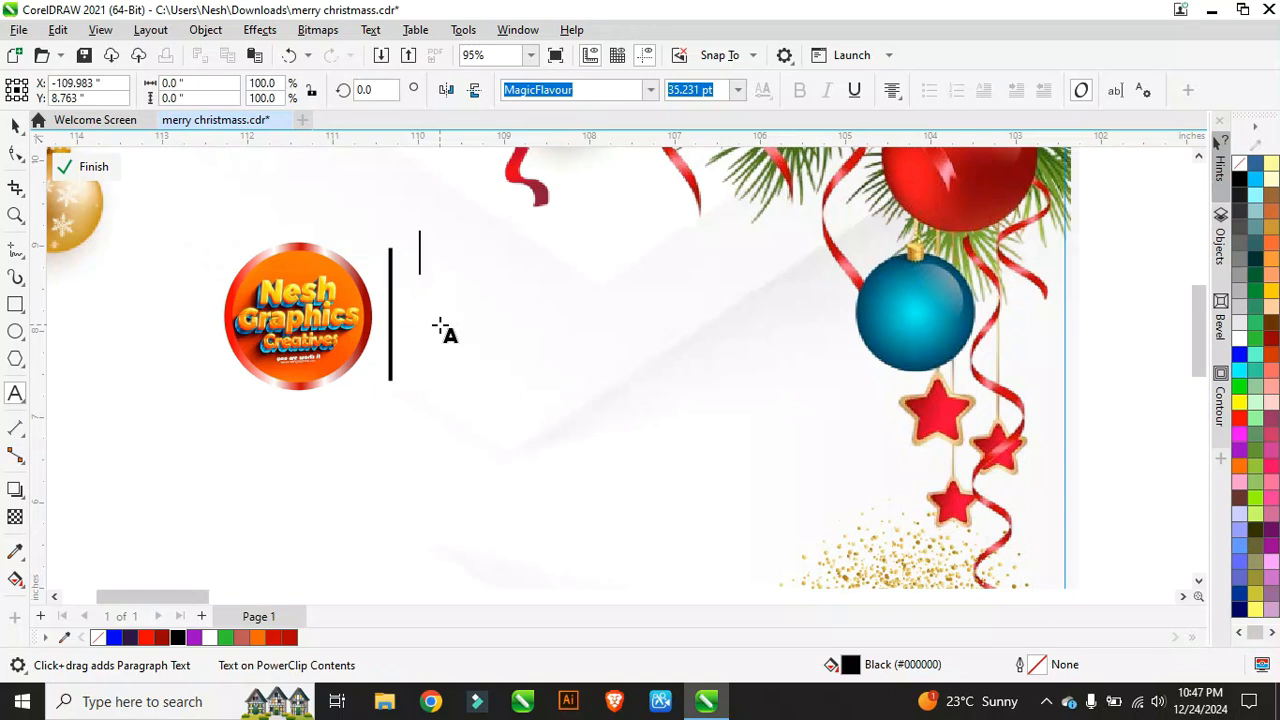
text(esh)
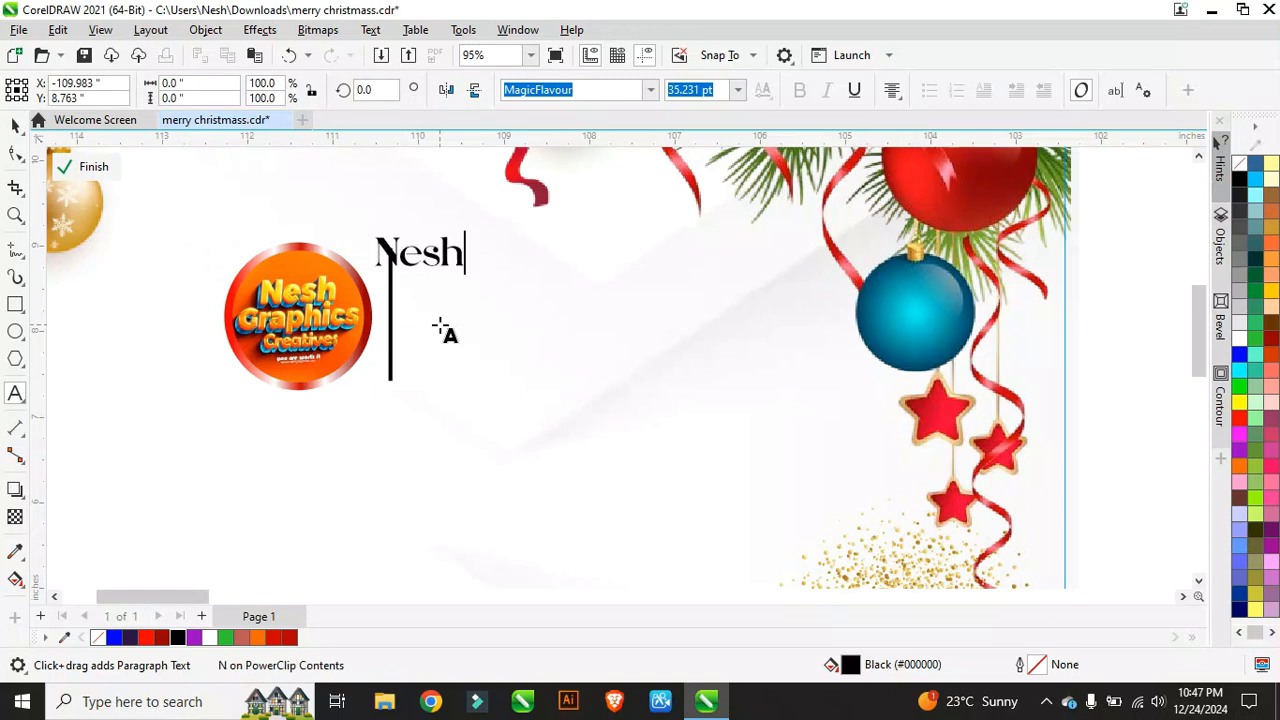
key(BackSpace)
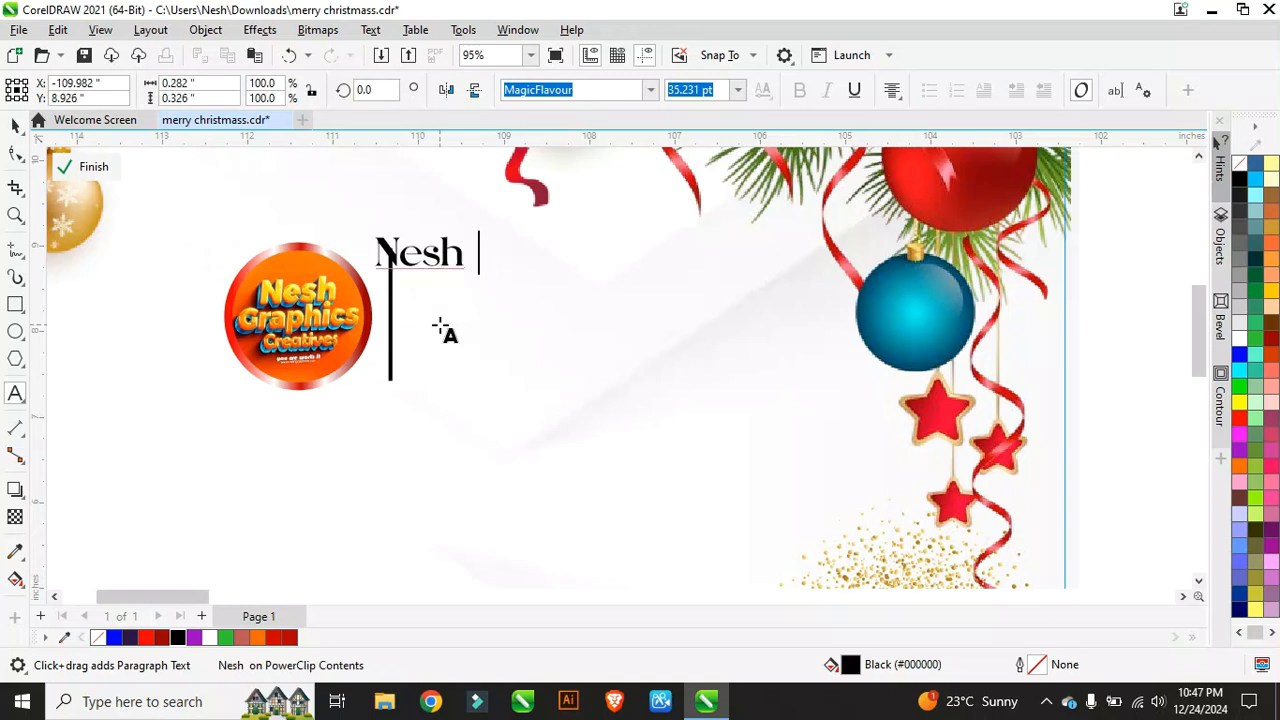
text(Creat)
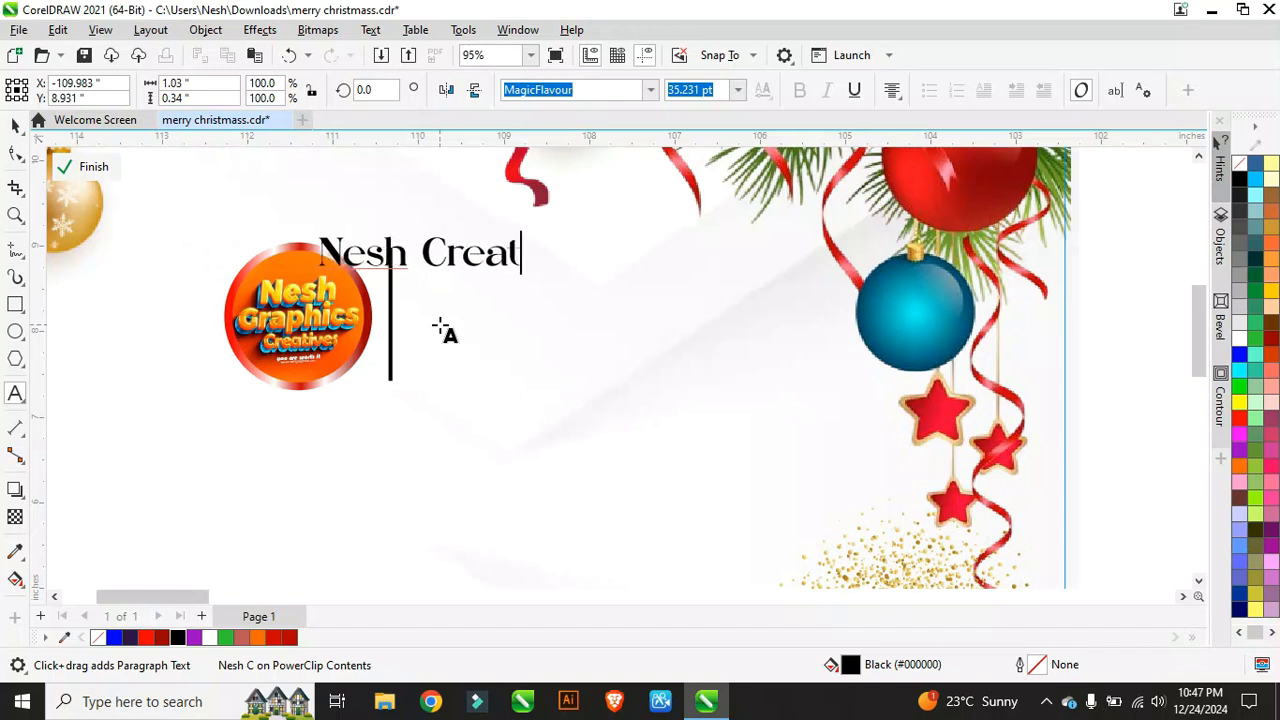
text(ive )
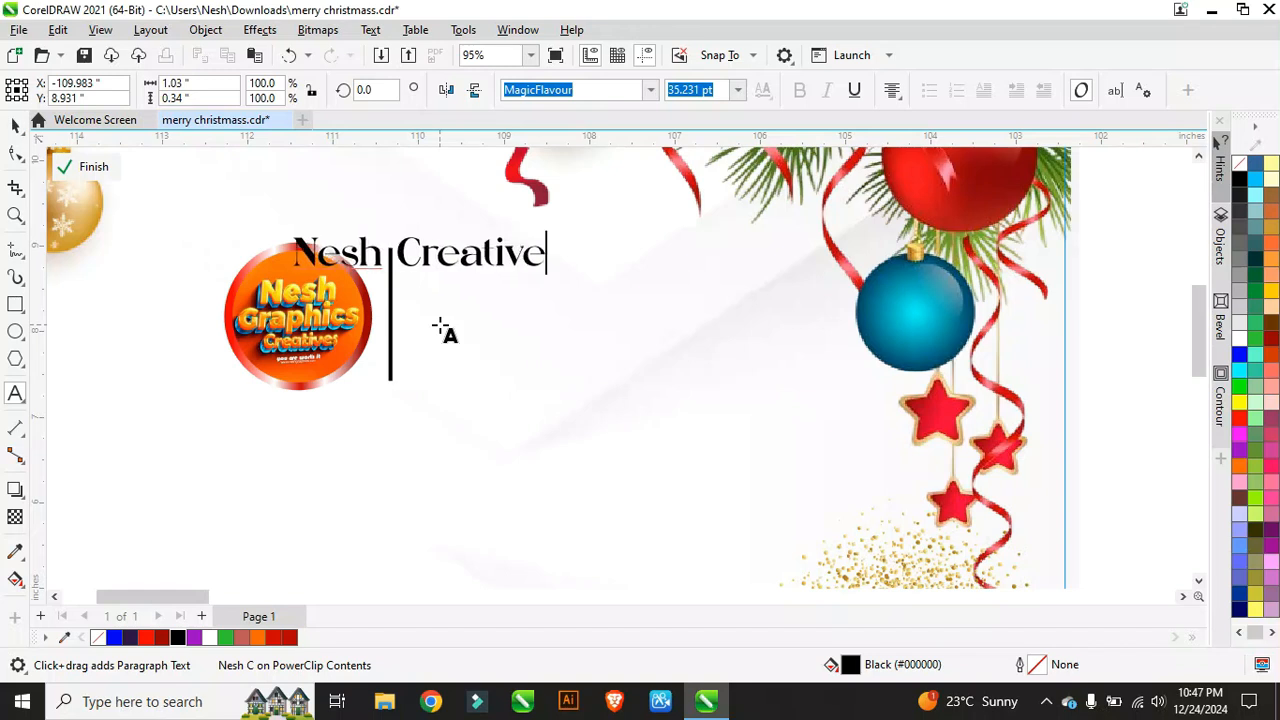
text(agency)
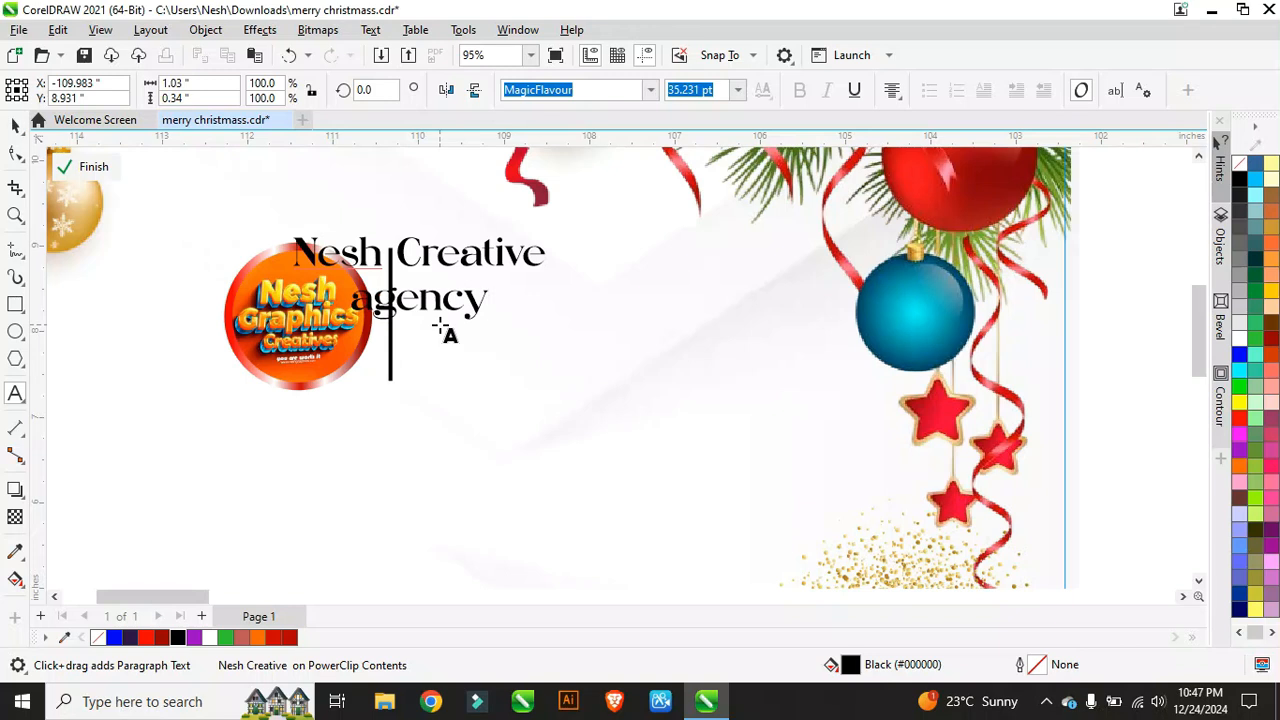
click(372, 305)
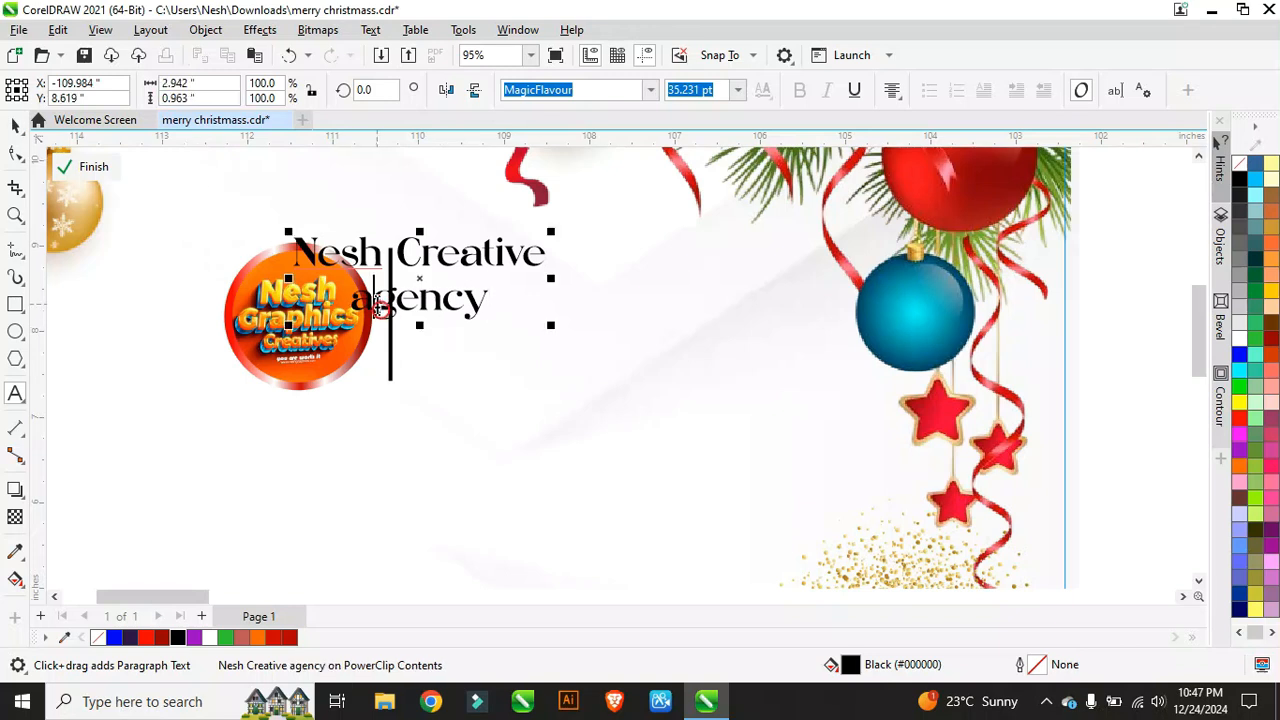
key(BackSpace)
text(A)
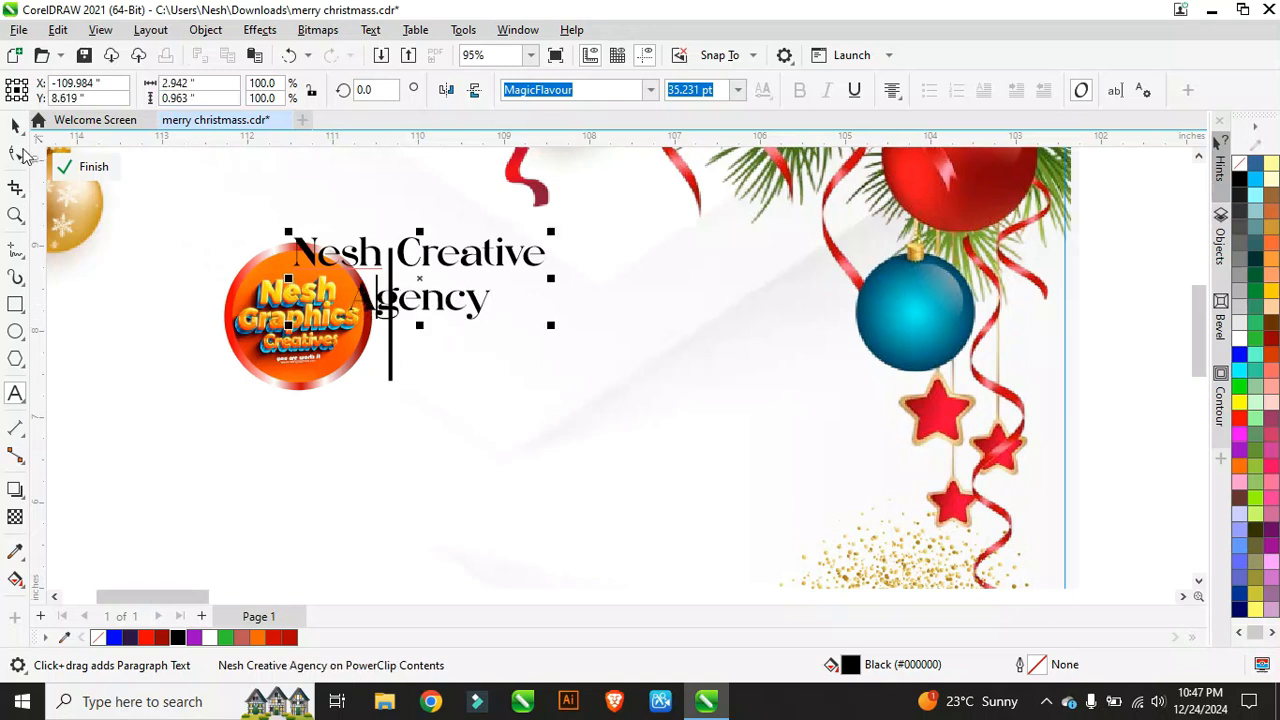
key(ctrl+space)
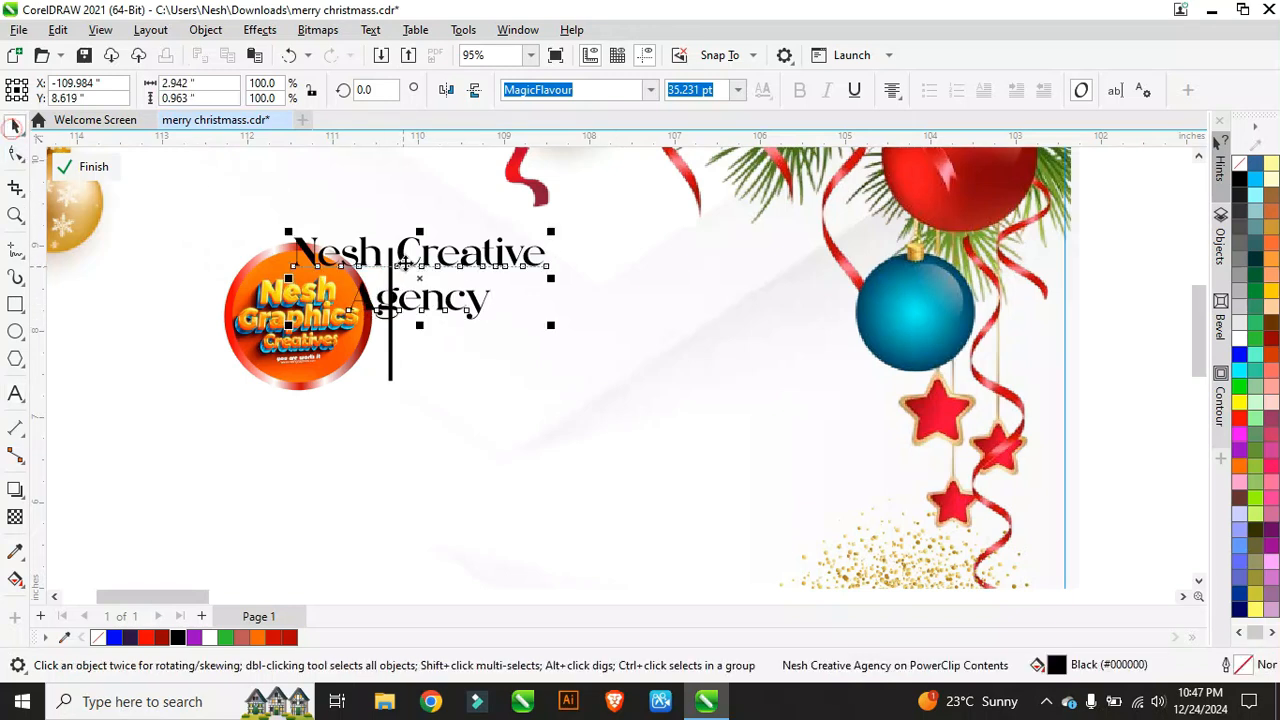
Step: Left-align the text, move it beside the divider bar and enlarge it to 50.628 pt
click(891, 93)
click(920, 133)
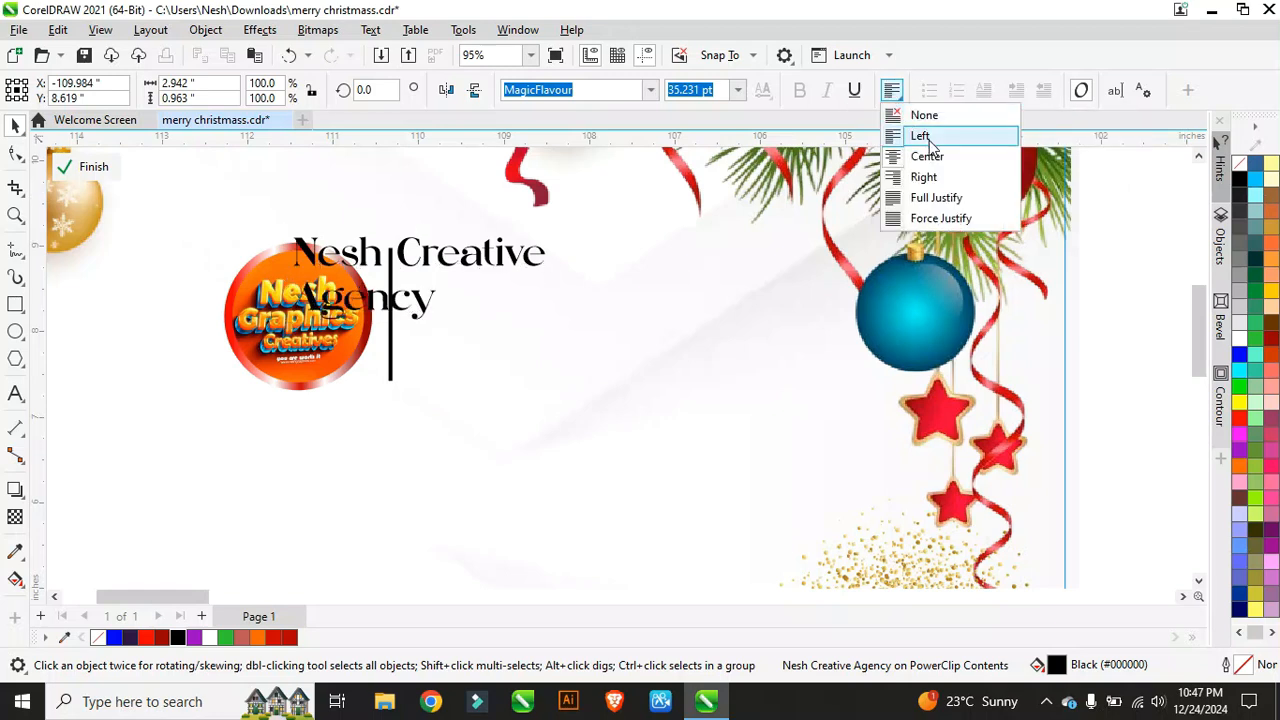
drag(421, 281, 522, 320)
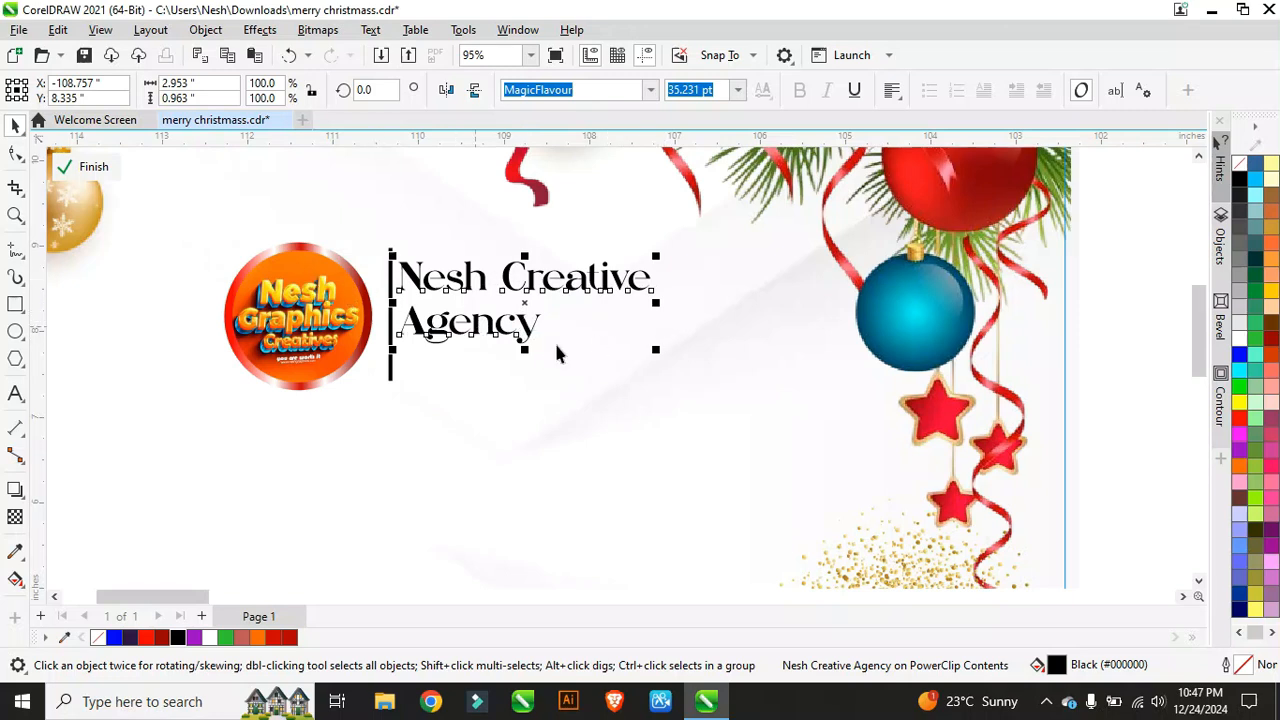
scroll(557, 353, down, 5)
scroll(557, 353, up, 5)
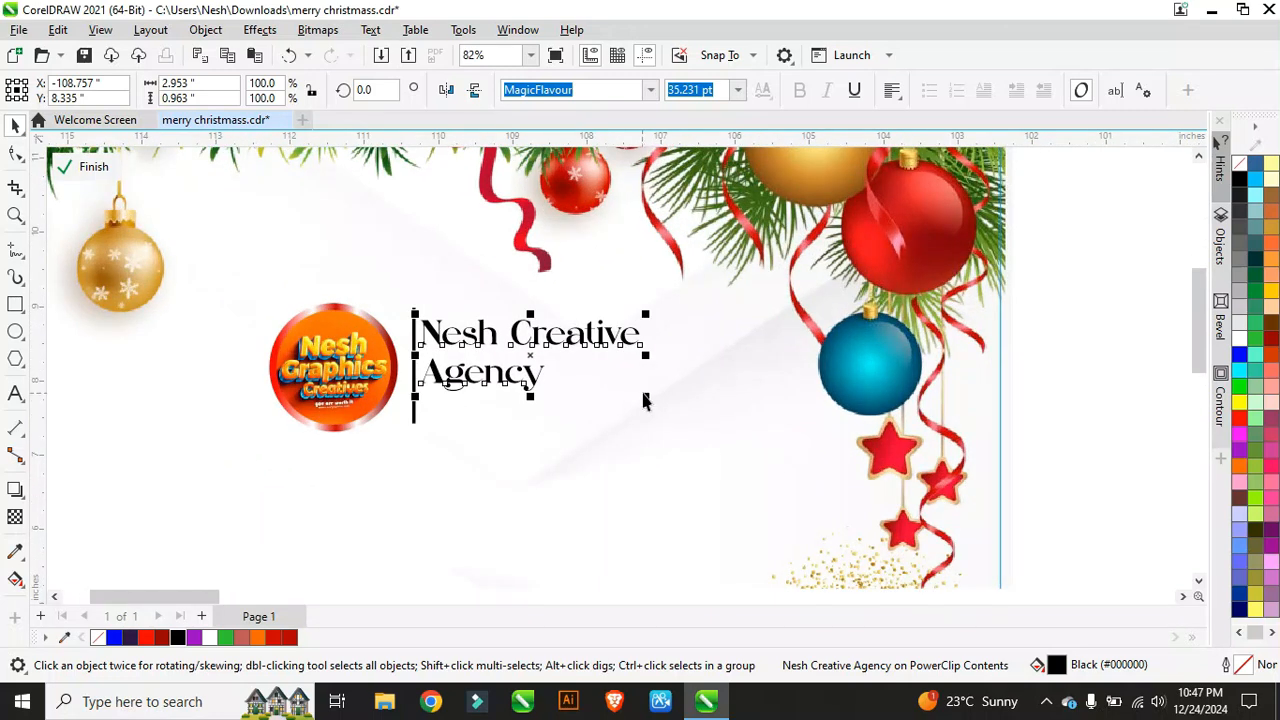
drag(646, 401, 749, 477)
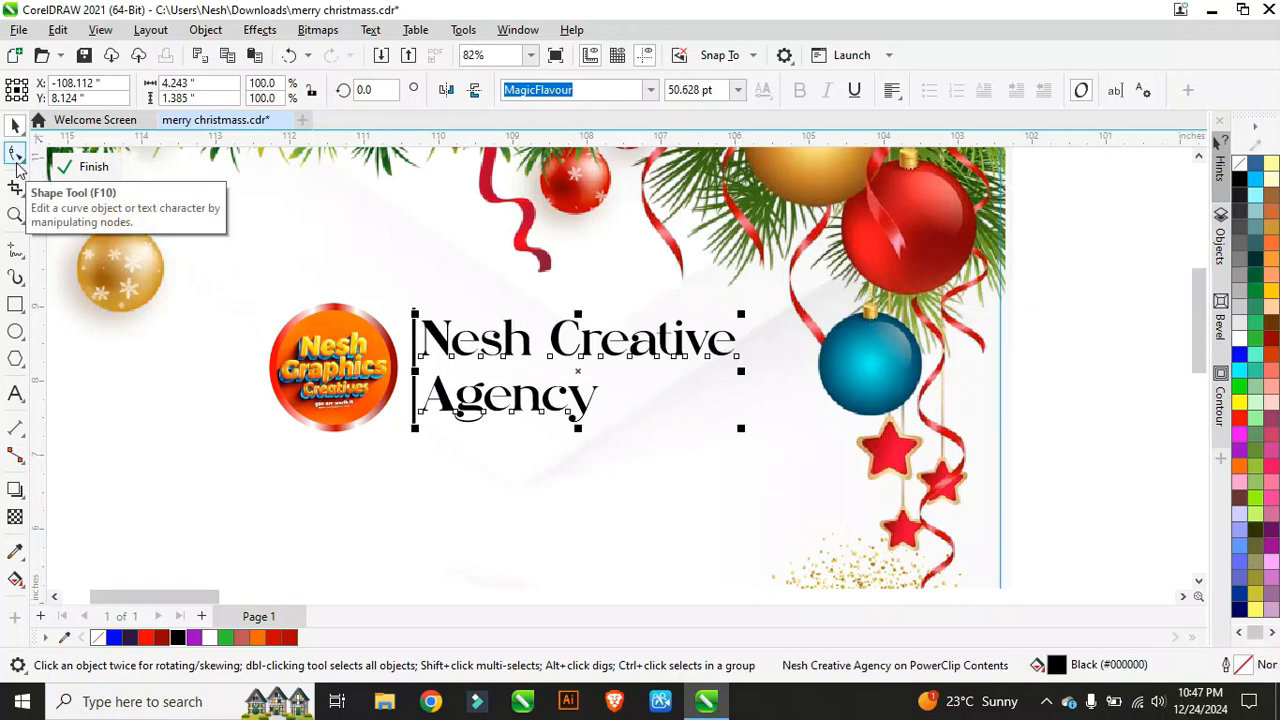
Step: Tighten the line spacing so Agency sits closer under Nesh Creative
click(16, 158)
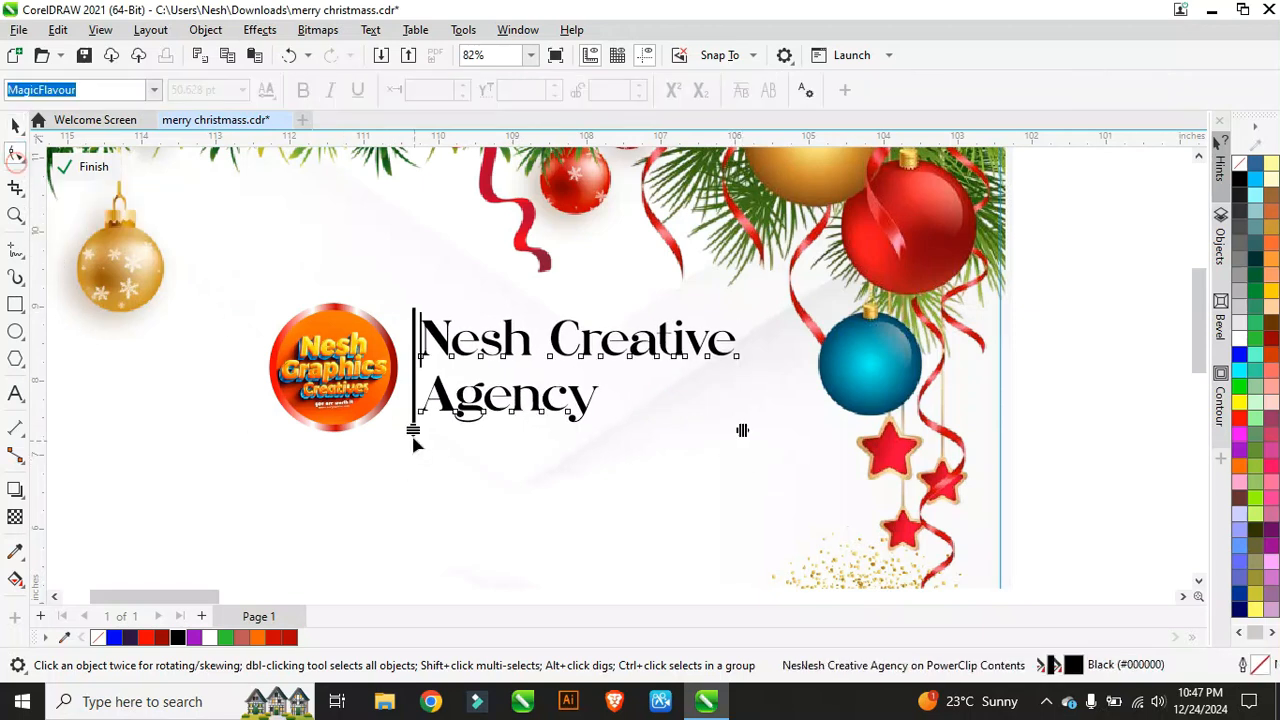
drag(414, 434, 411, 407)
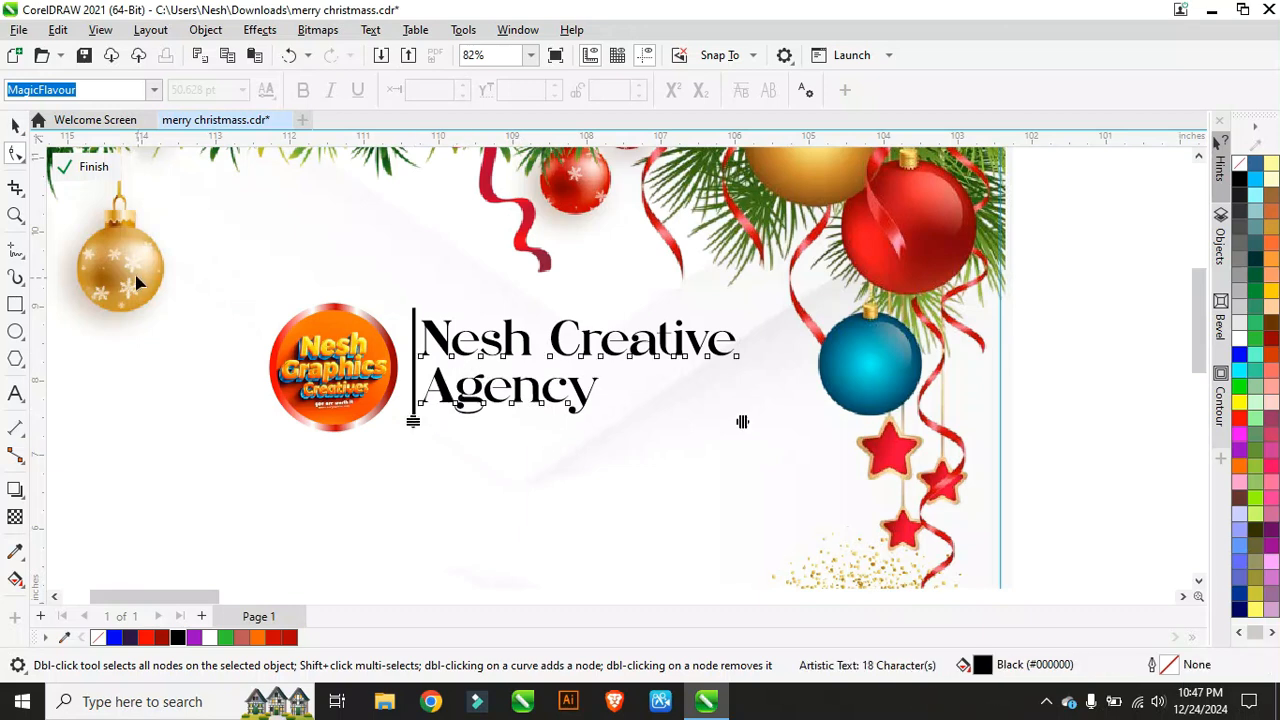
click(13, 130)
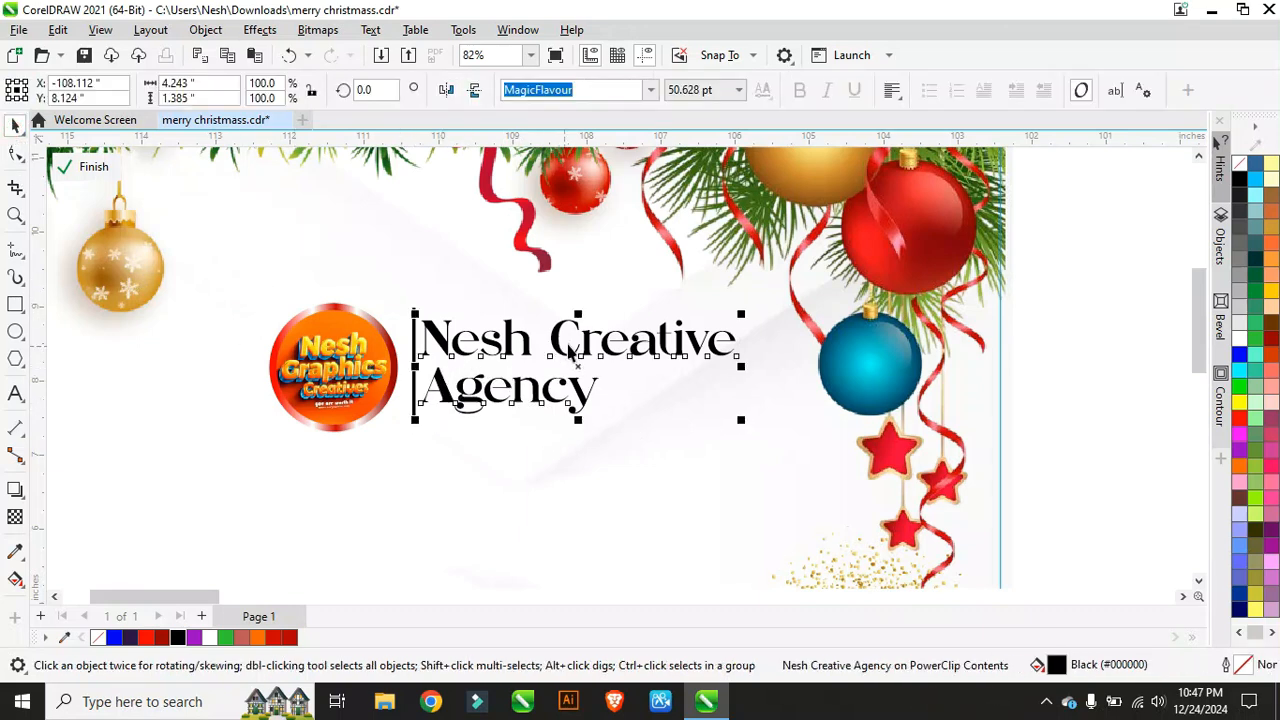
Step: Set the agency text in Dorsa and stretch it wider horizontally
click(652, 89)
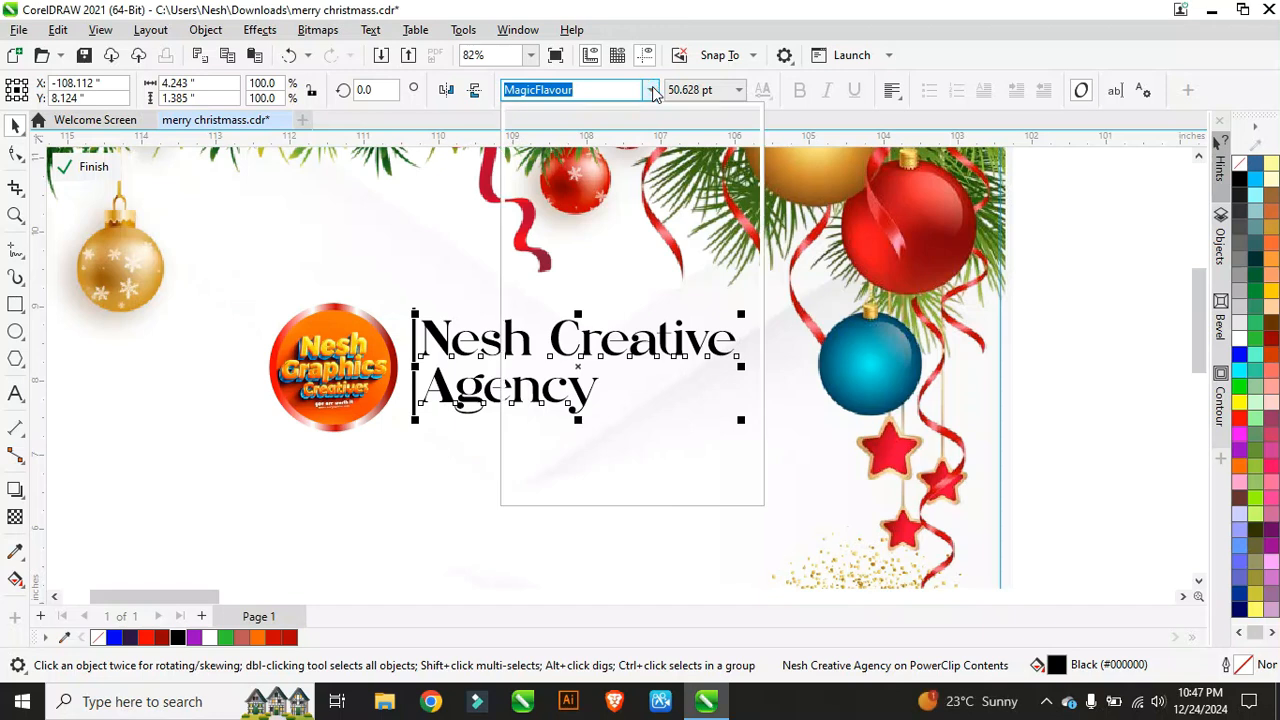
scroll(606, 320, up, 5)
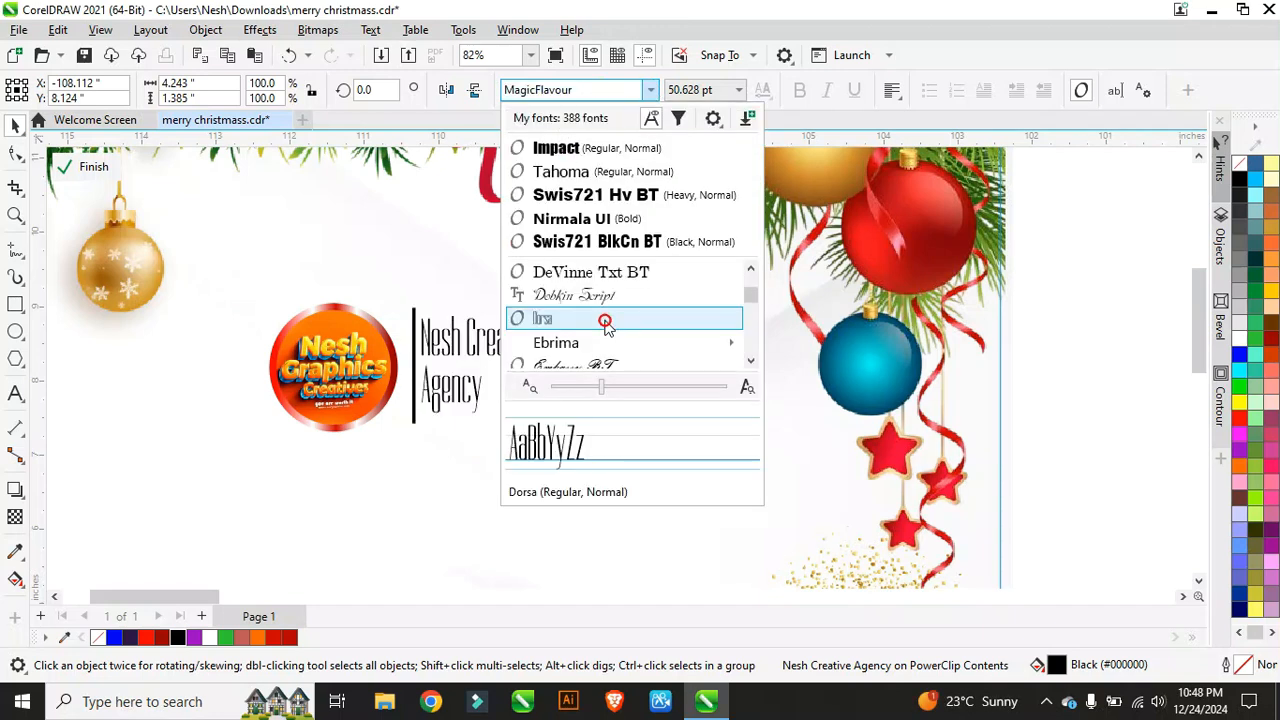
click(606, 320)
scroll(545, 374, up, 3)
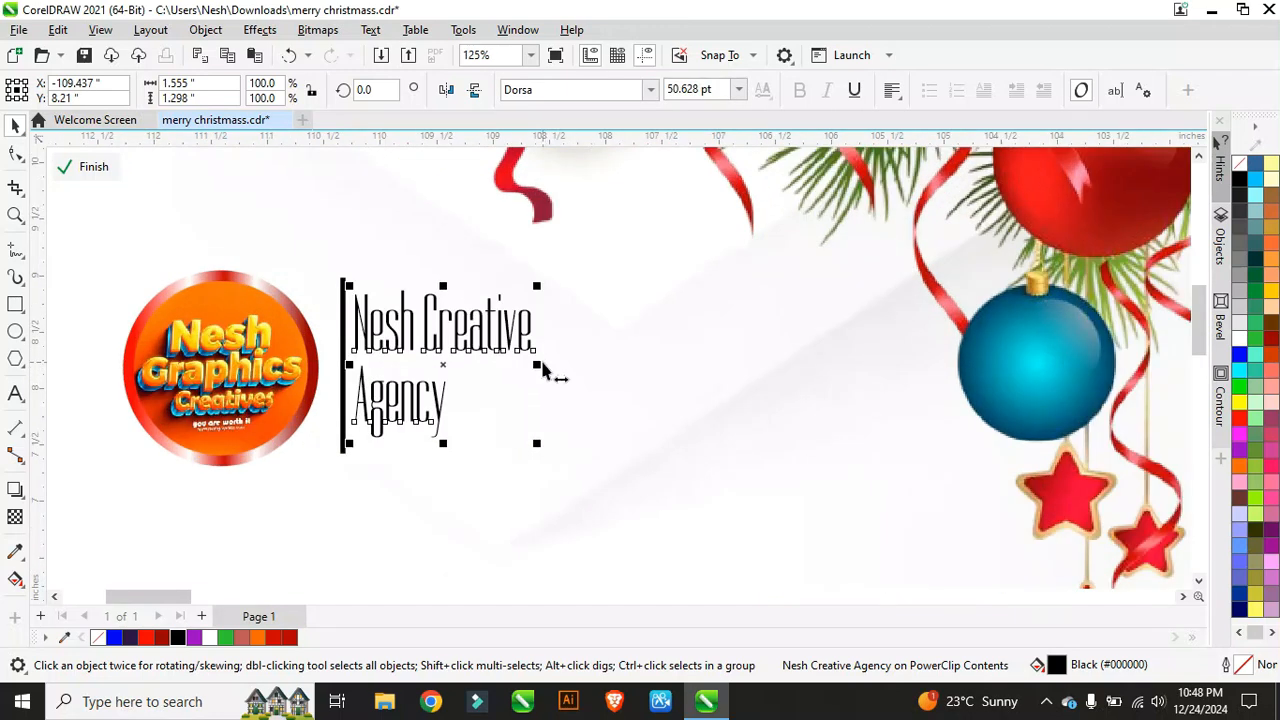
drag(538, 369, 787, 362)
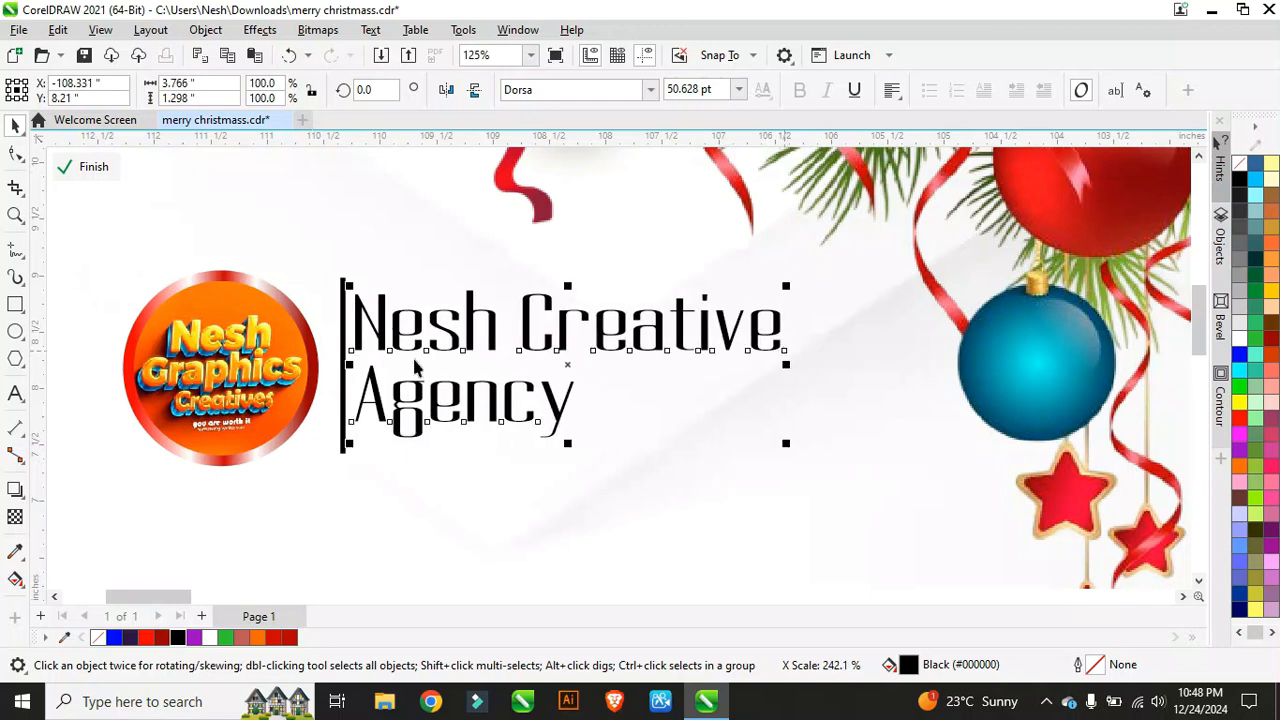
Step: Nudge the black divider bar slightly left
click(343, 343)
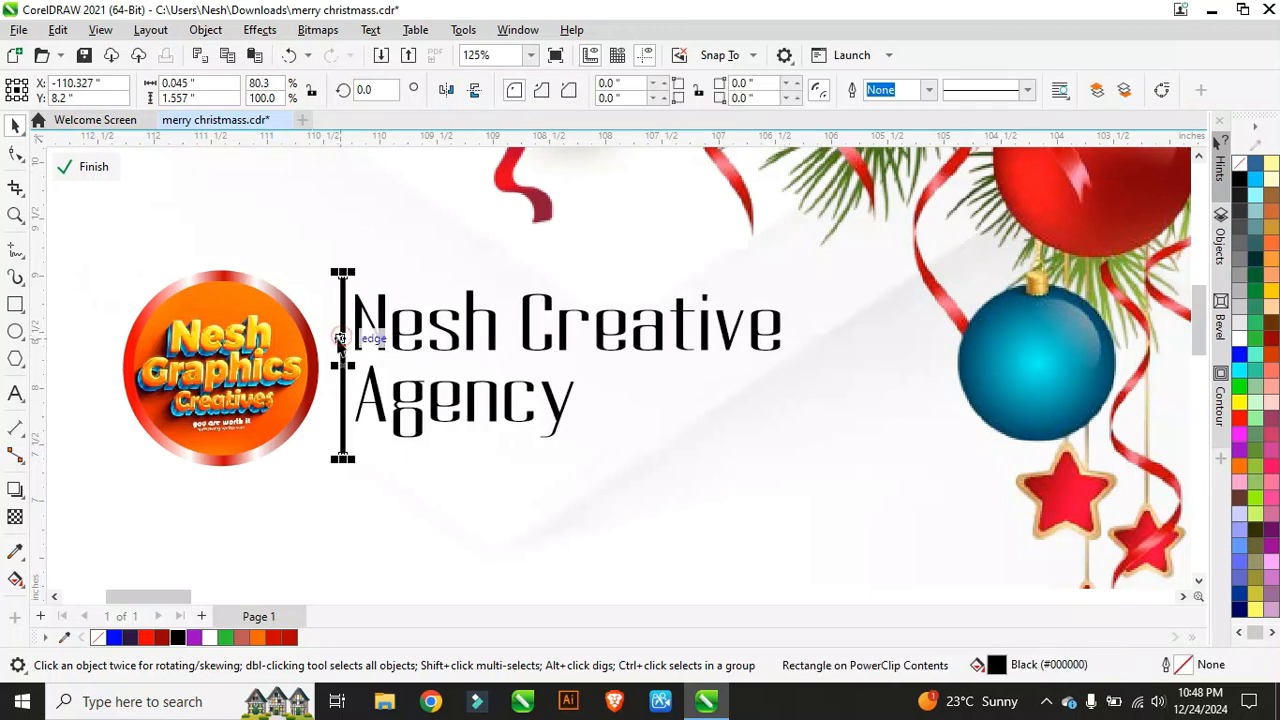
drag(340, 340, 335, 340)
scroll(337, 340, down, 5)
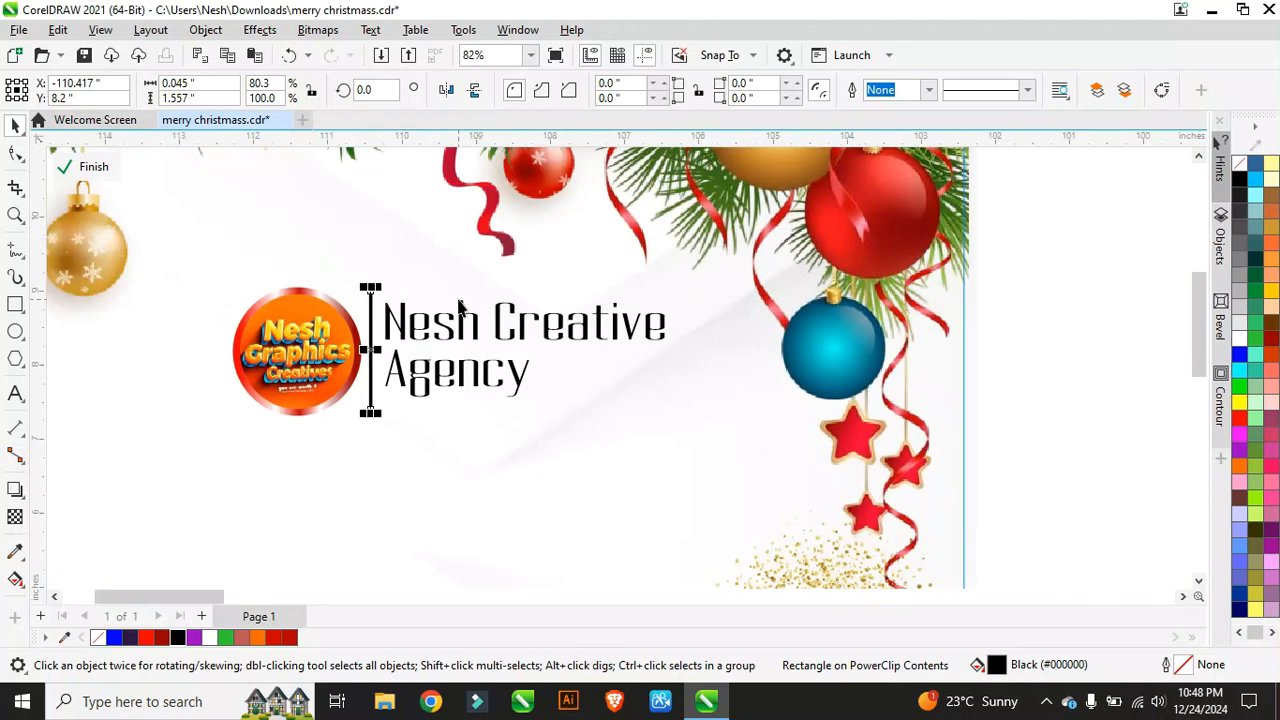
scroll(433, 300, up, 4)
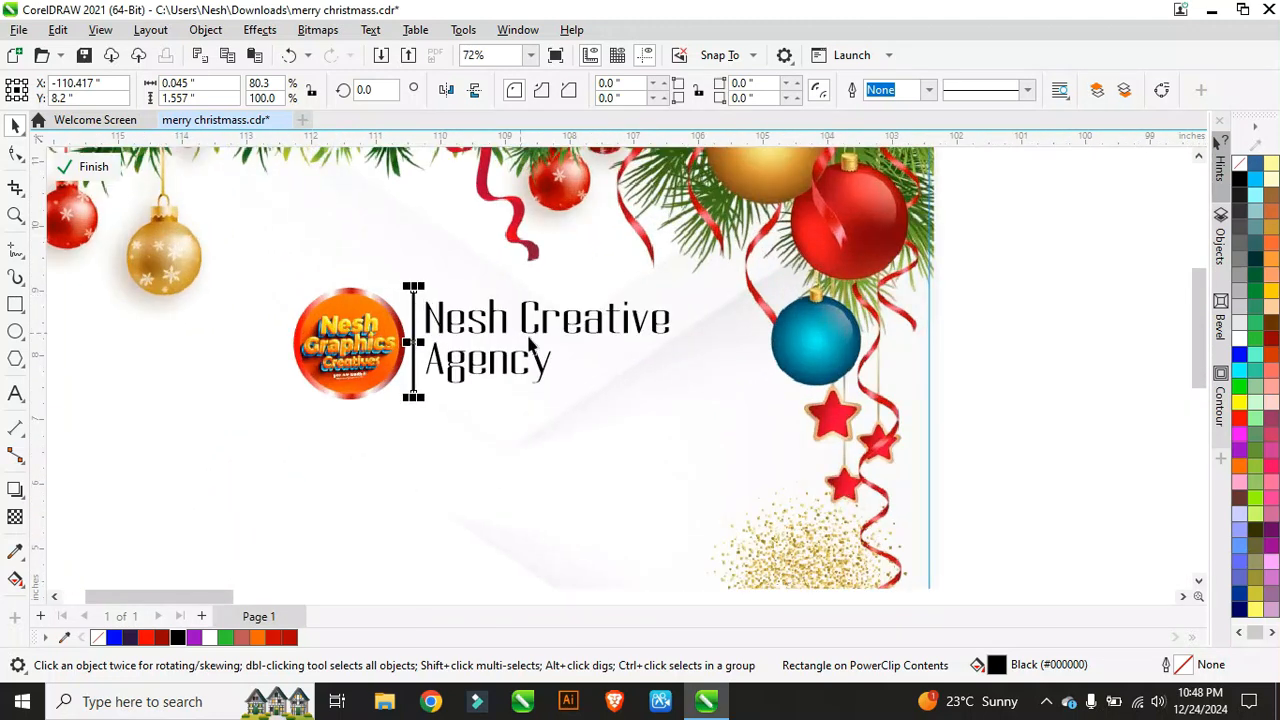
Step: Enlarge the agency text to 56.531 pt and select the logo and text together
click(502, 374)
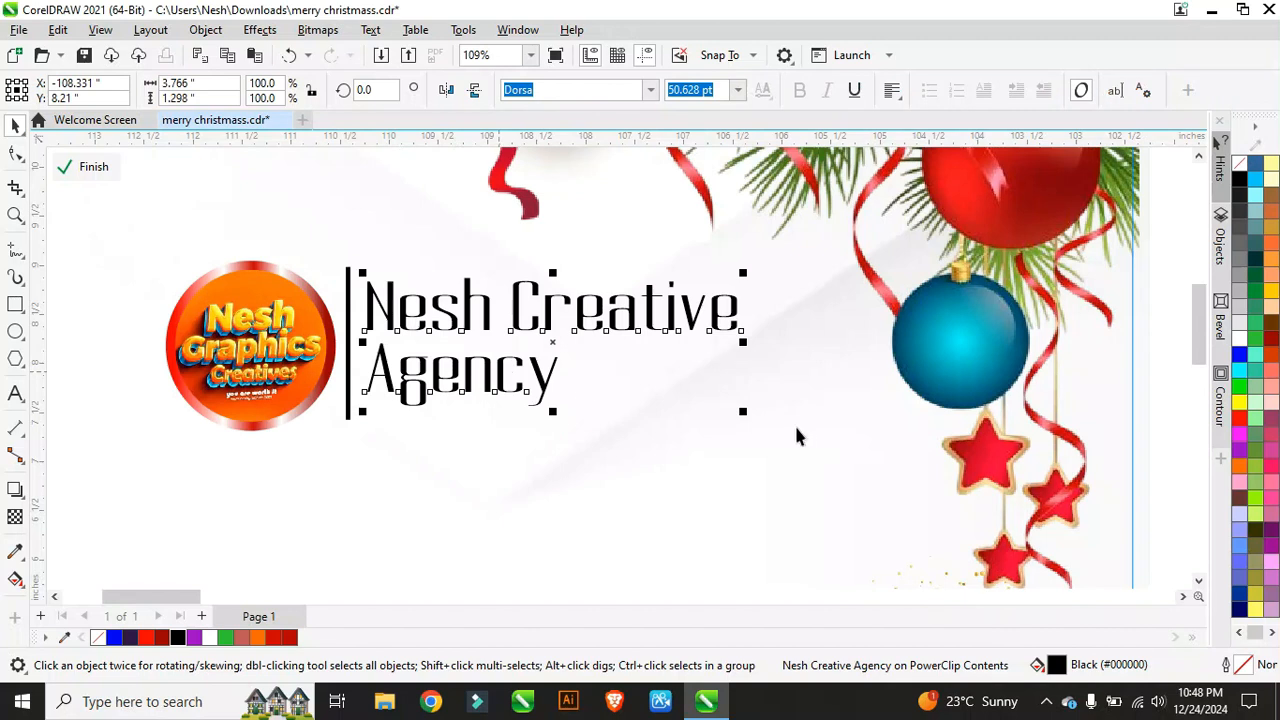
drag(751, 423, 789, 439)
scroll(390, 321, down, 2)
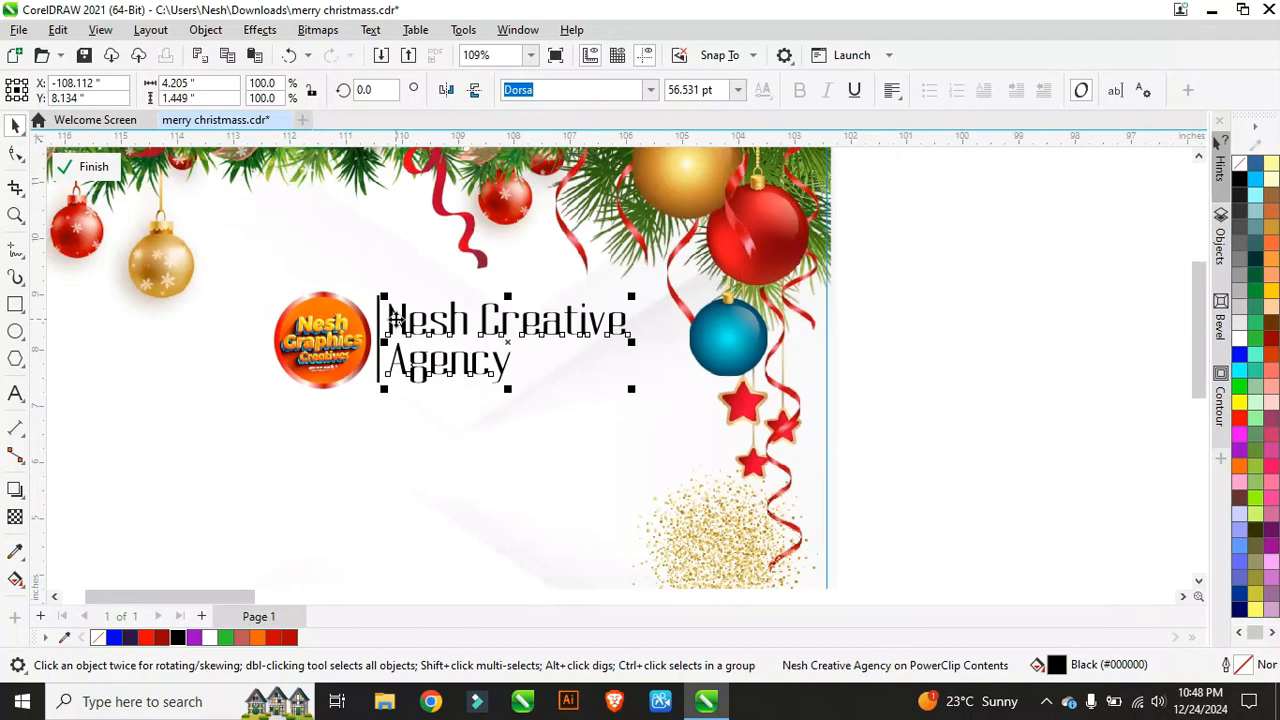
drag(773, 266, 287, 408)
scroll(412, 405, up, 3)
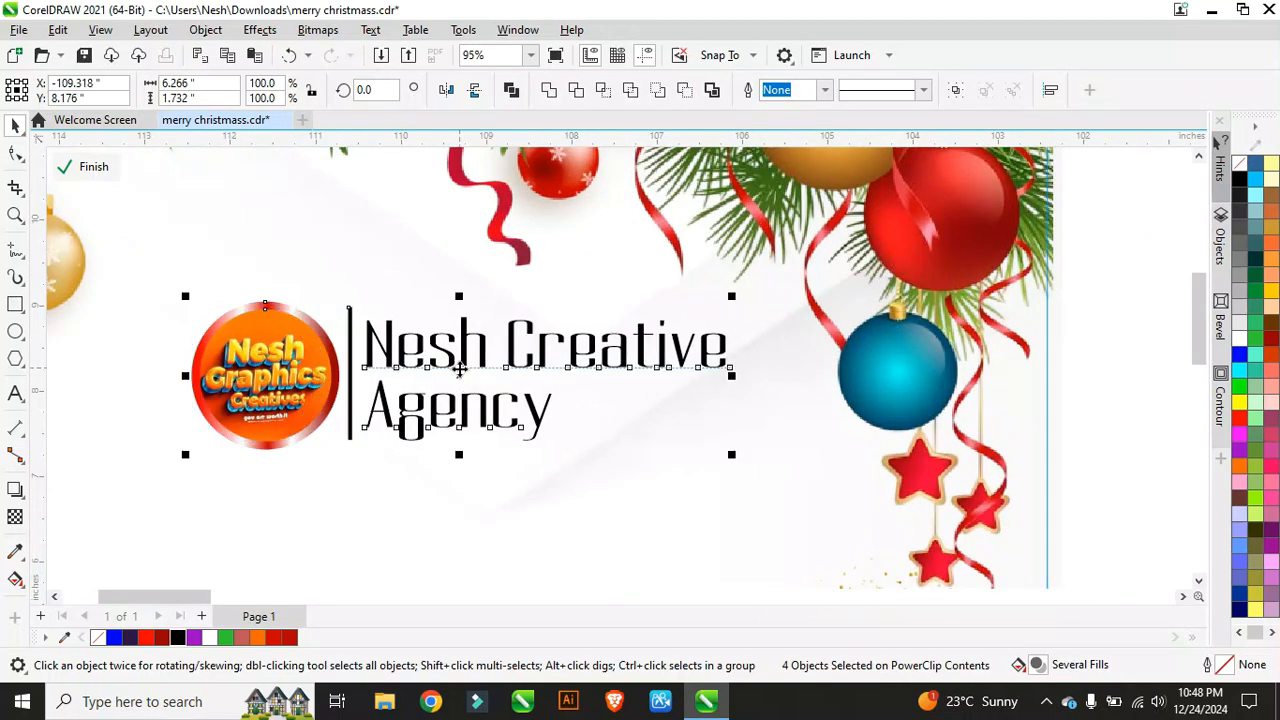
Step: Nudge the logo and agency text slightly upward
scroll(392, 348, down, 2)
scroll(392, 348, down, 1)
scroll(436, 332, up, 1)
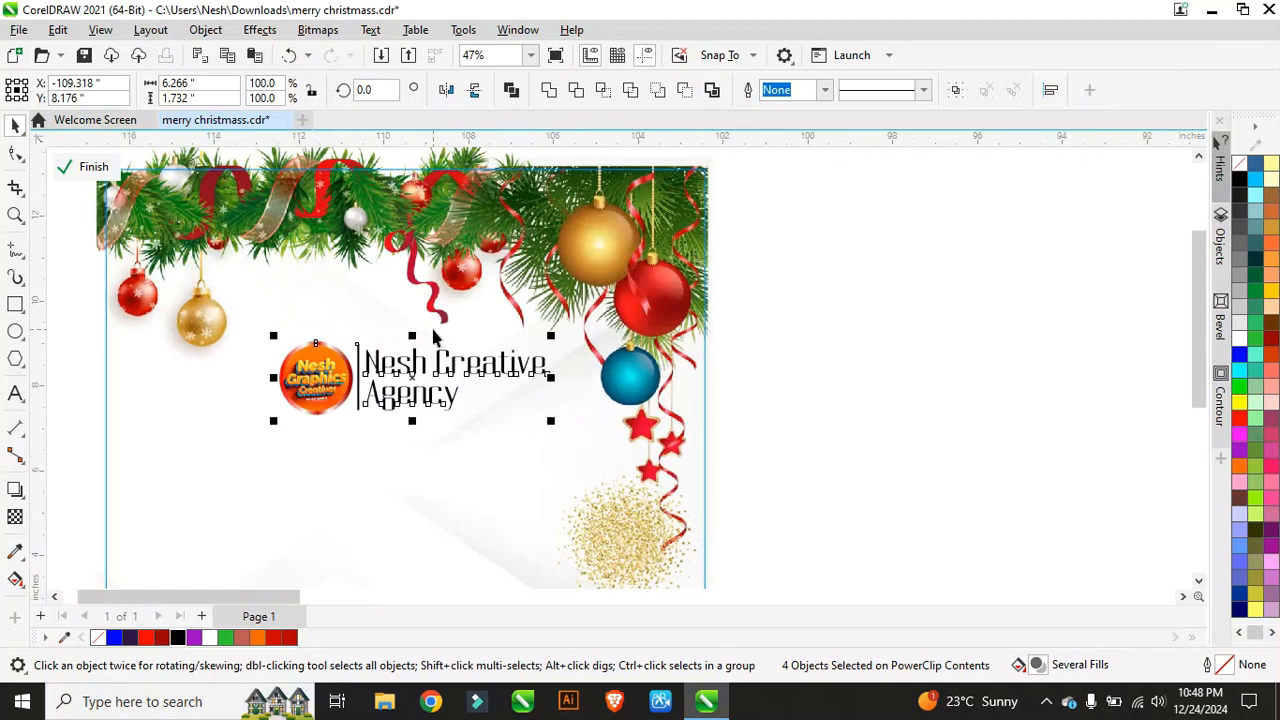
key(Up)
key(Up)
key(Up)
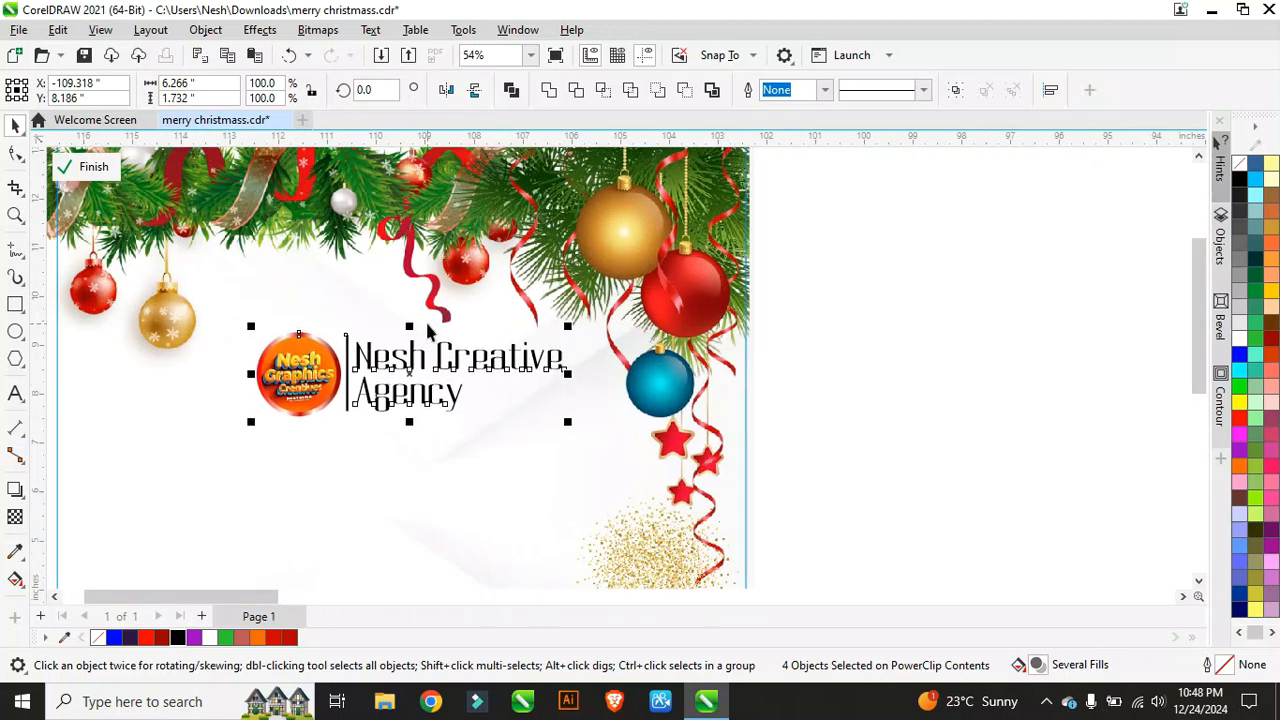
key(Escape)
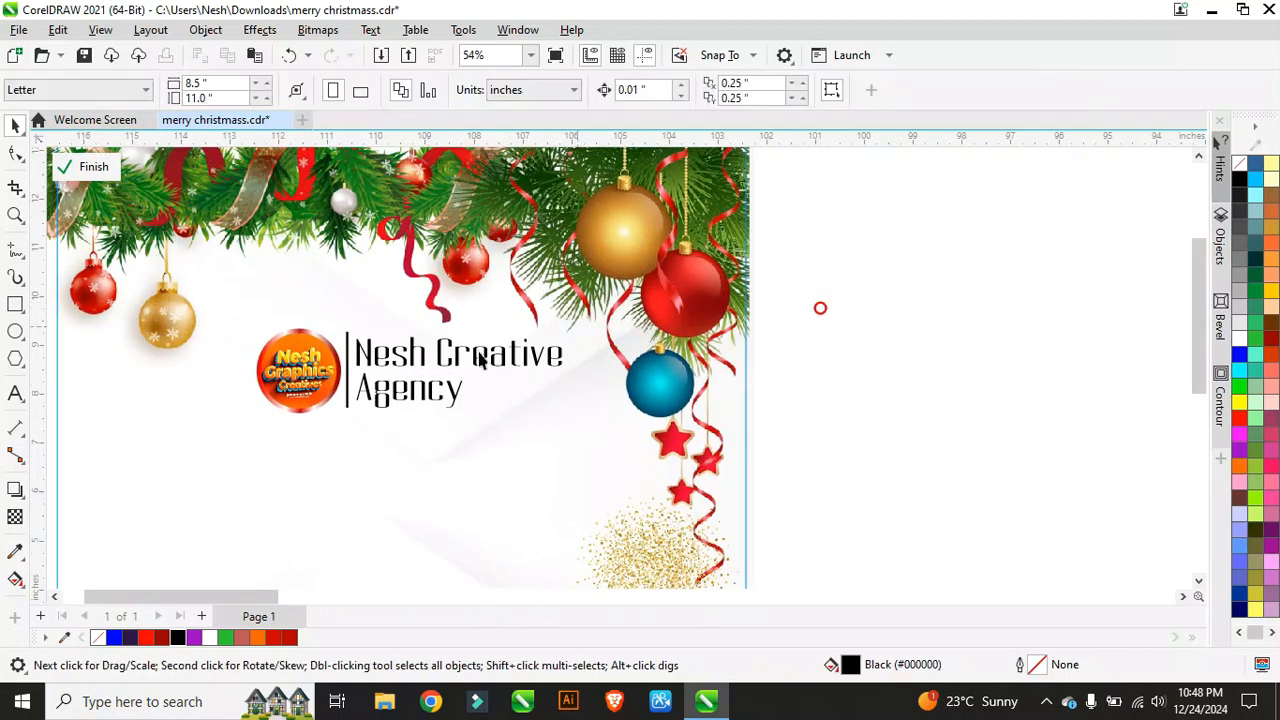
Step: Duplicate the agency text below the logo, retype it as 'Happy' and enlarge it
click(378, 368)
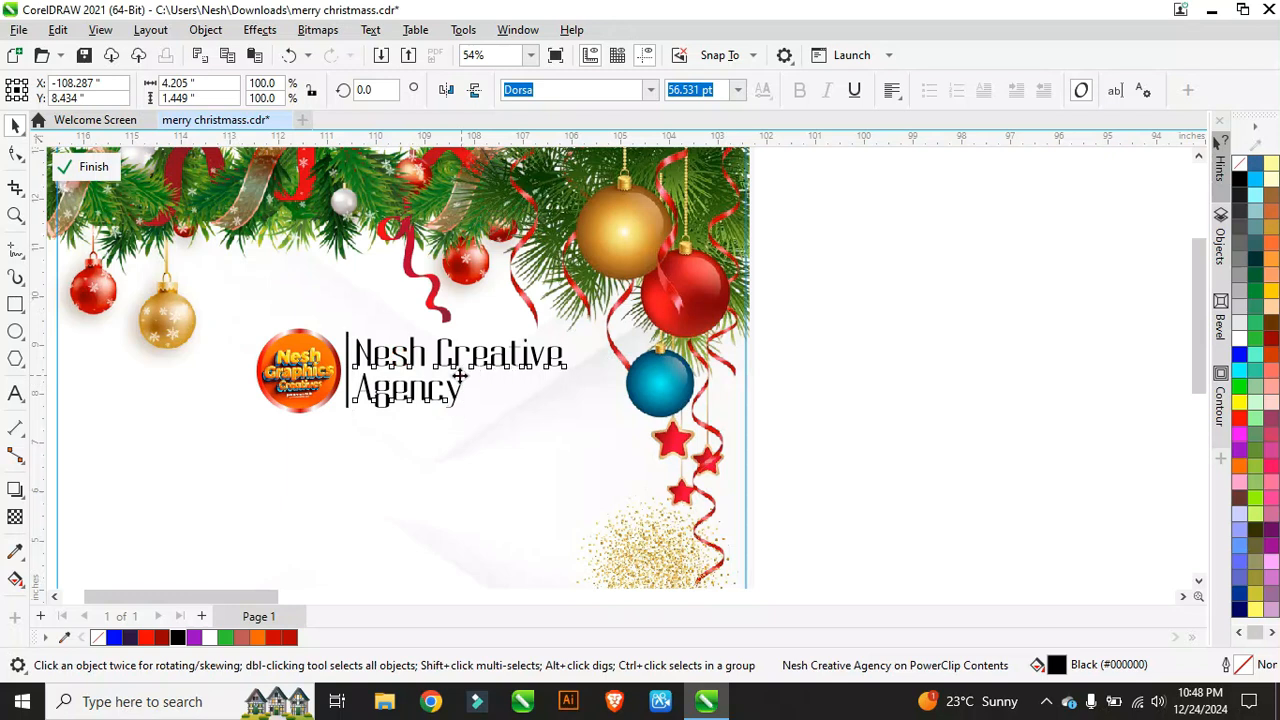
drag(460, 375, 376, 472)
right_click(376, 472)
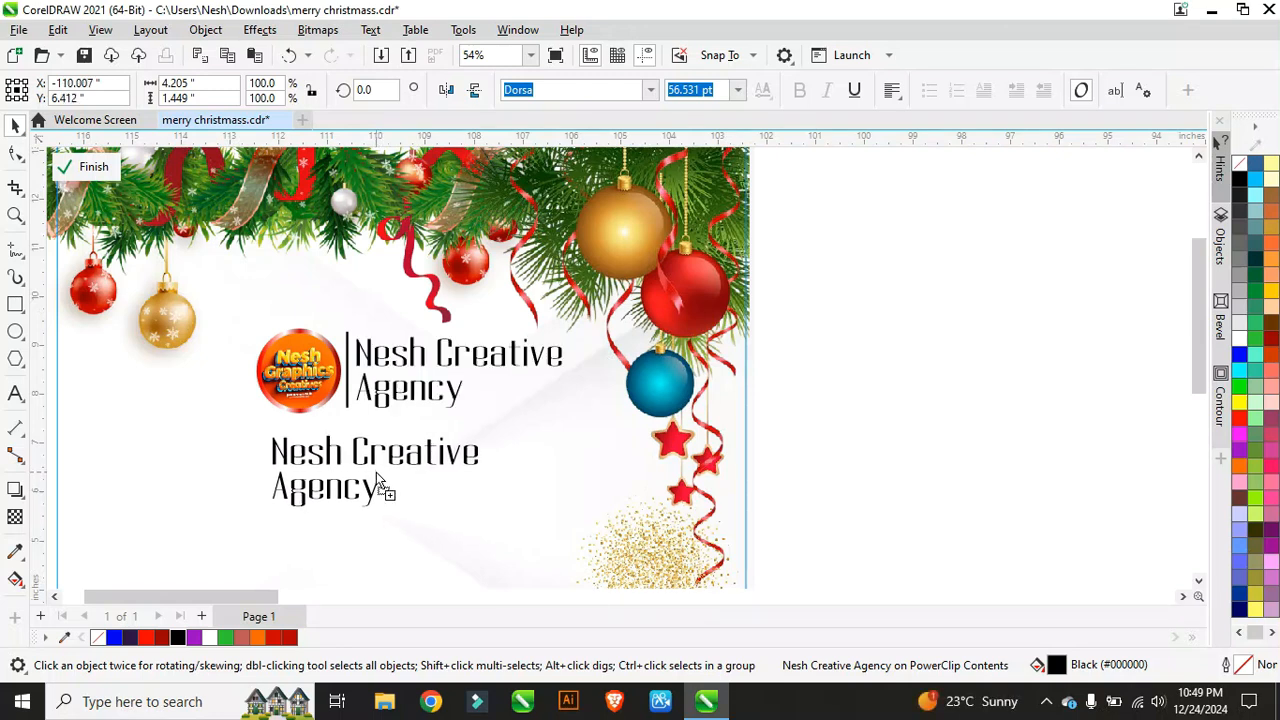
click(371, 453)
double_click(371, 453)
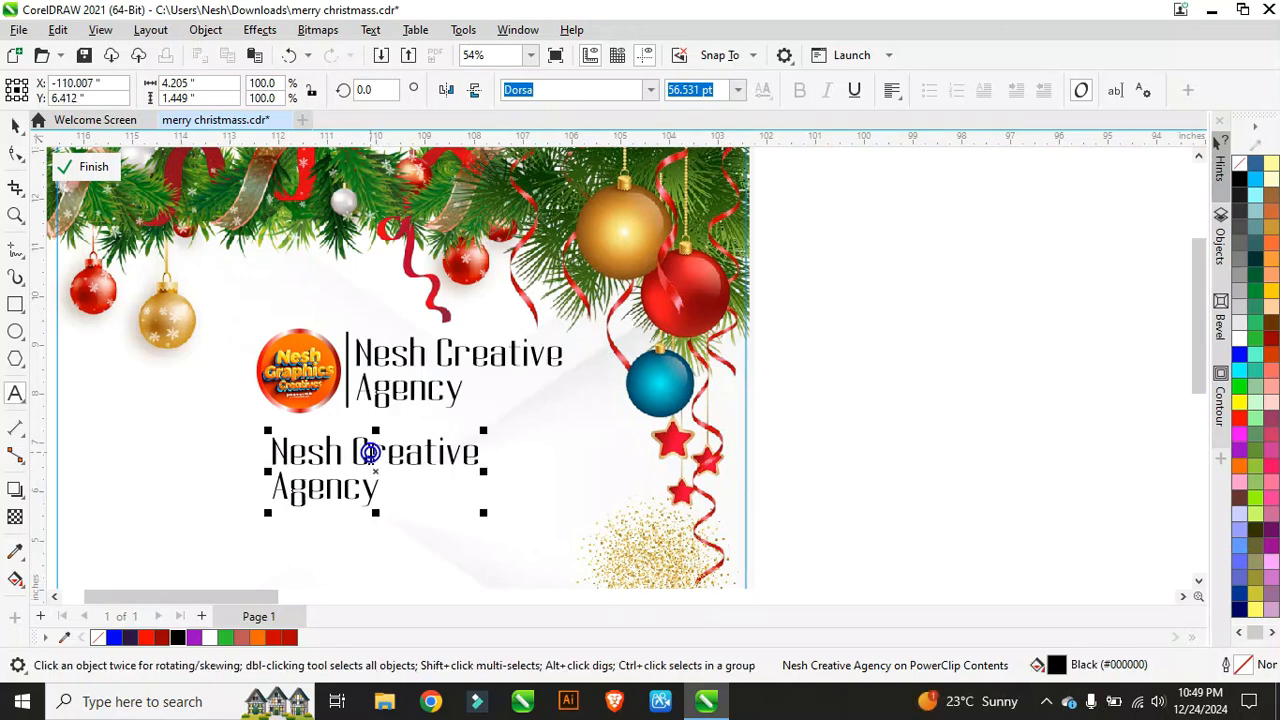
text(Hsapp)
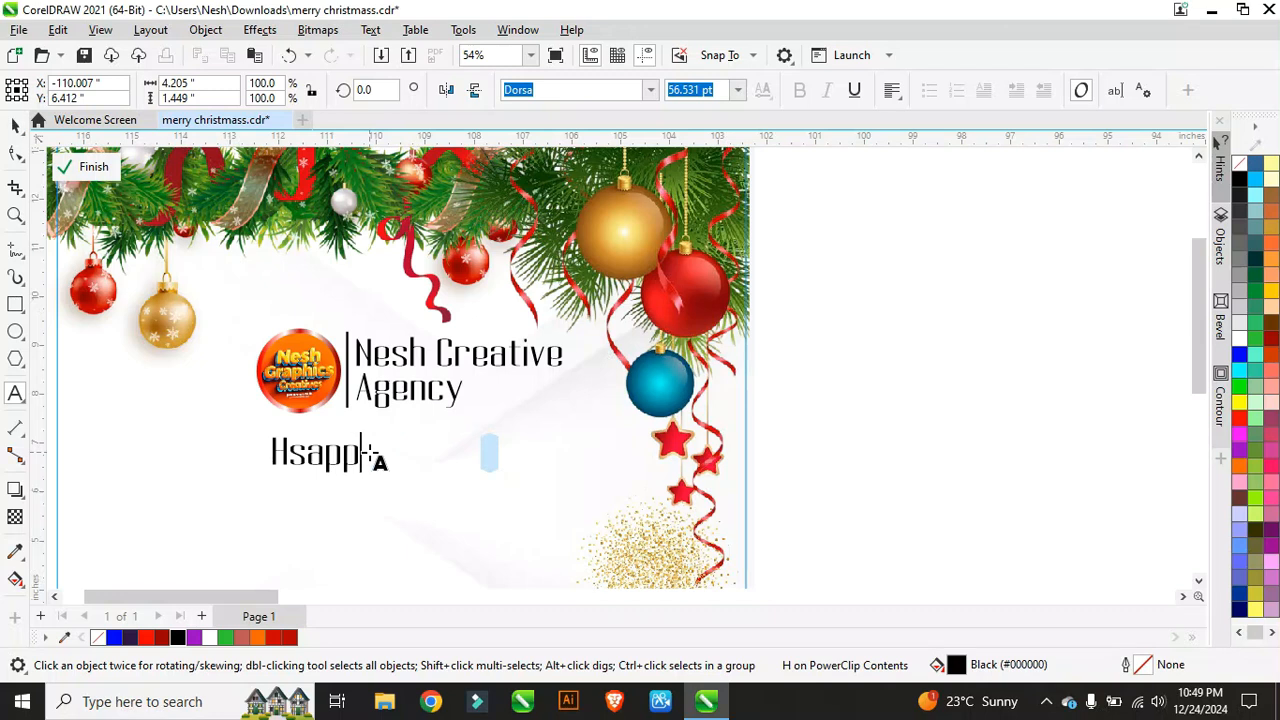
key(BackSpace)
key(BackSpace)
key(BackSpace)
key(BackSpace)
text(app)
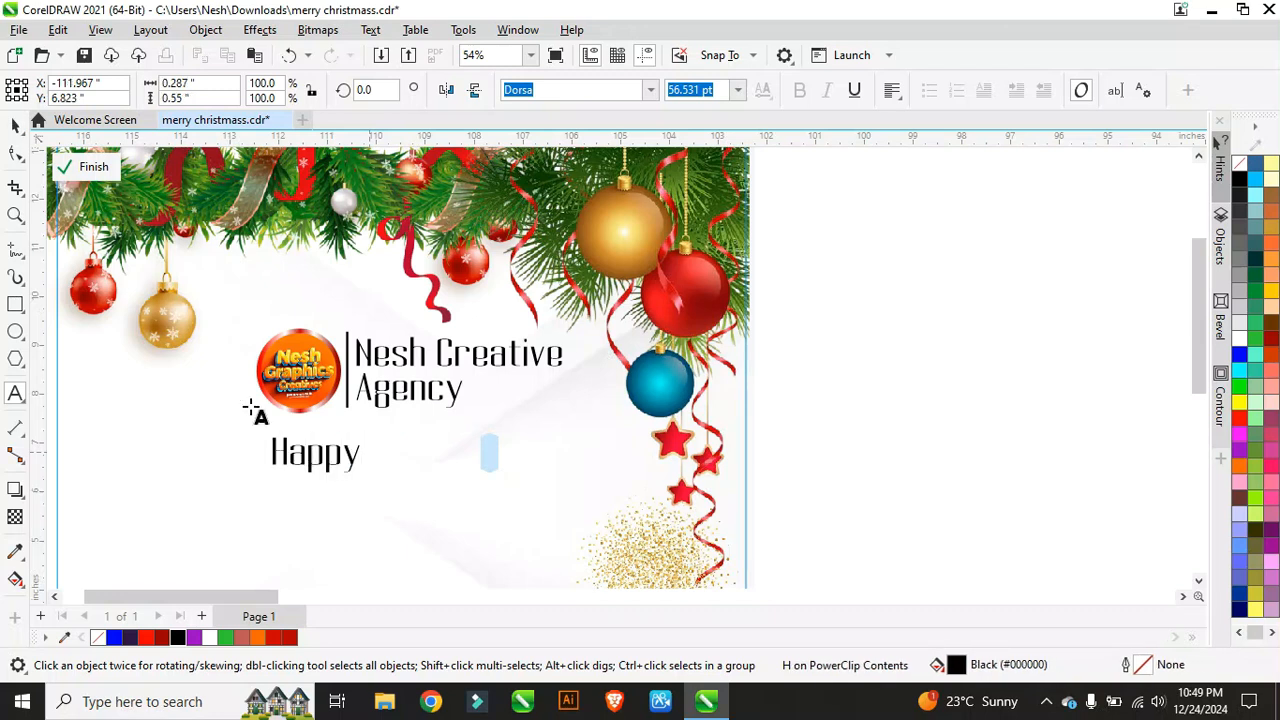
click(14, 125)
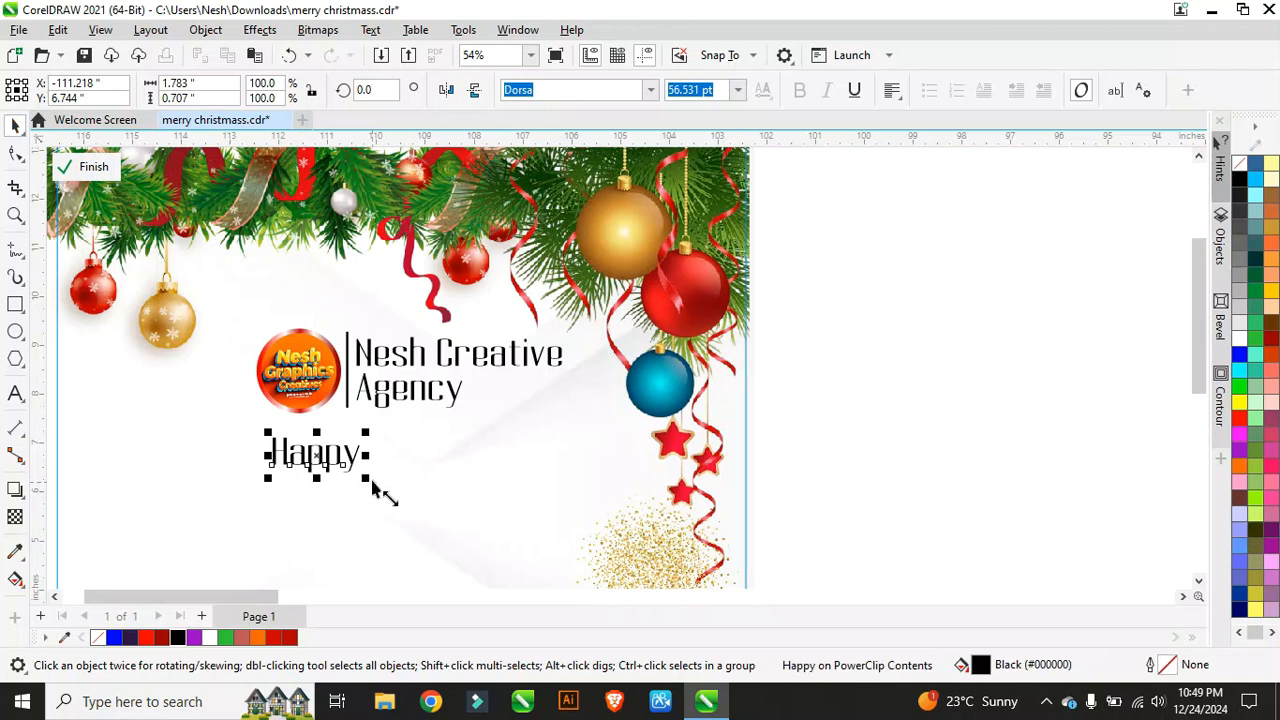
drag(375, 490, 415, 485)
Step: Group the logo and the agency text together
scroll(440, 428, down, 2)
scroll(416, 378, up, 2)
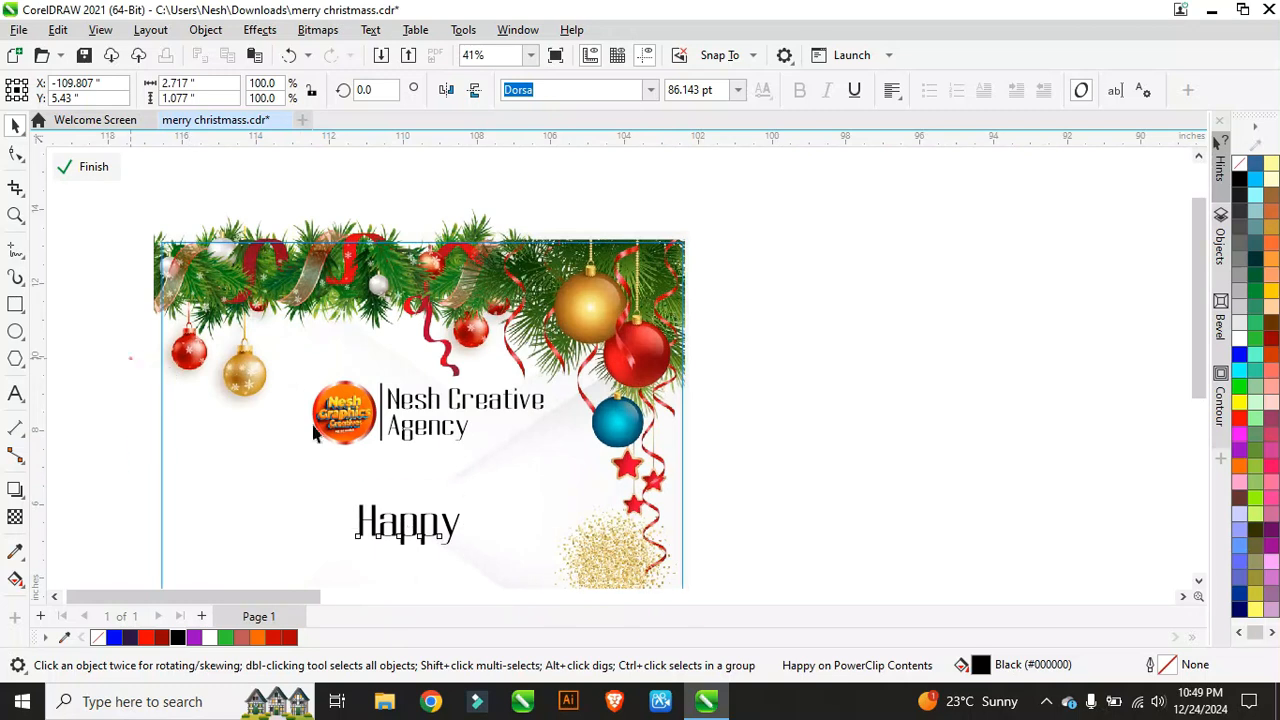
drag(128, 357, 622, 482)
key(ctrl+g)
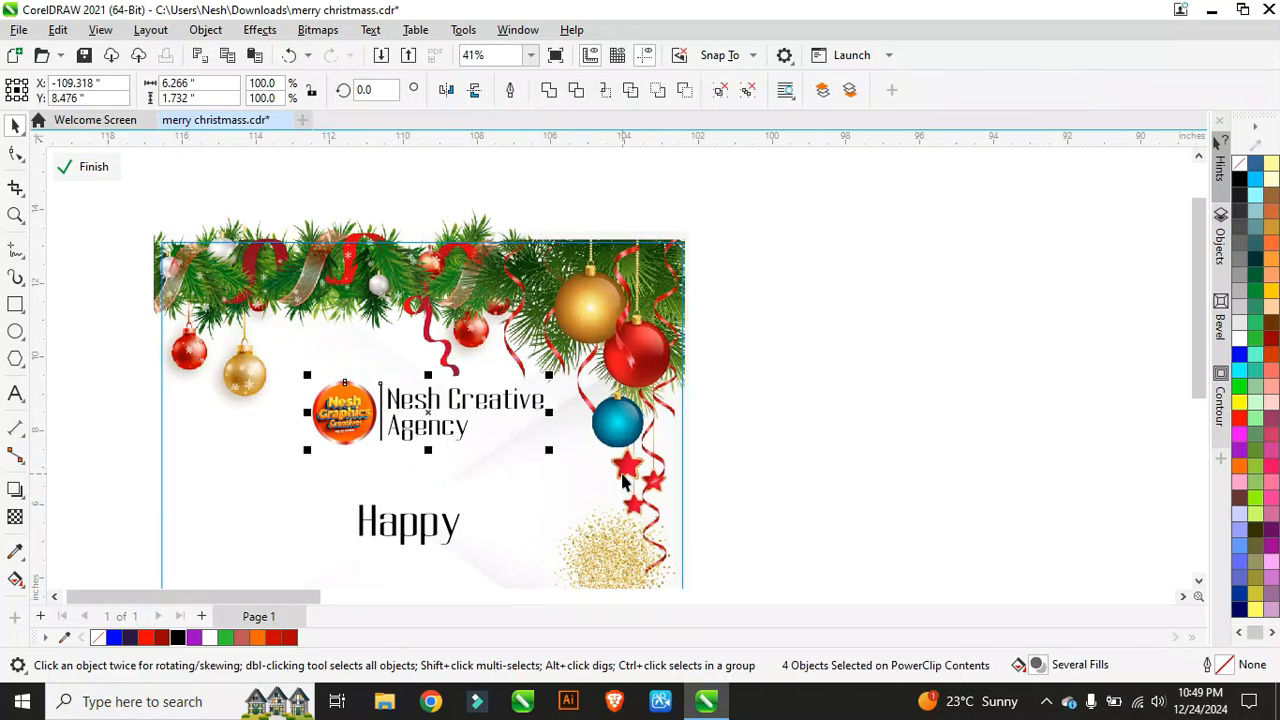
scroll(428, 378, down, 3)
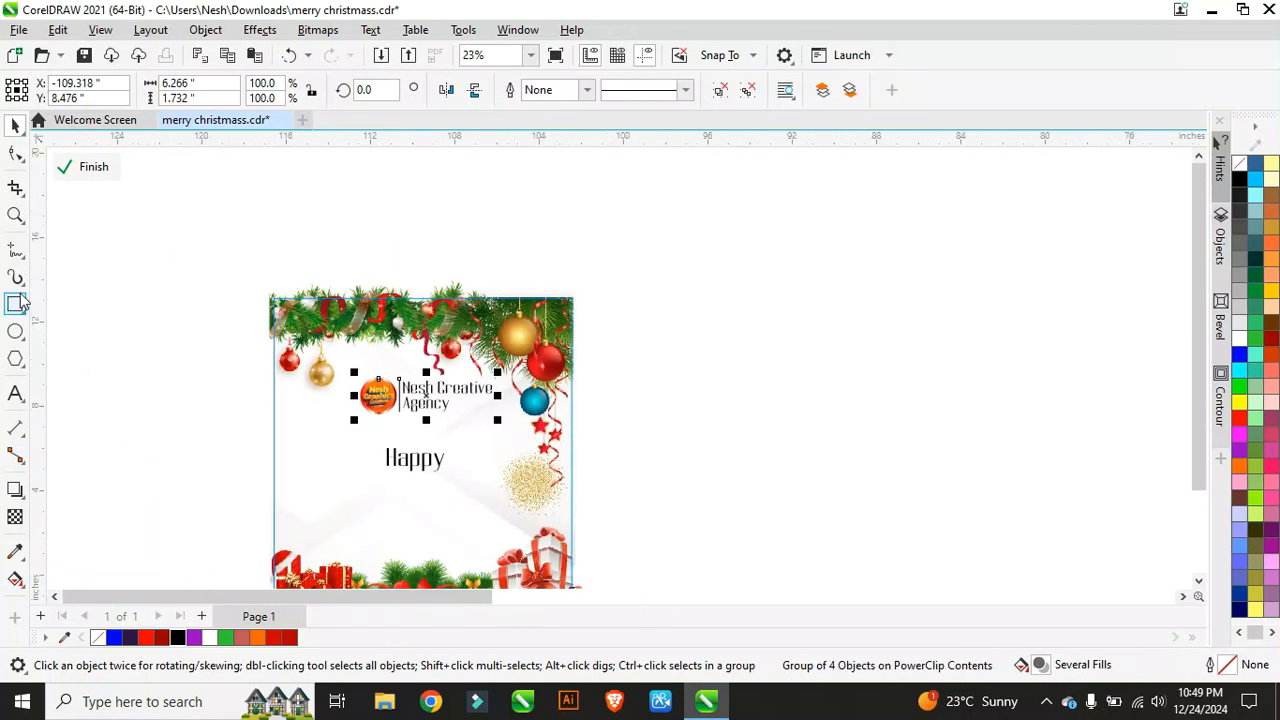
click(17, 394)
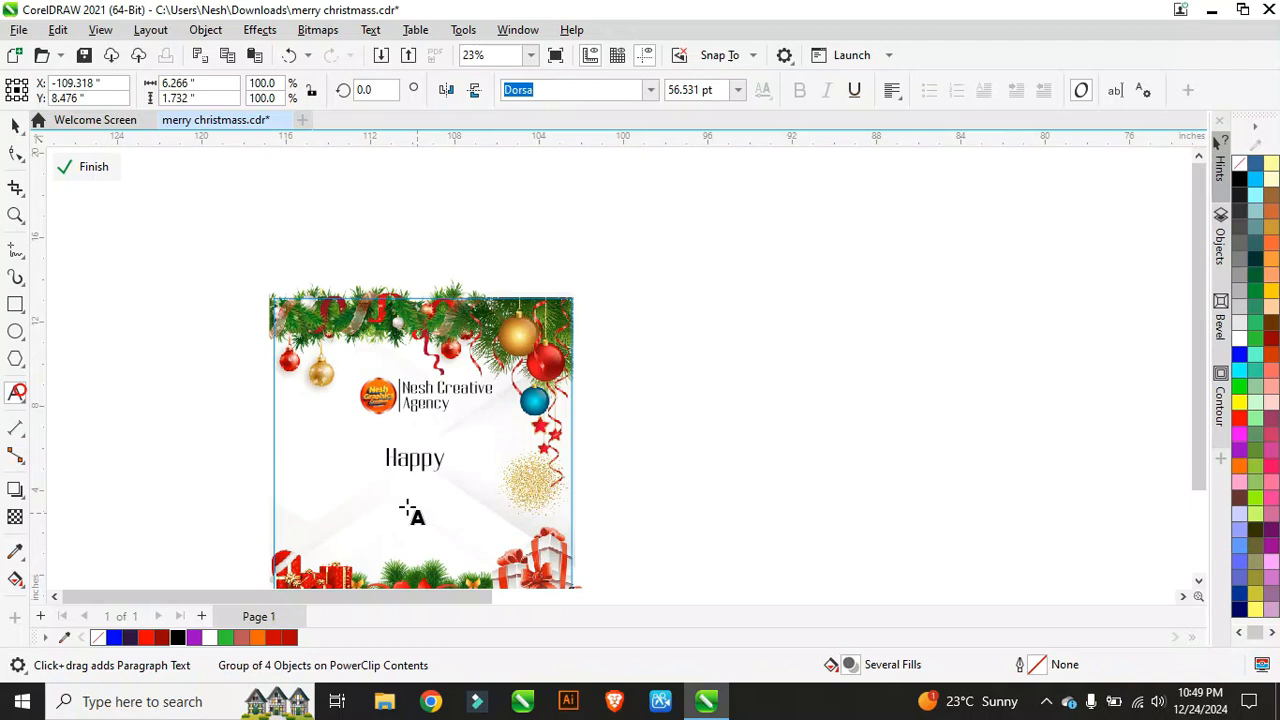
Step: Type the word 'Holidays' as new text below Happy
click(338, 496)
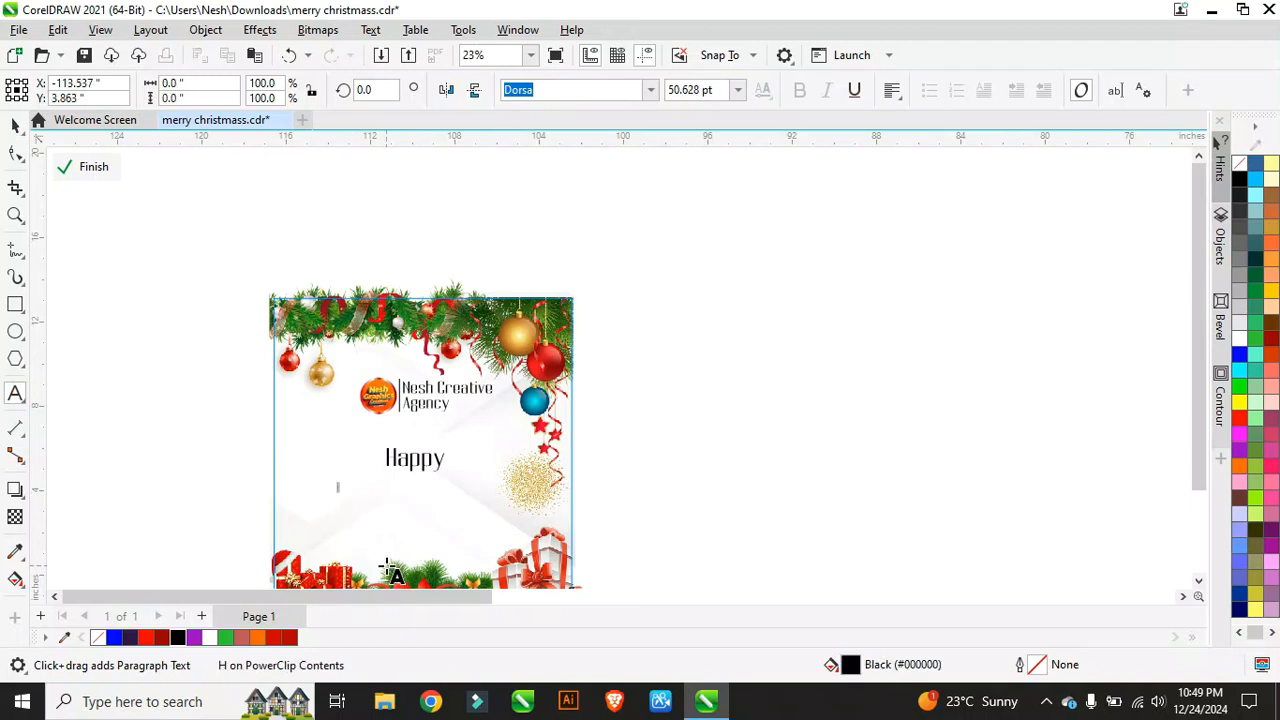
scroll(370, 520, up, 4)
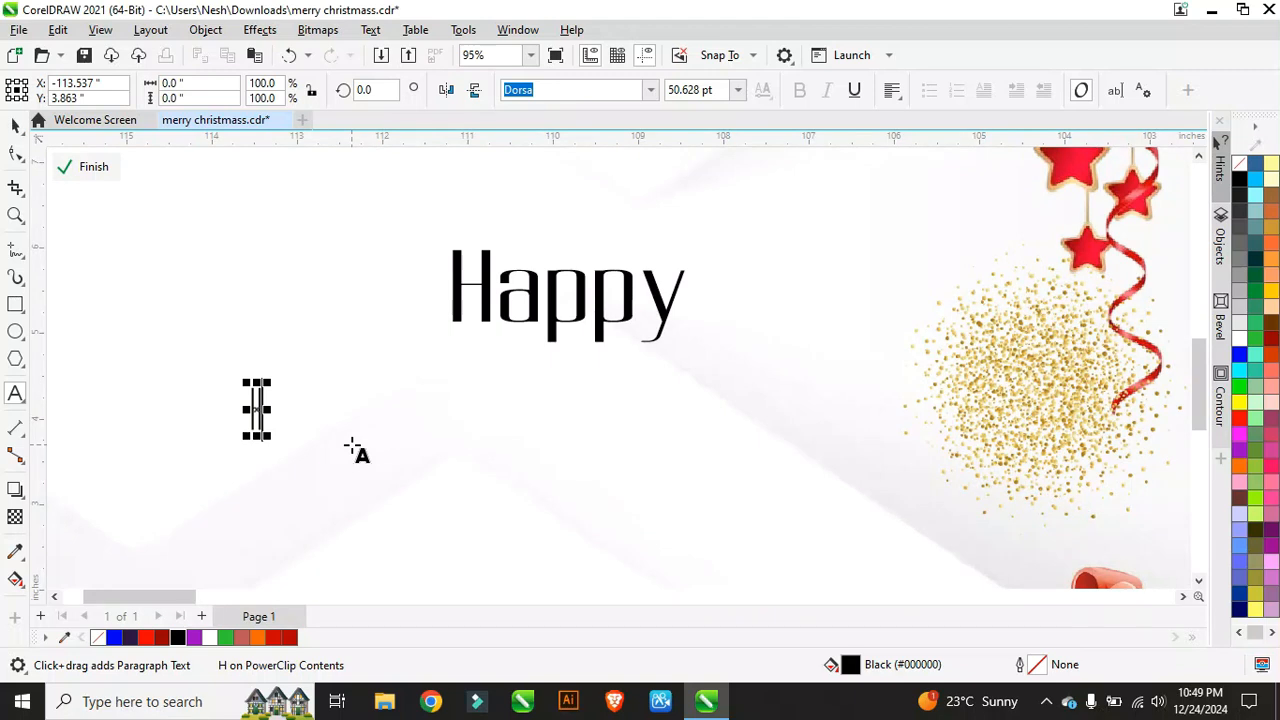
text(Holidays)
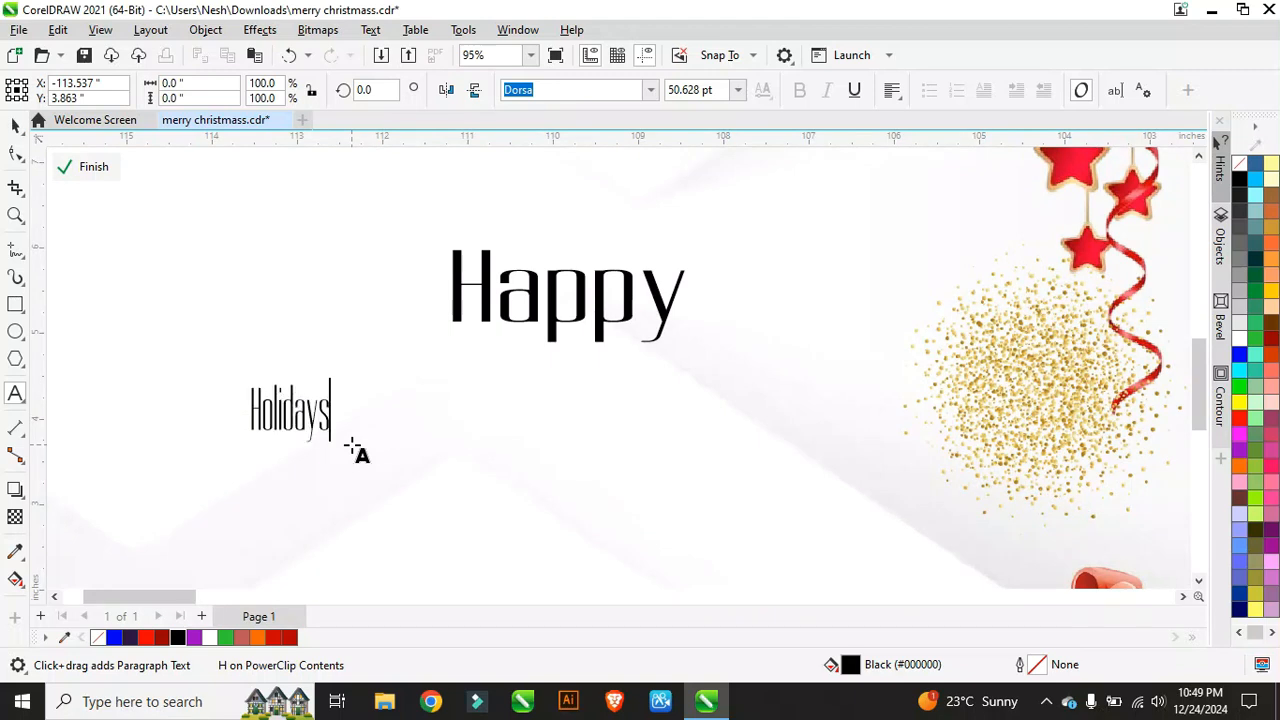
Step: Set the Holidays text in the MagicFlavour typeface
click(15, 124)
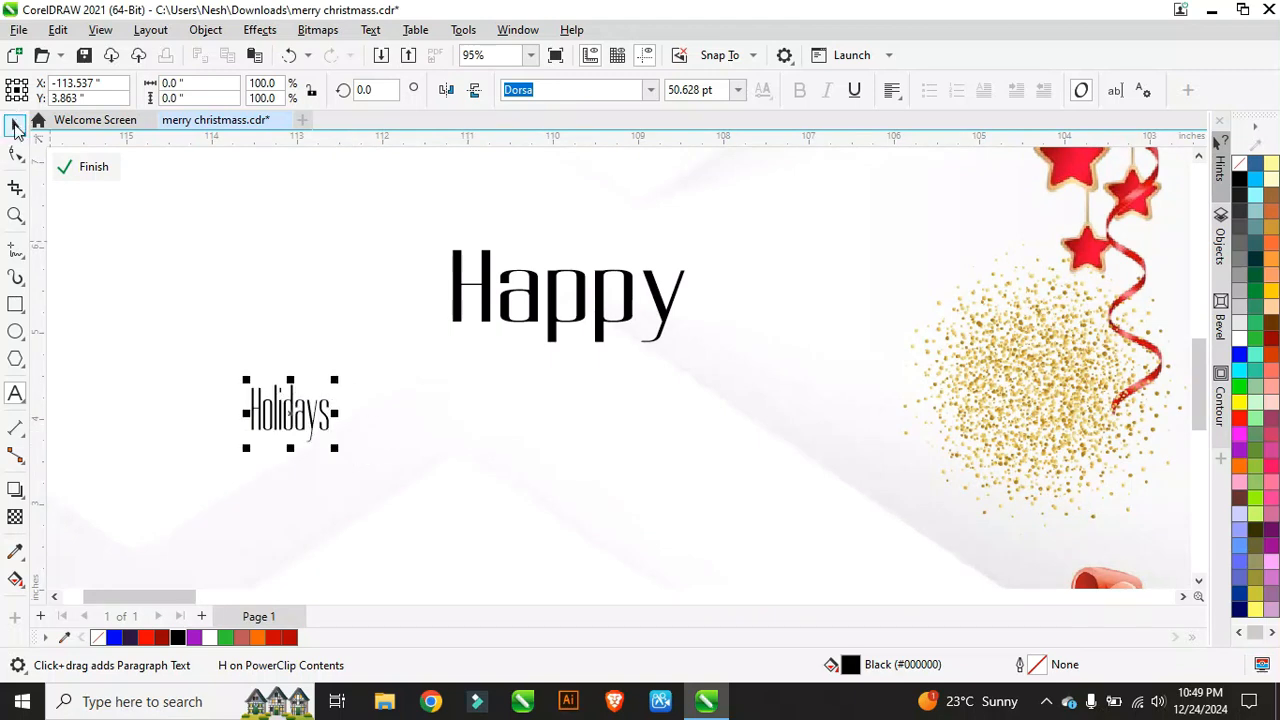
click(650, 91)
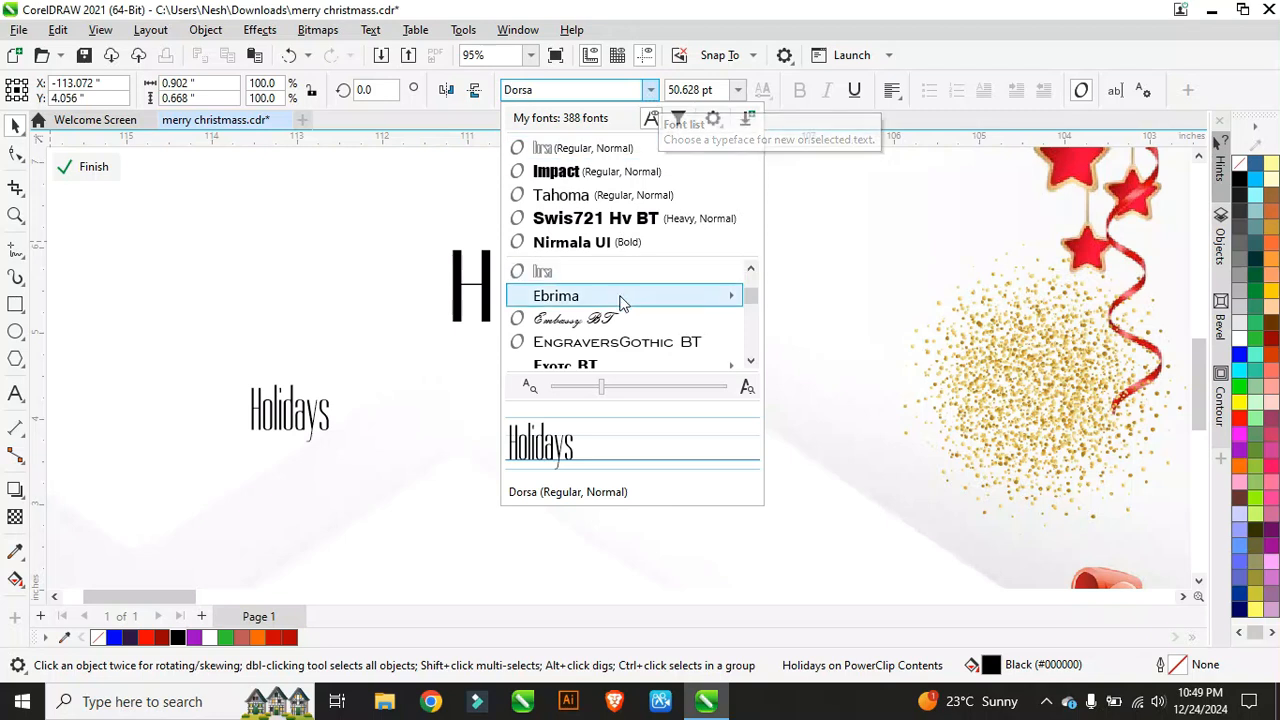
scroll(618, 295, down, 4)
scroll(618, 293, down, 6)
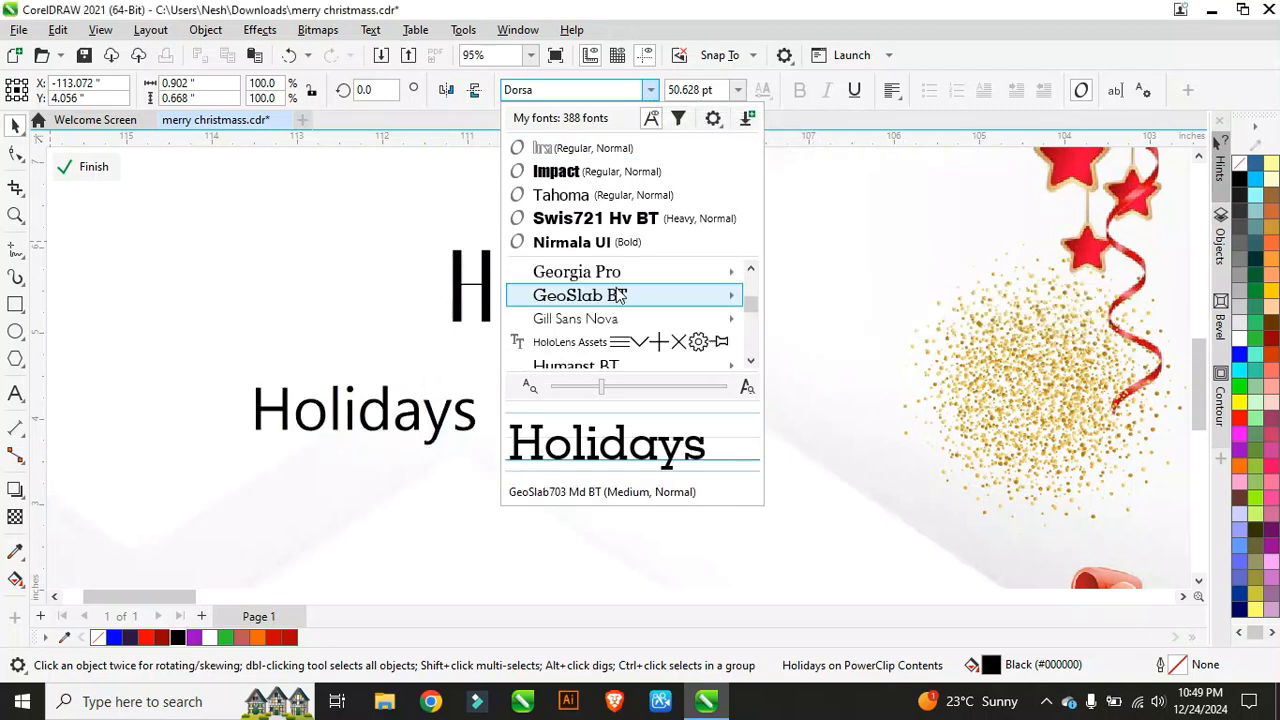
scroll(618, 295, down, 8)
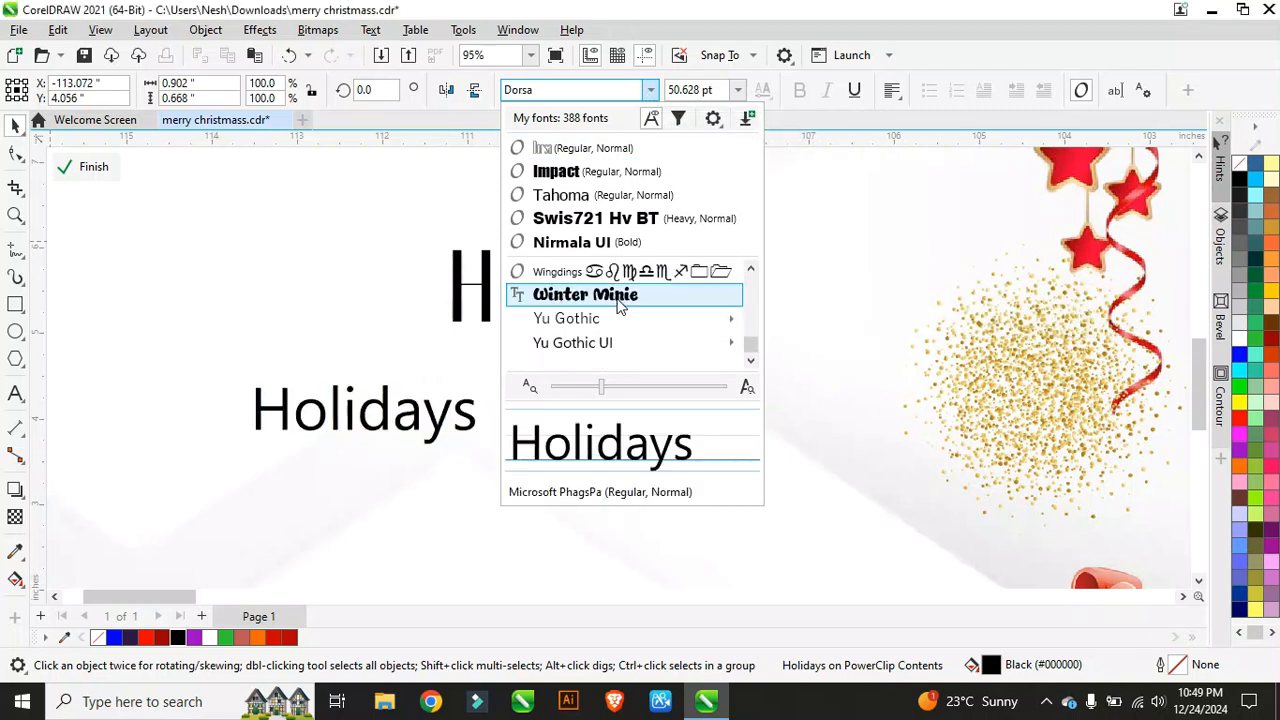
scroll(618, 303, up, 8)
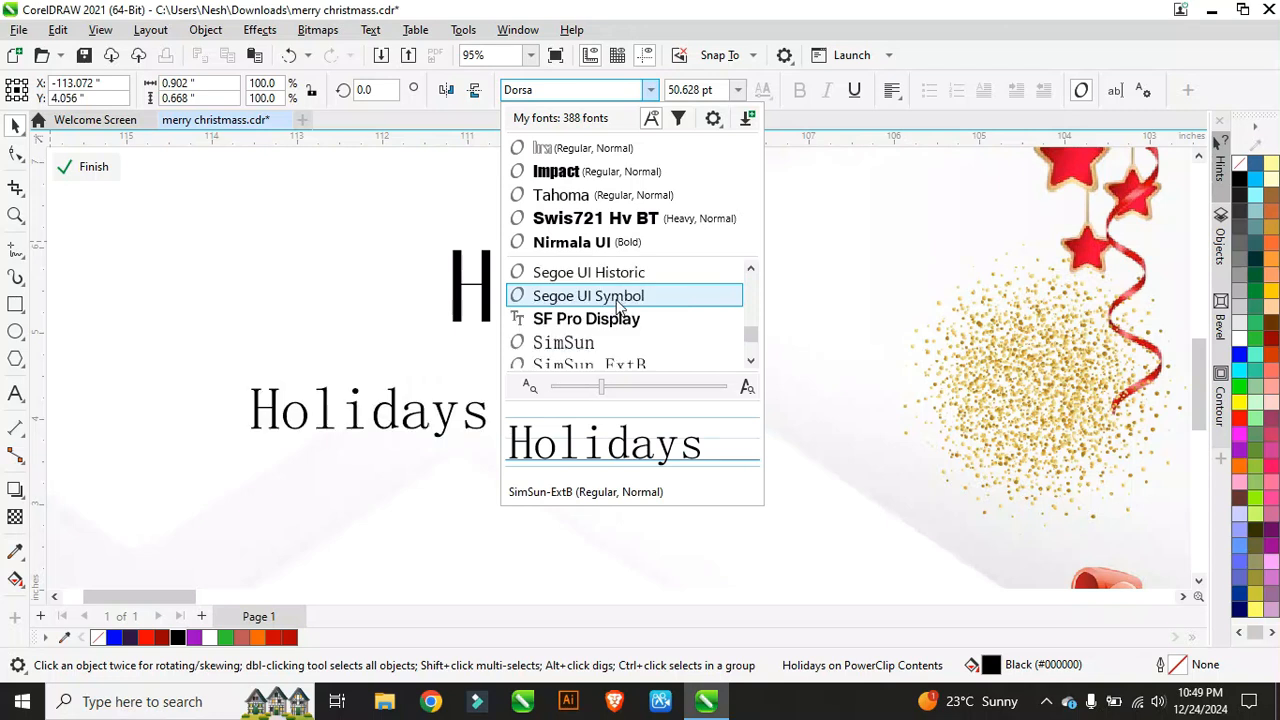
scroll(618, 304, up, 8)
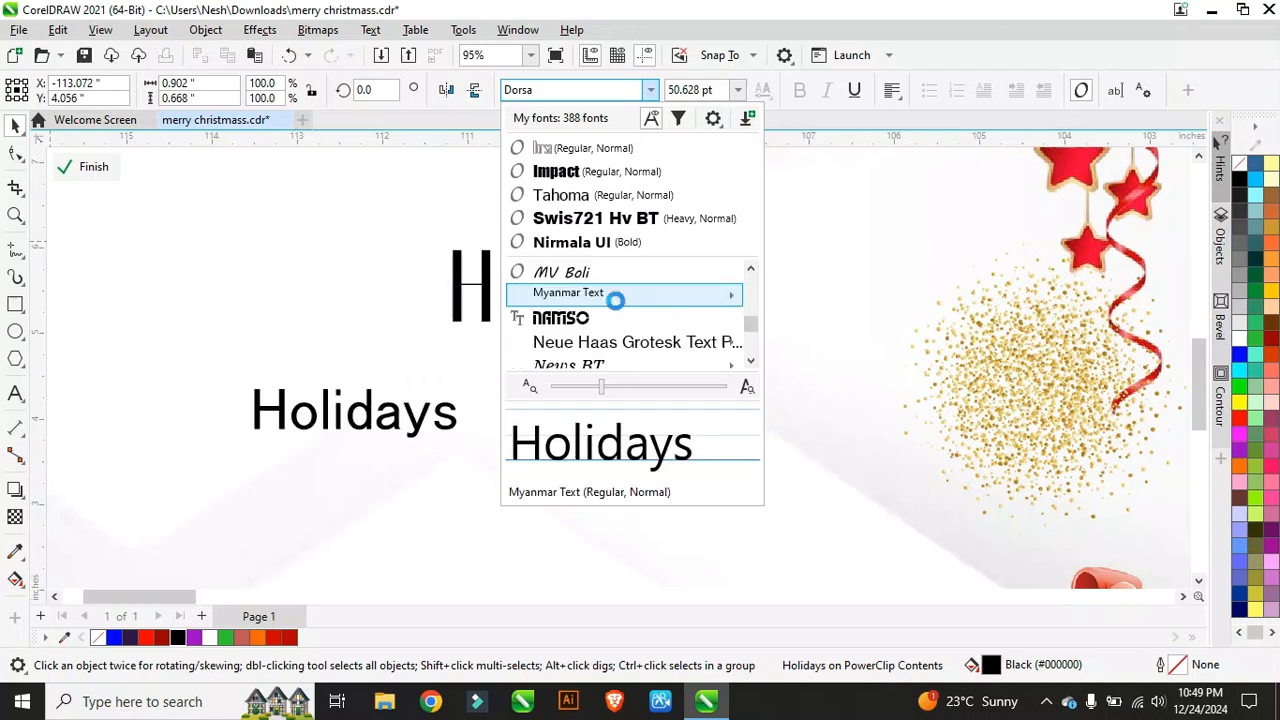
scroll(618, 305, up, 8)
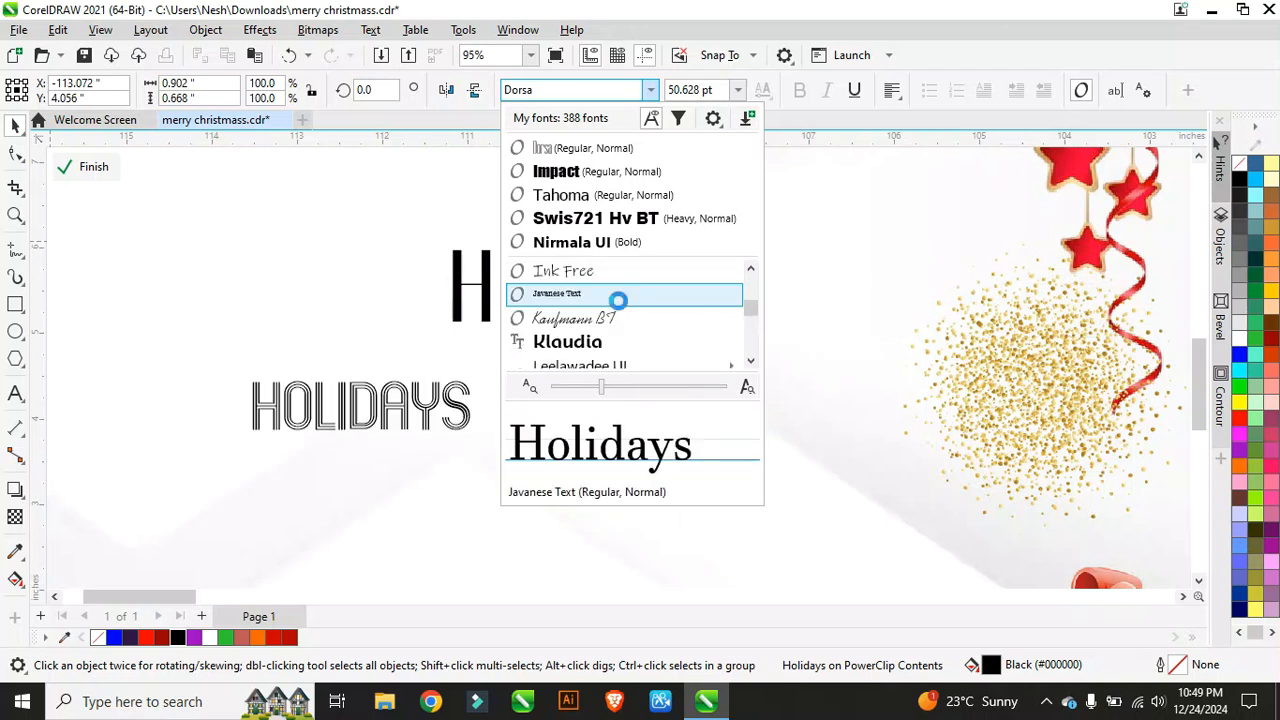
scroll(620, 305, up, 8)
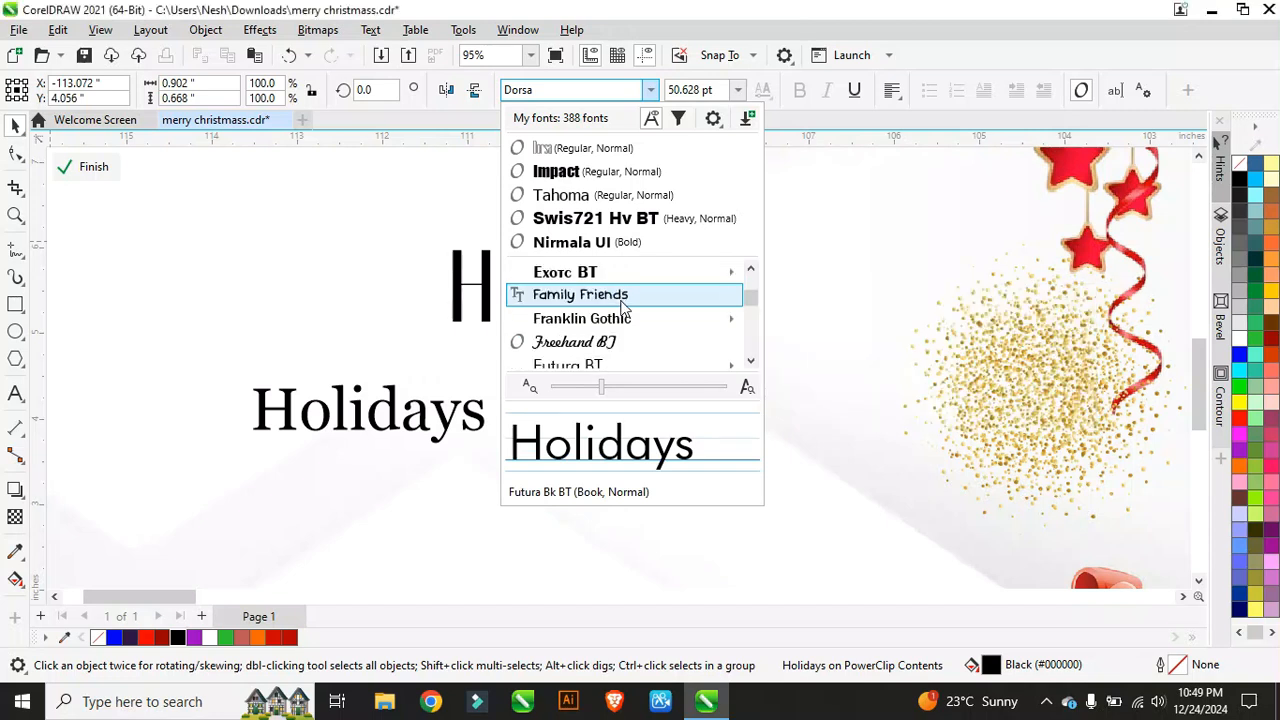
scroll(623, 300, up, 6)
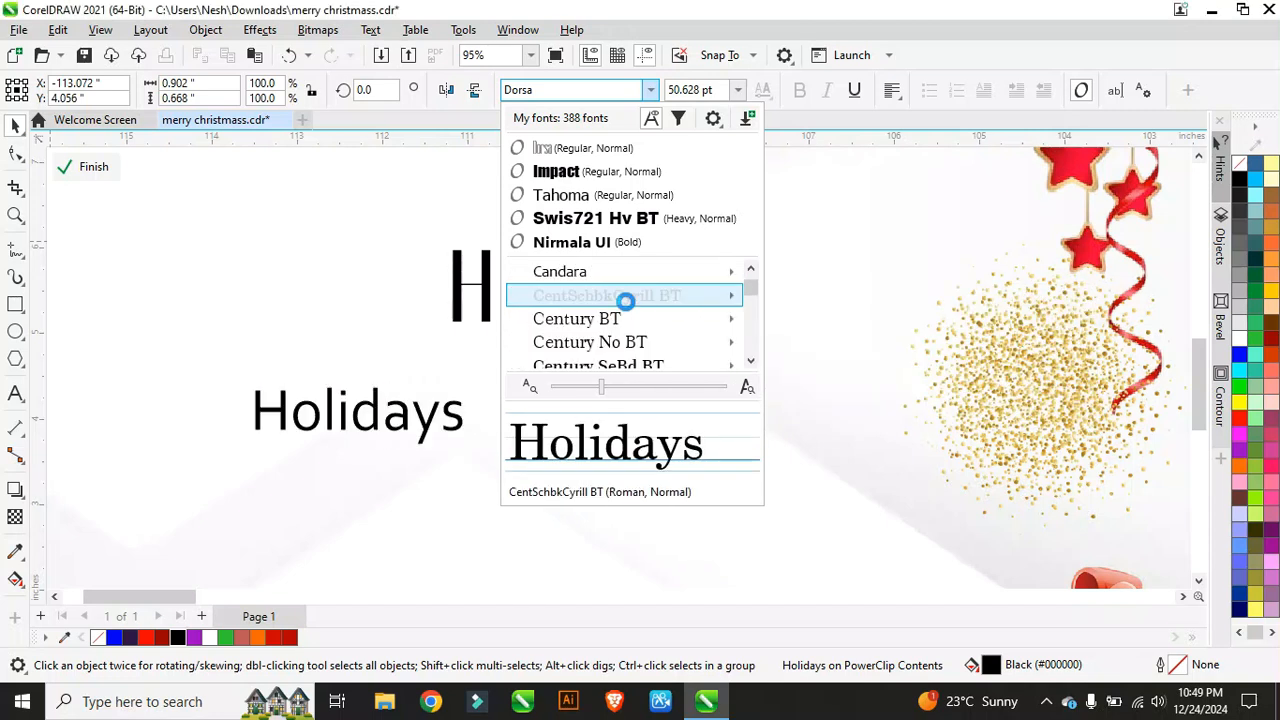
scroll(634, 309, down, 5)
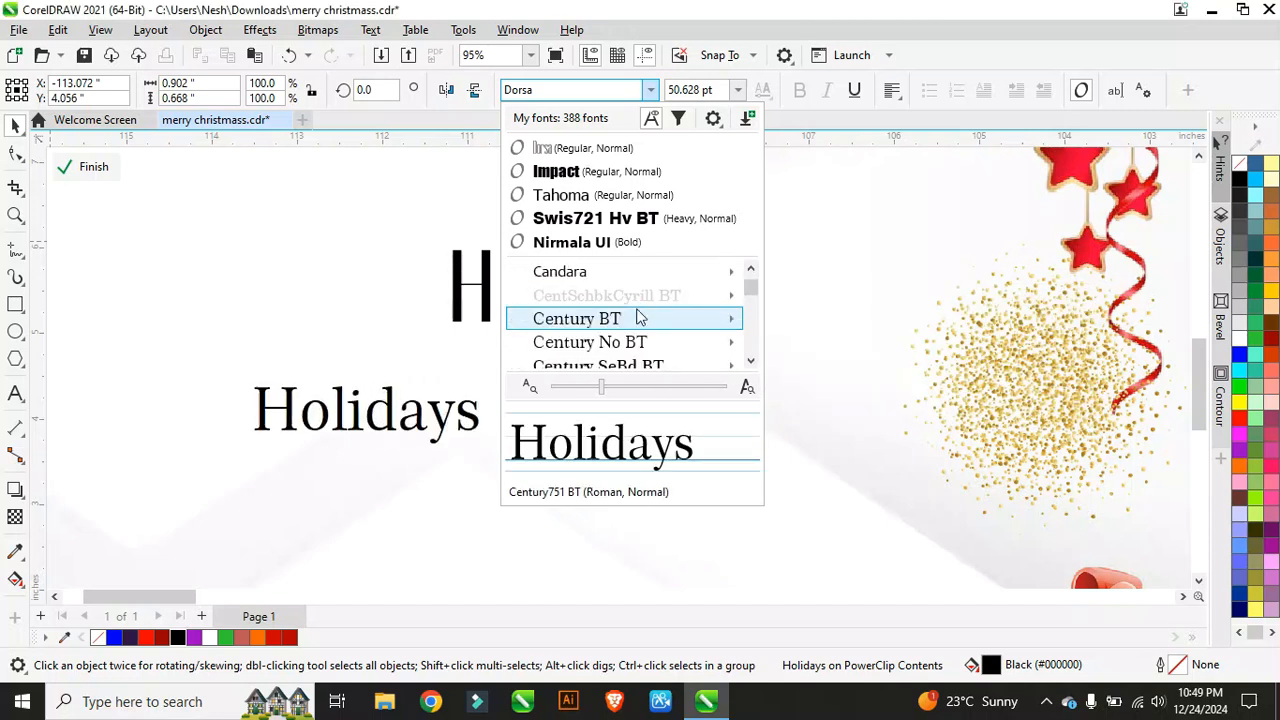
mouse_move(641, 316)
scroll(641, 316, up, 6)
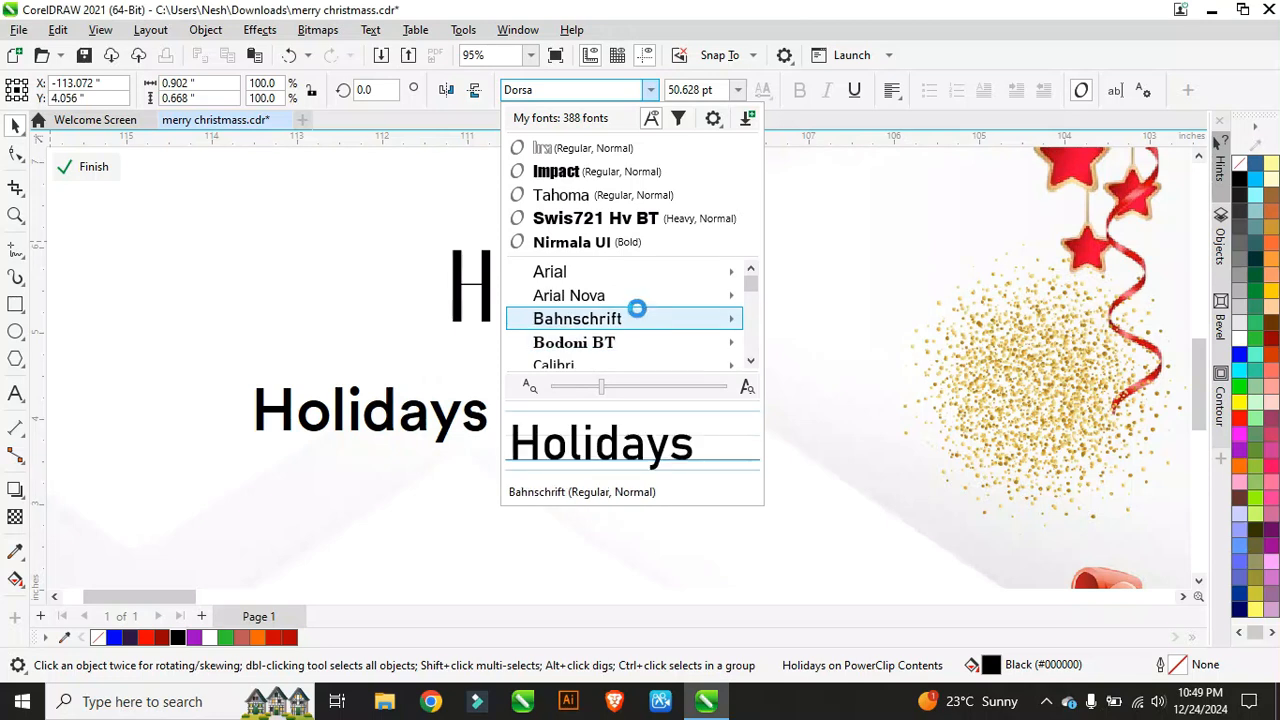
scroll(643, 316, down, 5)
scroll(641, 317, down, 7)
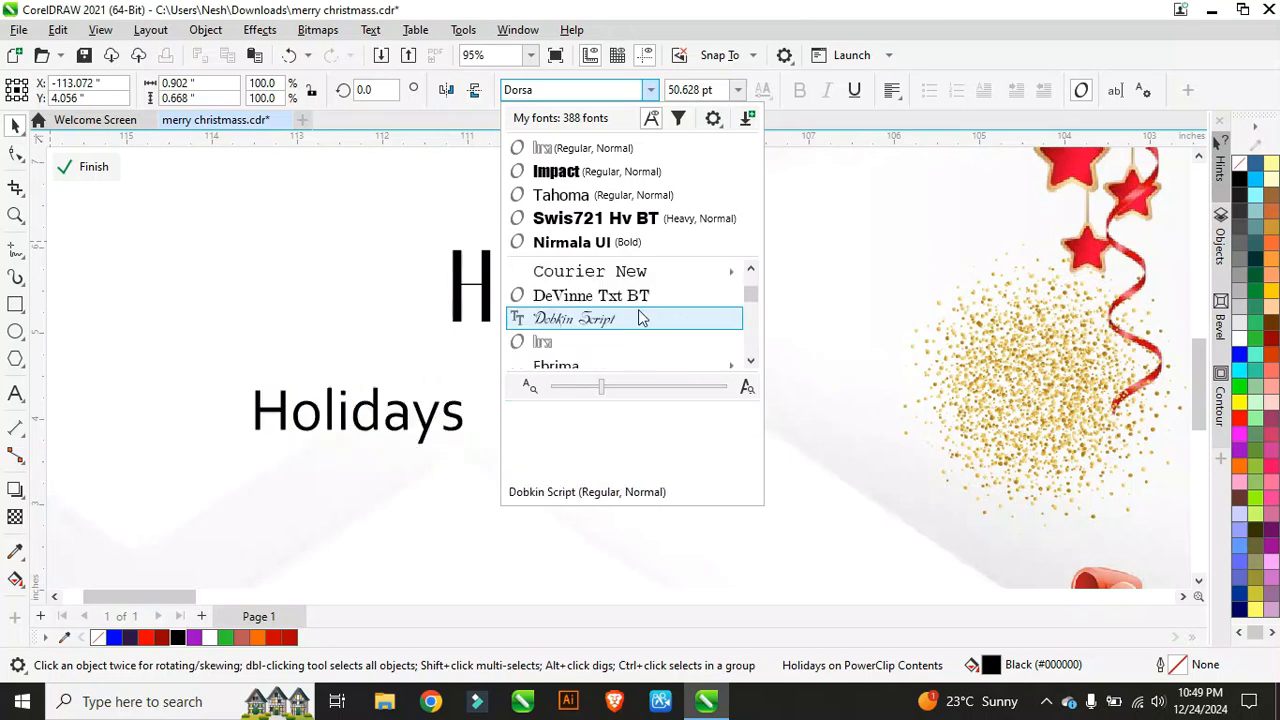
scroll(641, 317, down, 5)
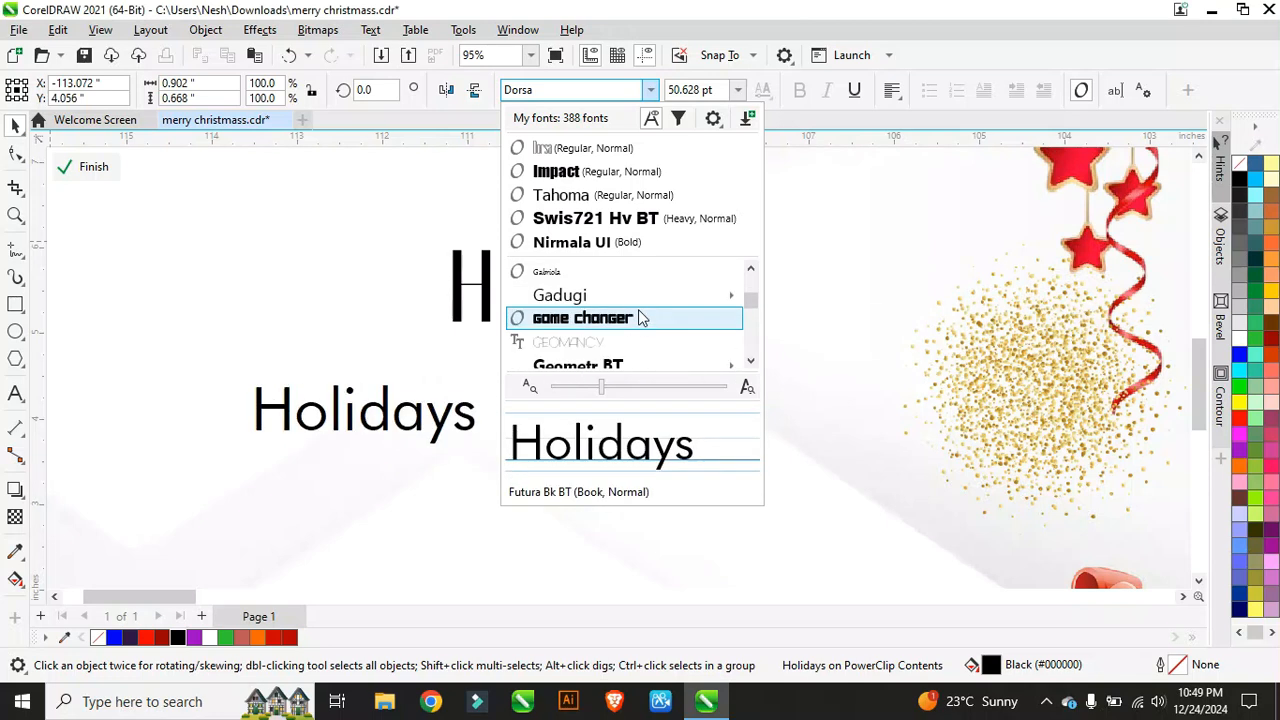
scroll(641, 317, down, 6)
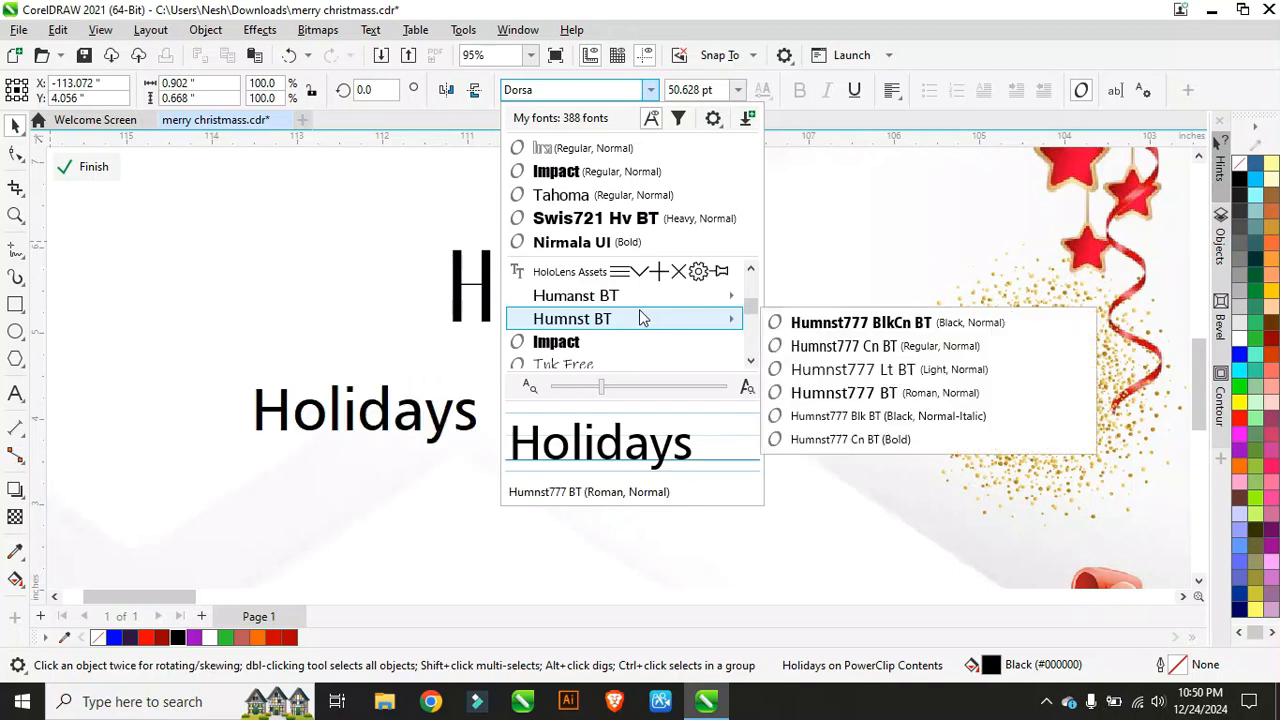
scroll(641, 318, down, 1)
scroll(641, 318, up, 1)
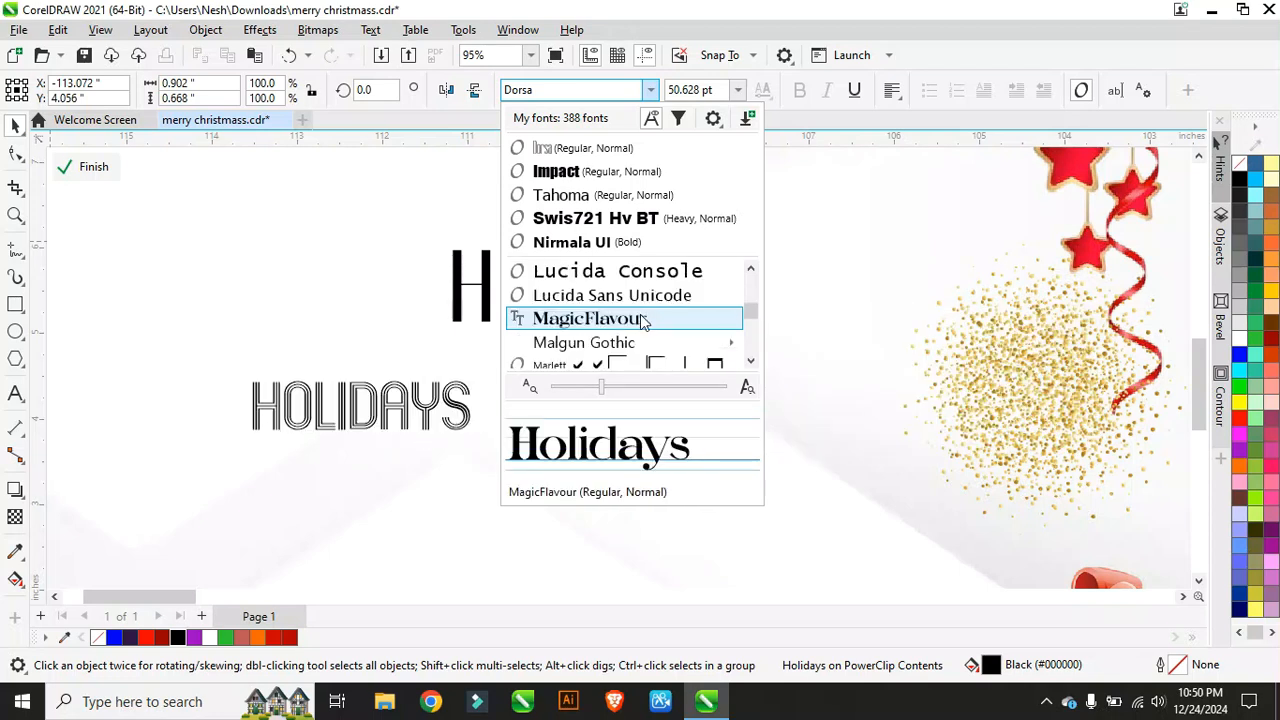
click(641, 318)
Step: Enlarge Holidays to about 347% and tuck it centred just beneath Happy
scroll(318, 352, down, 3)
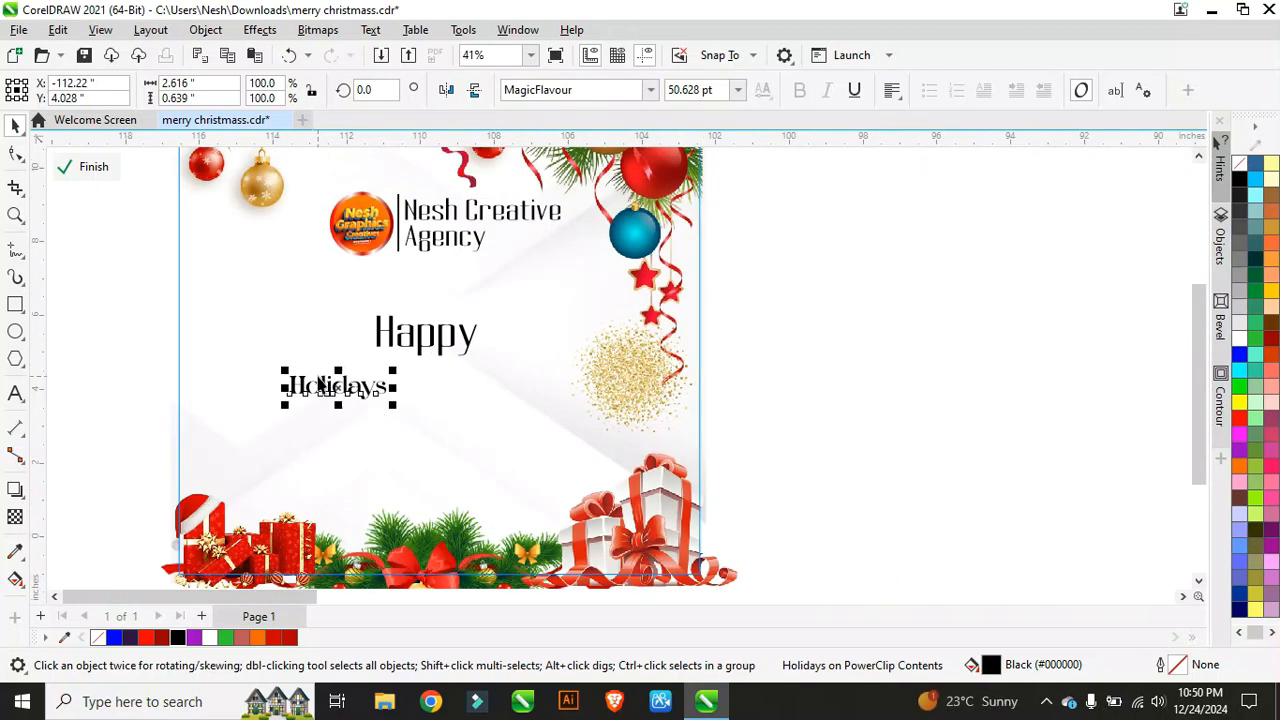
drag(394, 405, 612, 468)
click(428, 343)
drag(428, 343, 430, 342)
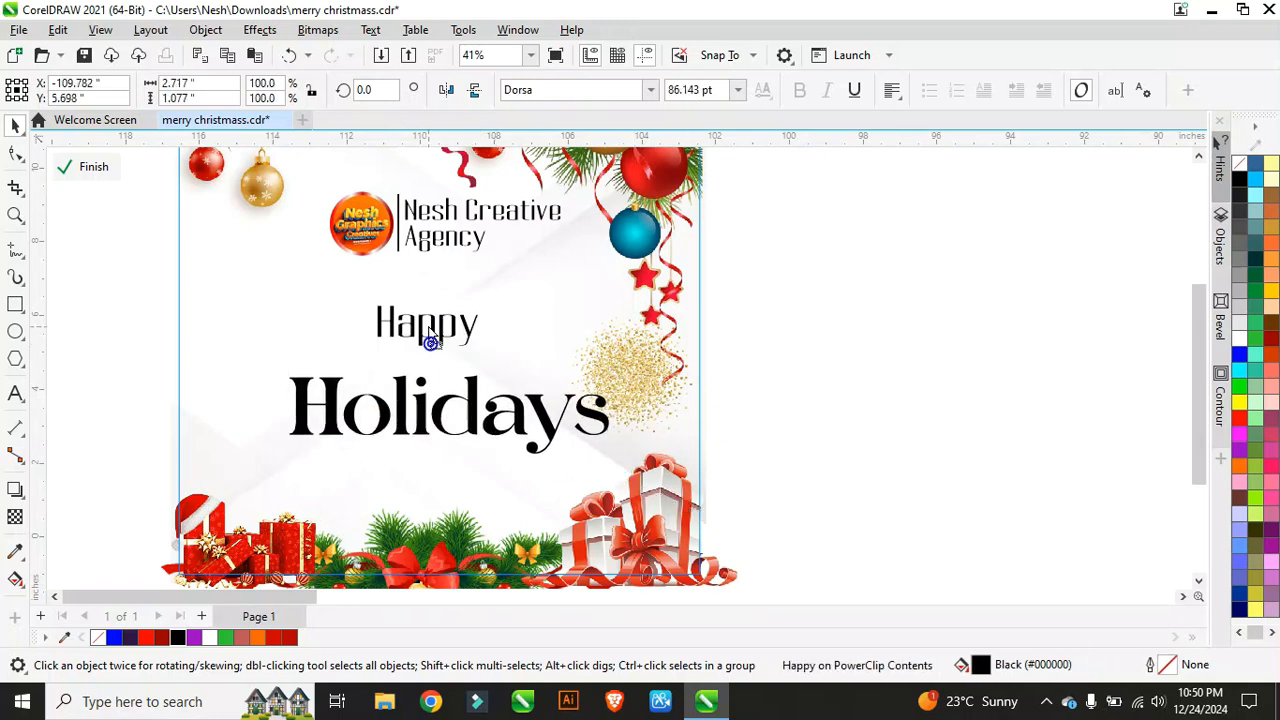
click(473, 405)
drag(480, 405, 432, 405)
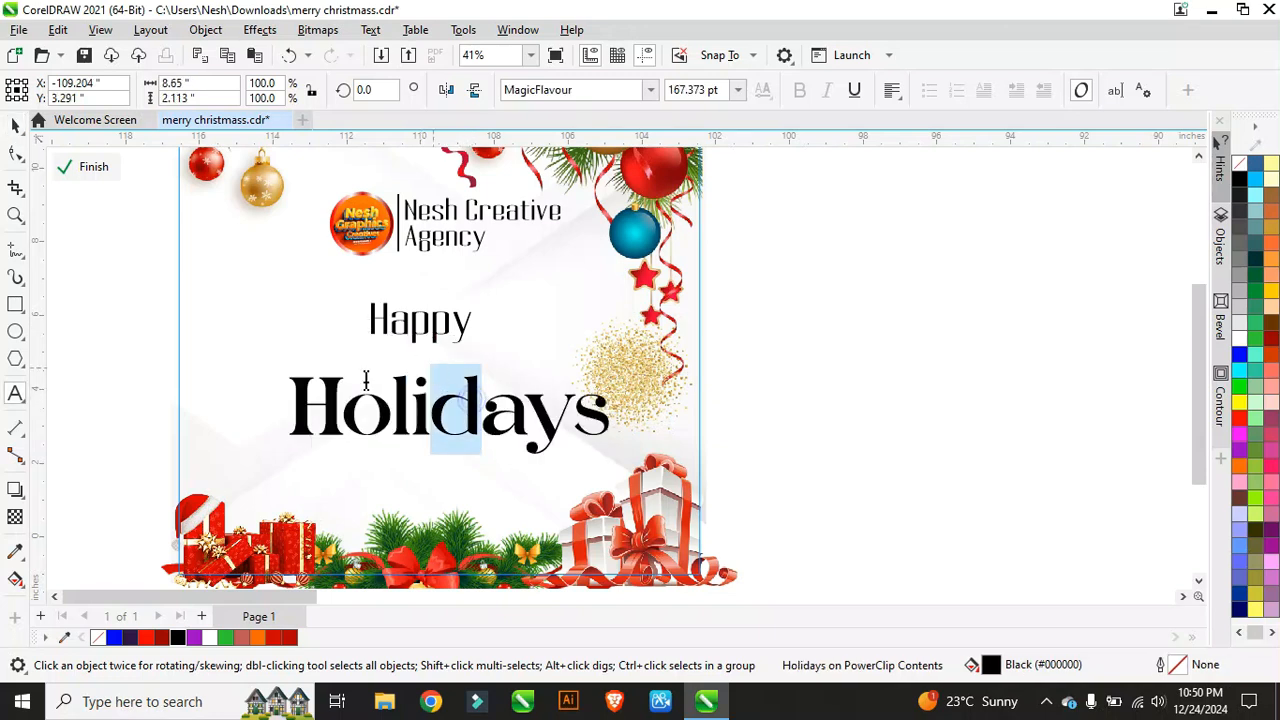
click(16, 126)
click(430, 415)
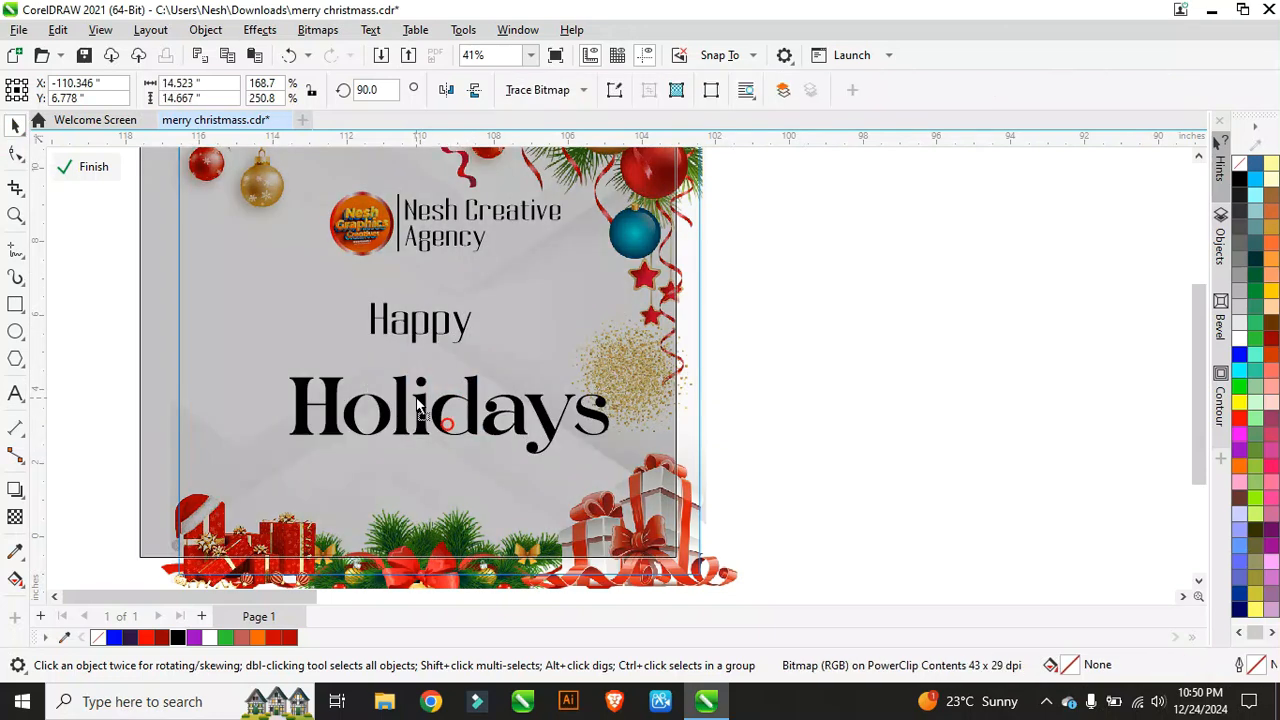
click(288, 55)
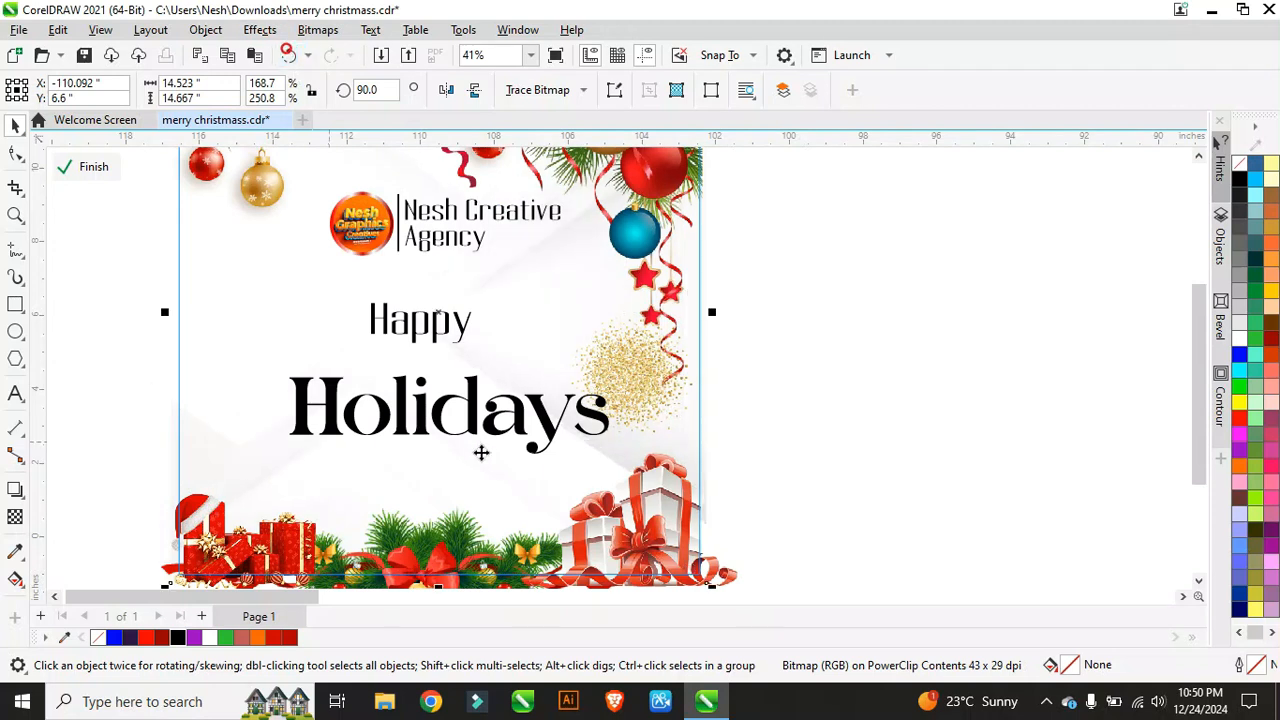
click(476, 408)
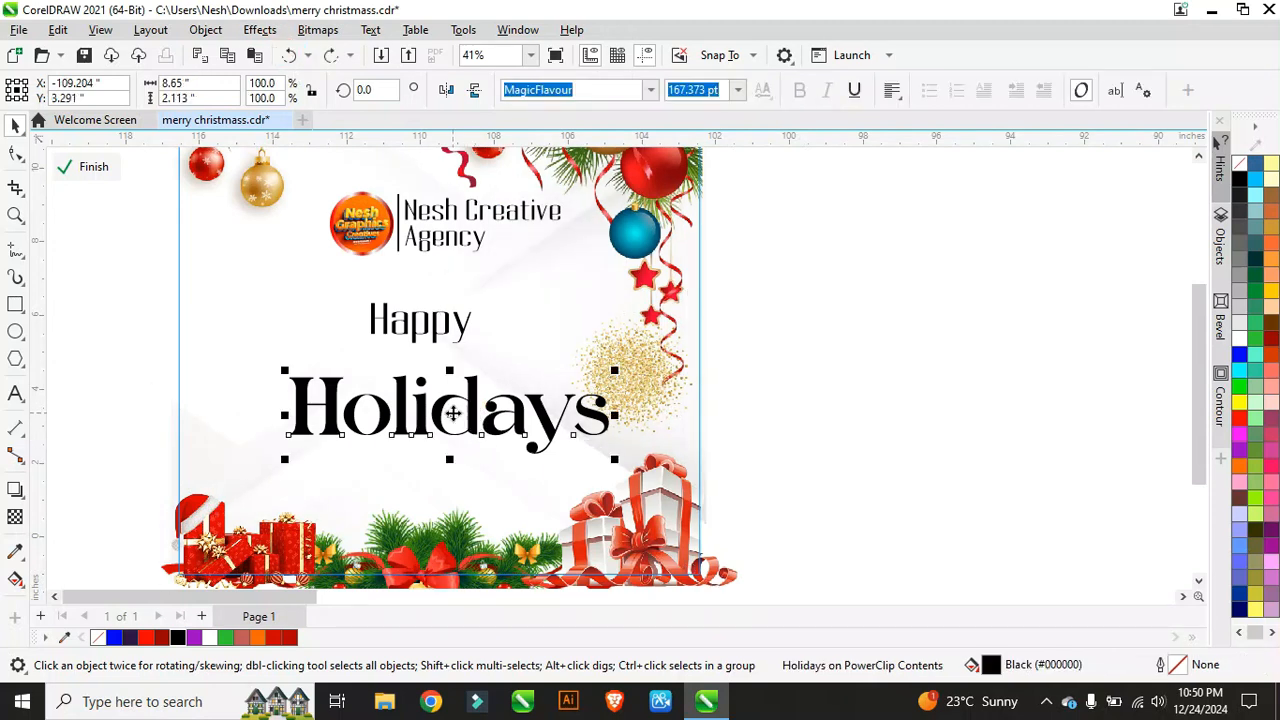
drag(452, 413, 425, 400)
Step: Add a full stop after Holidays and fill it red
key(F8)
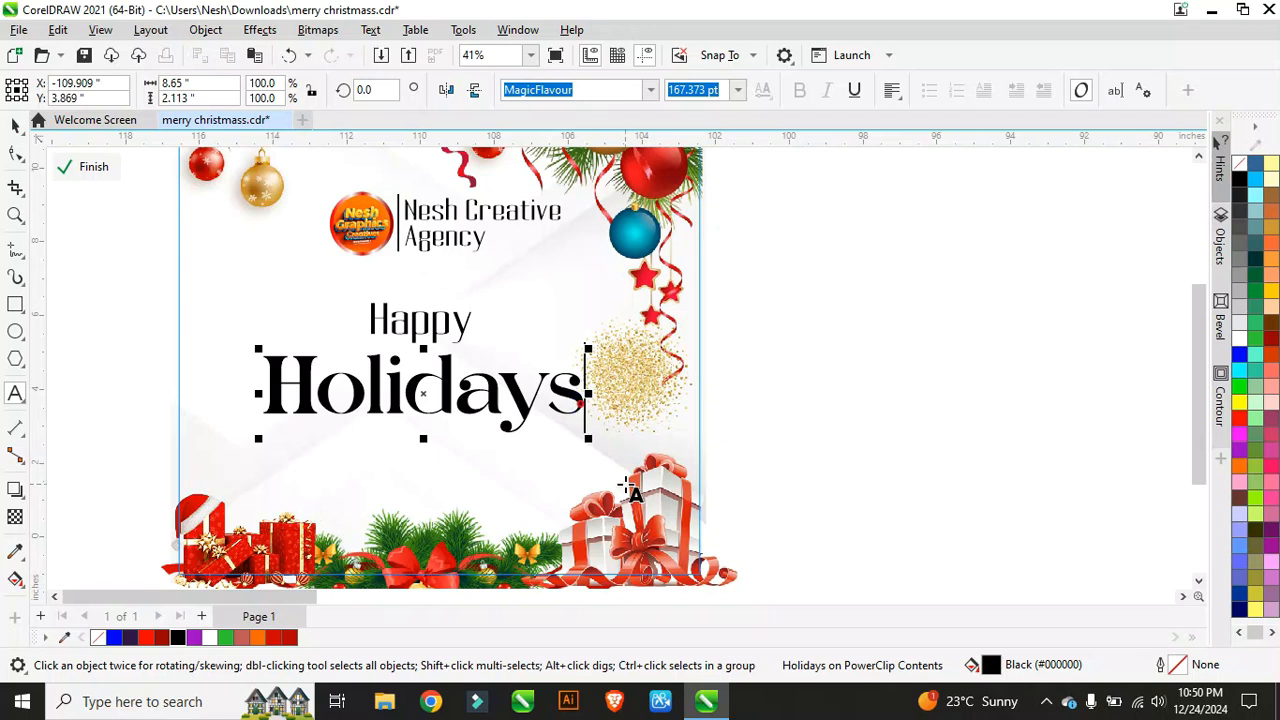
text(.)
click(13, 127)
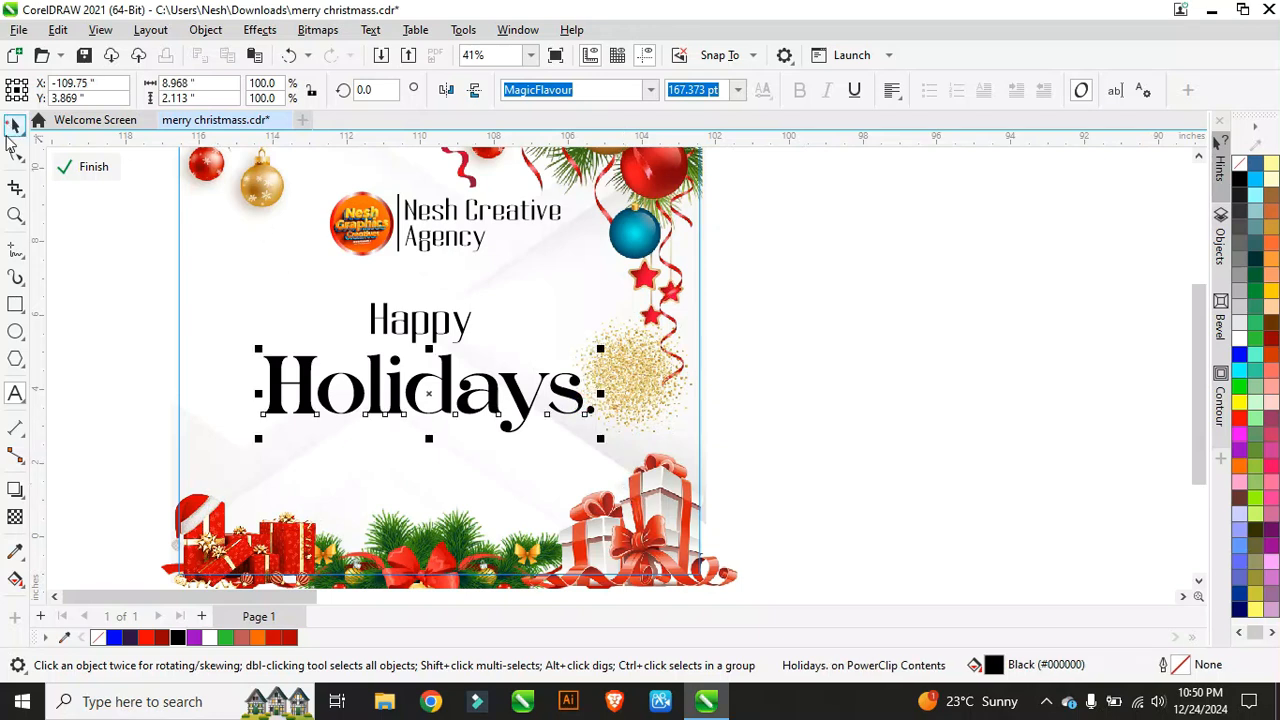
click(145, 639)
click(356, 393)
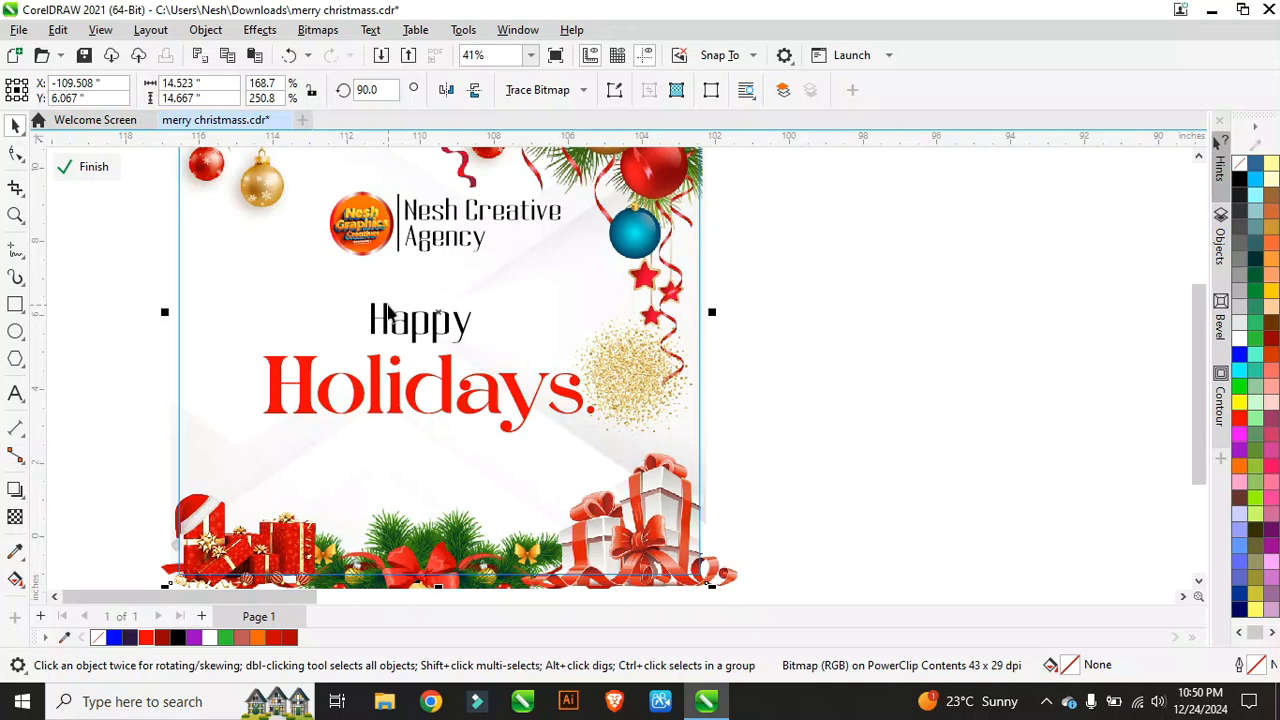
Step: Give Happy a horizontal red-to-dark-red fountain fill
click(388, 313)
click(160, 640)
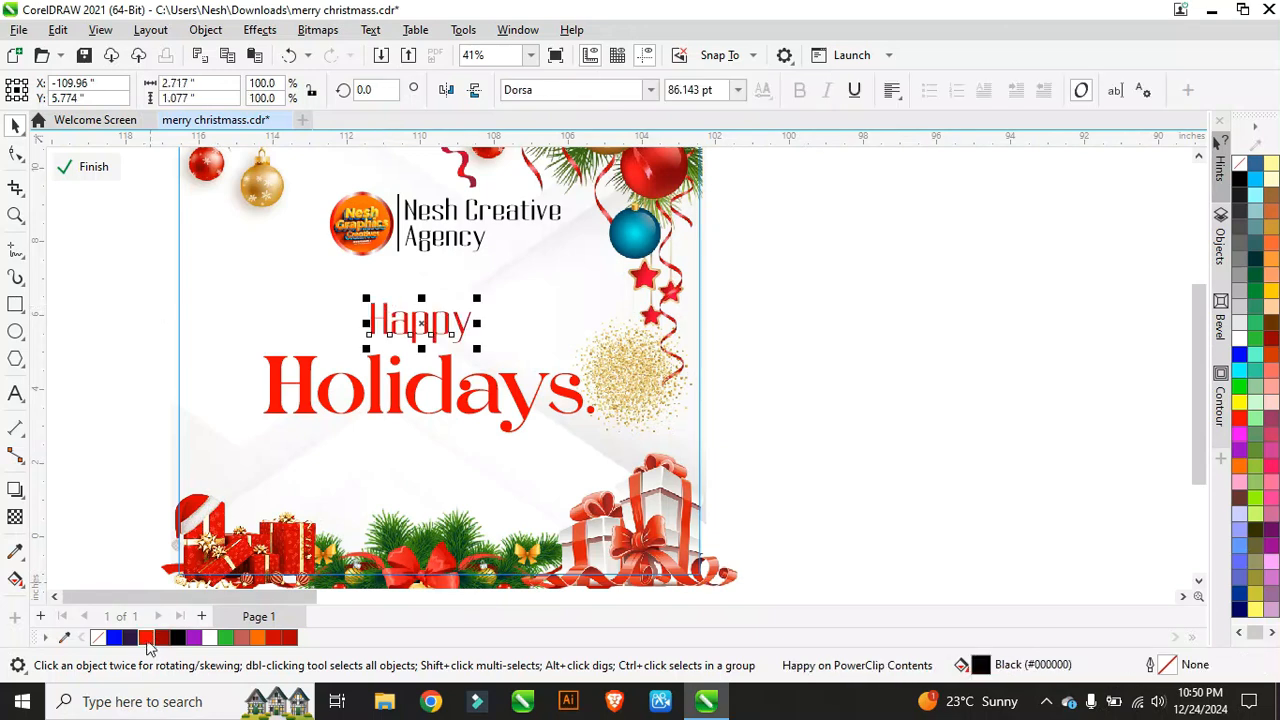
scroll(400, 405, up, 2)
scroll(423, 271, up, 3)
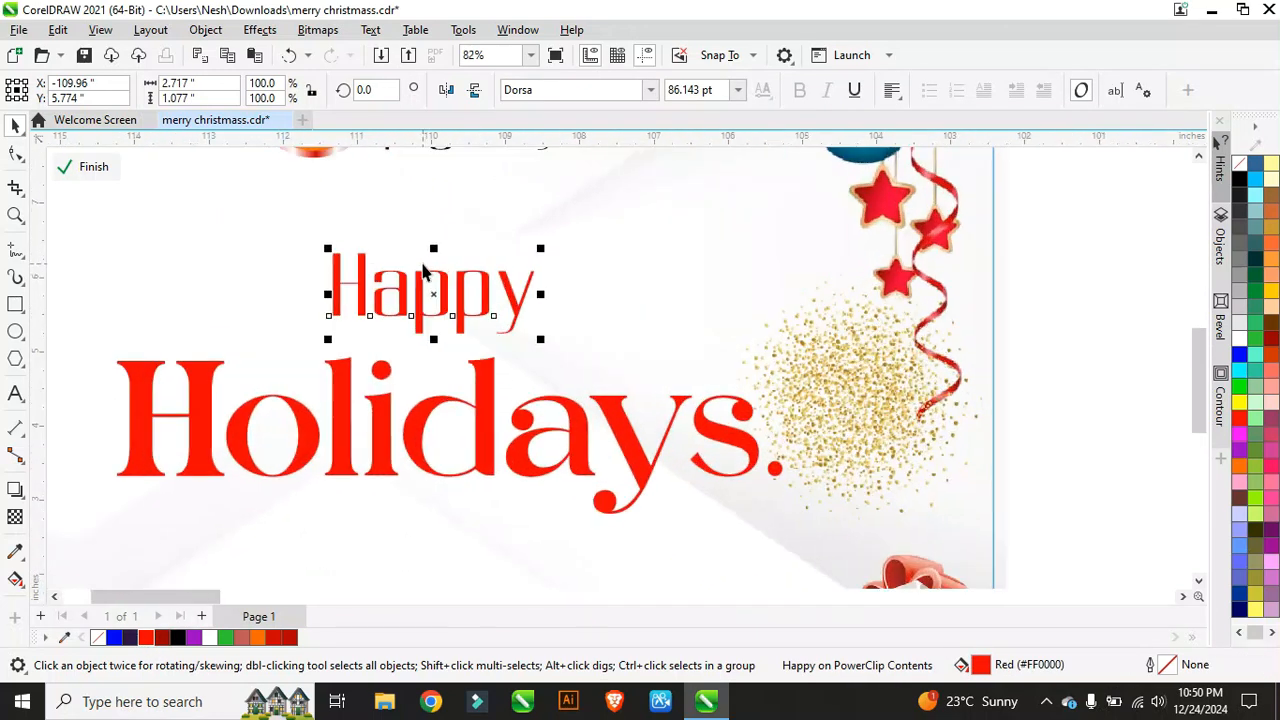
click(15, 580)
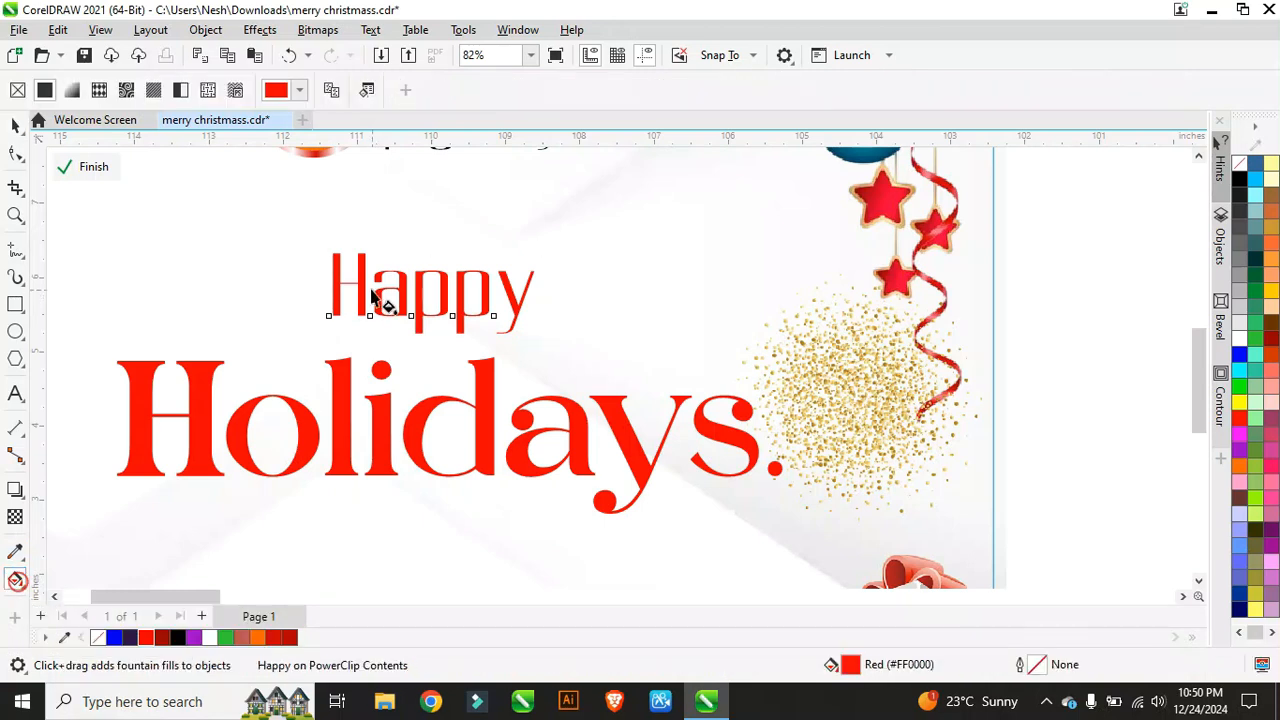
drag(362, 293, 513, 296)
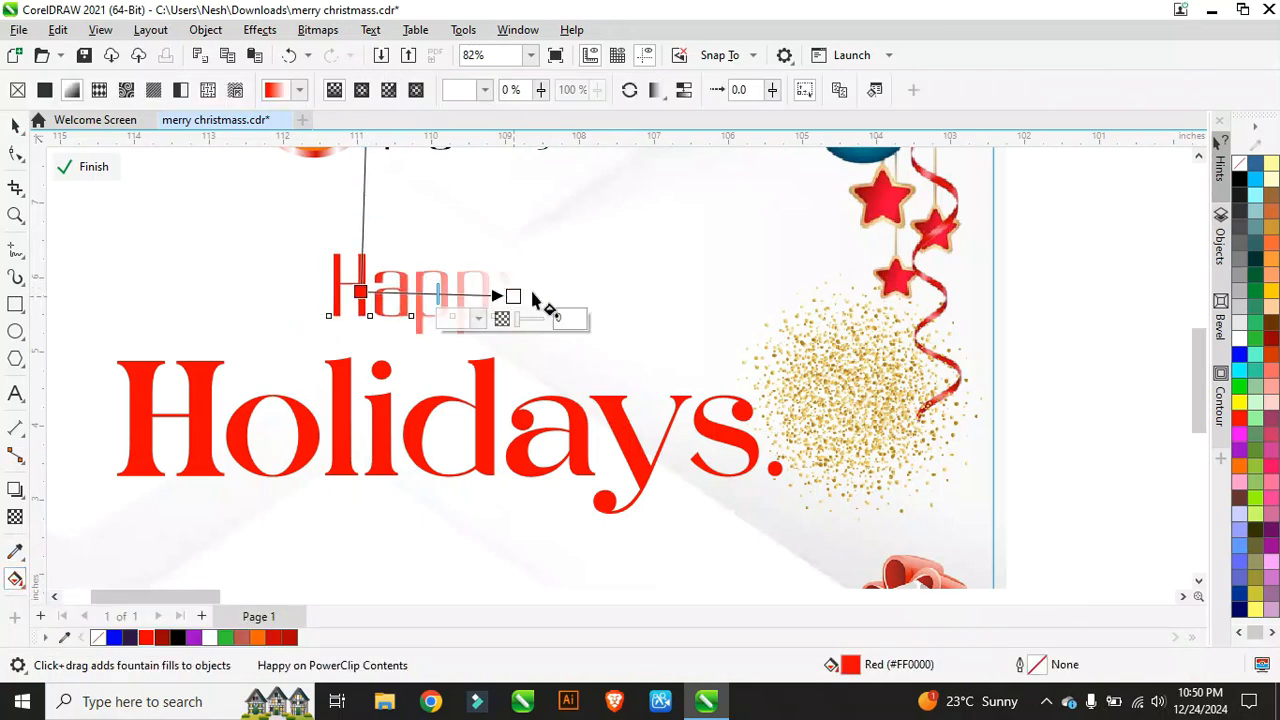
drag(1271, 338, 523, 288)
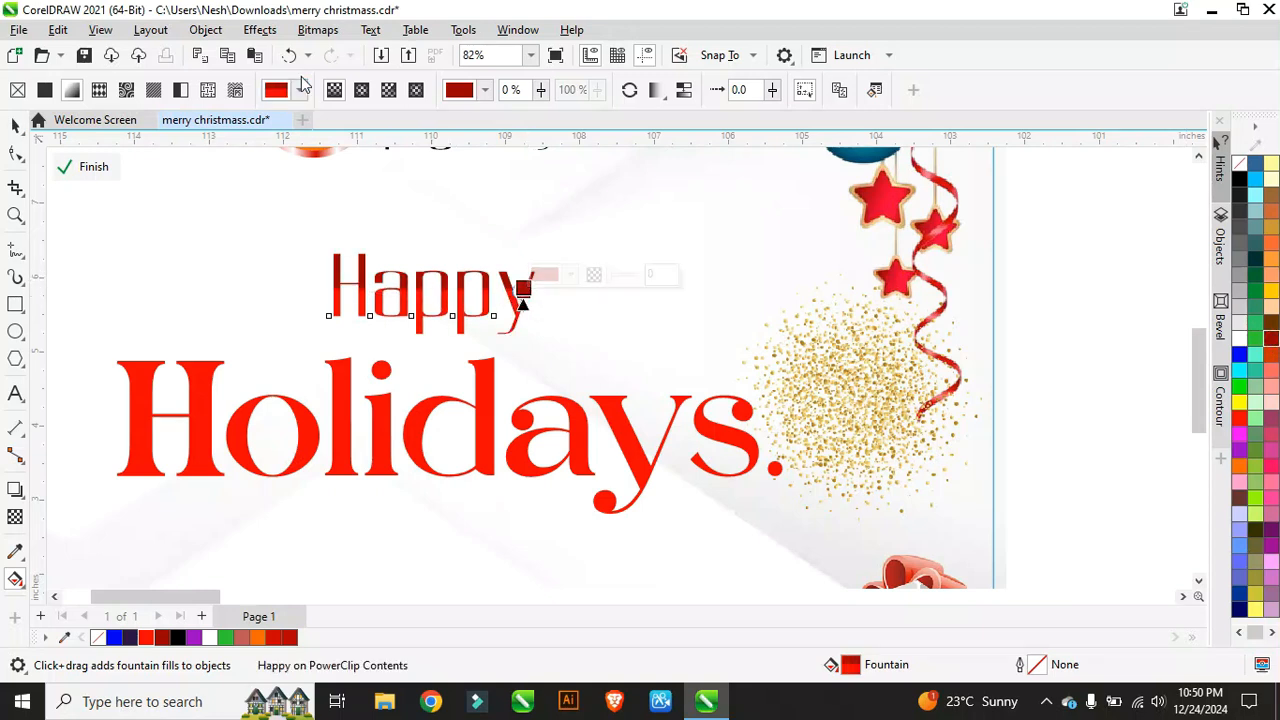
click(289, 55)
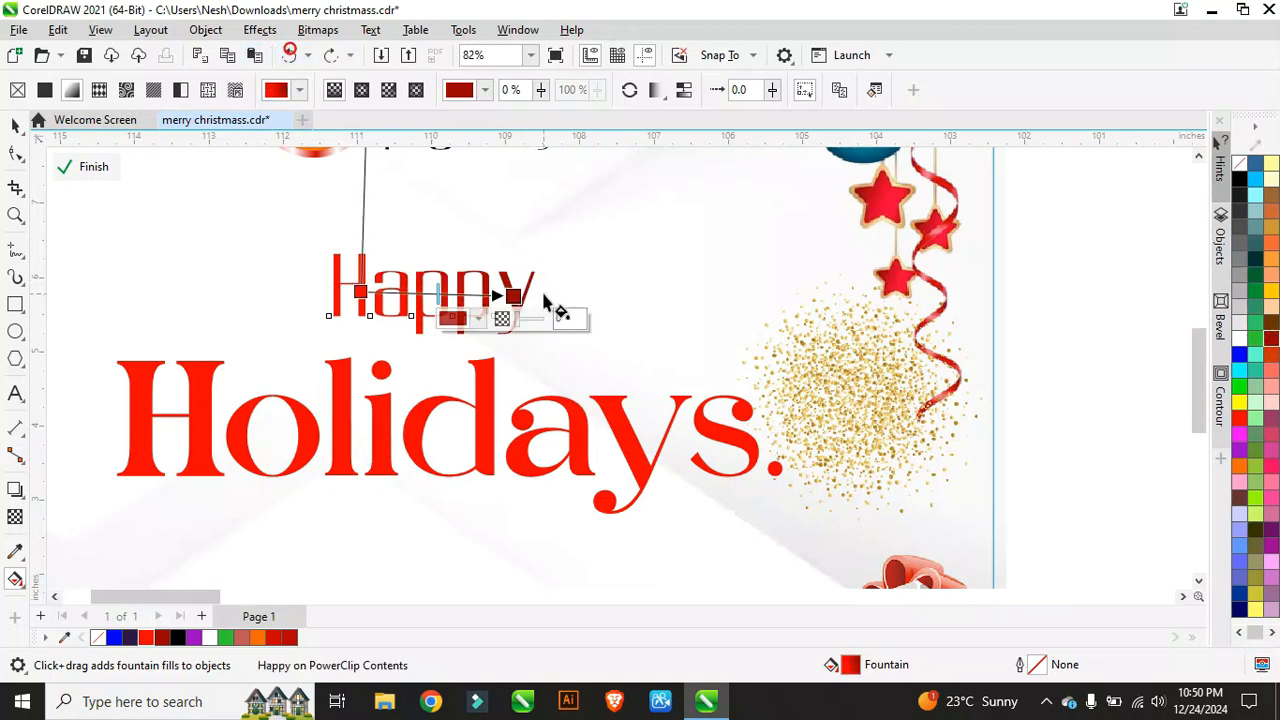
drag(514, 296, 530, 289)
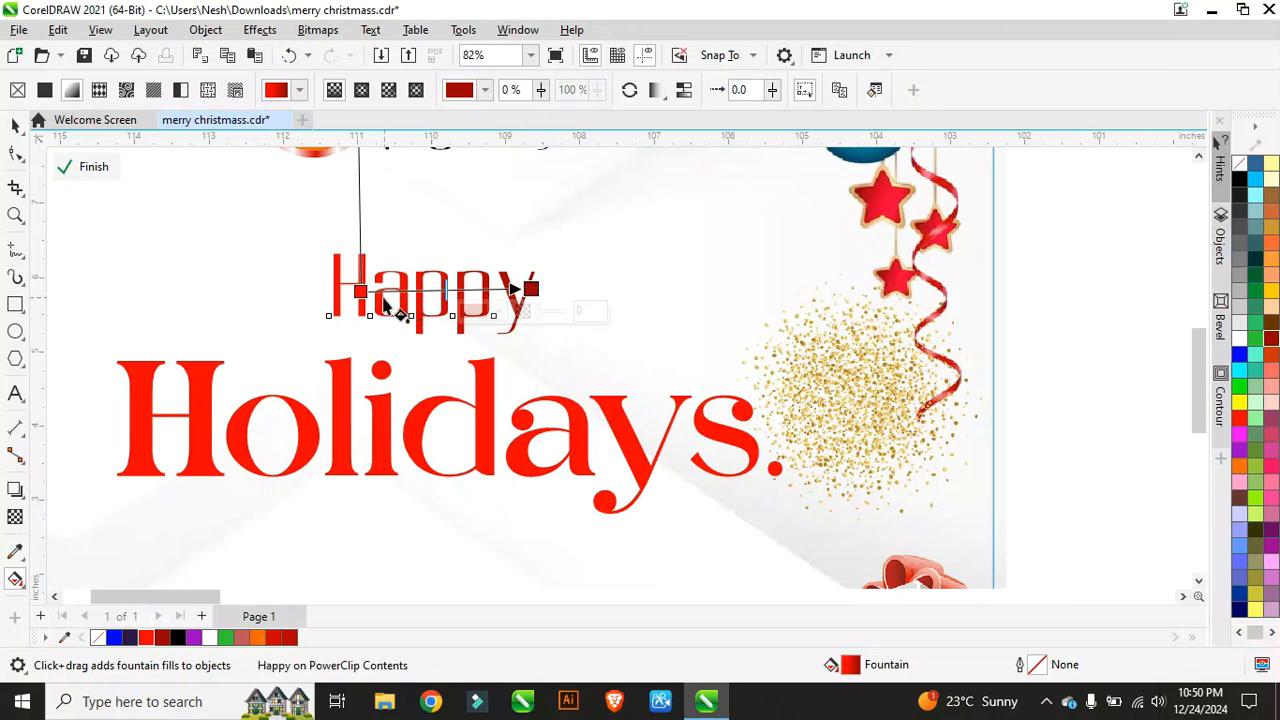
Step: Apply a left-to-right red-to-dark-red gradient across Holidays
click(641, 467)
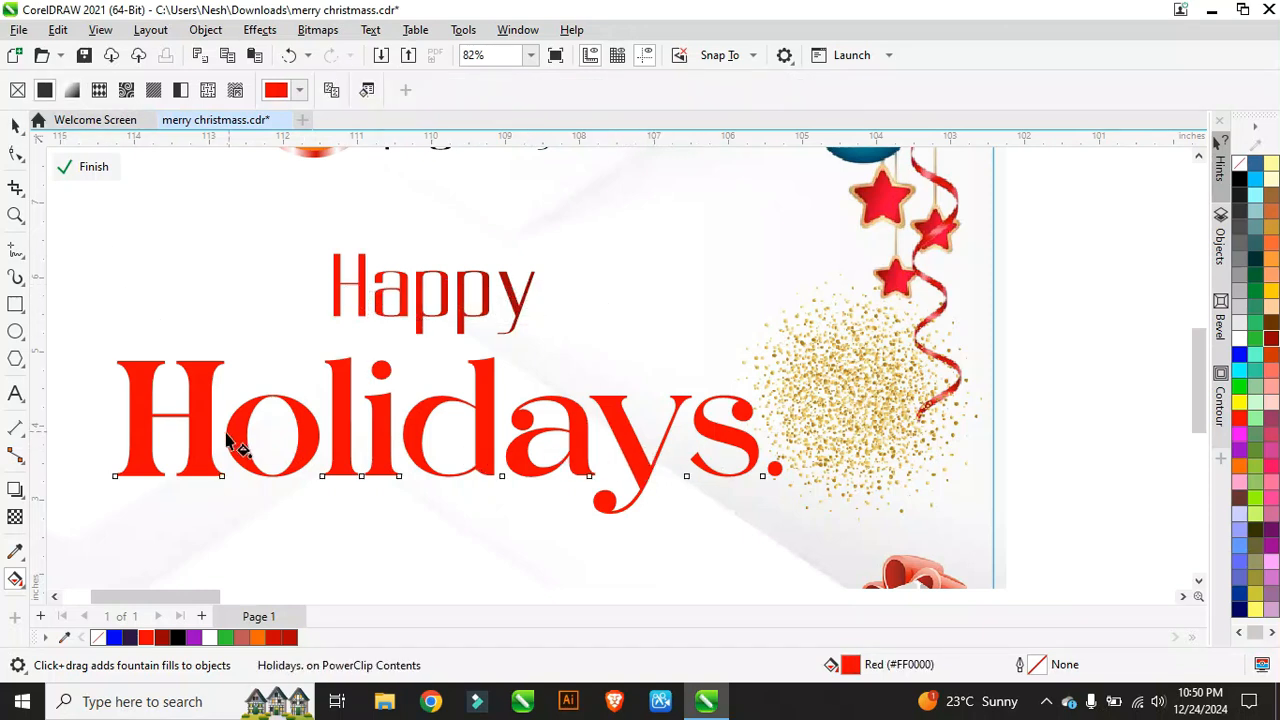
drag(202, 428, 645, 422)
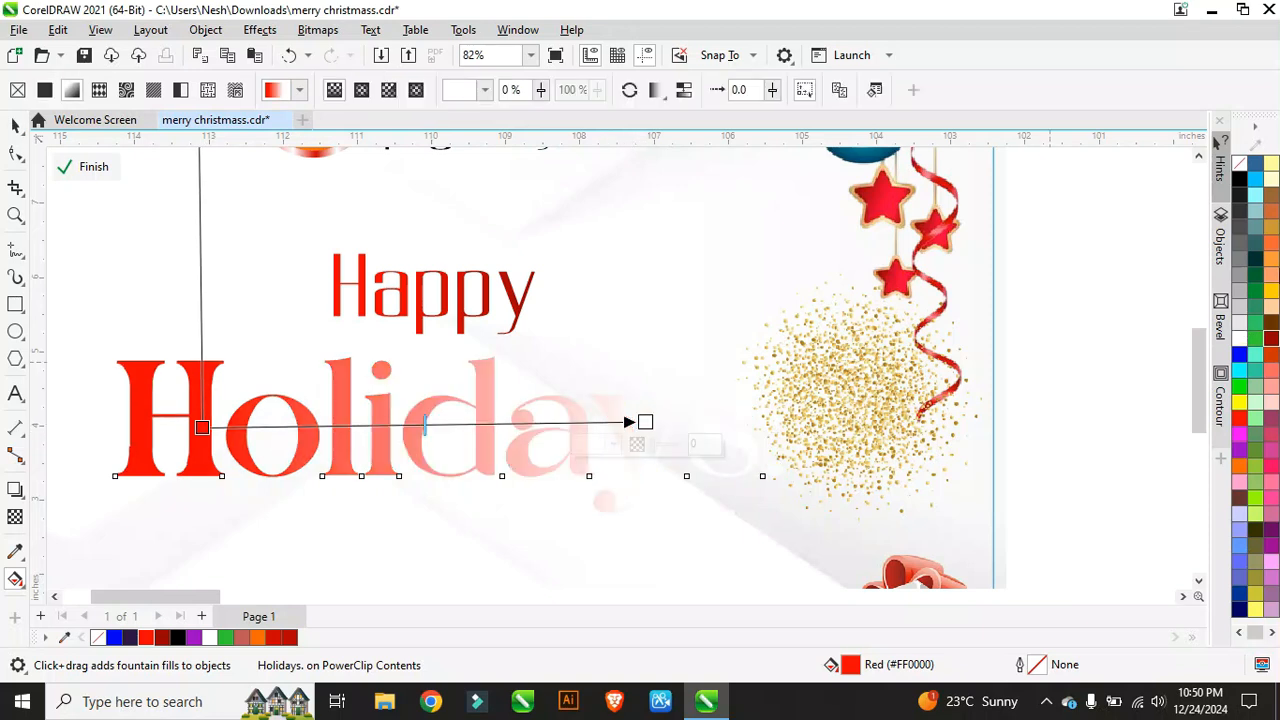
click(1270, 343)
scroll(435, 330, down, 2)
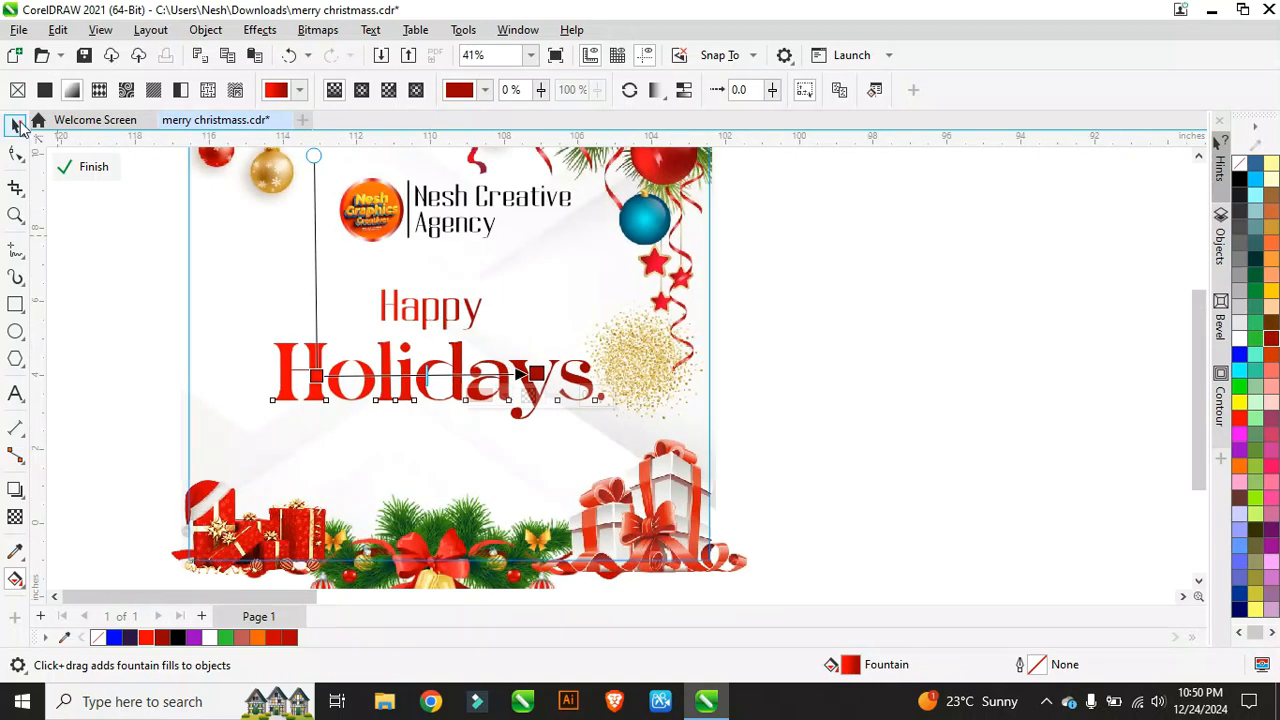
Step: Nudge the Holidays. heading slightly to the left
click(16, 124)
scroll(458, 357, up, 1)
scroll(460, 355, up, 1)
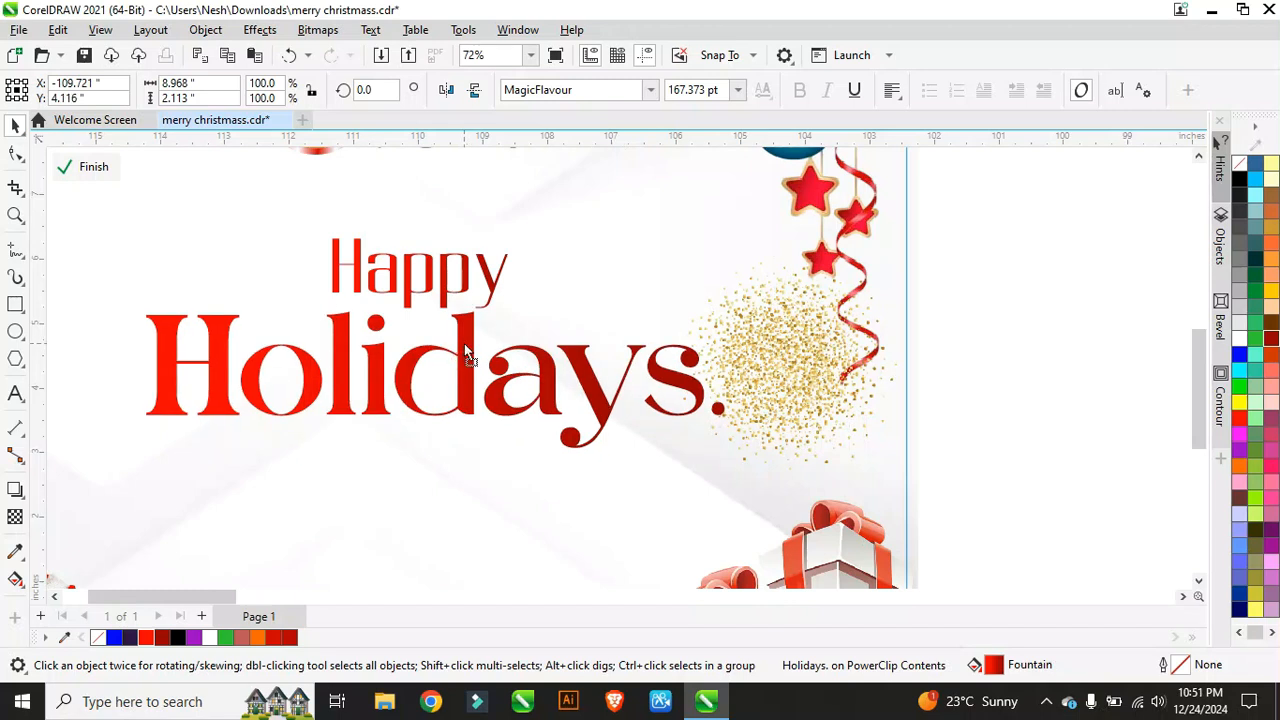
drag(464, 343, 457, 342)
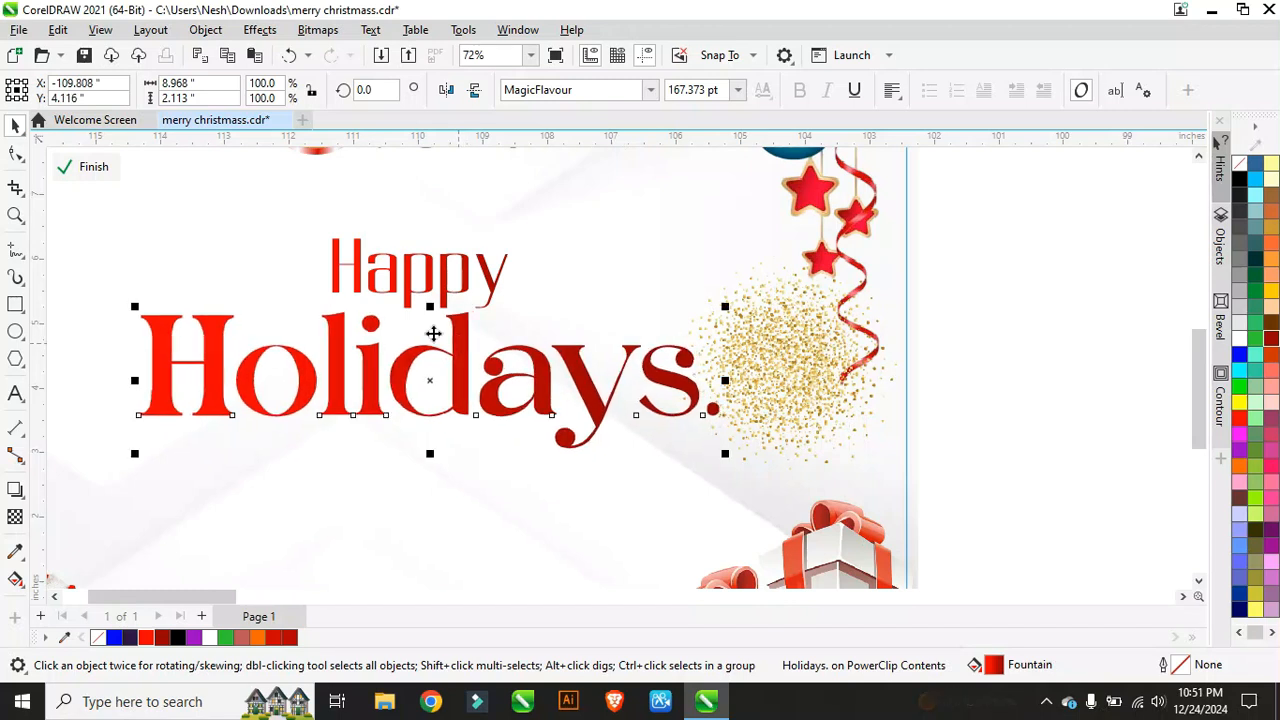
scroll(395, 329, down, 2)
scroll(376, 380, down, 1)
scroll(386, 180, up, 2)
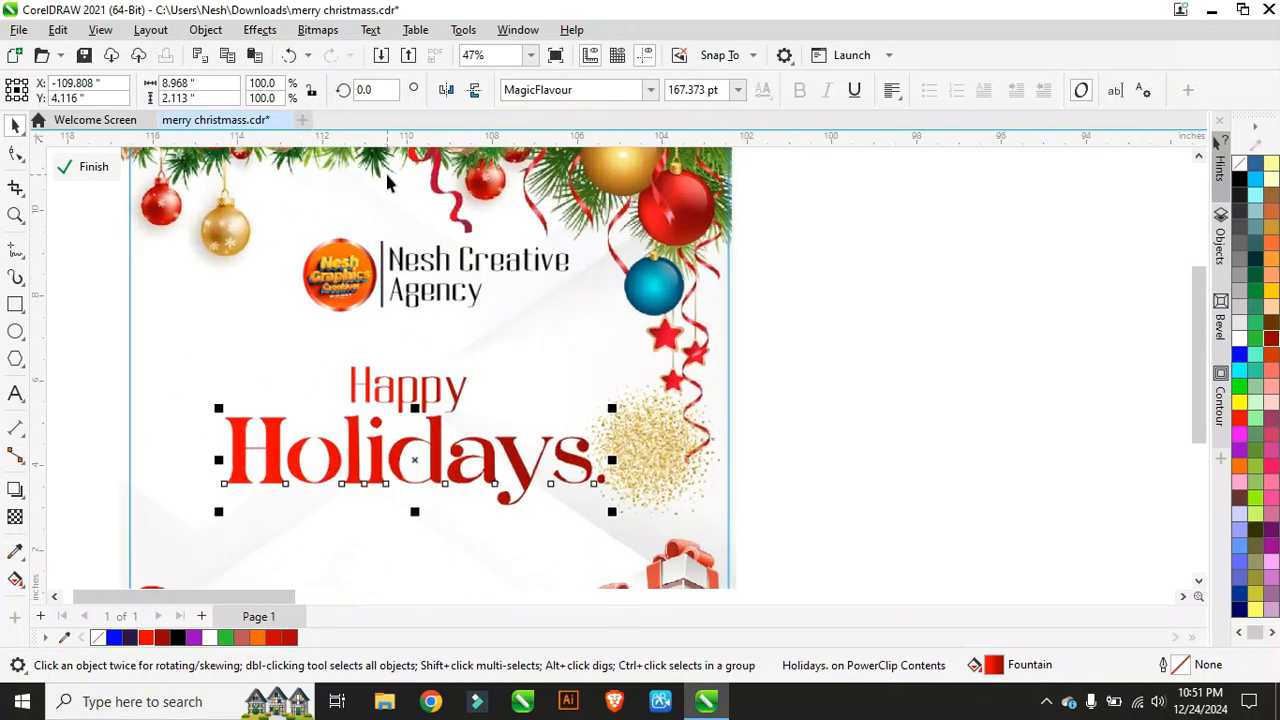
scroll(307, 309, down, 1)
Step: Shift the logo and agency name group slightly left to line up
drag(146, 228, 515, 335)
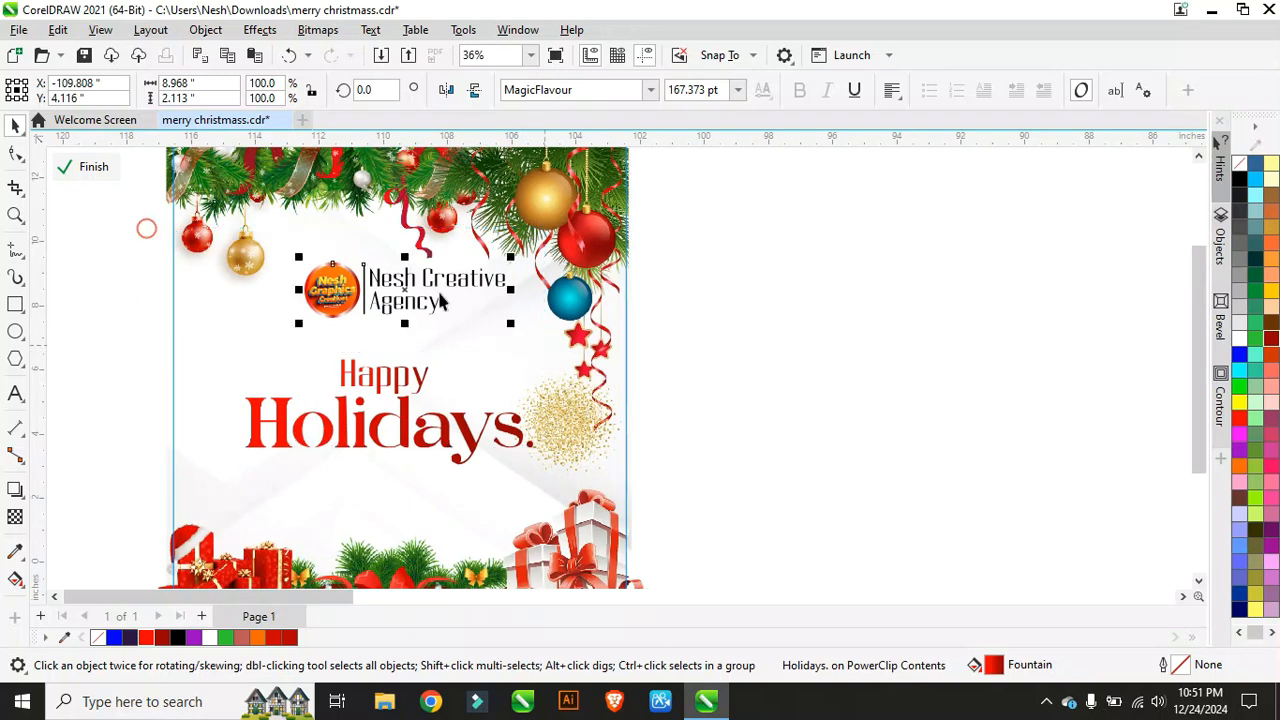
scroll(430, 298, up, 1)
scroll(403, 314, up, 1)
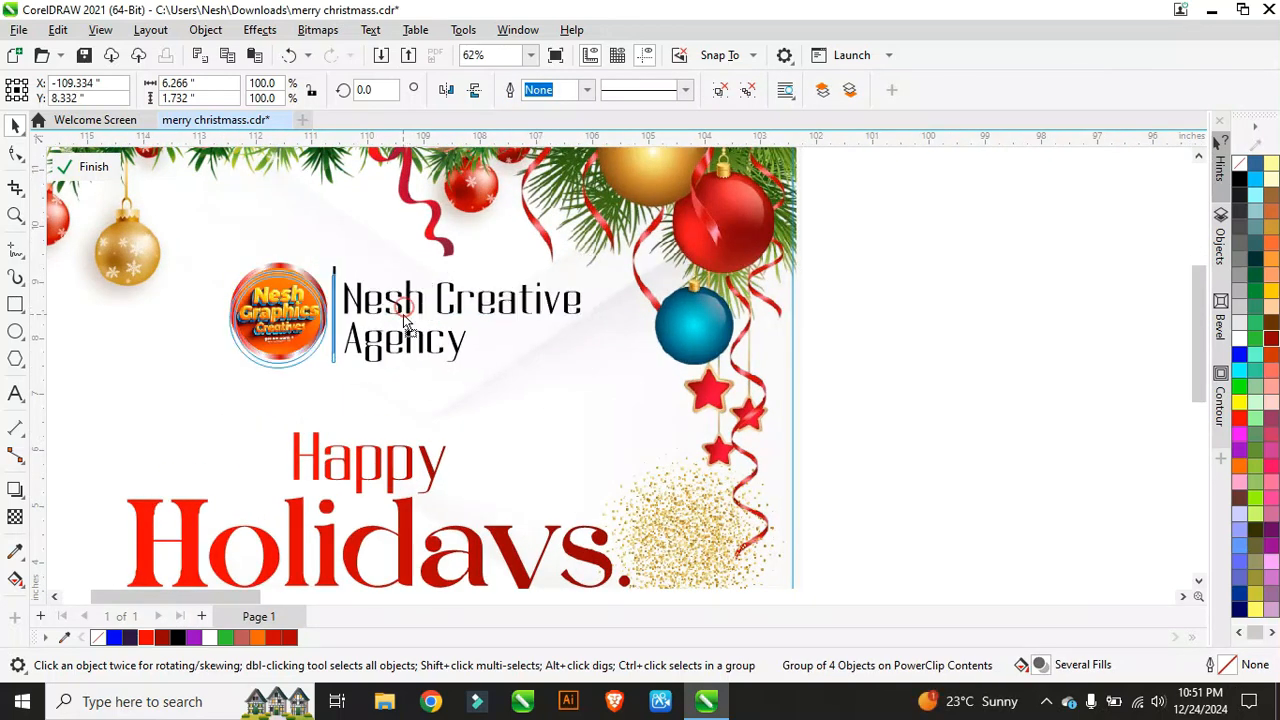
drag(403, 314, 399, 314)
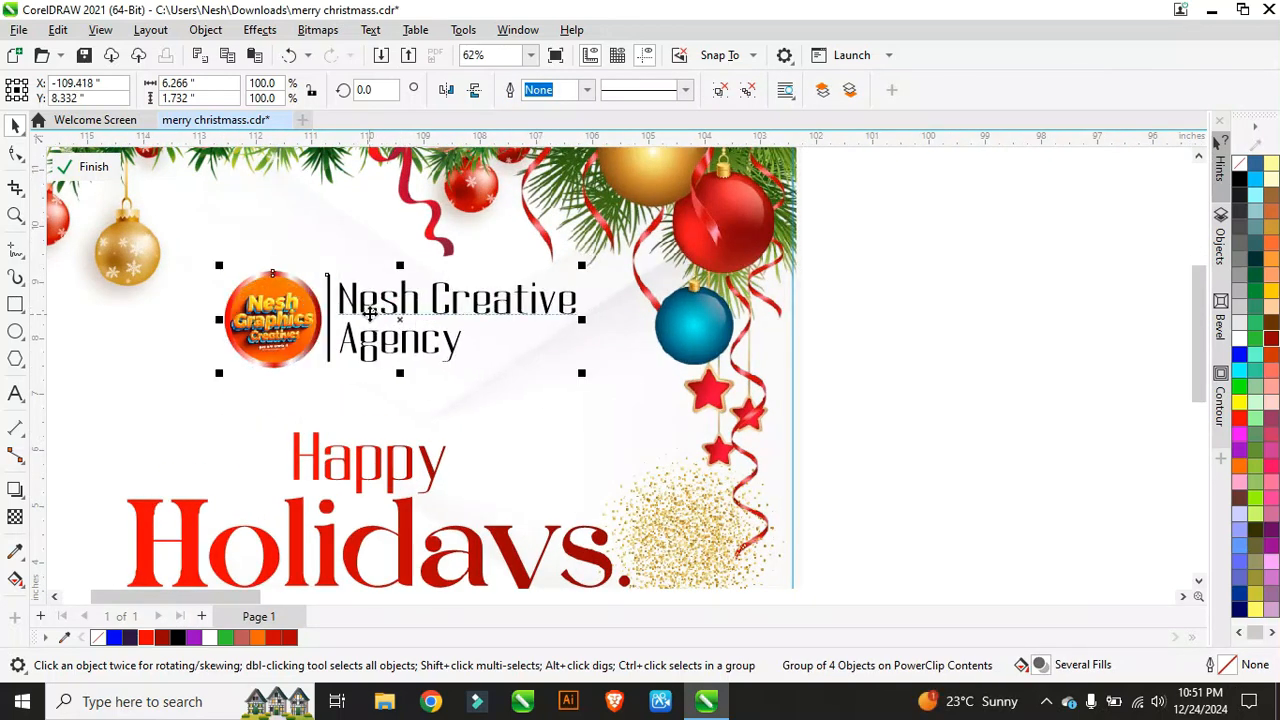
scroll(405, 316, down, 2)
scroll(425, 322, down, 1)
click(531, 426)
Step: Scale the gold glitter, move it beside the card and resize it to 55.6%
scroll(530, 424, down, 3)
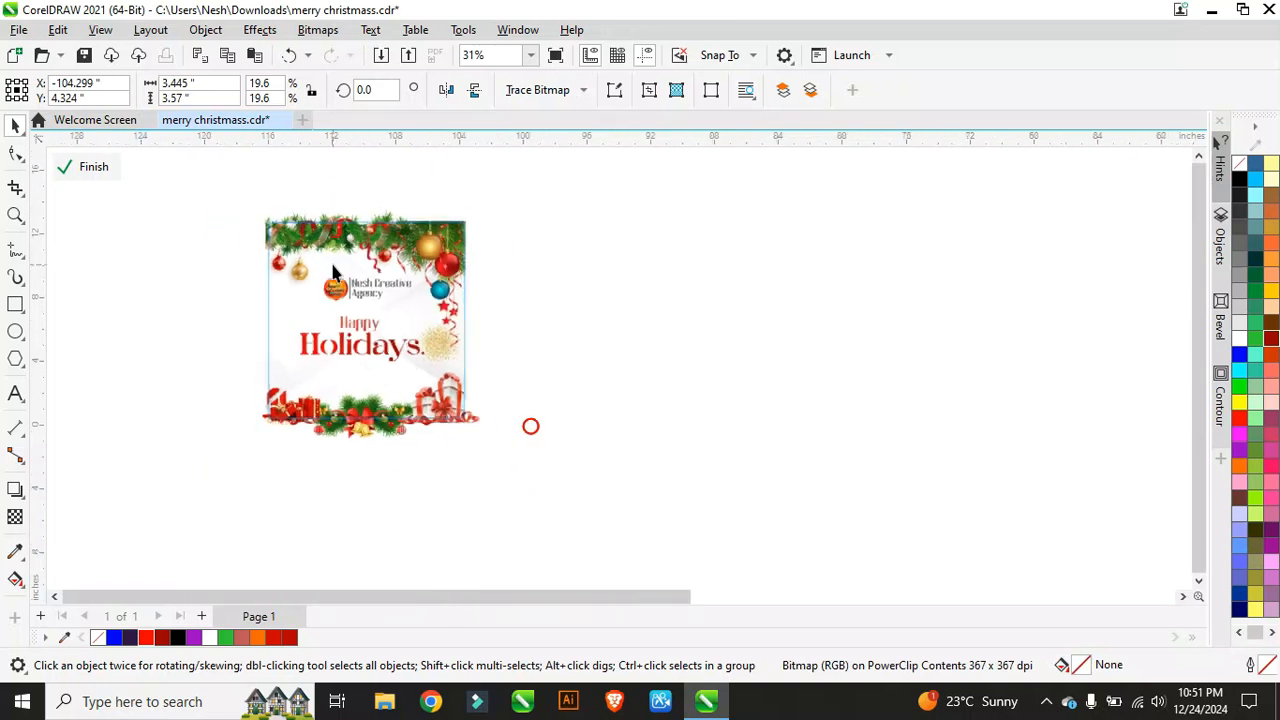
scroll(429, 349, up, 3)
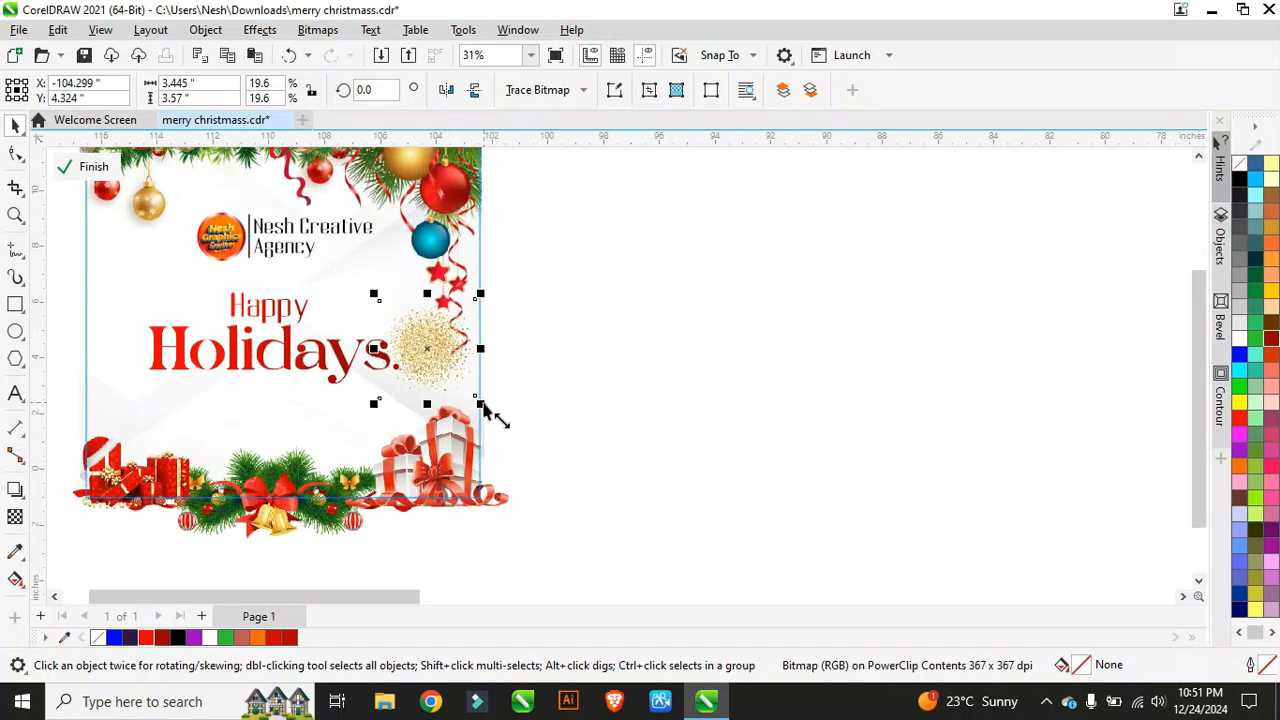
drag(480, 404, 693, 564)
scroll(520, 440, down, 2)
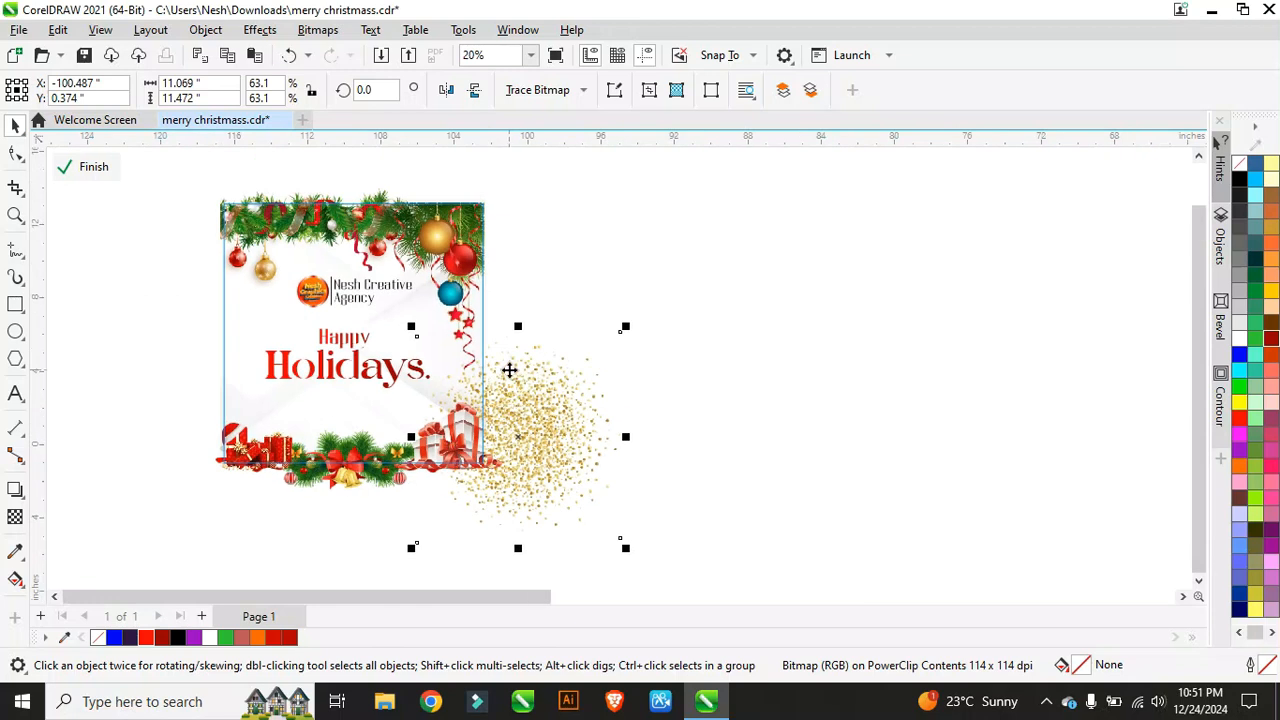
scroll(509, 366, up, 4)
drag(532, 415, 500, 307)
scroll(540, 335, down, 3)
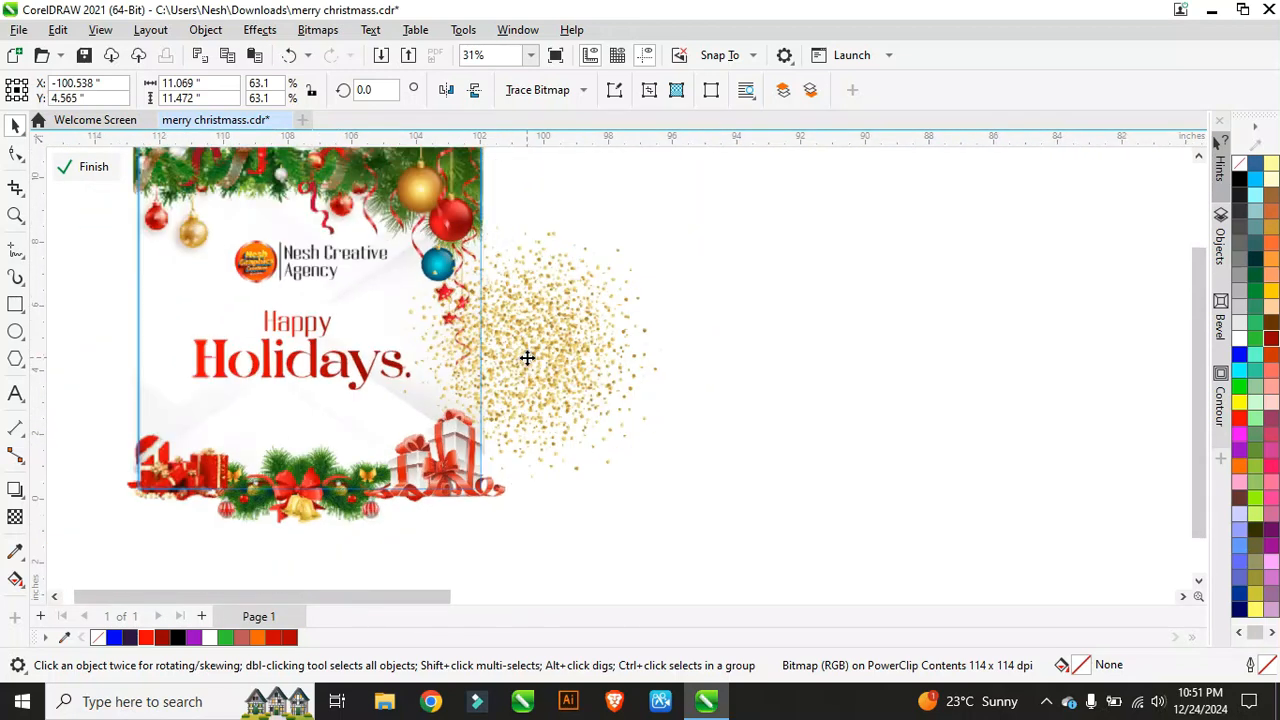
drag(650, 229, 624, 266)
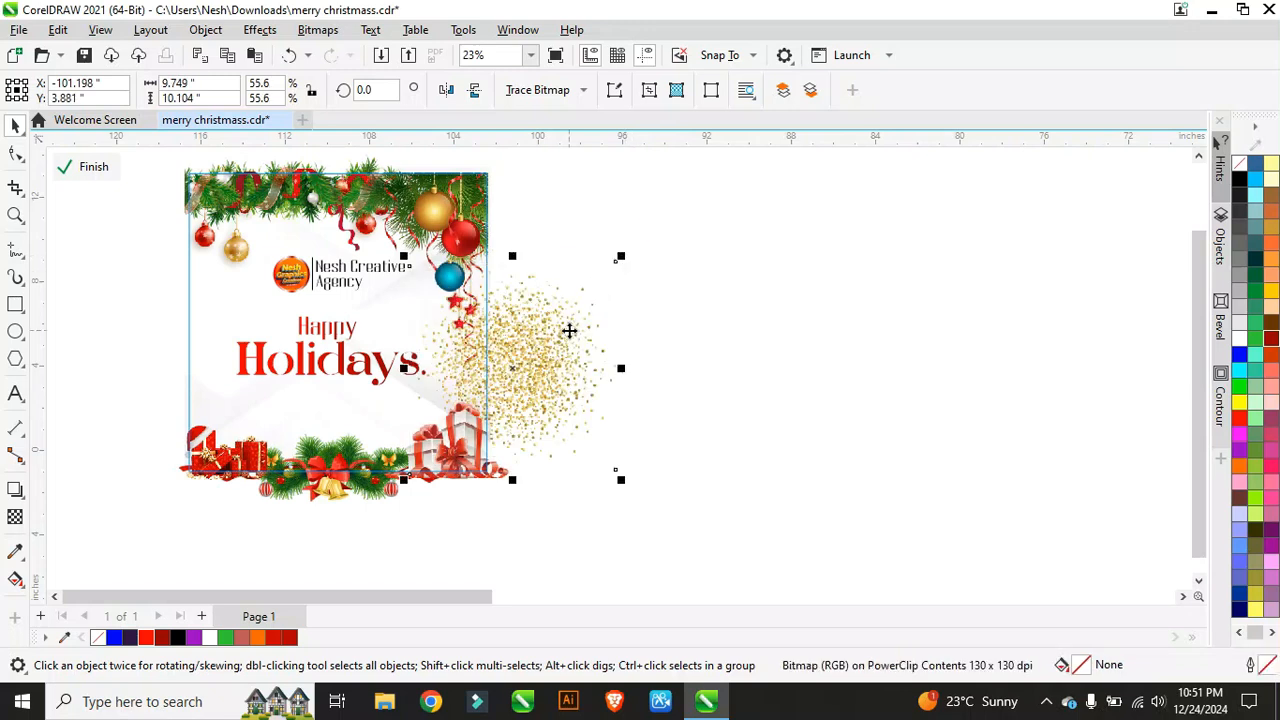
Step: Position the glitter so it overlaps the card's right edge
scroll(523, 337, up, 2)
drag(523, 337, 532, 343)
click(400, 193)
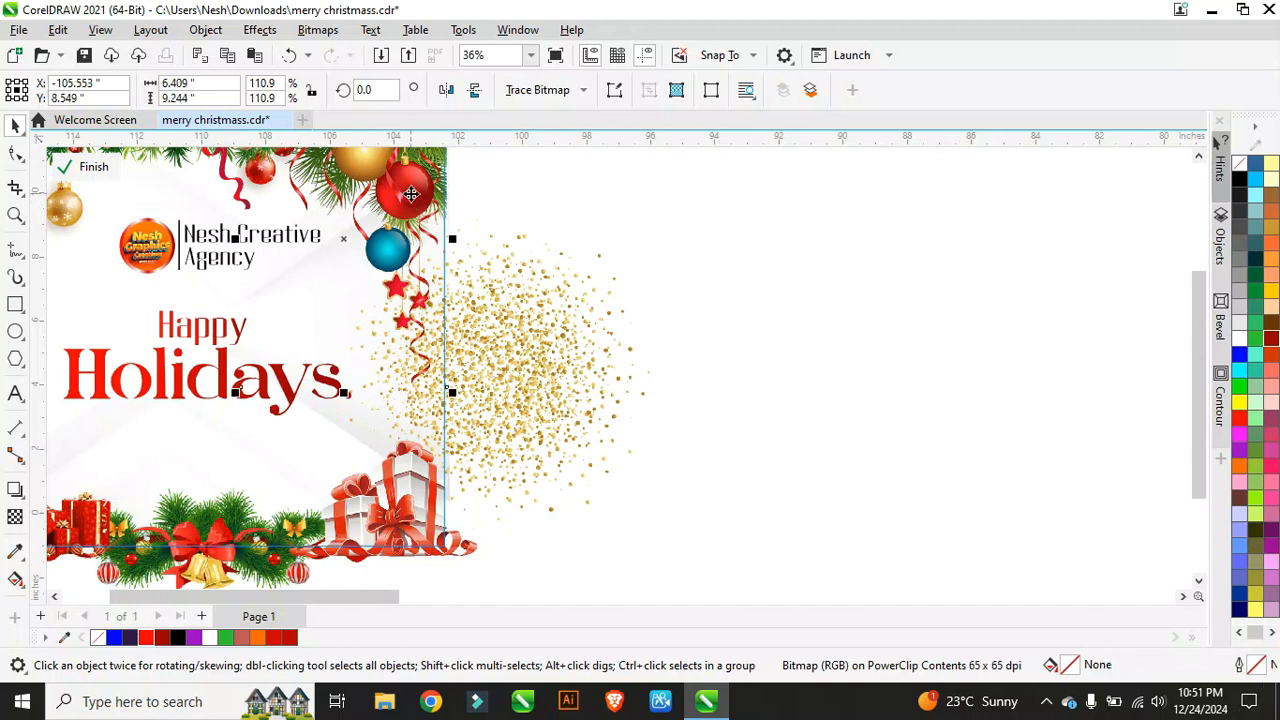
click(487, 350)
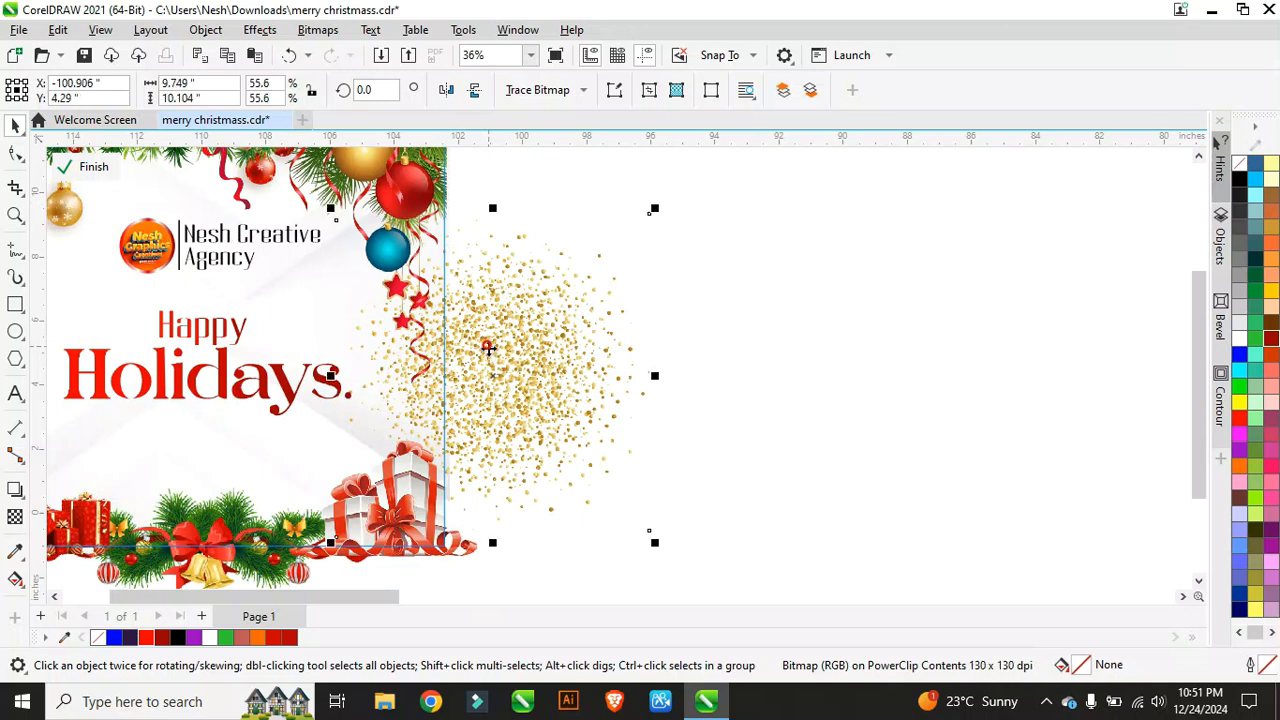
drag(487, 350, 488, 344)
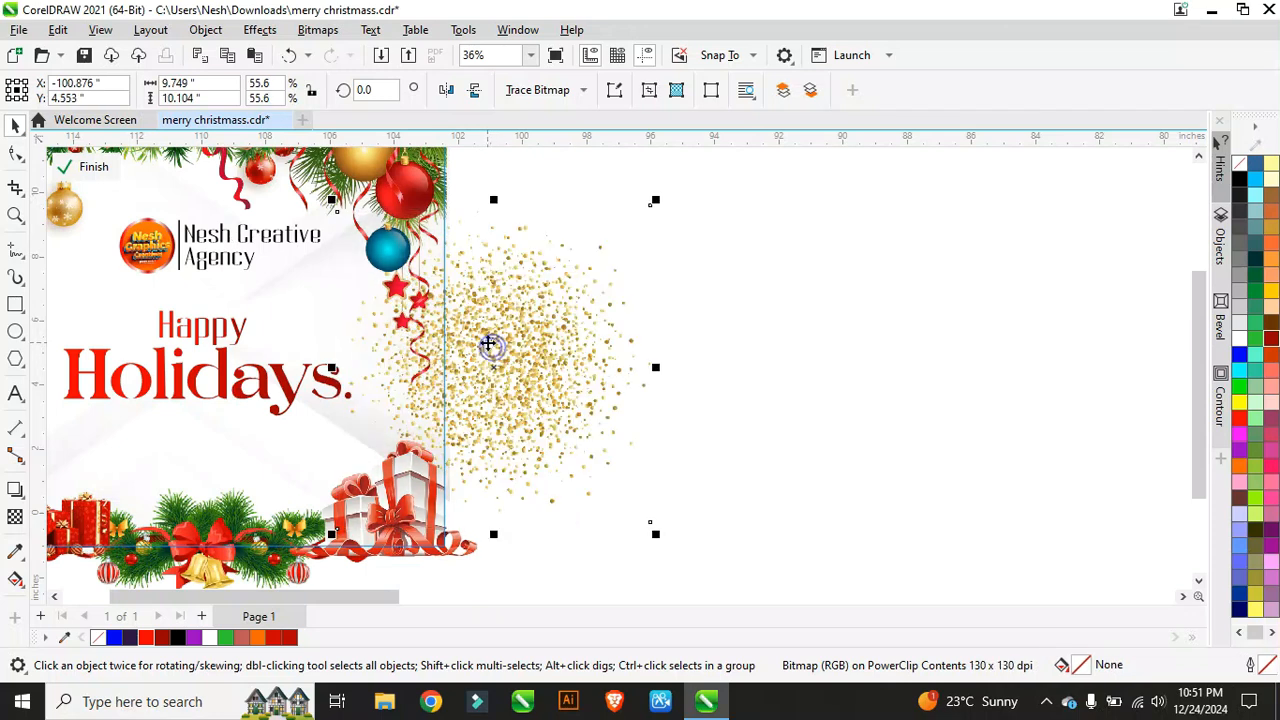
scroll(592, 346, down, 2)
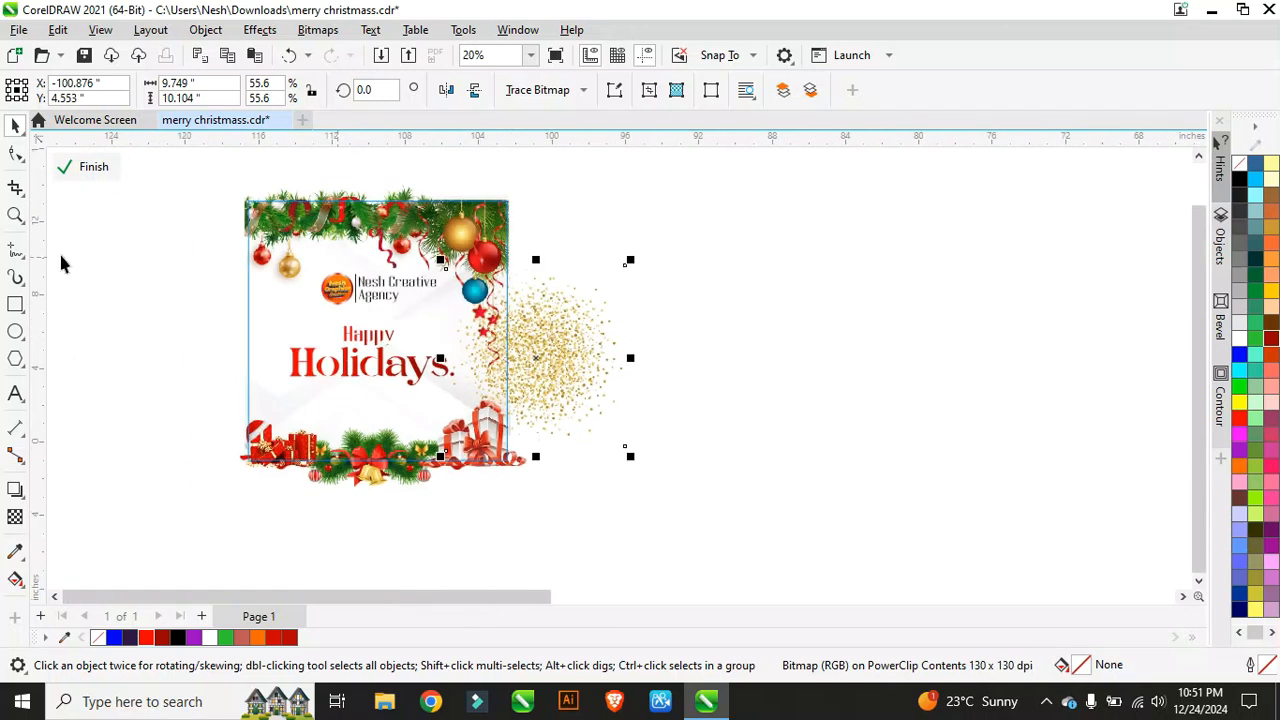
click(15, 153)
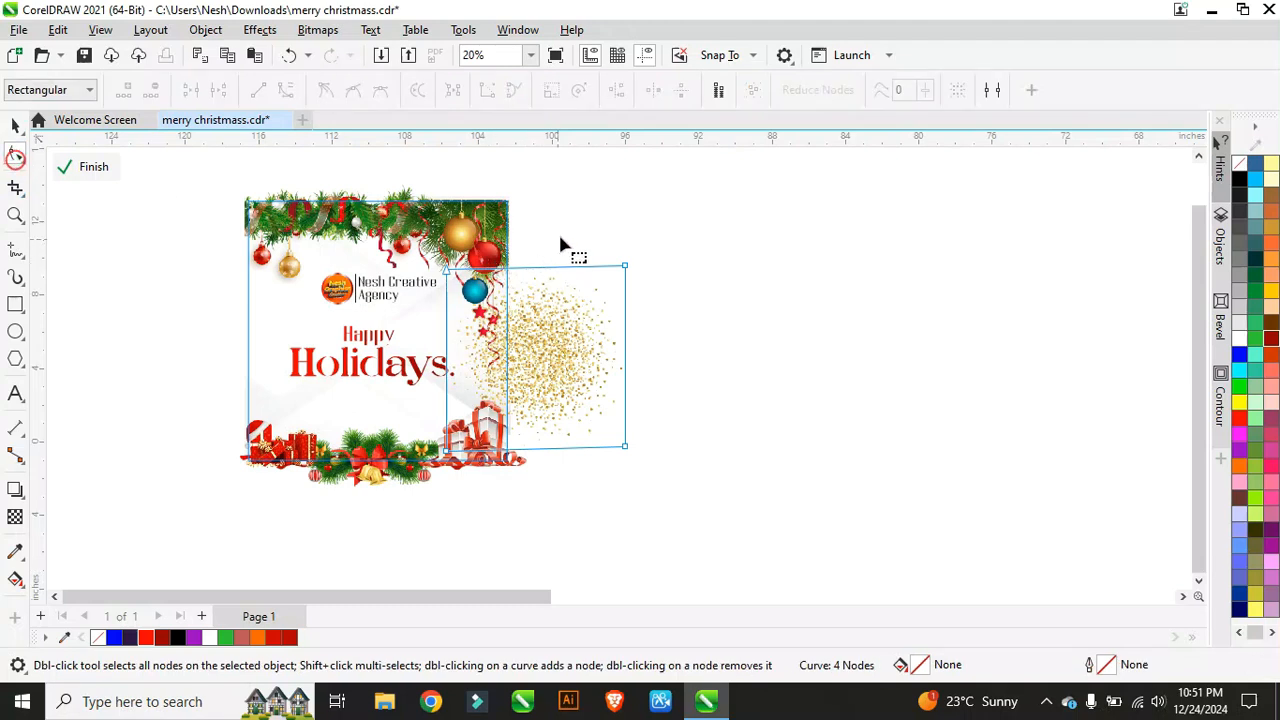
Step: Crop the glitter flush with the card's right edge and place a copy along the left edge
drag(565, 234, 514, 449)
scroll(514, 420, up, 5)
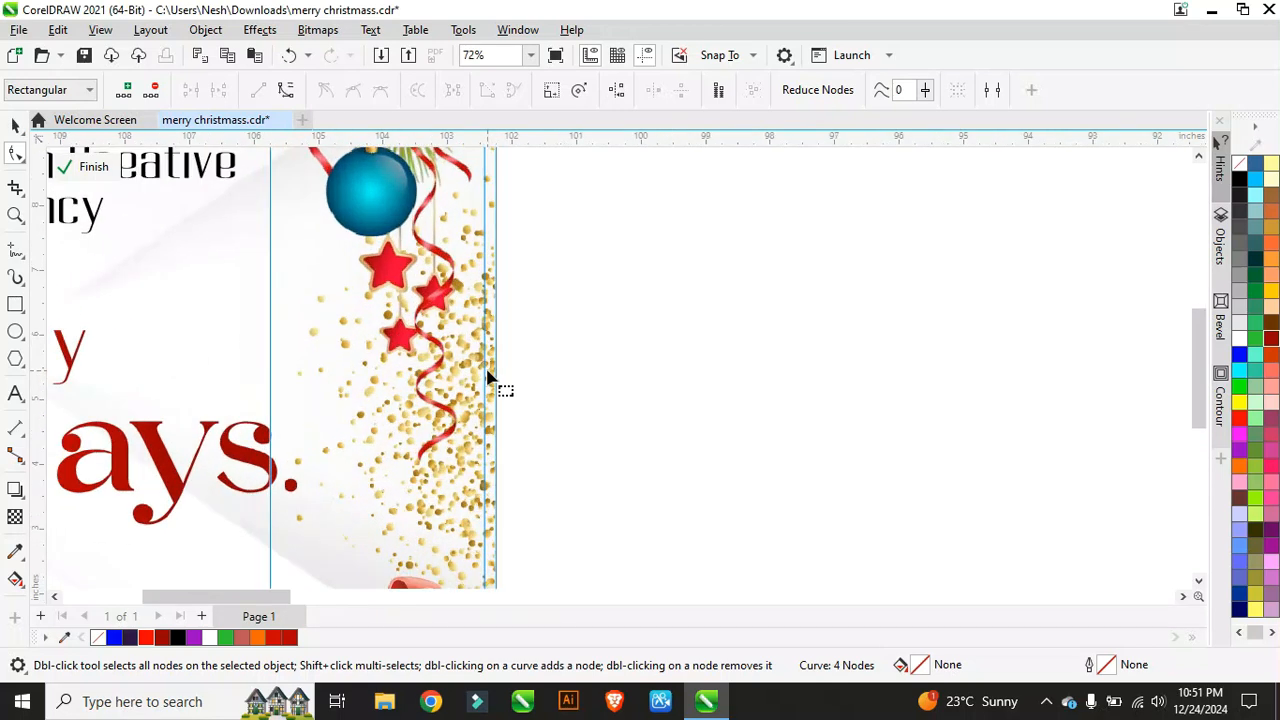
scroll(490, 370, down, 5)
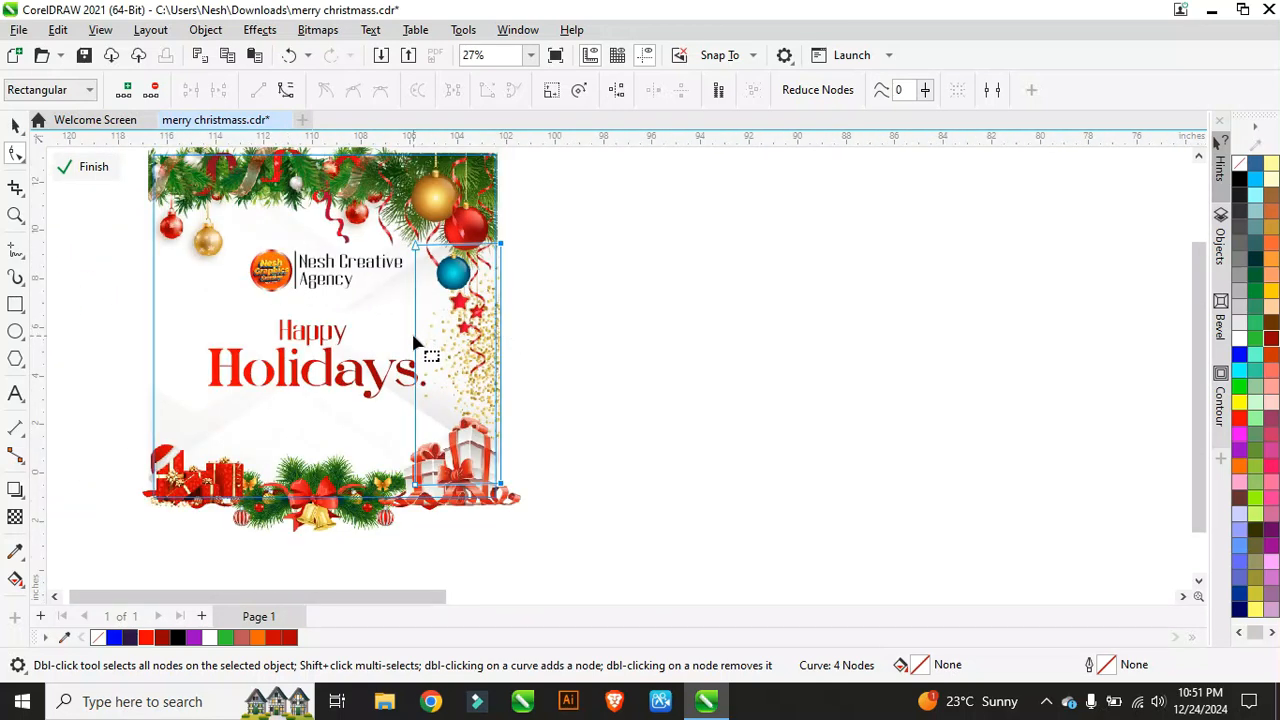
scroll(415, 343, up, 1)
scroll(287, 308, down, 2)
scroll(287, 308, up, 2)
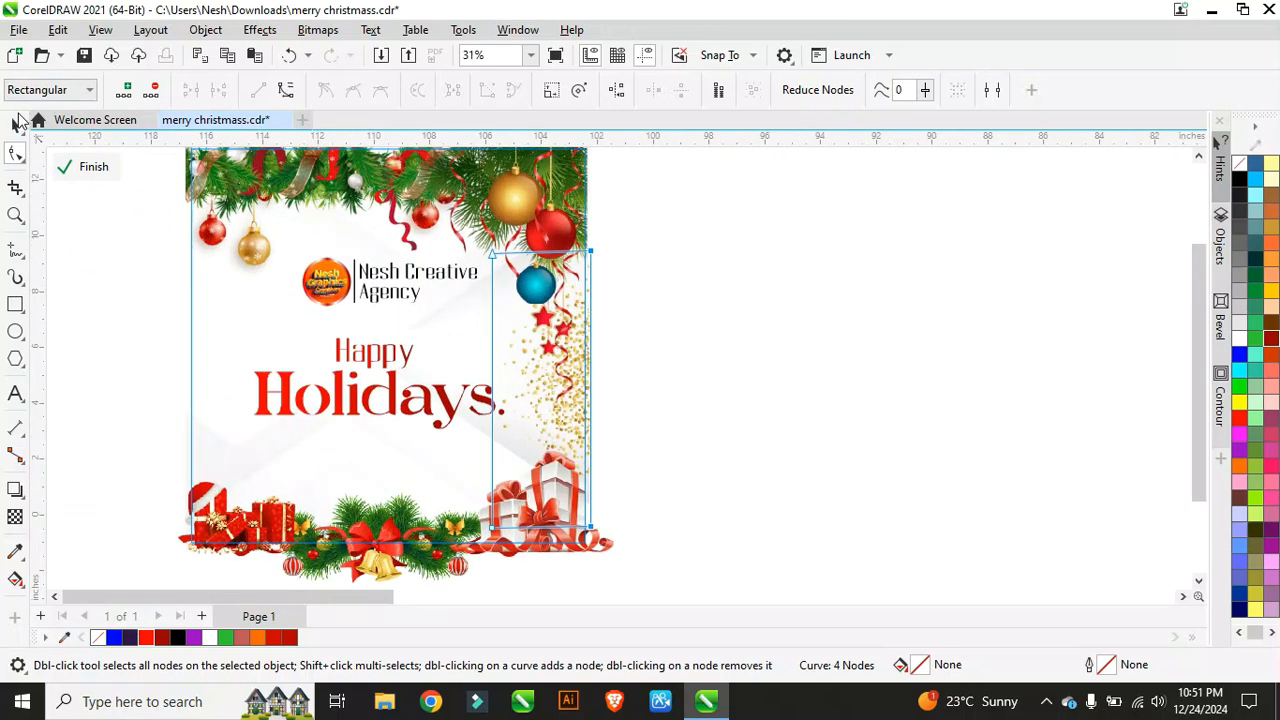
click(17, 121)
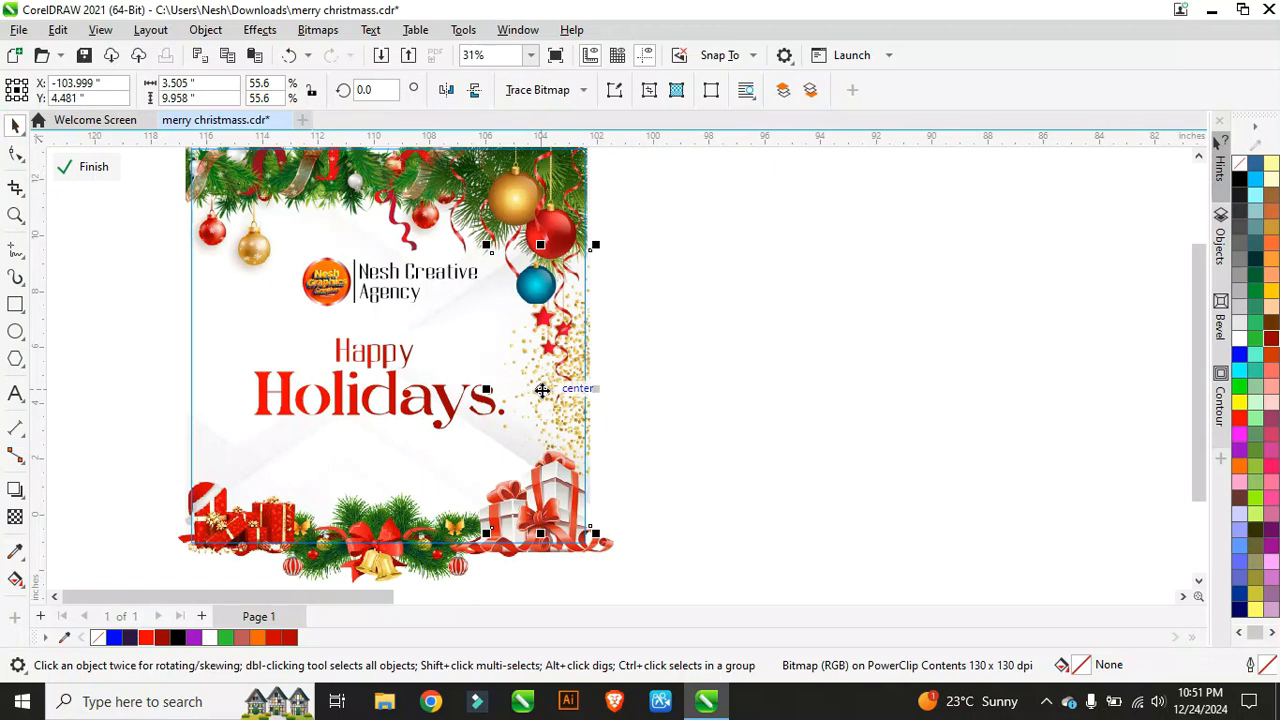
drag(541, 389, 198, 369)
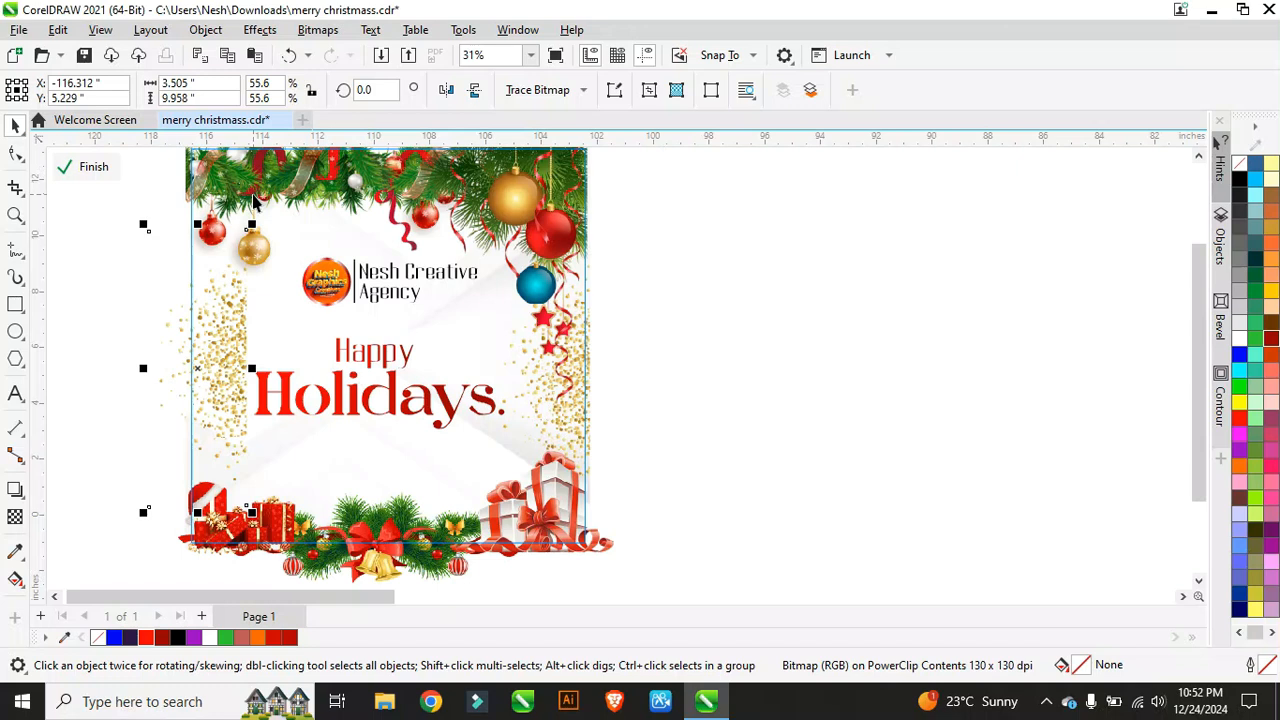
Step: Delete the old left-edge glitter and undo an accidental move of the ornaments
key(Delete)
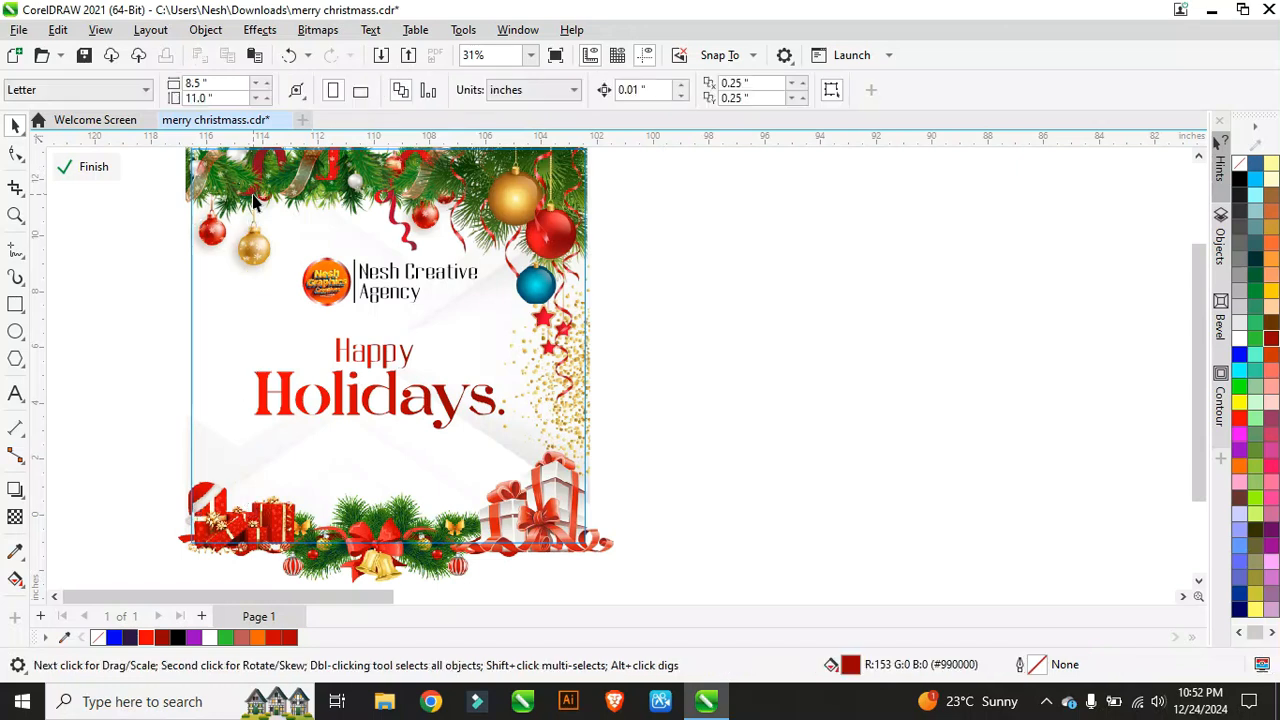
click(523, 371)
mouse_move(569, 380)
mouse_down()
mouse_move(249, 366)
mouse_move(278, 450)
mouse_move(270, 474)
mouse_up()
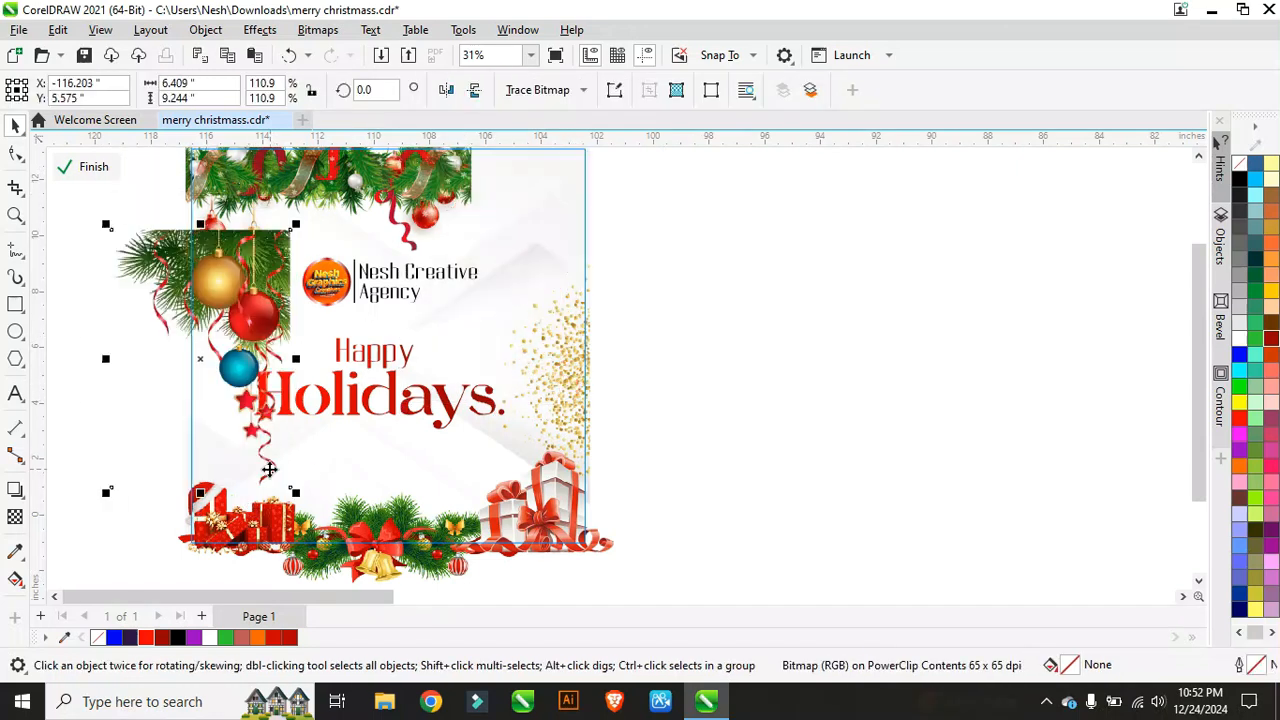
click(290, 56)
click(582, 450)
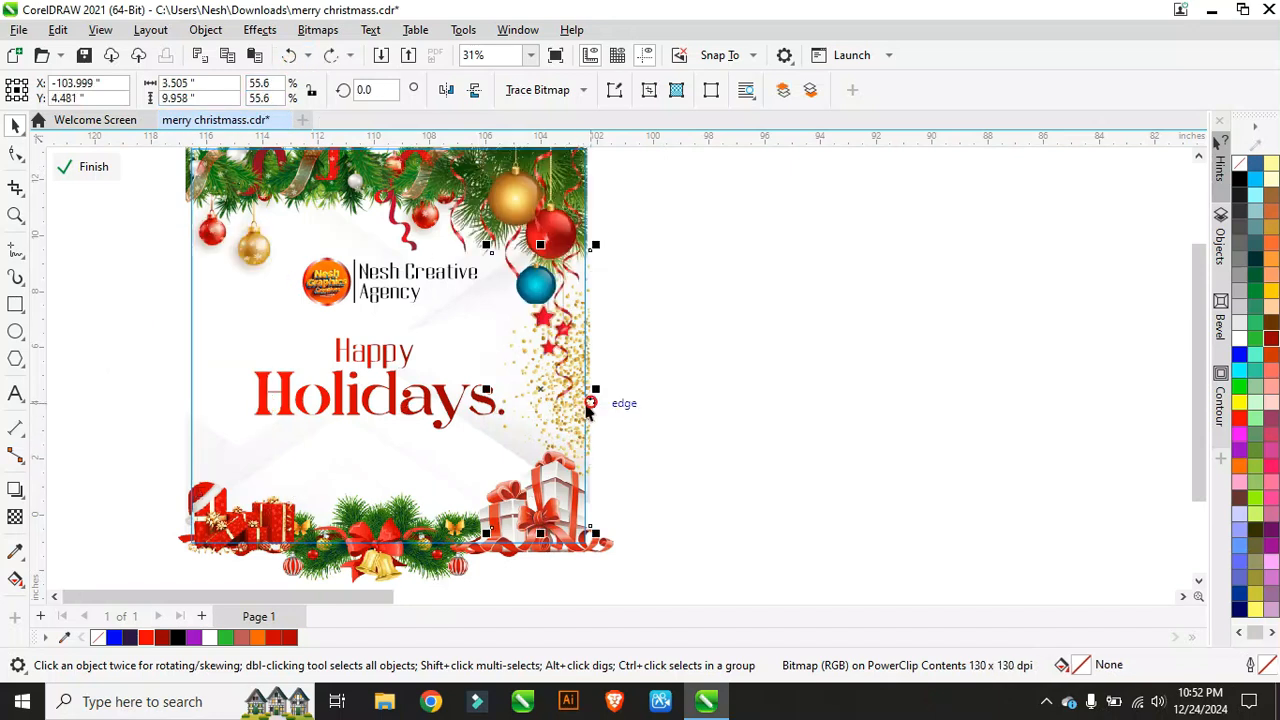
Step: Place a horizontally mirrored copy of the right glitter along the card's left edge
drag(540, 383, 195, 336)
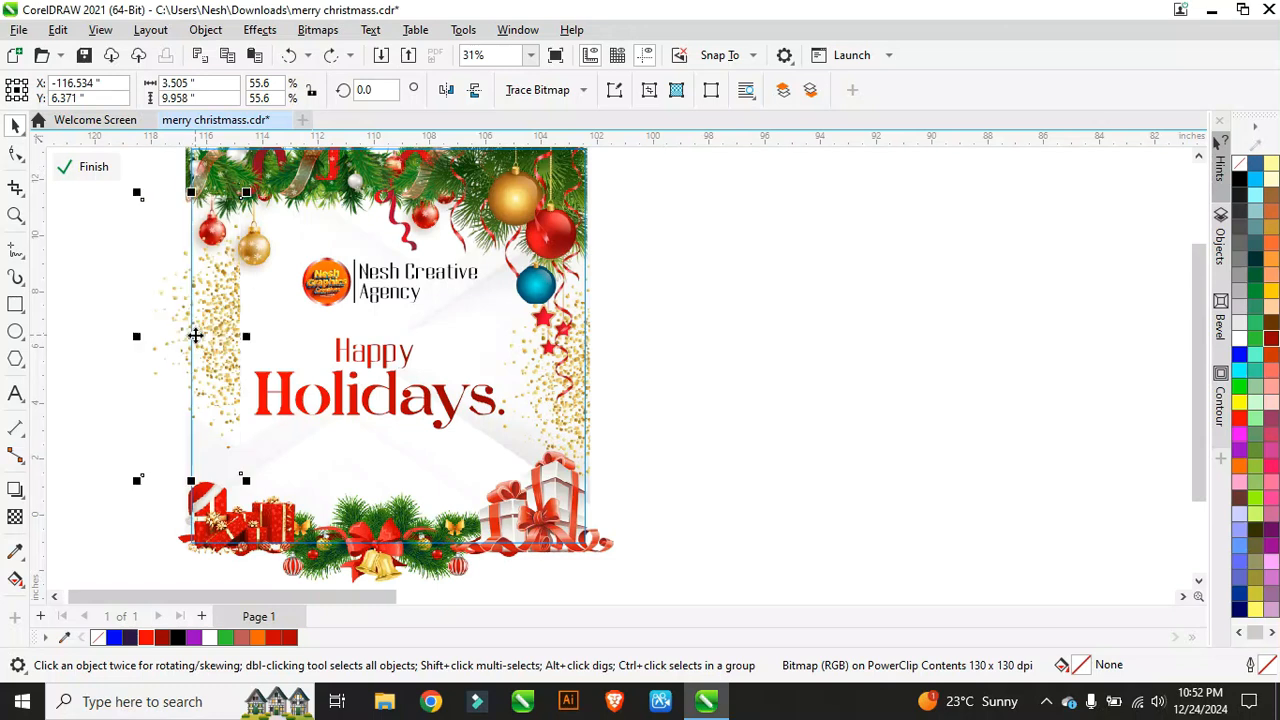
click(450, 90)
drag(166, 310, 211, 314)
scroll(205, 301, up, 2)
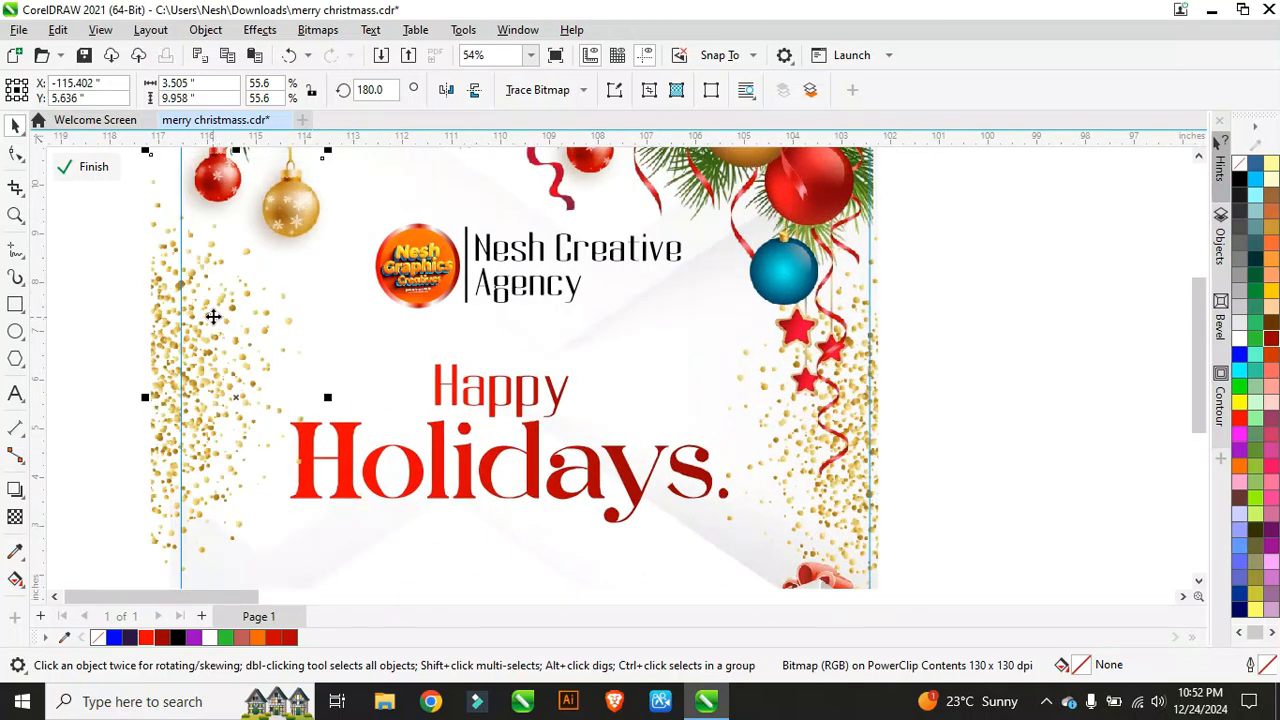
scroll(200, 288, down, 3)
scroll(266, 368, up, 3)
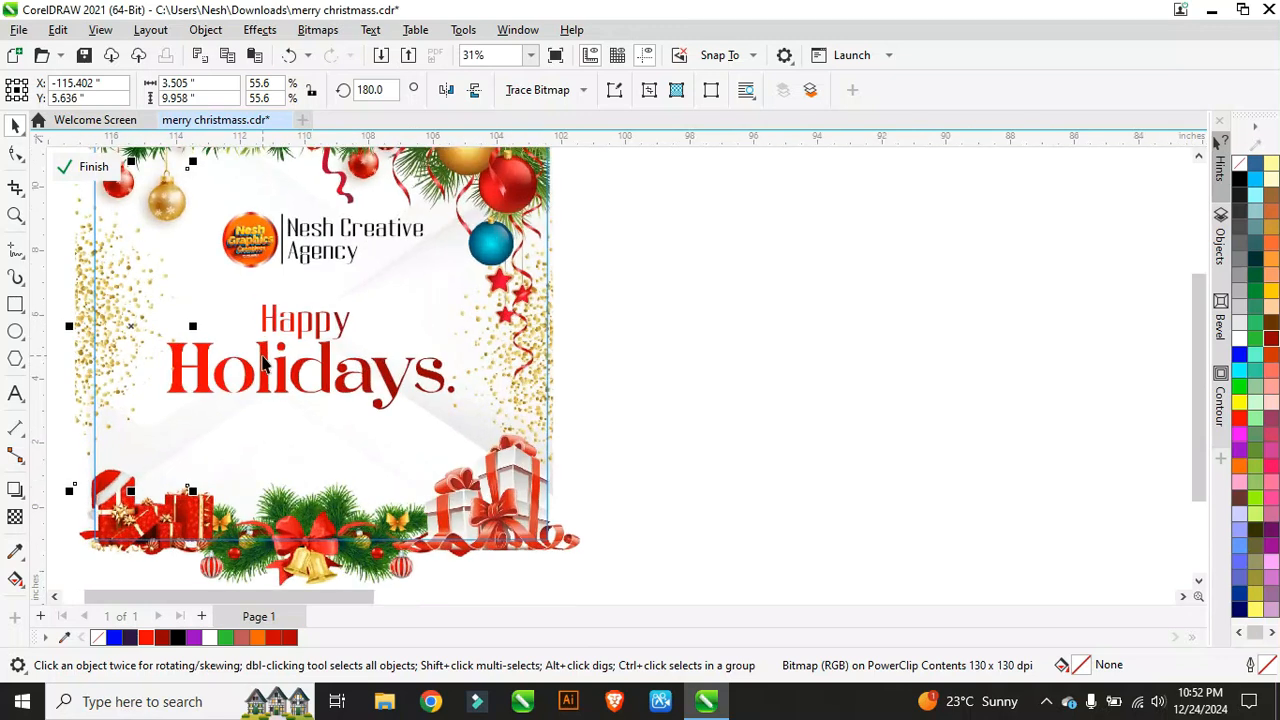
scroll(350, 336, down, 1)
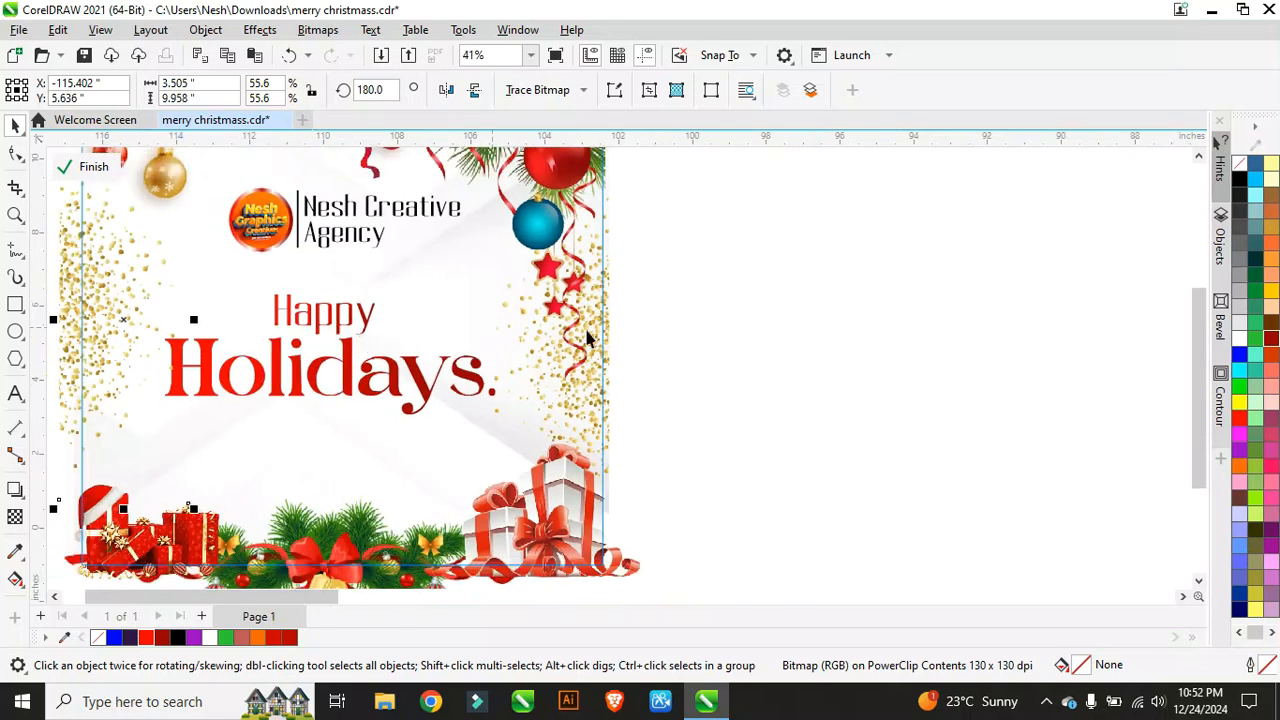
click(652, 300)
Step: Nudge the 'Happy' and 'Holidays' headline words up two steps
ctrl+click(330, 318)
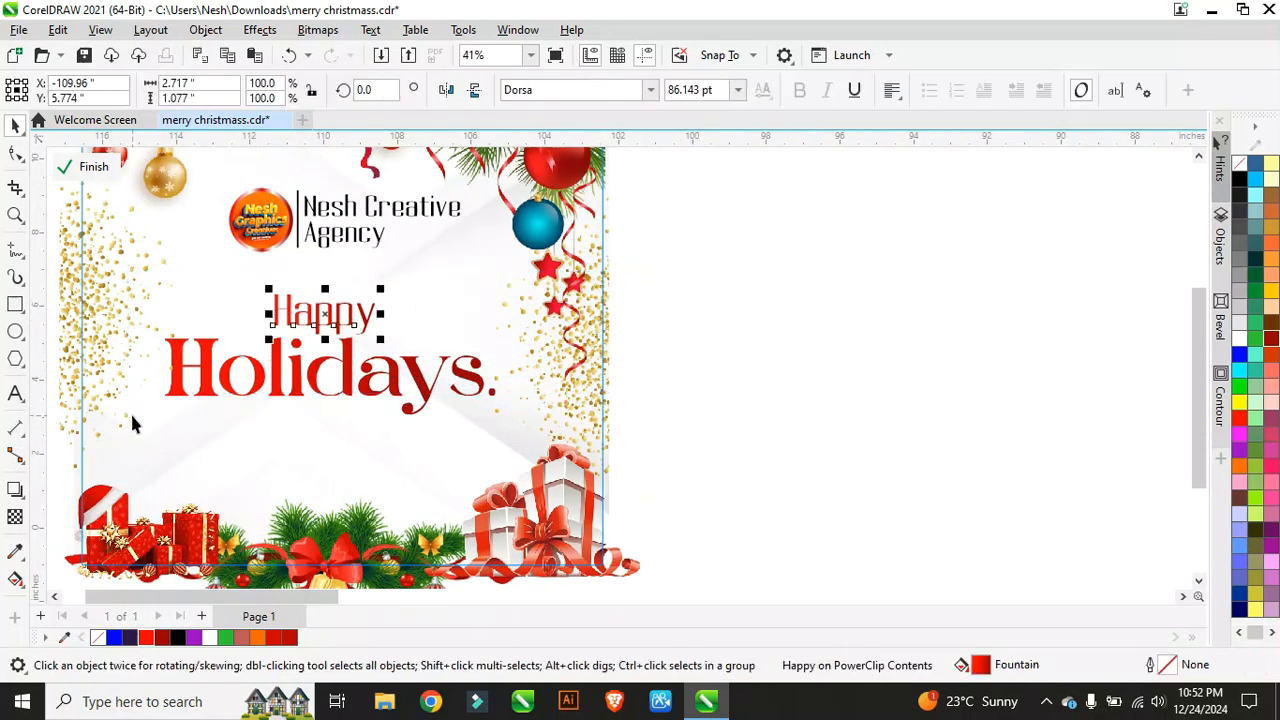
ctrl+shift+click(350, 380)
key(Up)
key(Up)
key(Up)
key(Up)
key(Up)
key(Up)
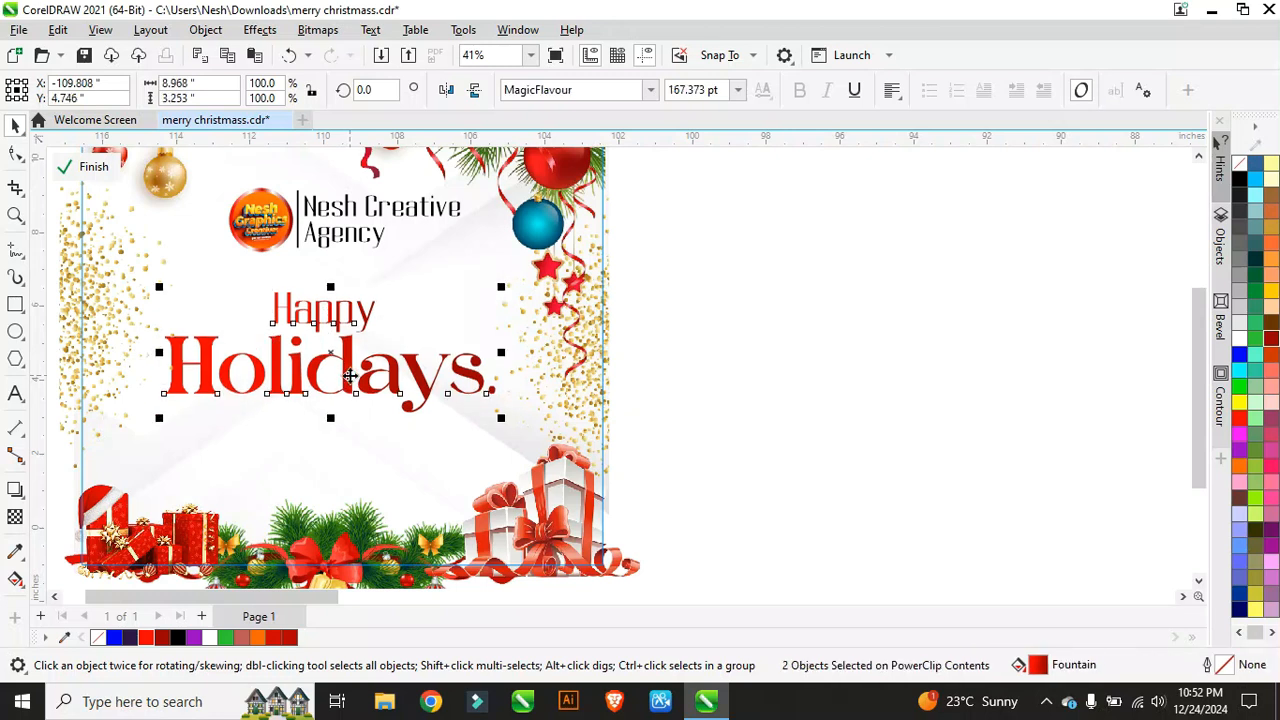
key(Up)
key(Up)
key(Up)
key(Up)
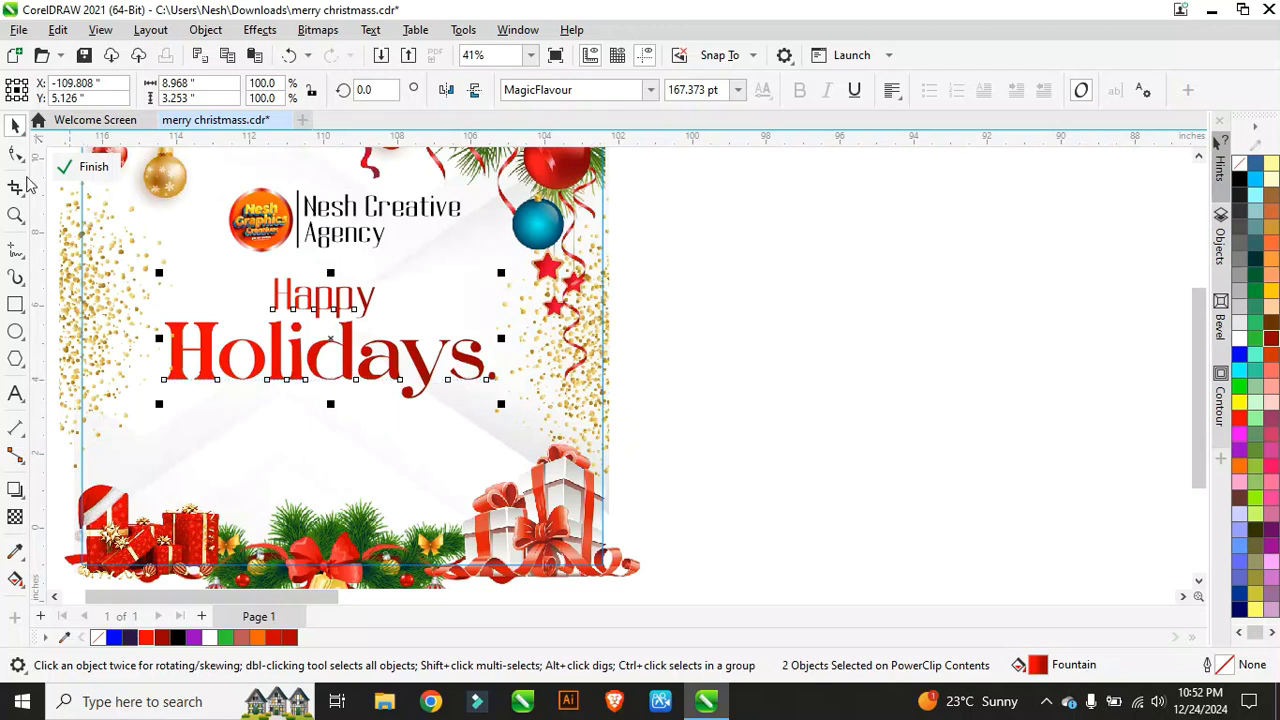
Step: Draw a 2.0 pt horizontal two-point line under 'Holidays'
click(17, 160)
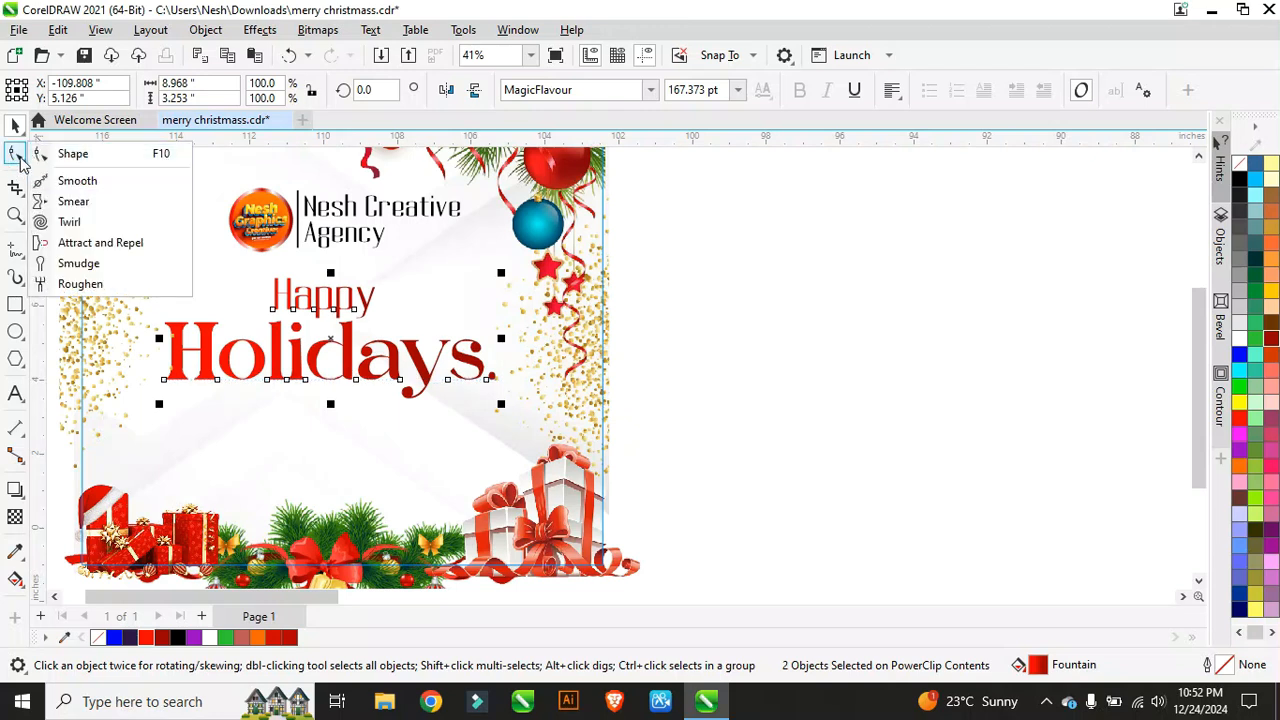
click(17, 252)
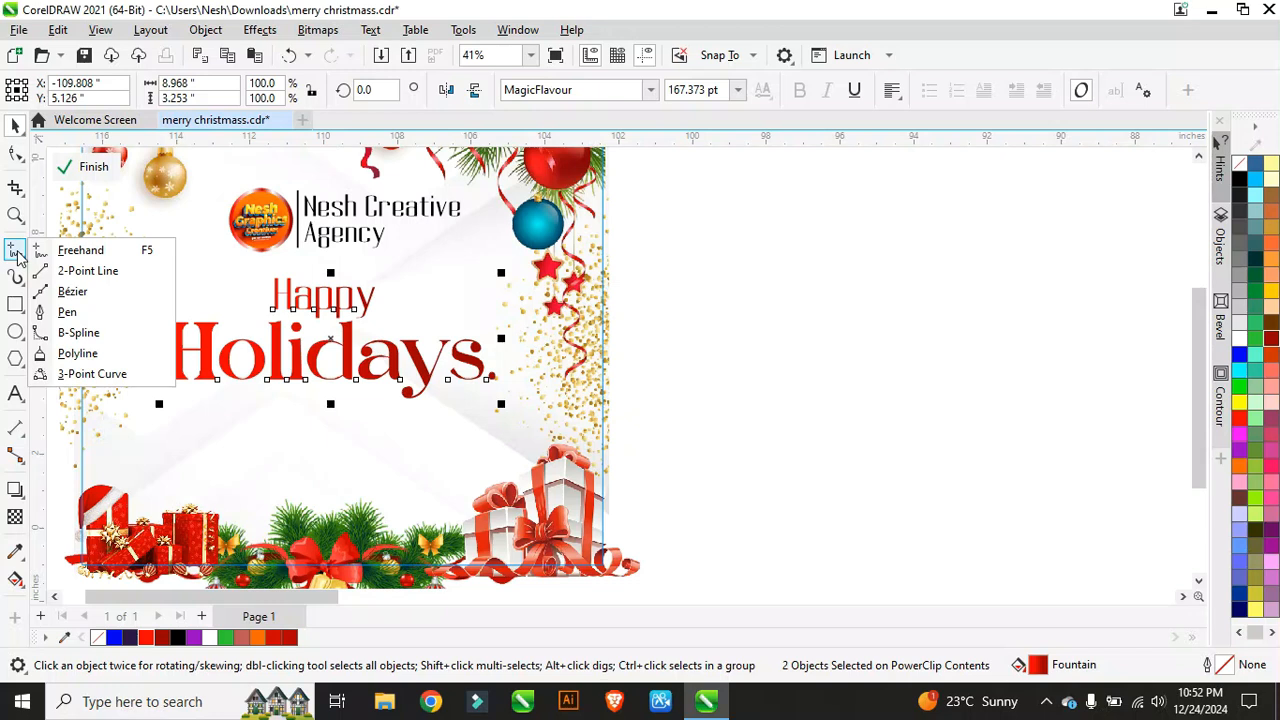
click(85, 271)
drag(155, 397, 514, 409)
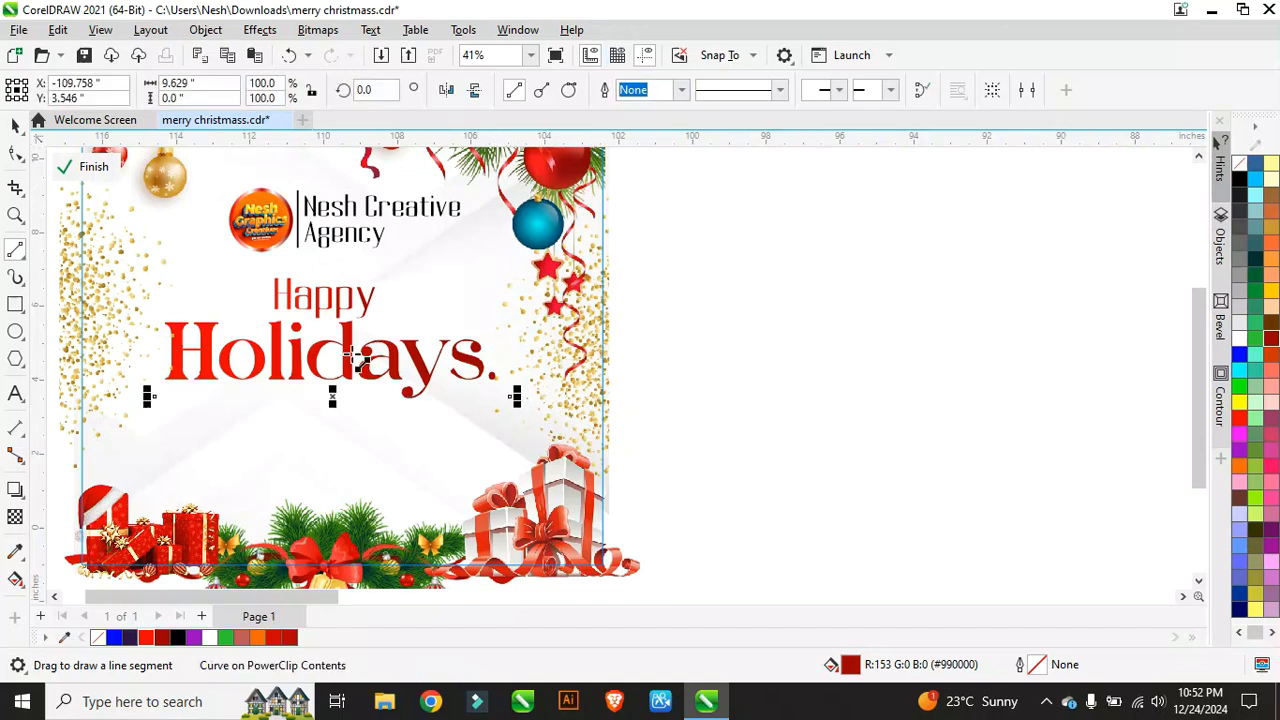
click(683, 91)
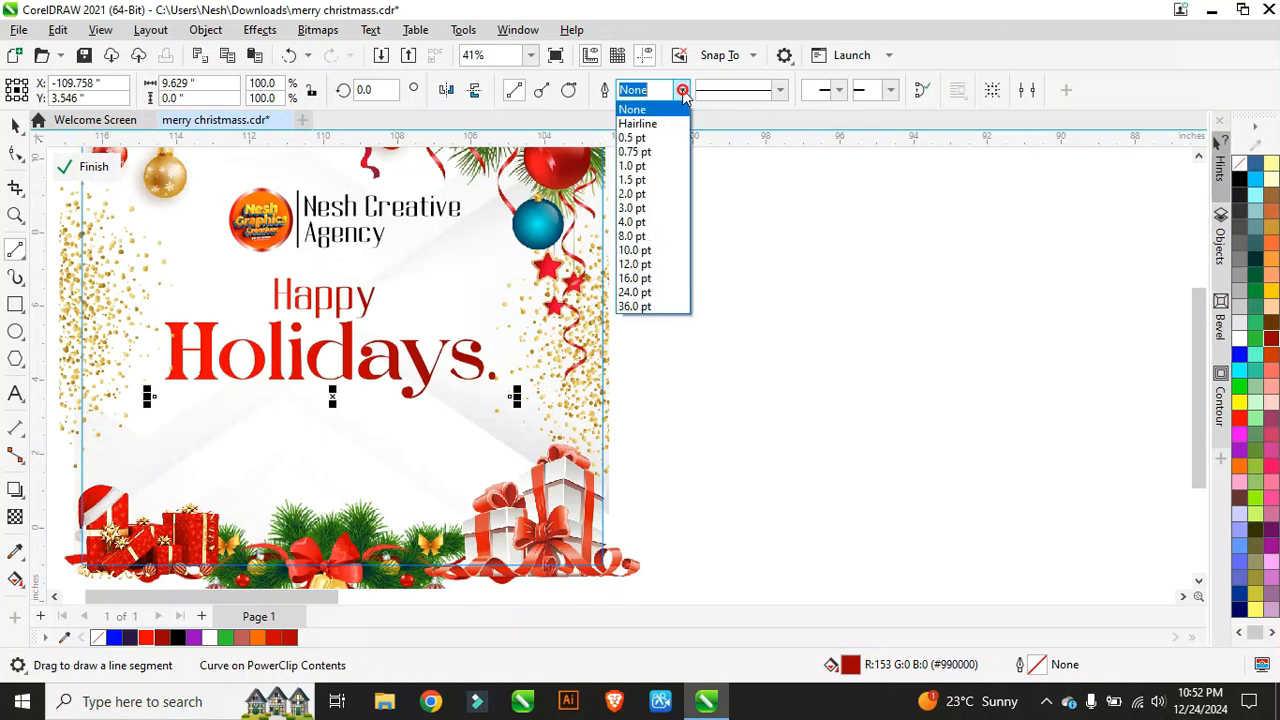
click(640, 194)
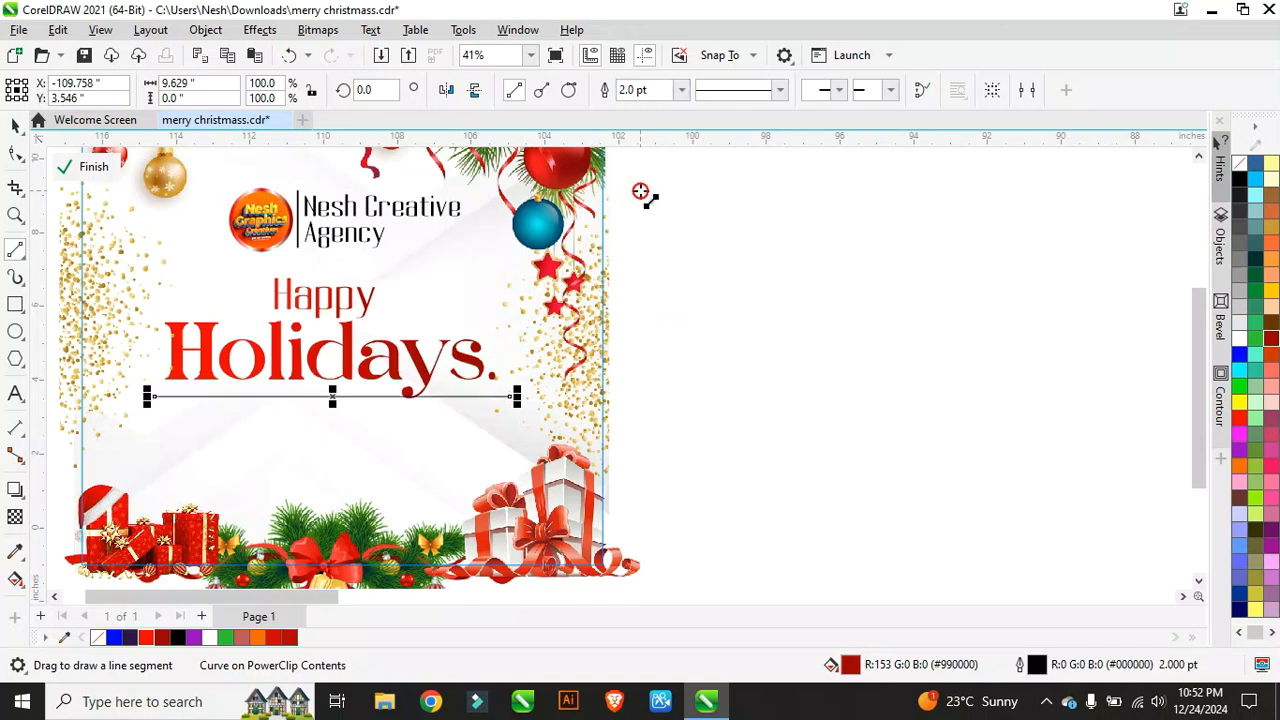
scroll(252, 410, up, 2)
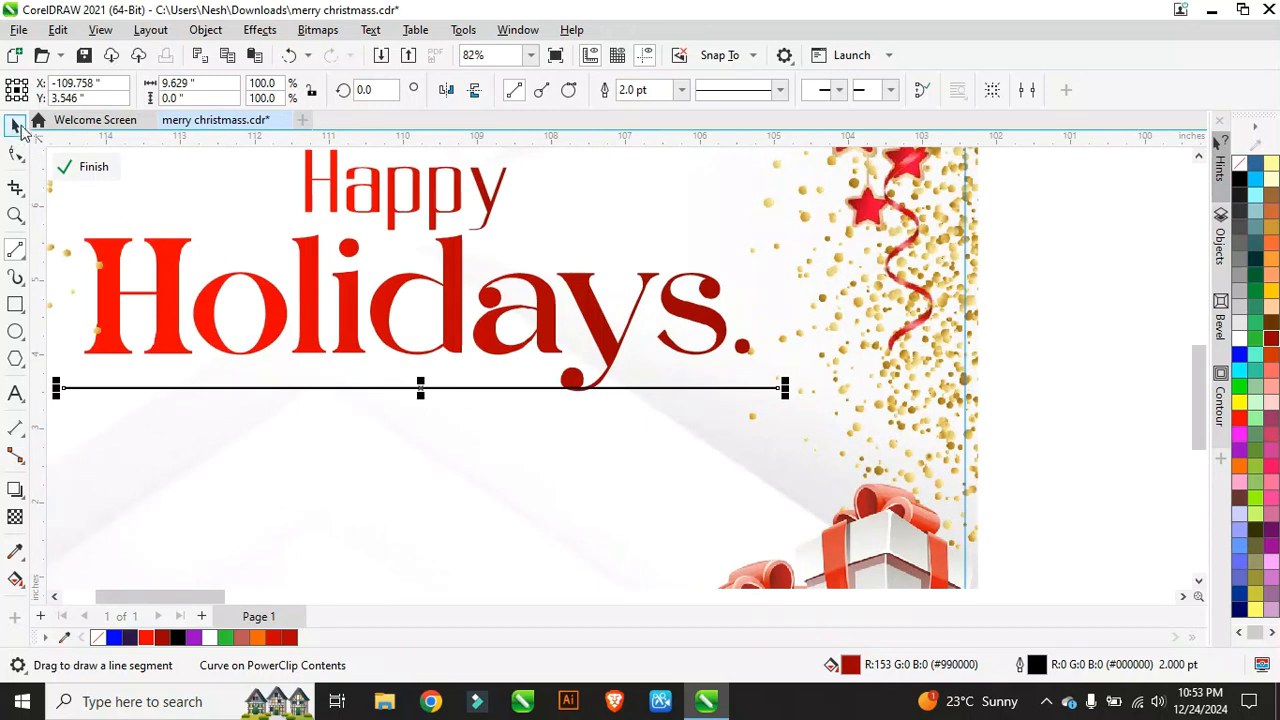
key(space)
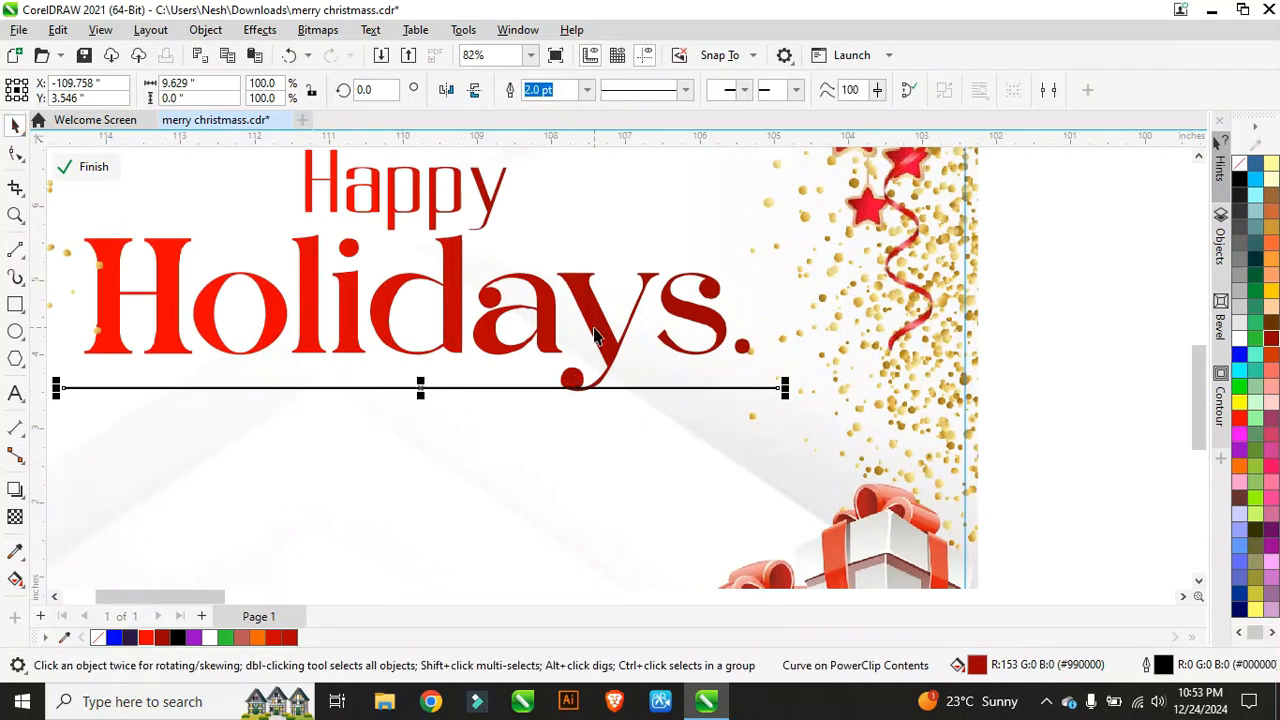
Step: Shift the line slightly left and make it dotted
click(736, 421)
drag(440, 388, 406, 387)
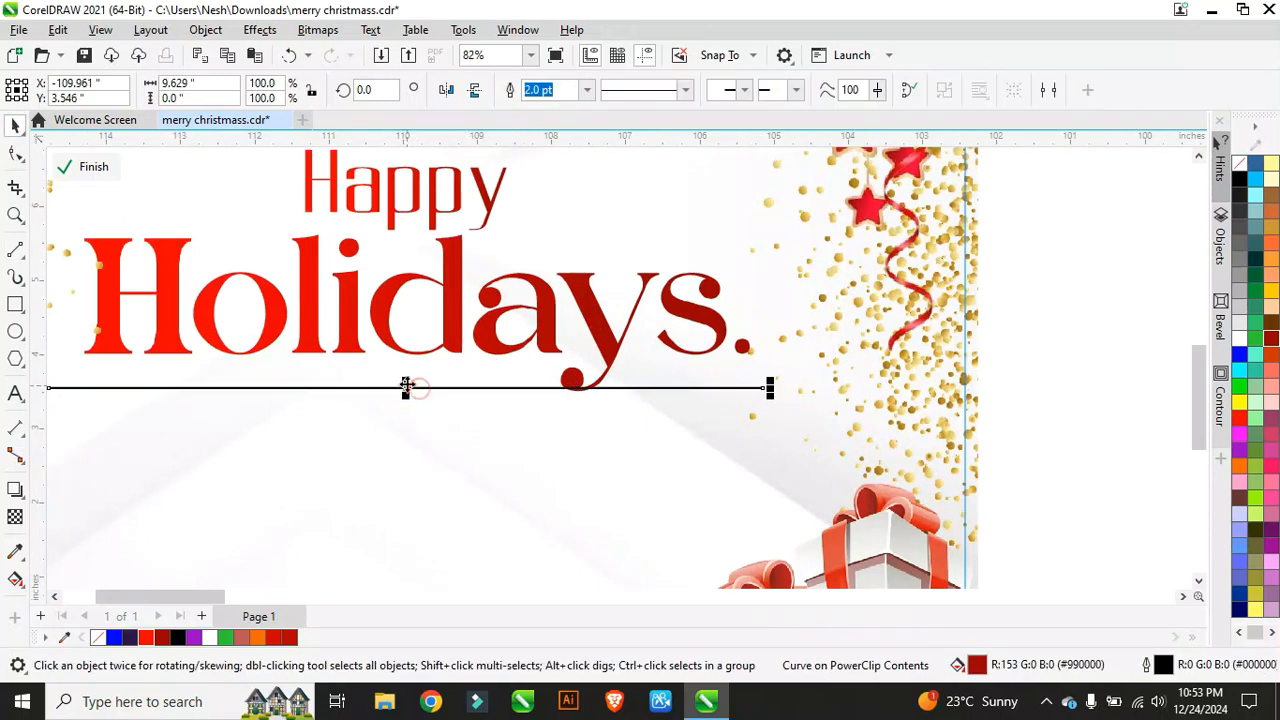
click(685, 91)
click(671, 203)
scroll(455, 337, down, 2)
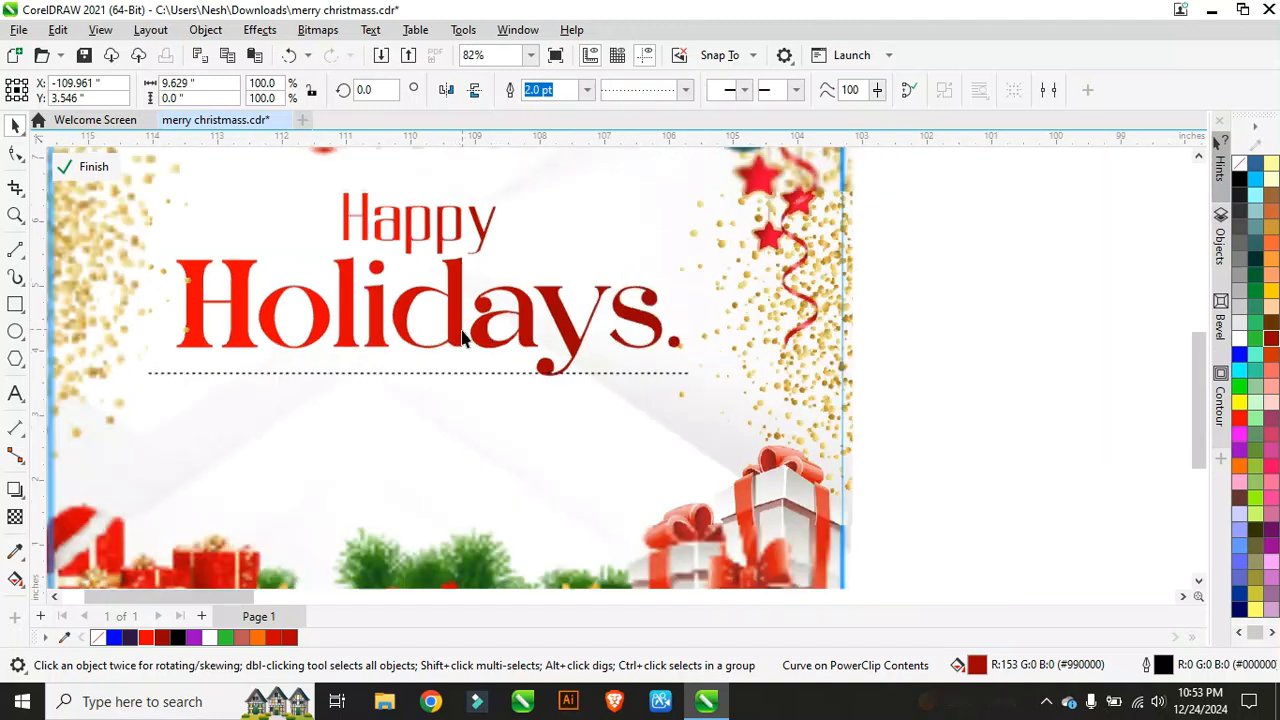
scroll(440, 338, up, 2)
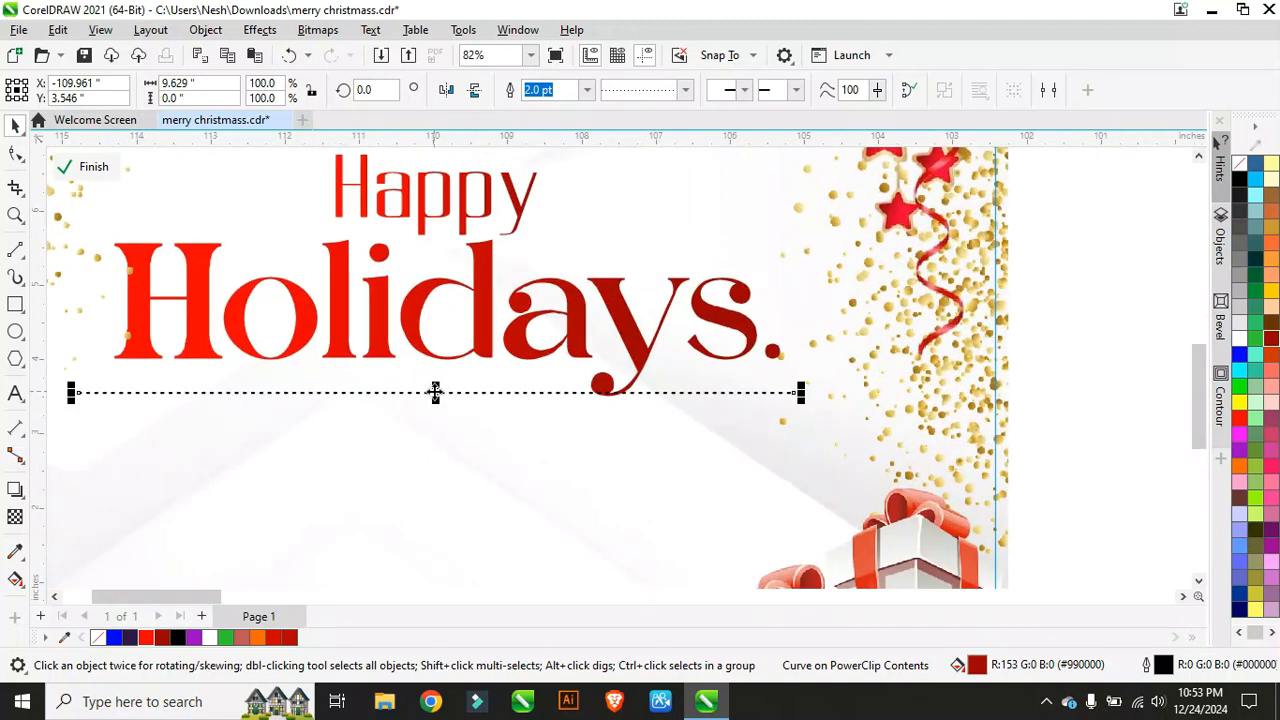
Step: Add a second dotted line further down, centred below the first
drag(434, 391, 437, 526)
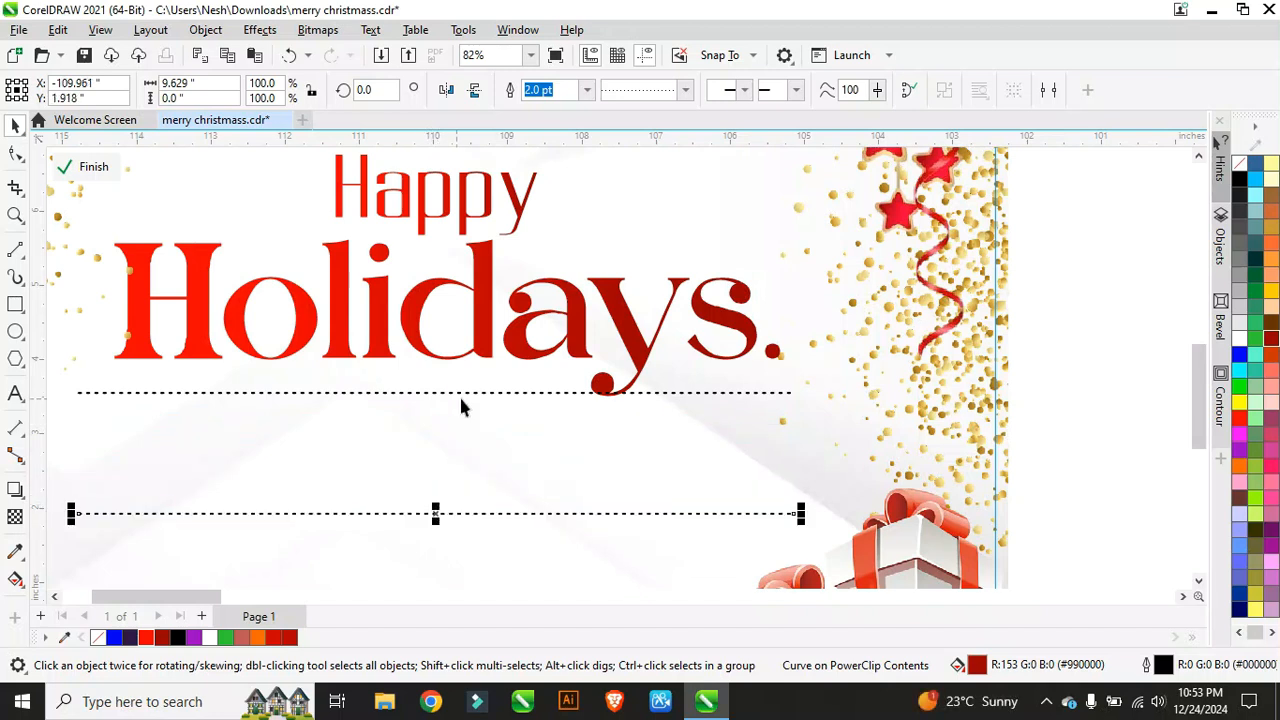
scroll(452, 384, down, 1)
scroll(433, 389, down, 1)
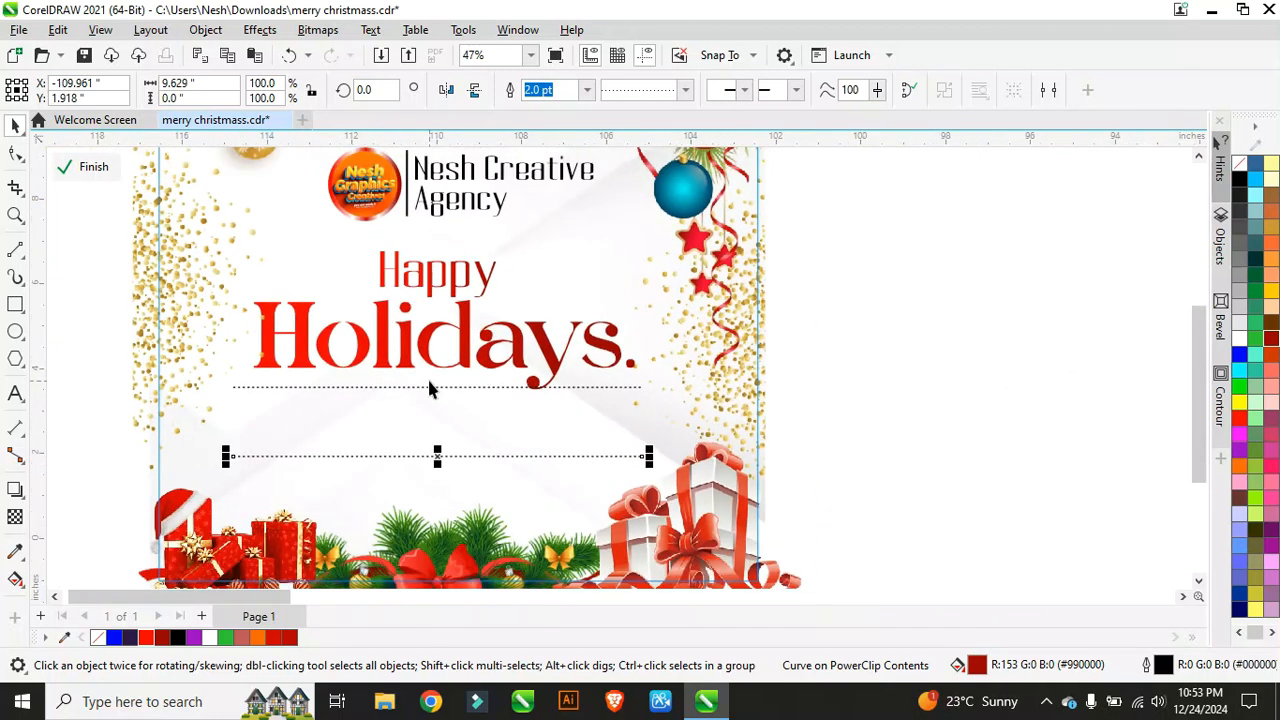
scroll(437, 457, up, 2)
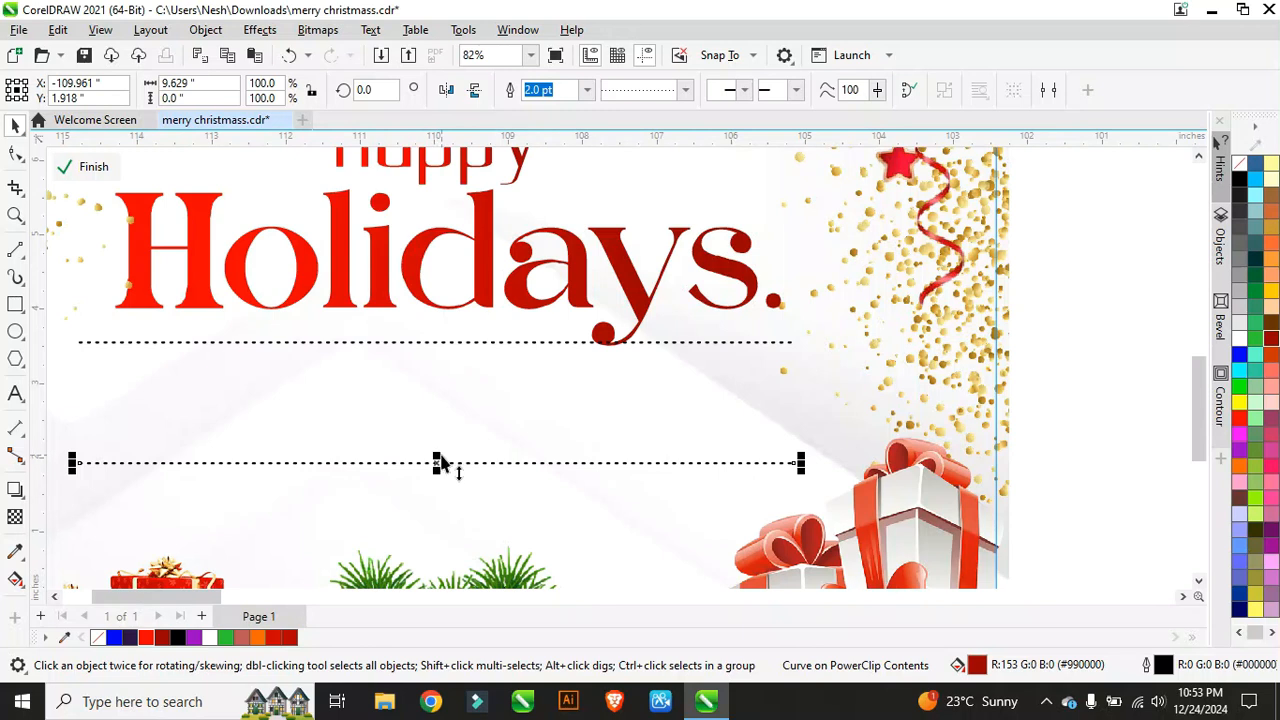
drag(435, 462, 432, 447)
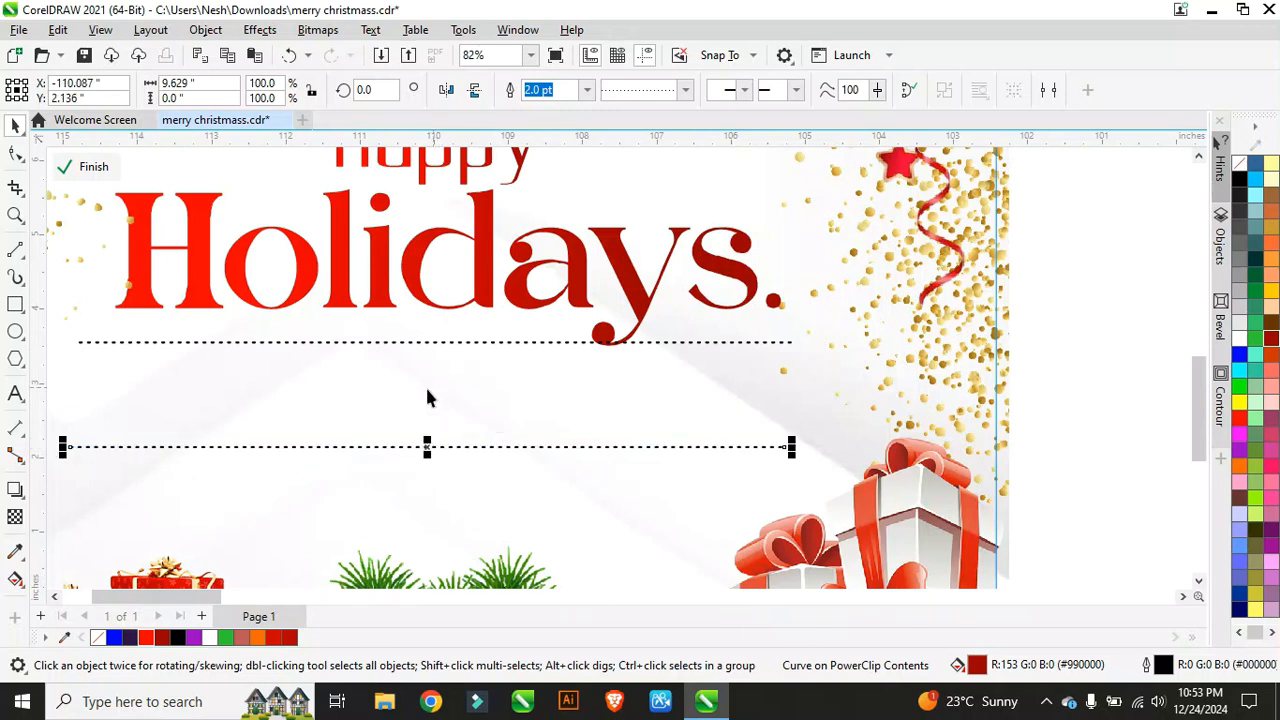
scroll(427, 397, down, 3)
Step: Centre the headline and dotted lines on the logo and nudge the group left
drag(171, 156, 258, 228)
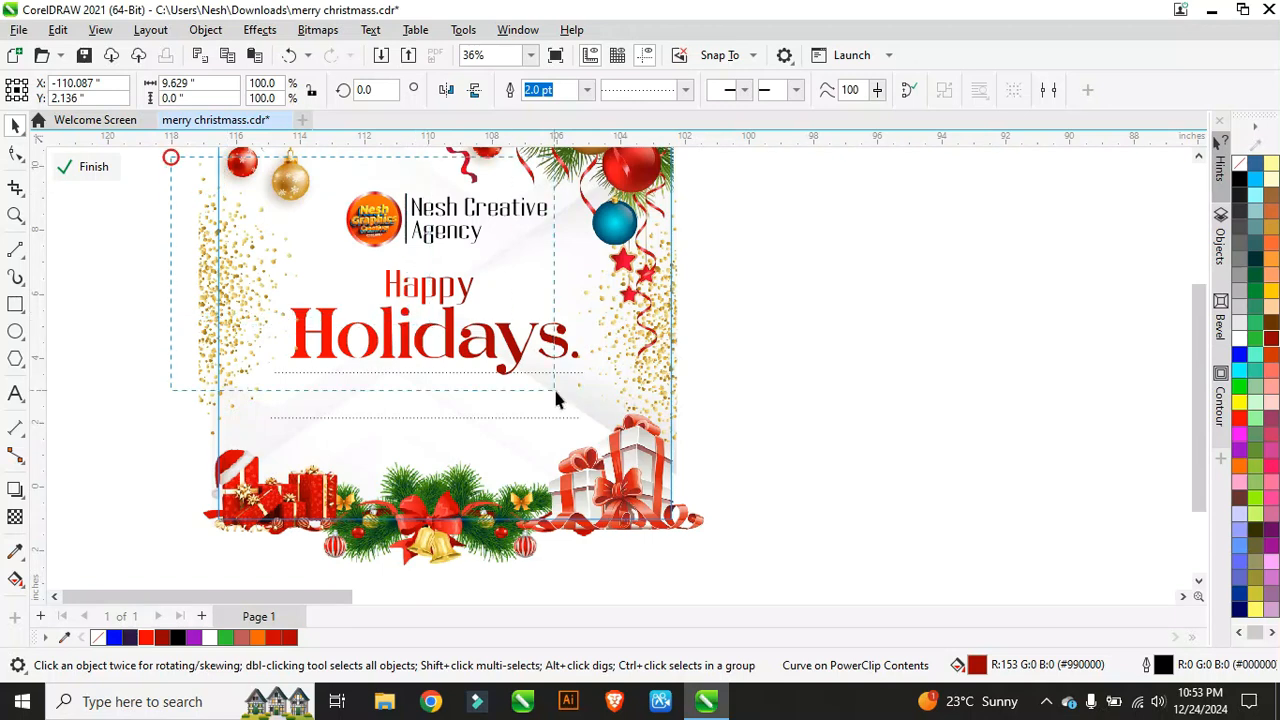
drag(556, 400, 646, 455)
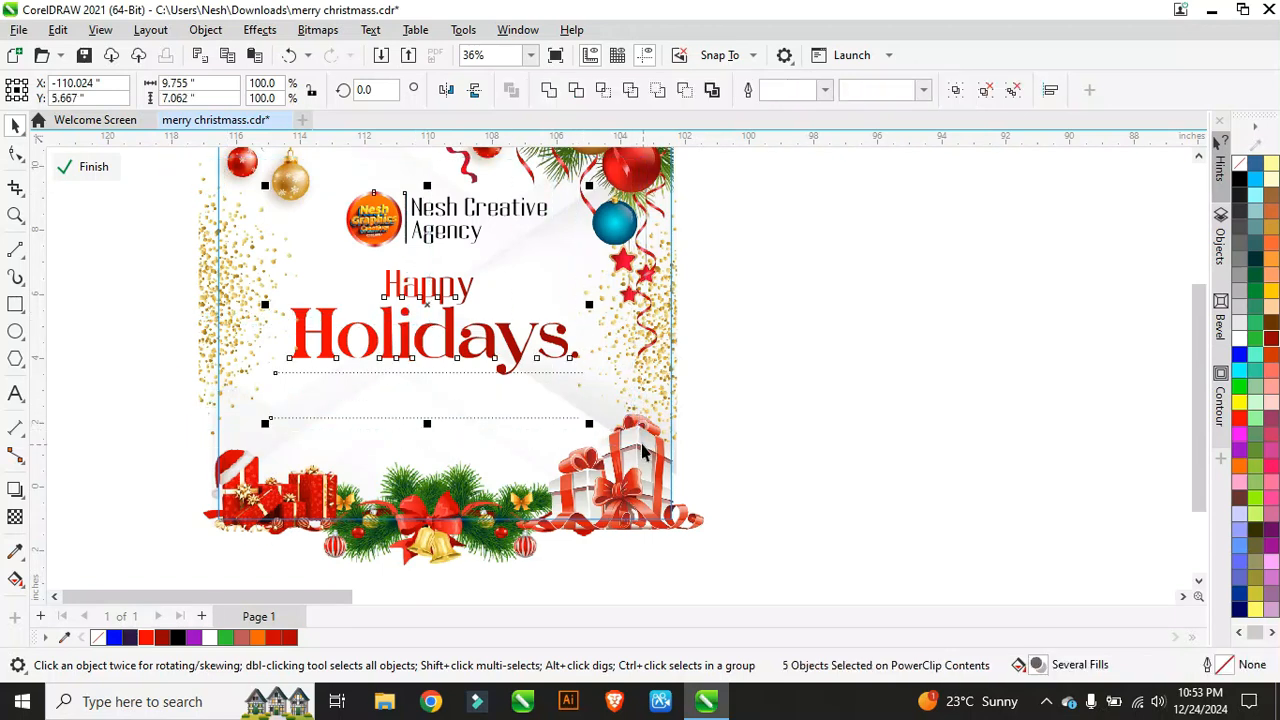
key(c)
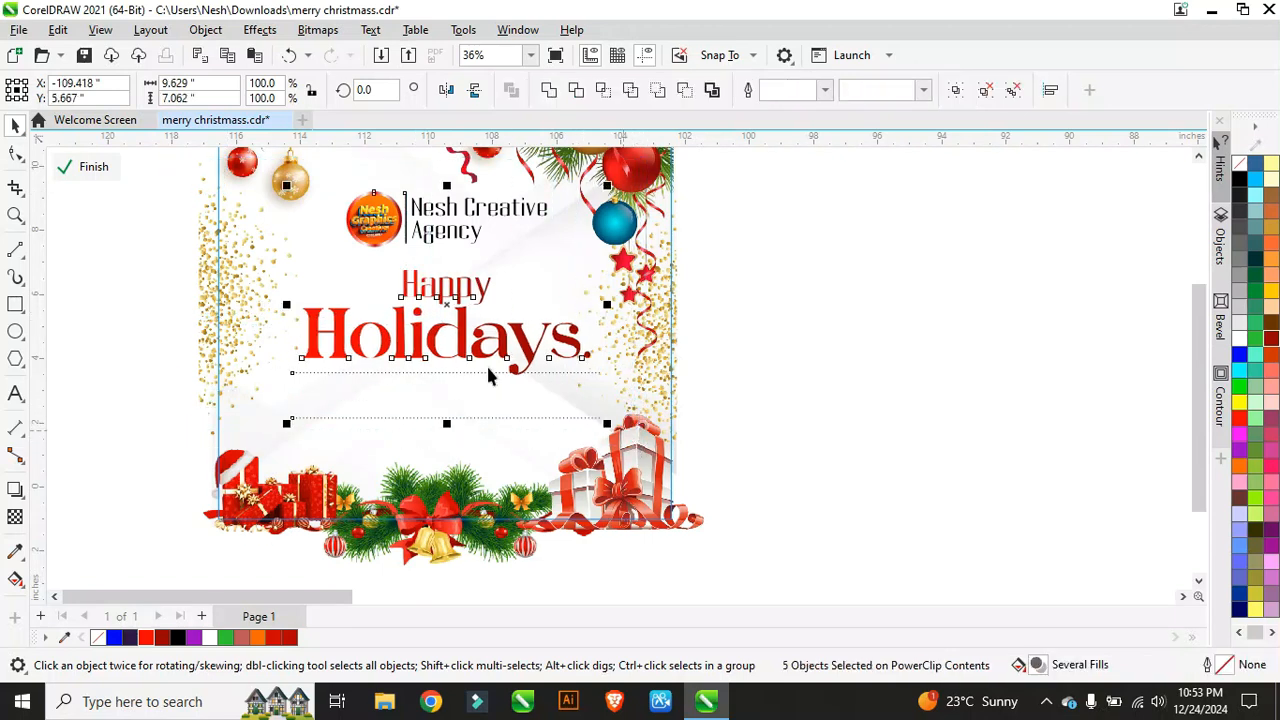
key(Left)
key(Left)
key(Left)
key(Left)
key(Left)
key(Left)
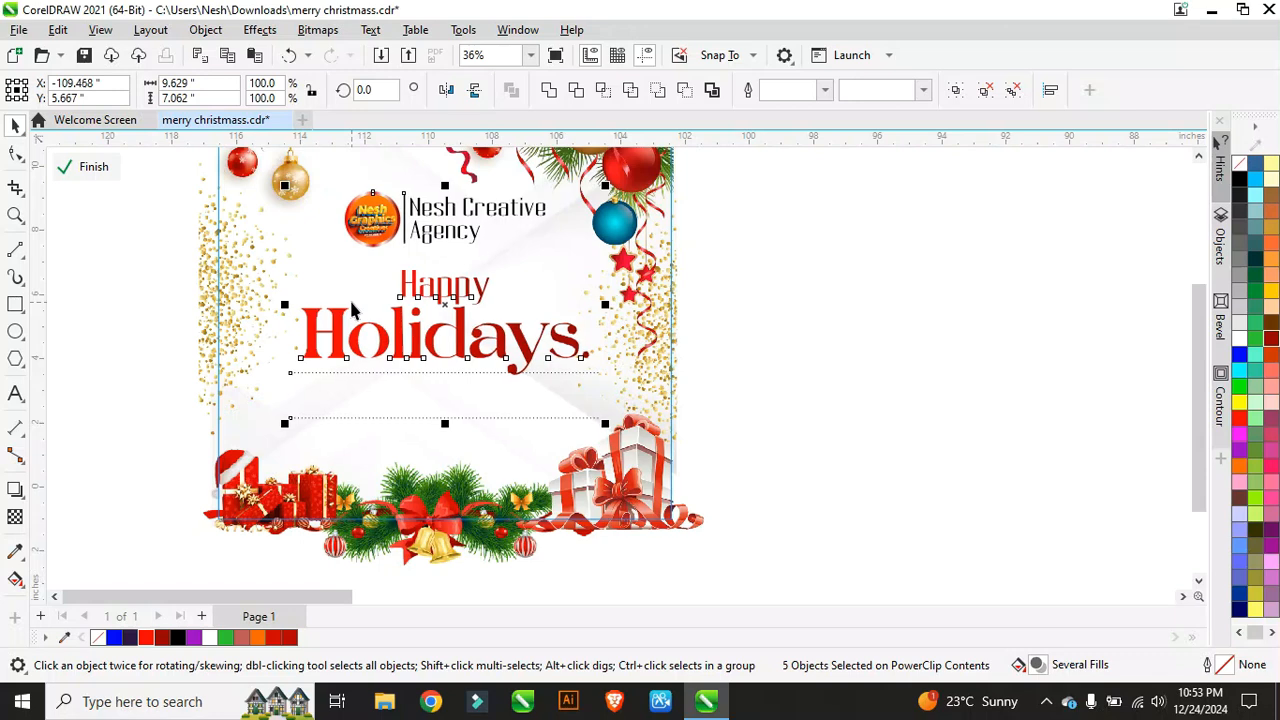
scroll(516, 398, up, 1)
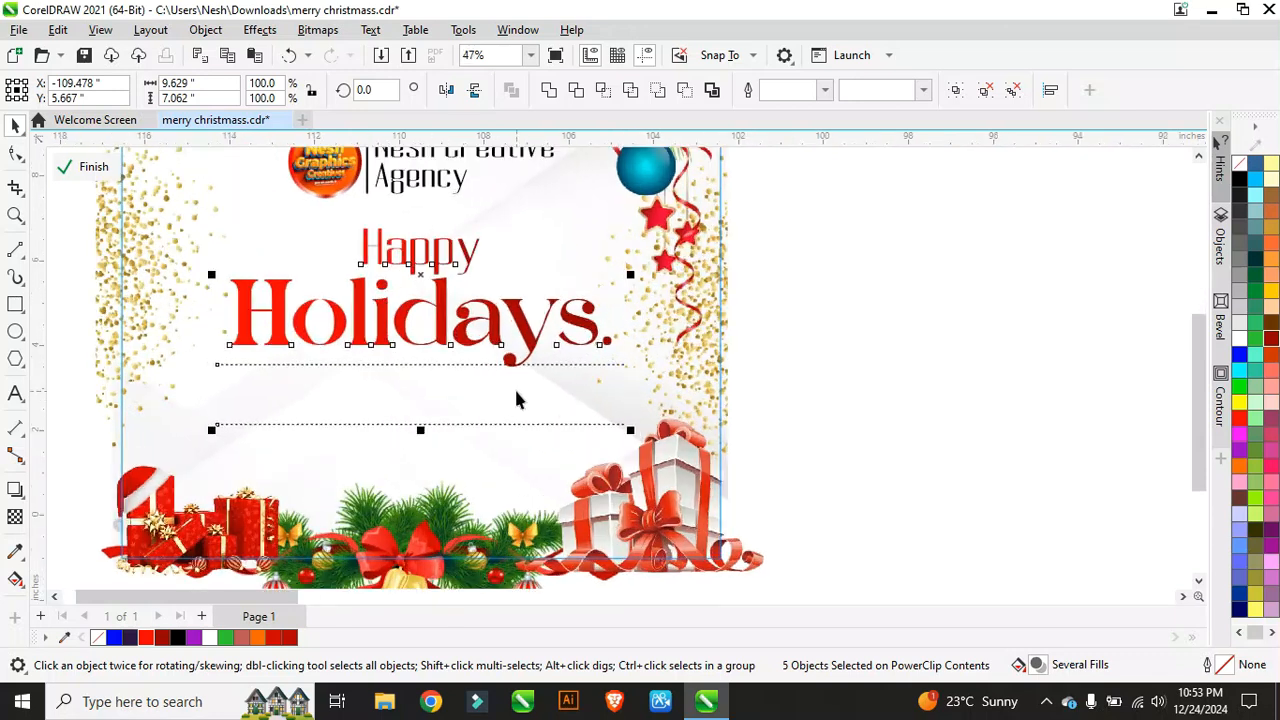
Step: Paste the message 'May your holidays be filled with lots of happiness, peace, and love'
click(860, 295)
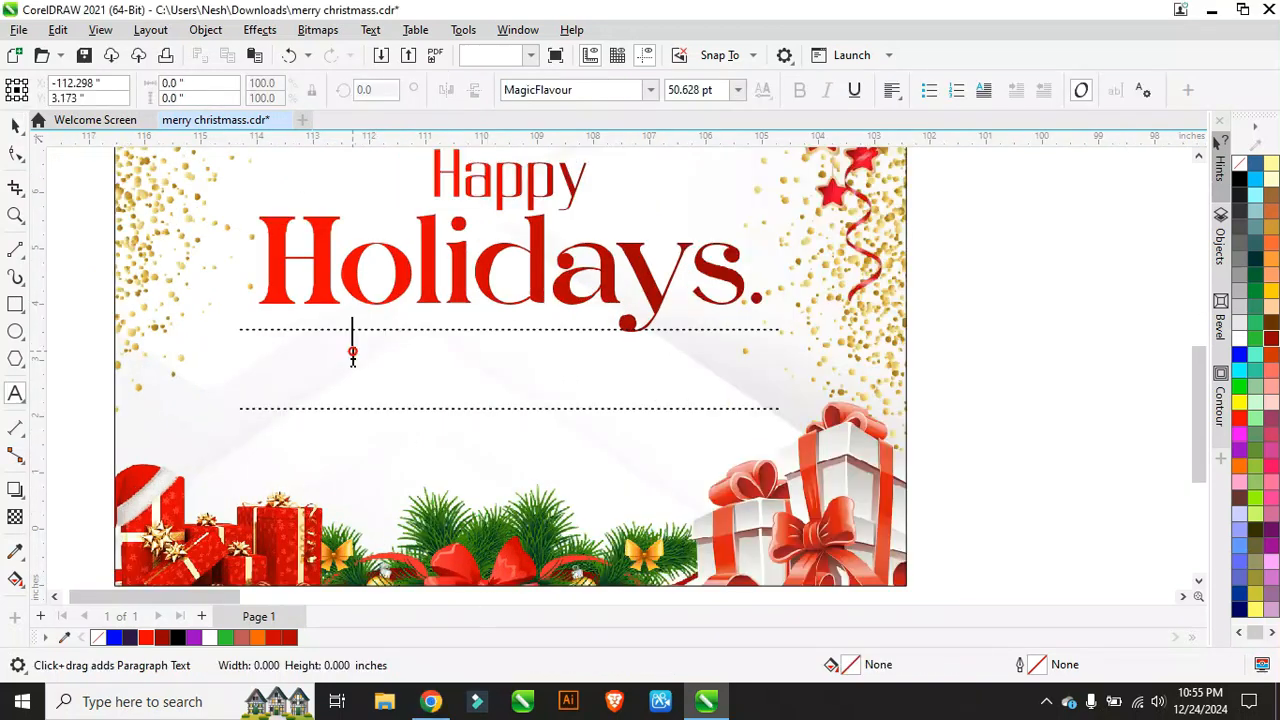
text(May your holidays be filled with lots of happiness, peace, and love)
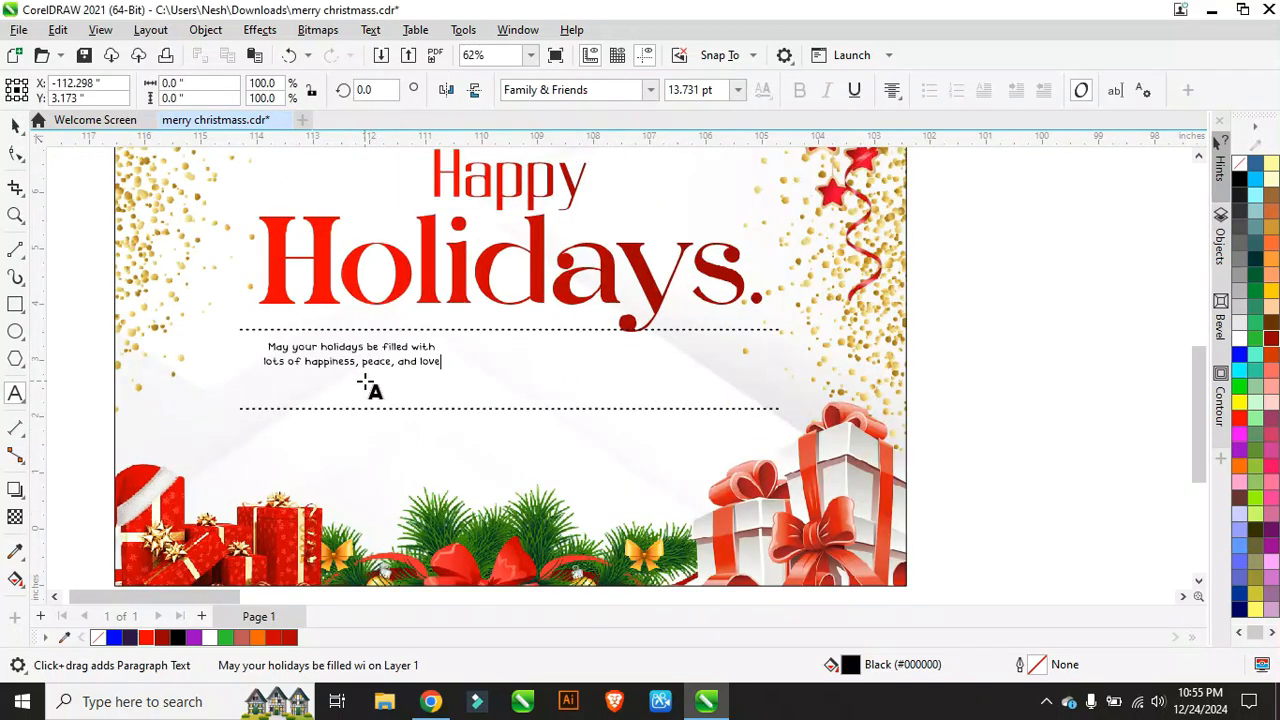
scroll(321, 362, up, 2)
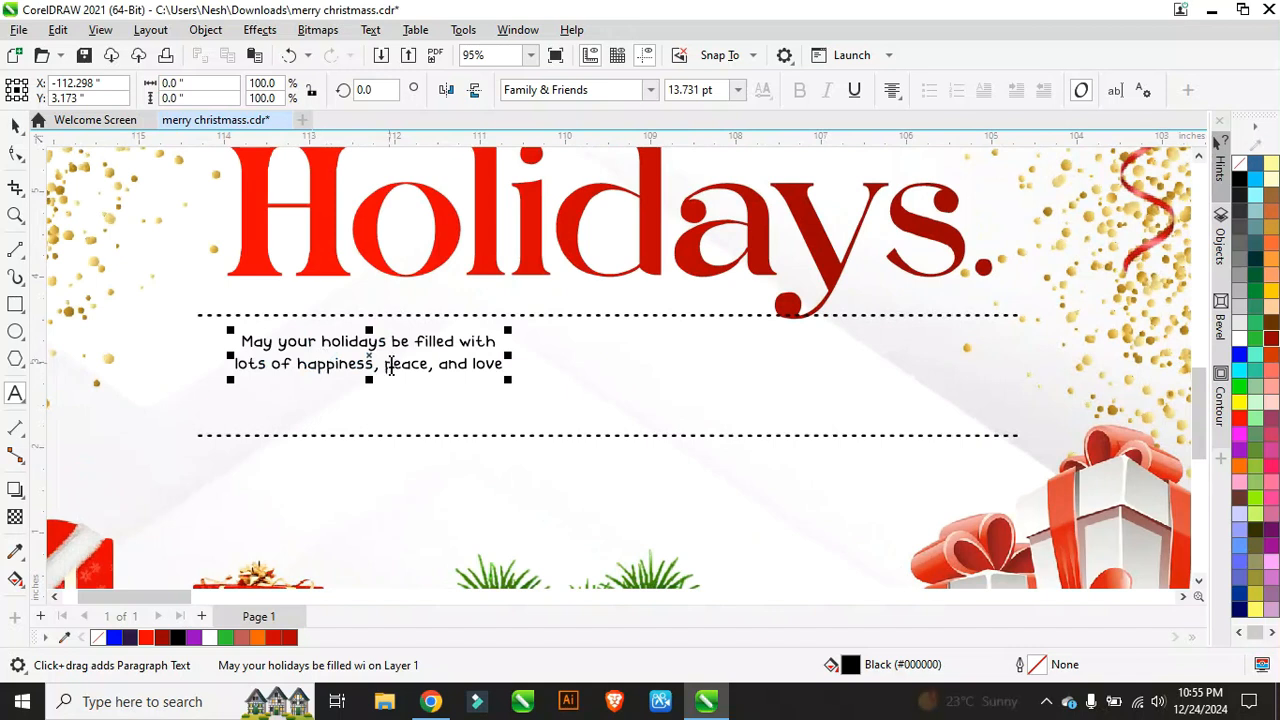
Step: Enlarge the message to about double size and centre it between the dotted lines
click(15, 125)
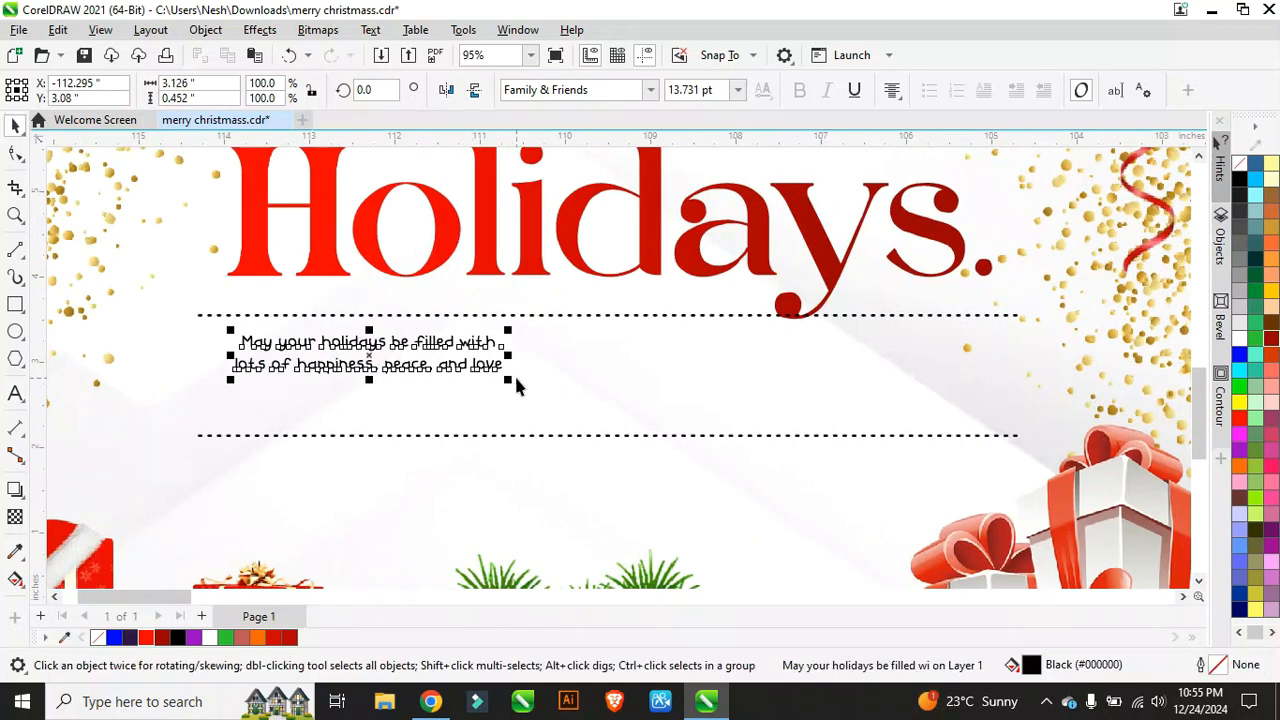
drag(511, 388, 812, 488)
drag(520, 377, 580, 371)
scroll(580, 371, down, 5)
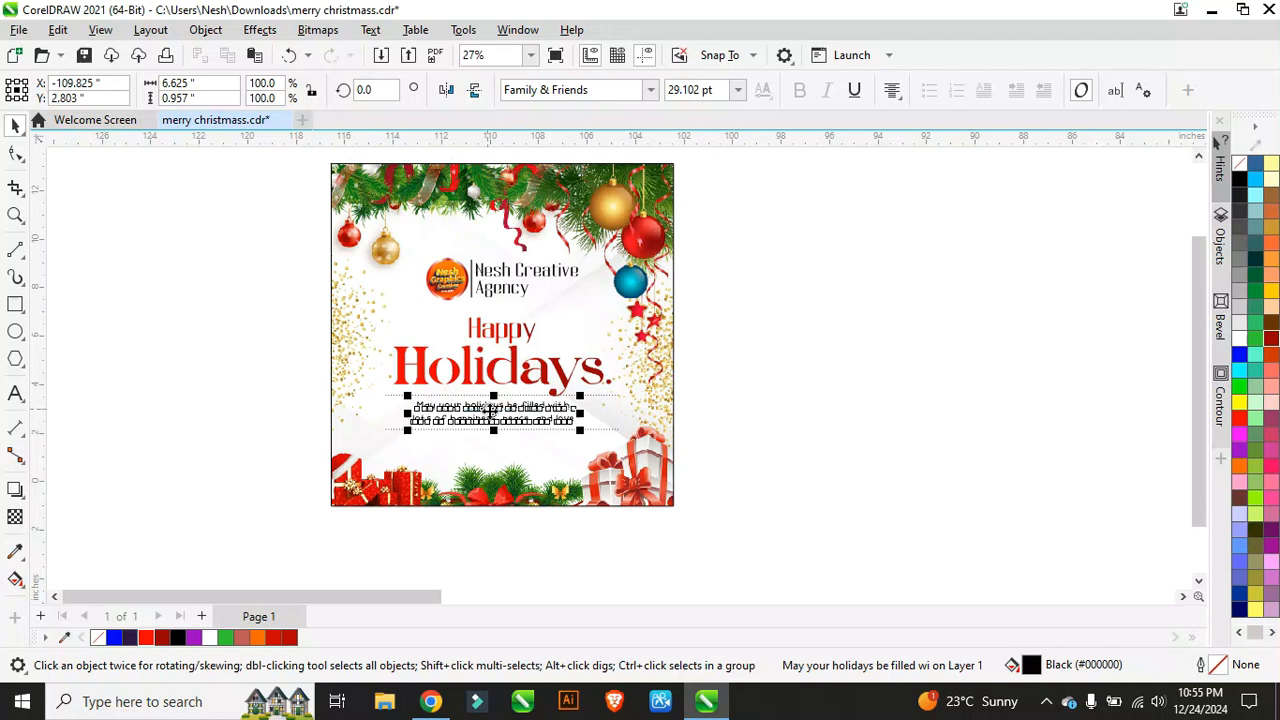
scroll(495, 421, up, 1)
scroll(495, 421, up, 1)
mouse_move(507, 410)
mouse_down()
mouse_move(490, 406)
mouse_move(505, 407)
mouse_up()
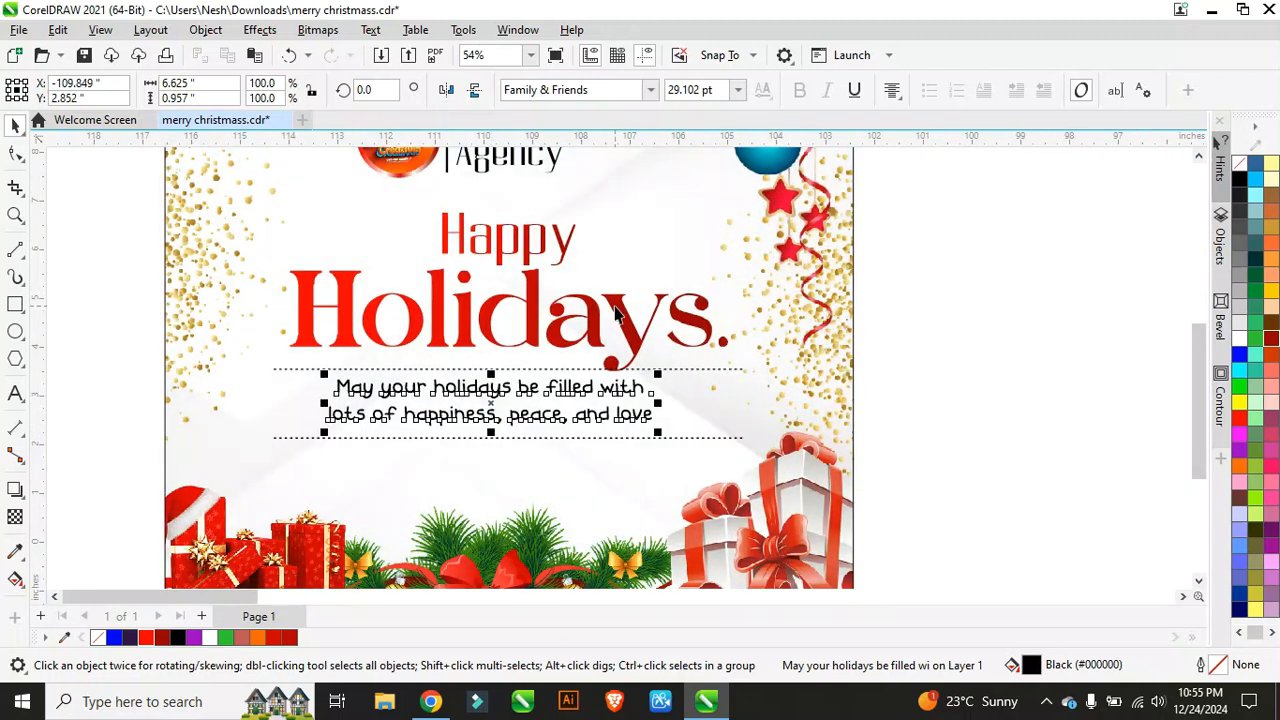
click(503, 256)
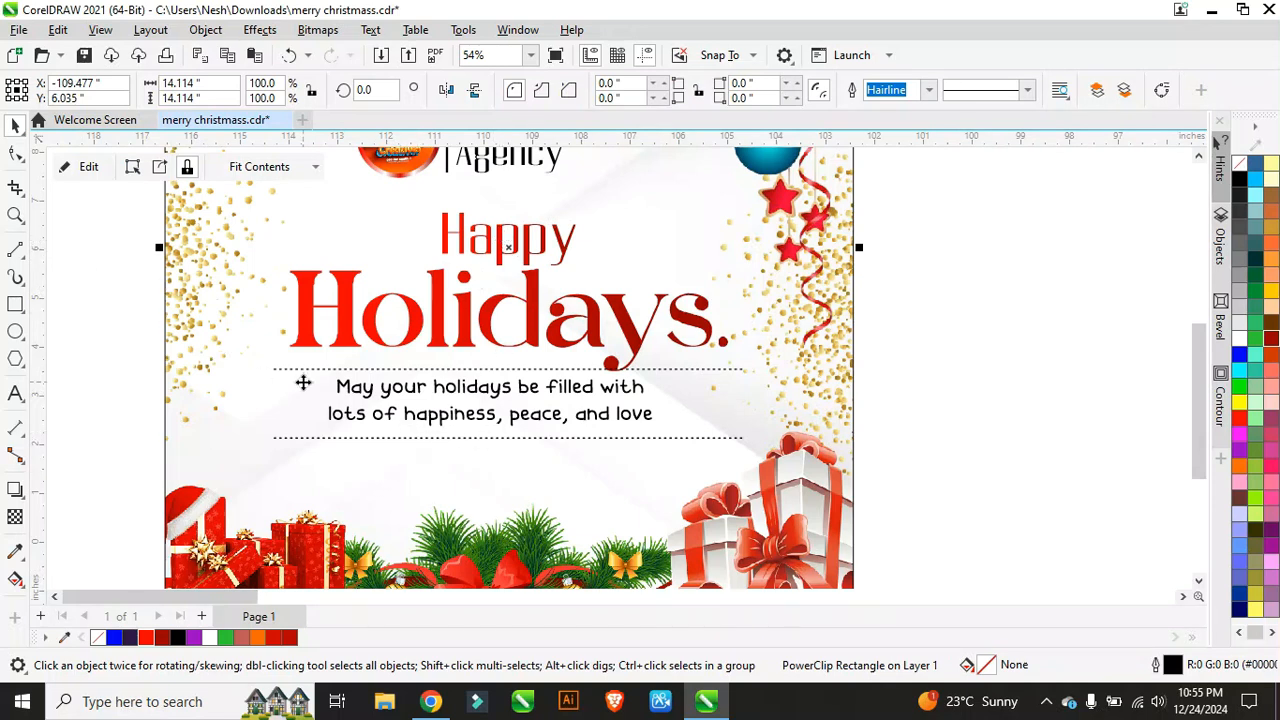
Step: Shorten both dotted lines from the right to about 80% of their width
click(977, 320)
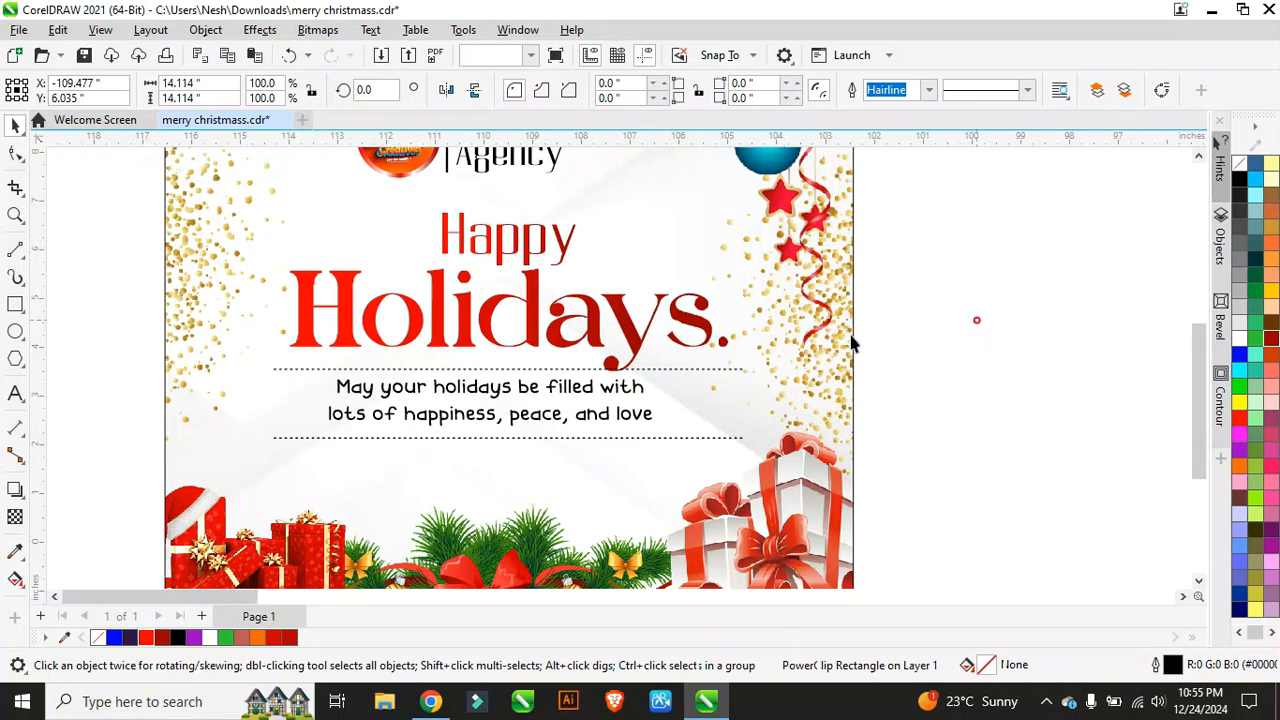
click(682, 368)
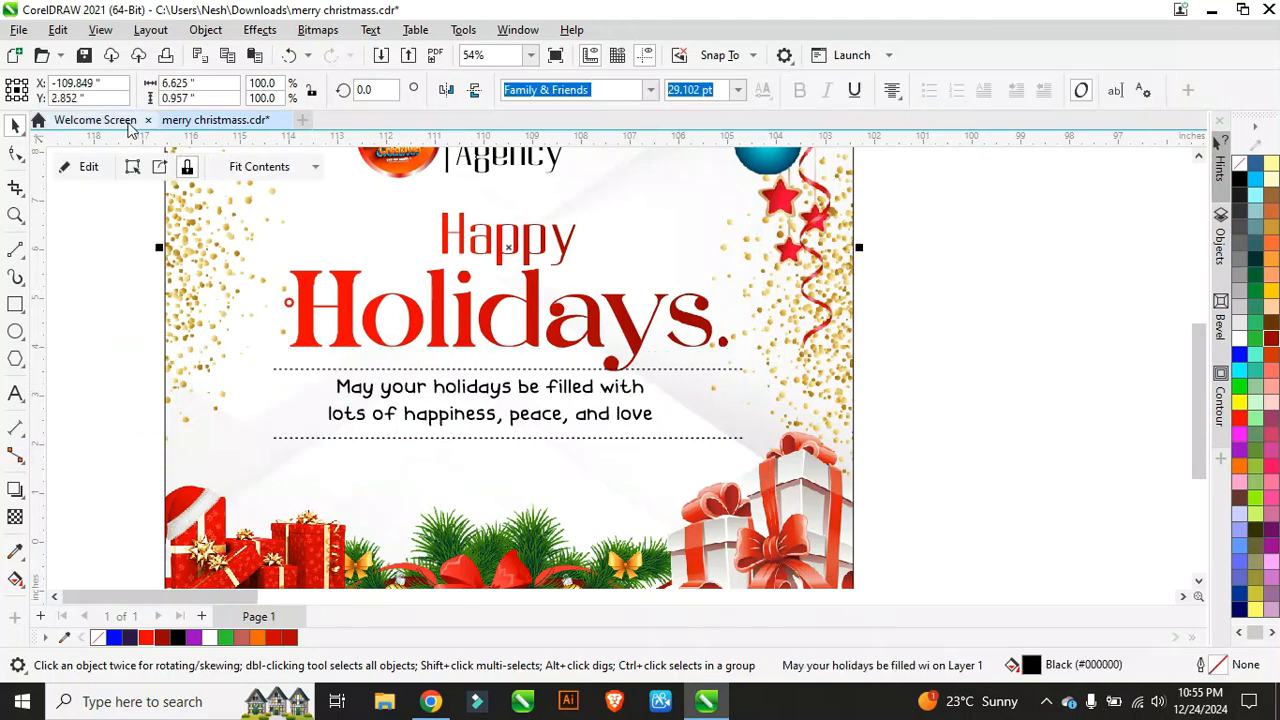
click(89, 167)
scroll(620, 380, up, 2)
click(641, 362)
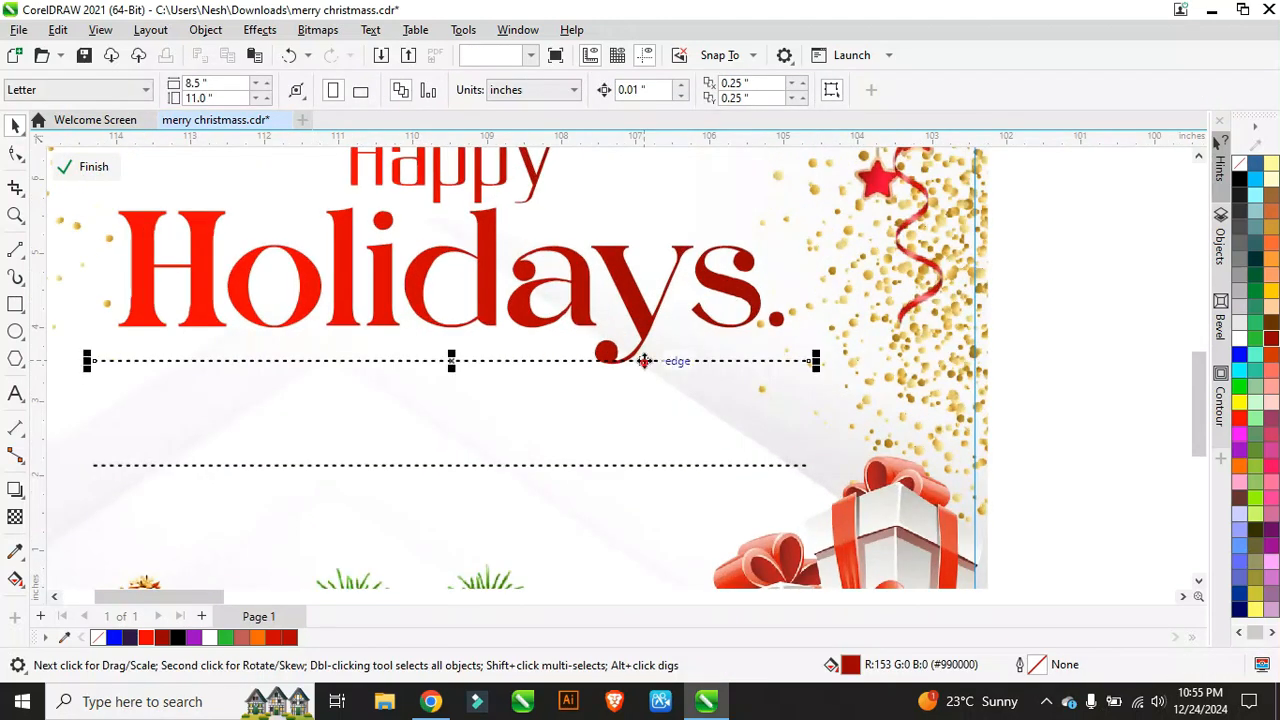
shift+click(629, 465)
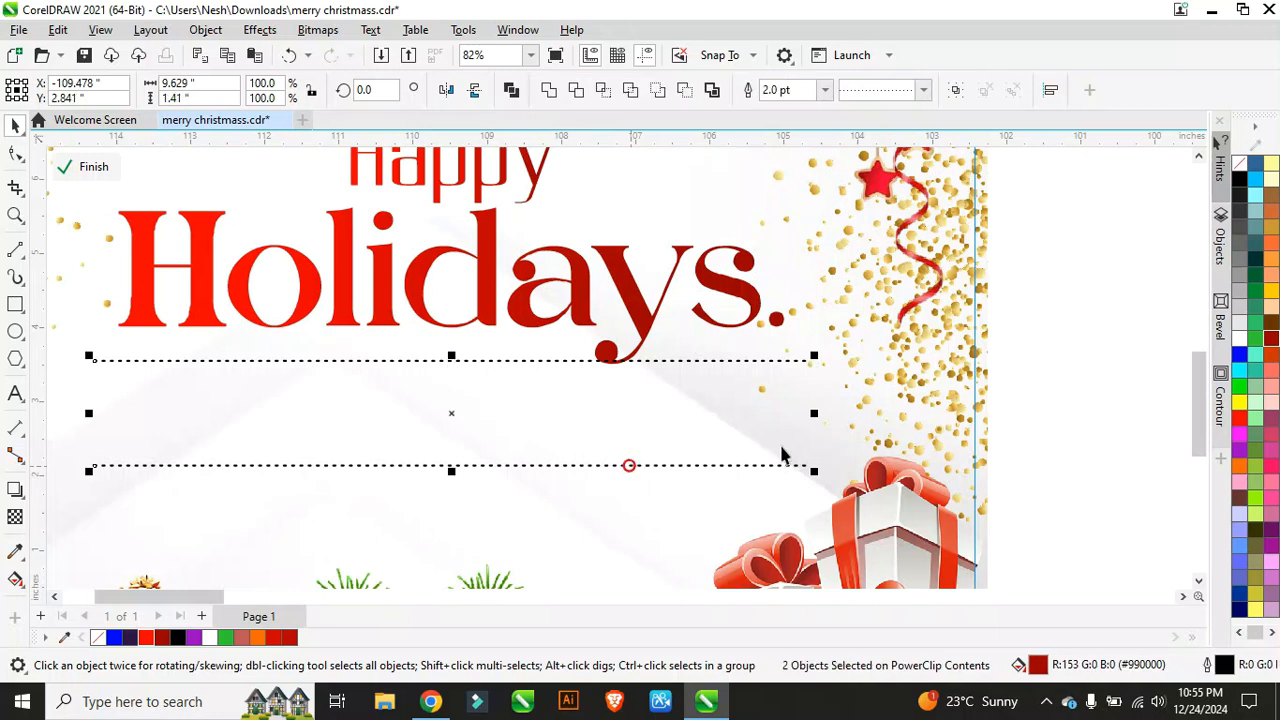
drag(816, 411, 748, 423)
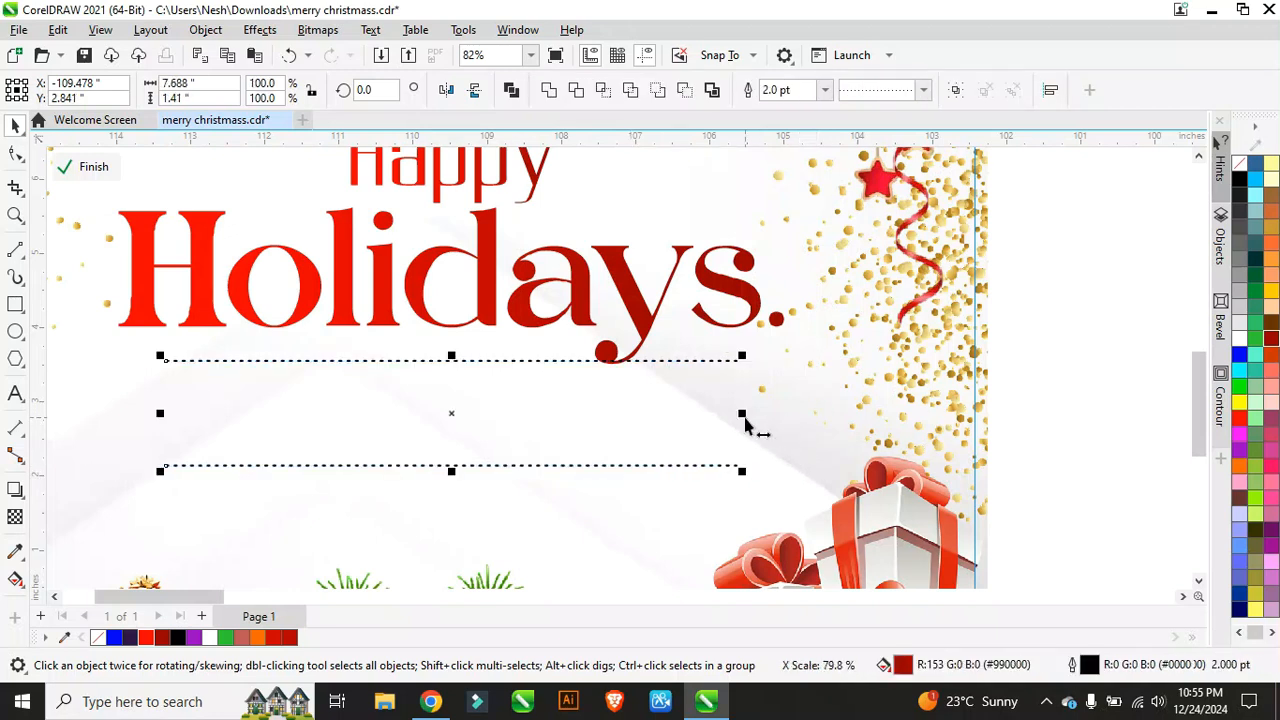
click(104, 170)
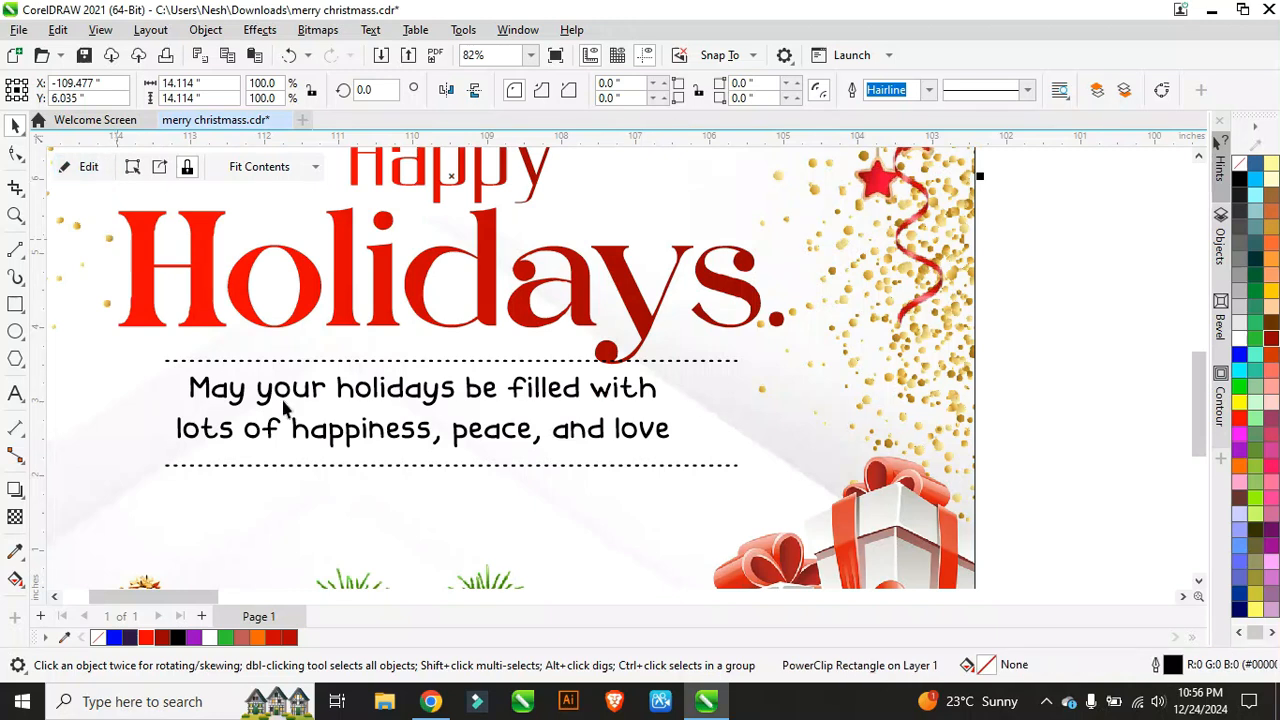
Step: Reopen the card's clipped contents and select the logo, heading and dotted lines together
scroll(377, 449, down, 2)
scroll(443, 449, down, 1)
drag(148, 215, 516, 456)
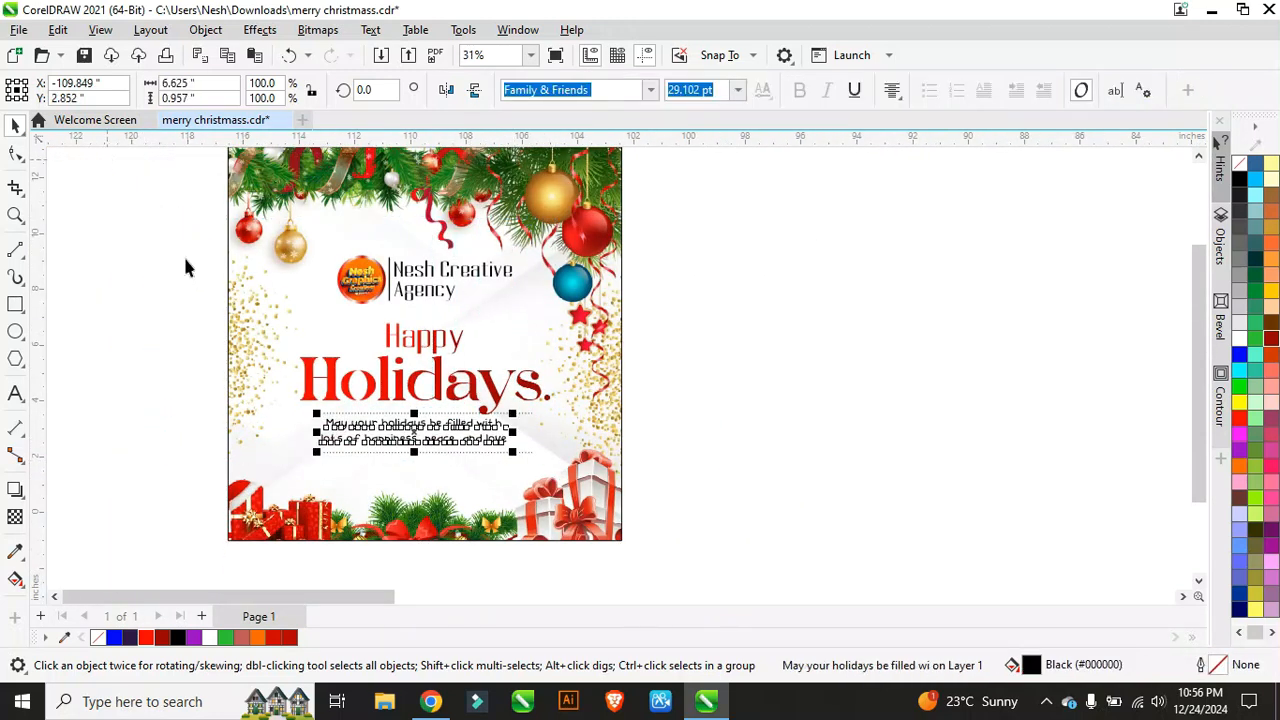
click(232, 262)
click(88, 168)
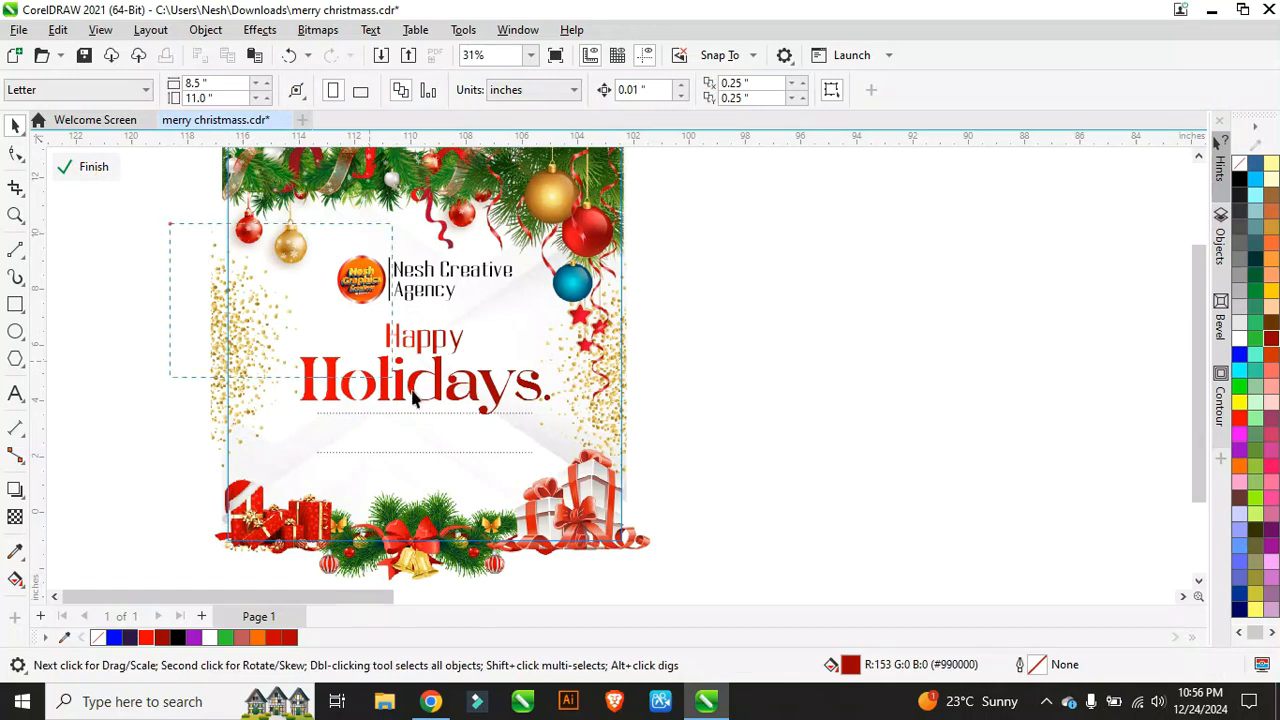
drag(169, 223, 585, 478)
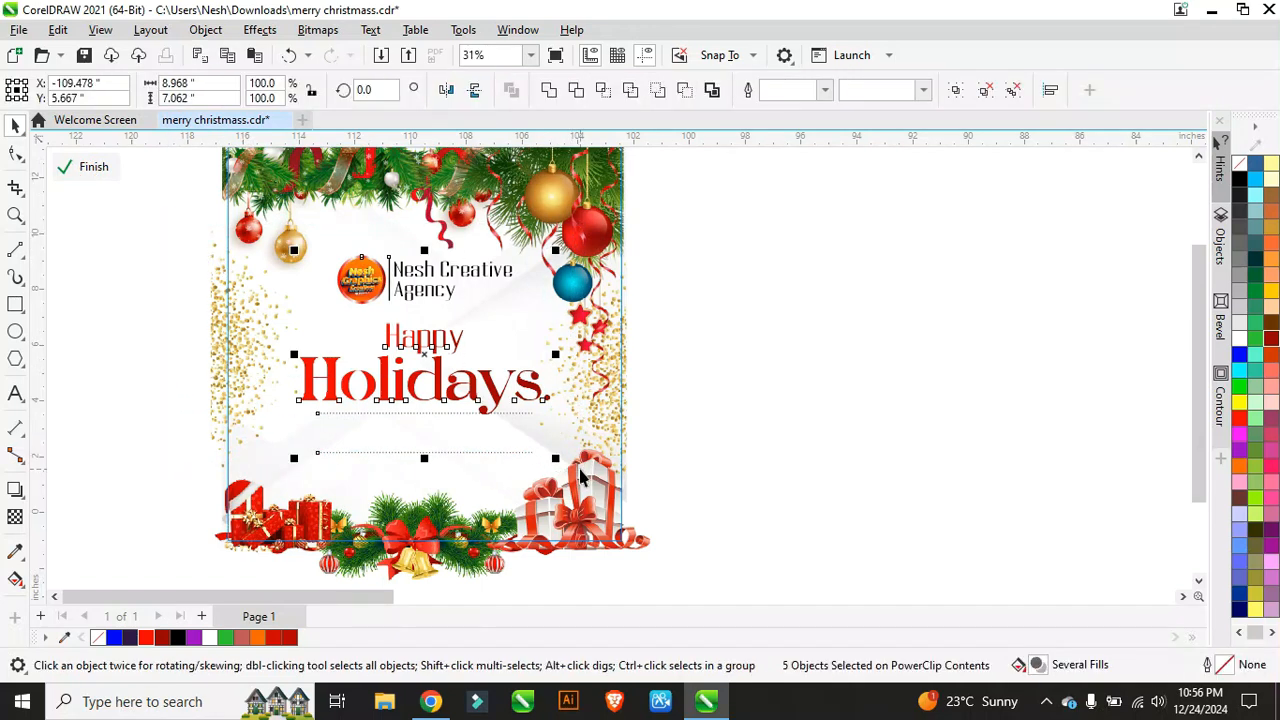
scroll(435, 302, up, 1)
Step: Shrink the left glitter image and move it slightly up and right
scroll(434, 302, down, 2)
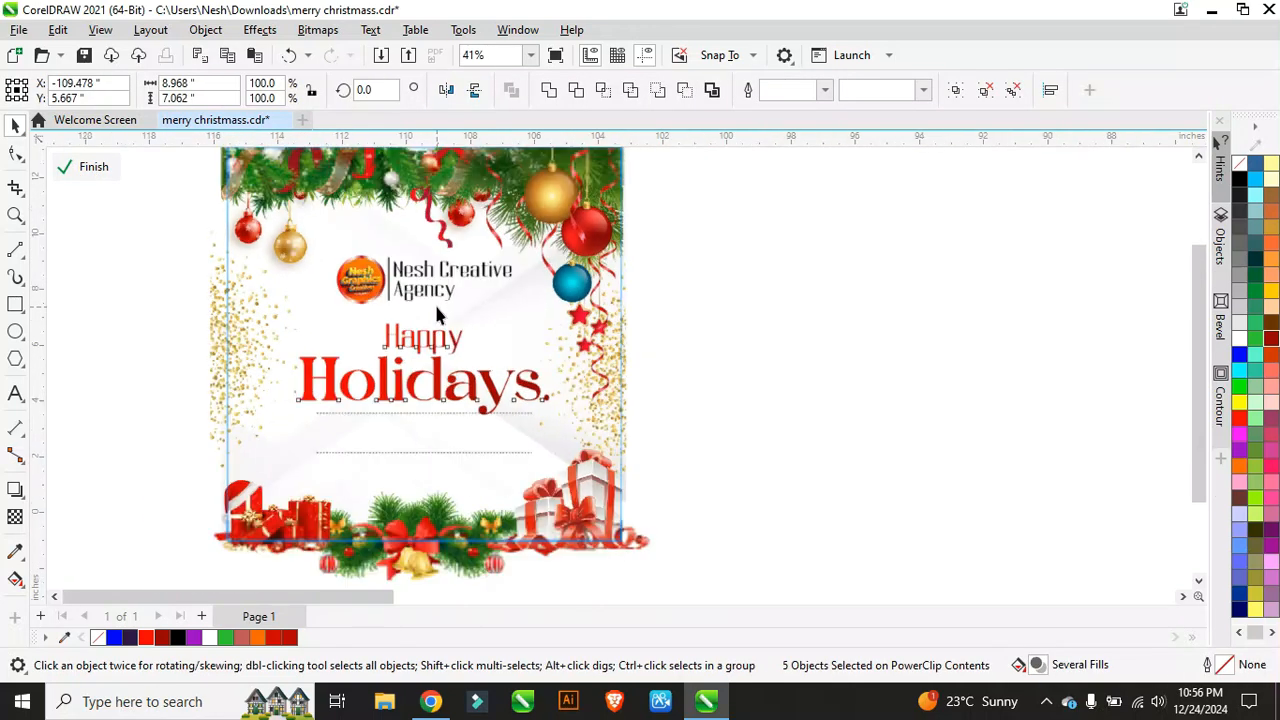
click(303, 315)
scroll(287, 314, up, 1)
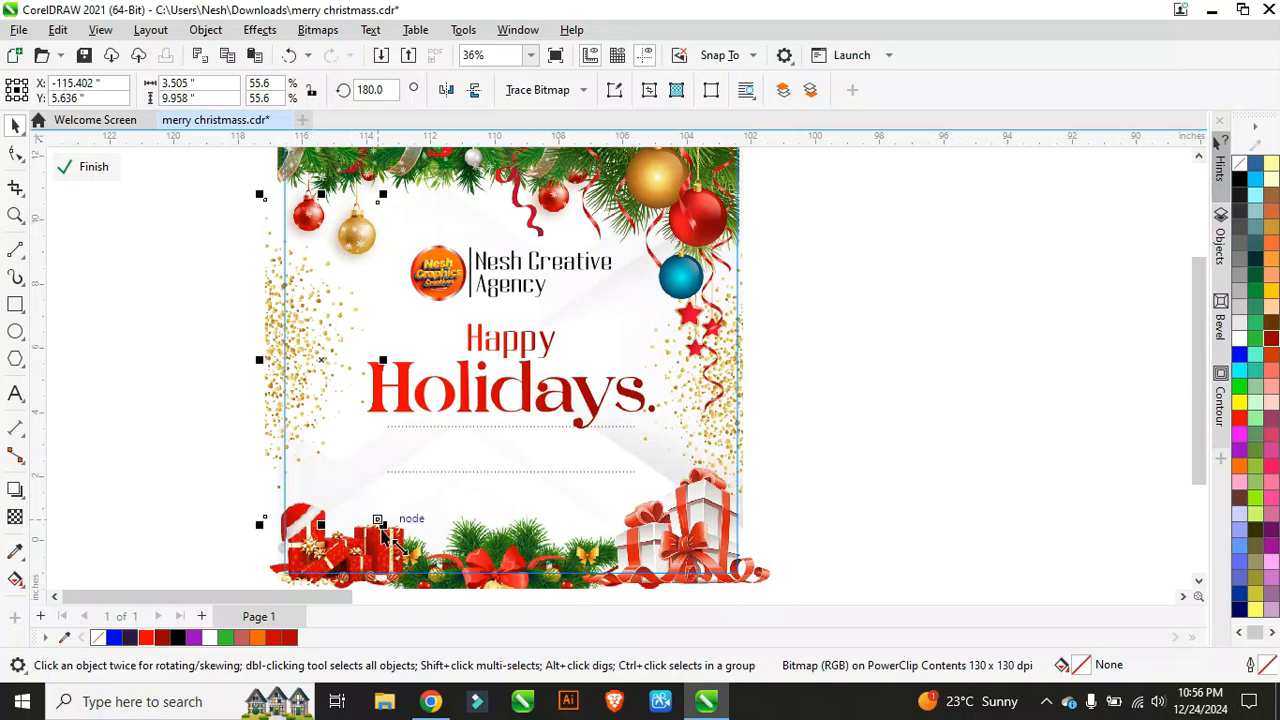
drag(382, 523, 356, 471)
scroll(308, 308, up, 1)
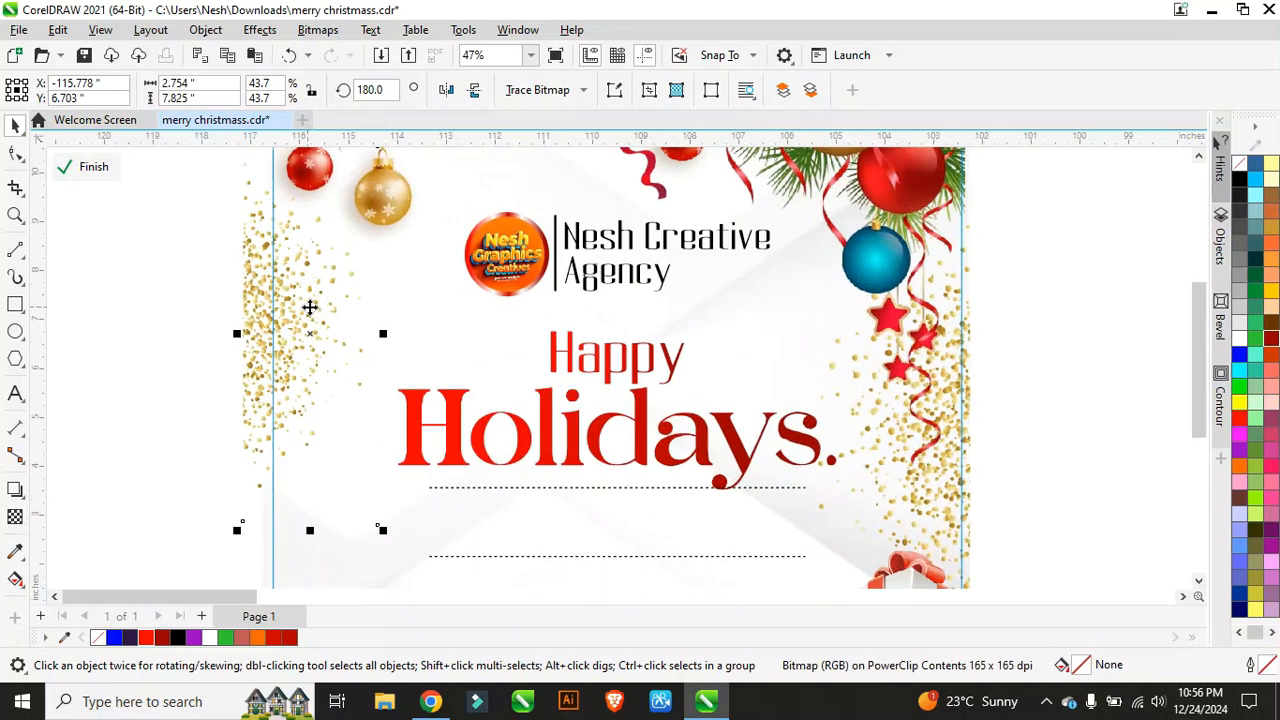
drag(315, 301, 318, 287)
scroll(368, 272, down, 2)
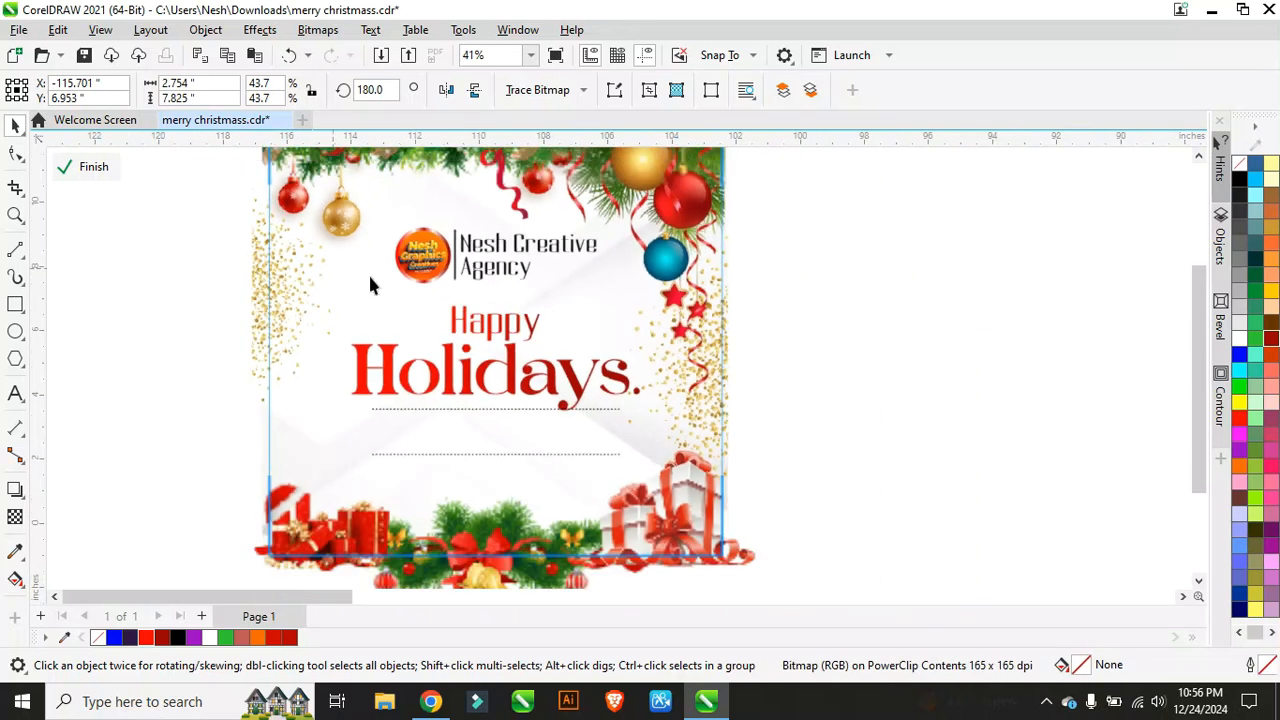
Step: Shrink the right glitter image, raise it, then finish editing and select the card frame
click(689, 371)
click(704, 431)
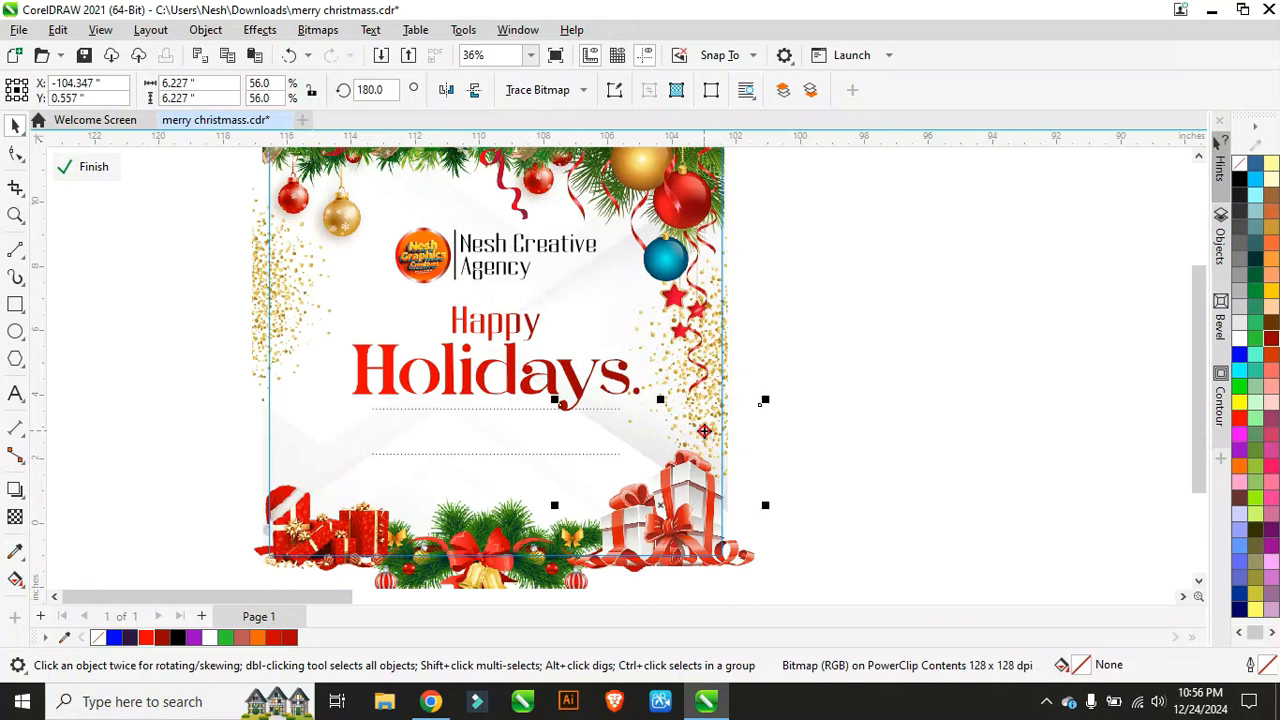
click(714, 395)
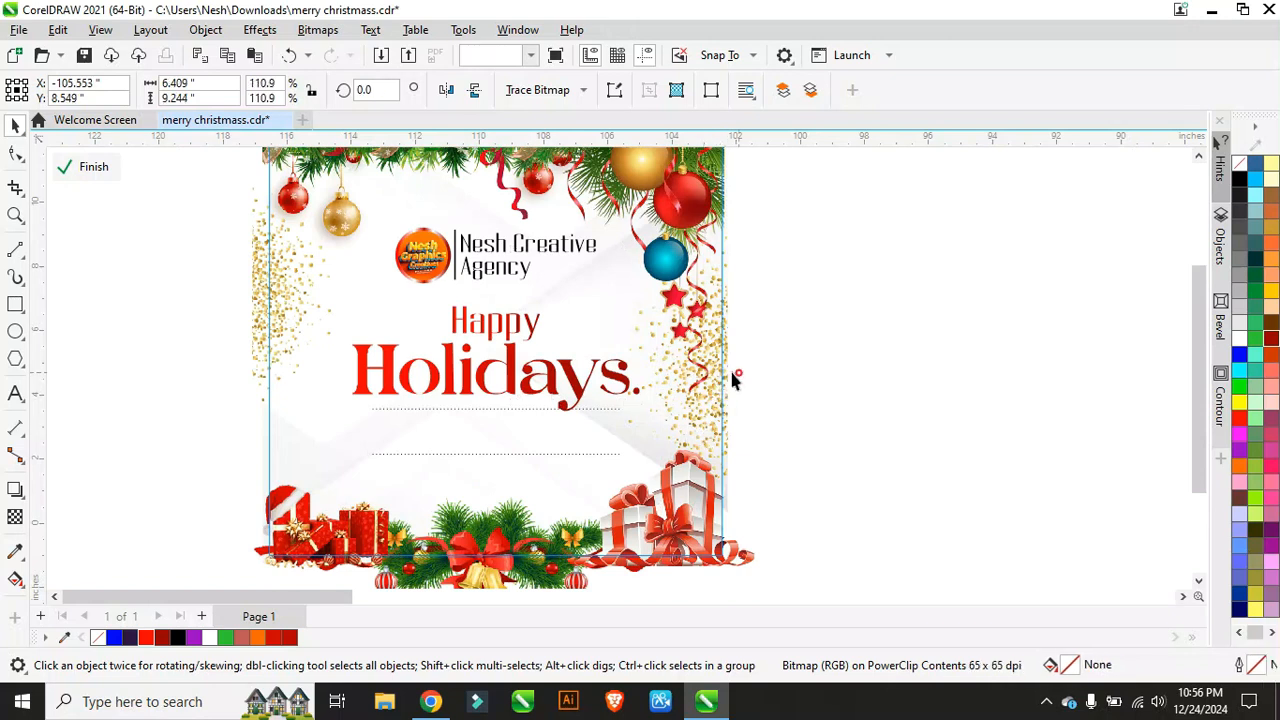
click(733, 378)
drag(610, 212, 645, 298)
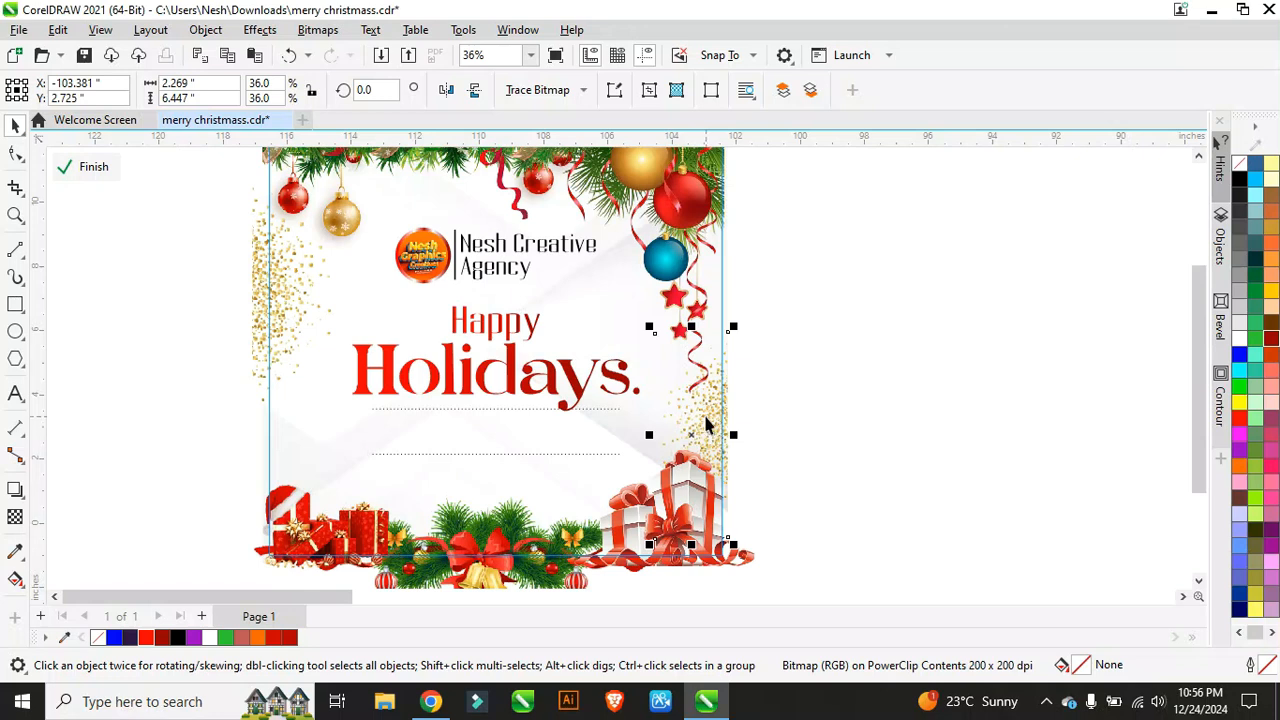
drag(692, 434, 699, 404)
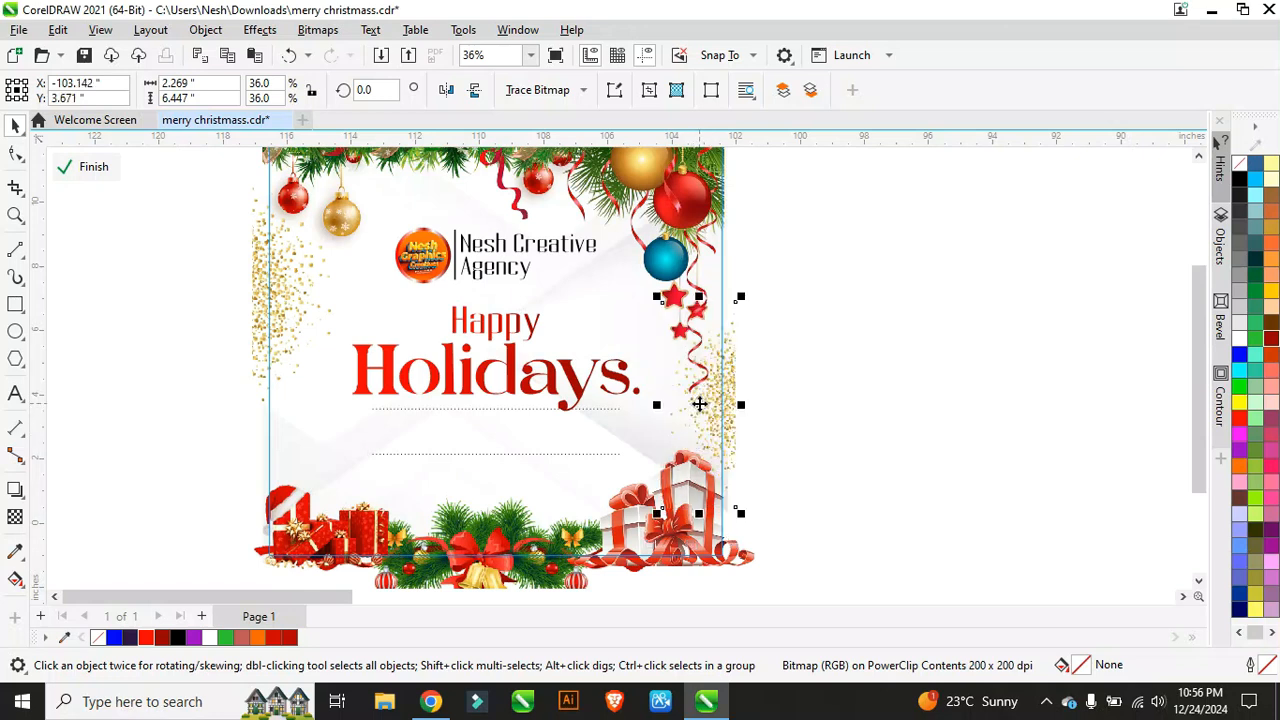
click(699, 404)
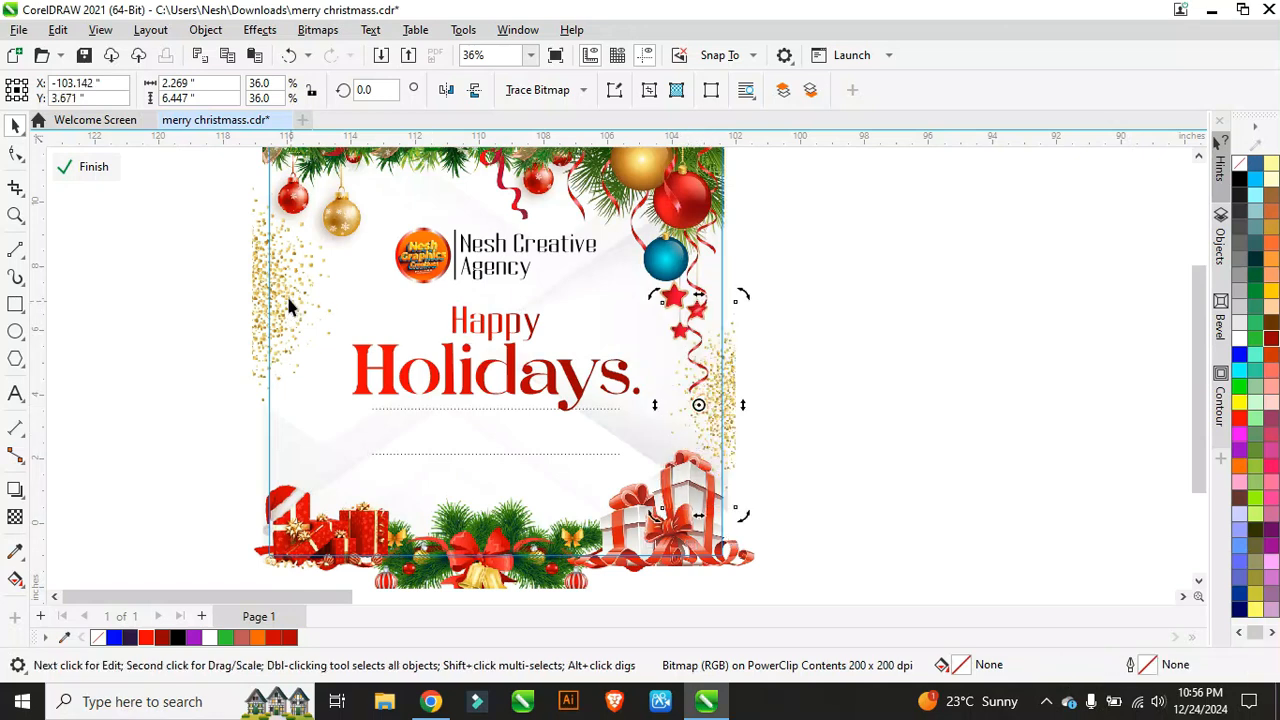
click(260, 280)
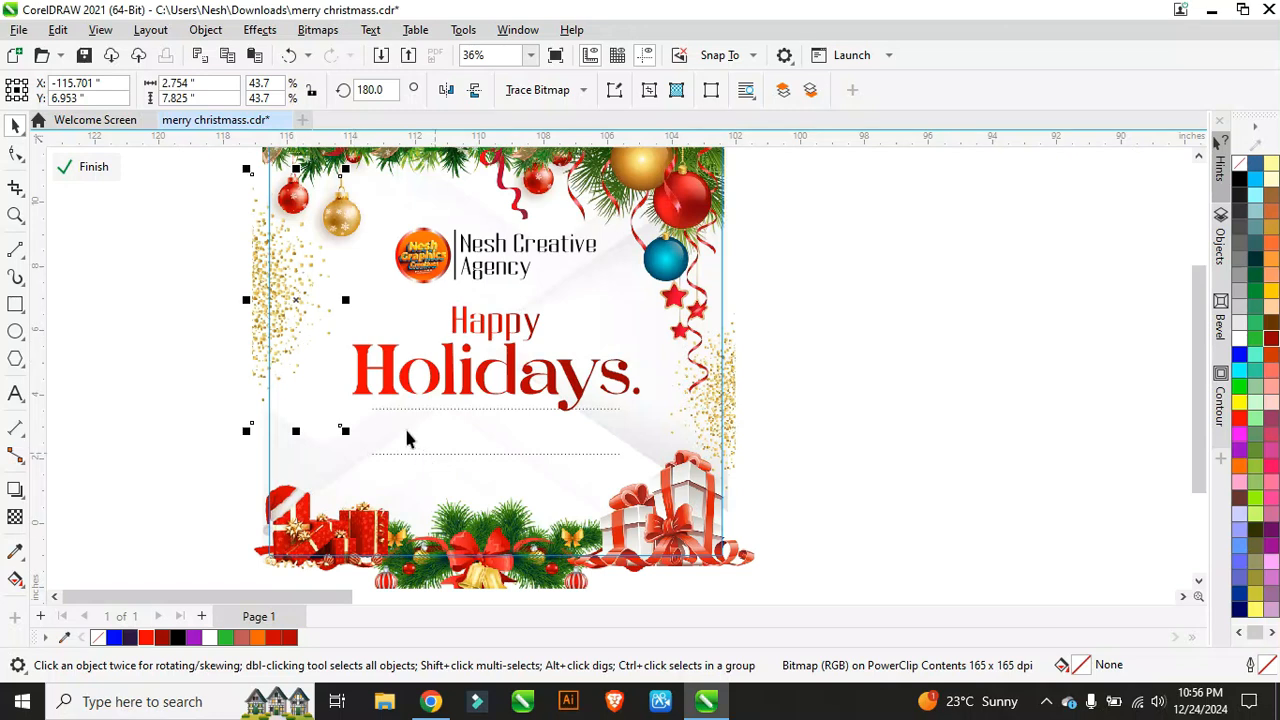
click(88, 167)
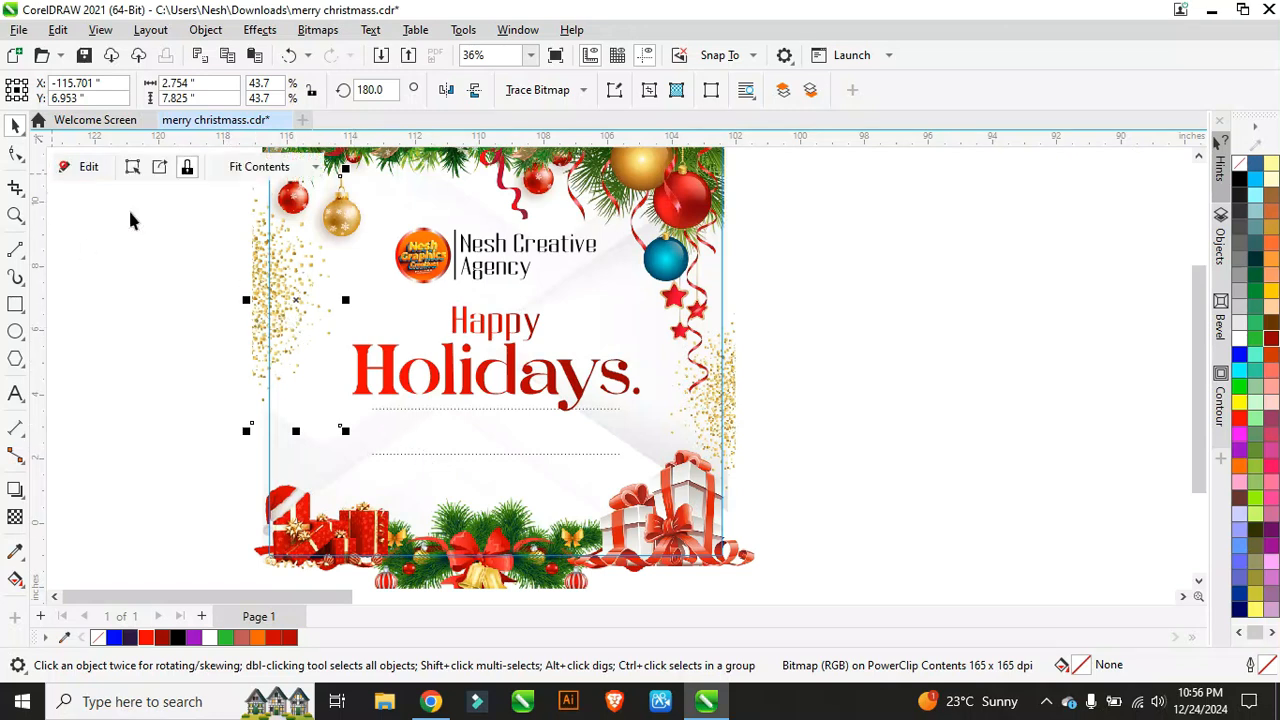
click(525, 487)
Step: Draw a long dark red (R153 G0 B0) bar below the message and reopen the card's contents
scroll(507, 487, up, 1)
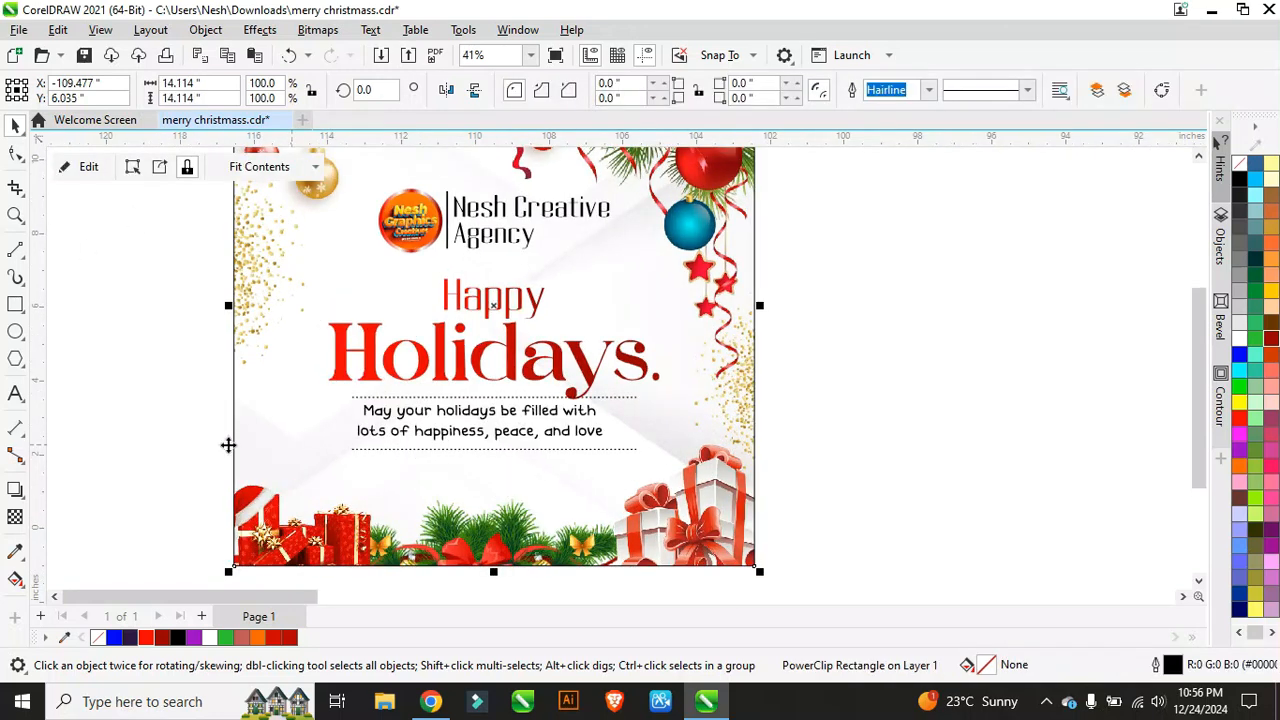
click(16, 305)
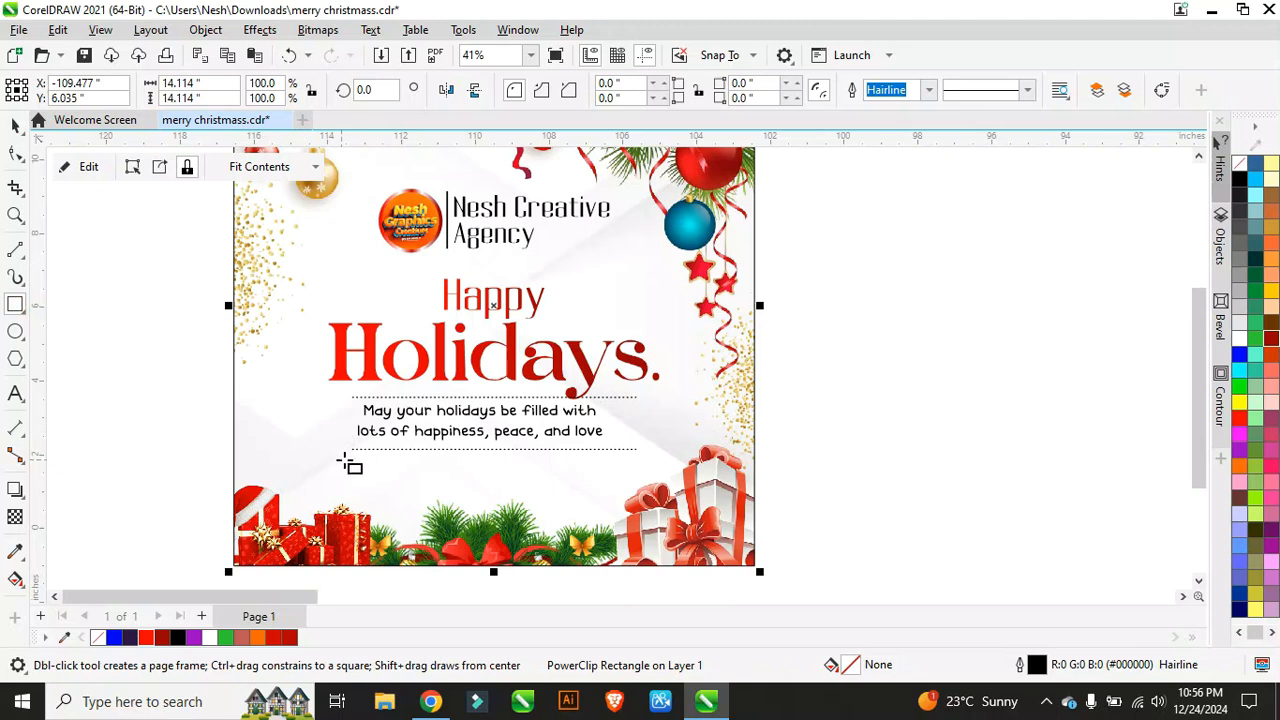
drag(343, 464, 647, 485)
scroll(563, 505, up, 1)
scroll(563, 505, down, 2)
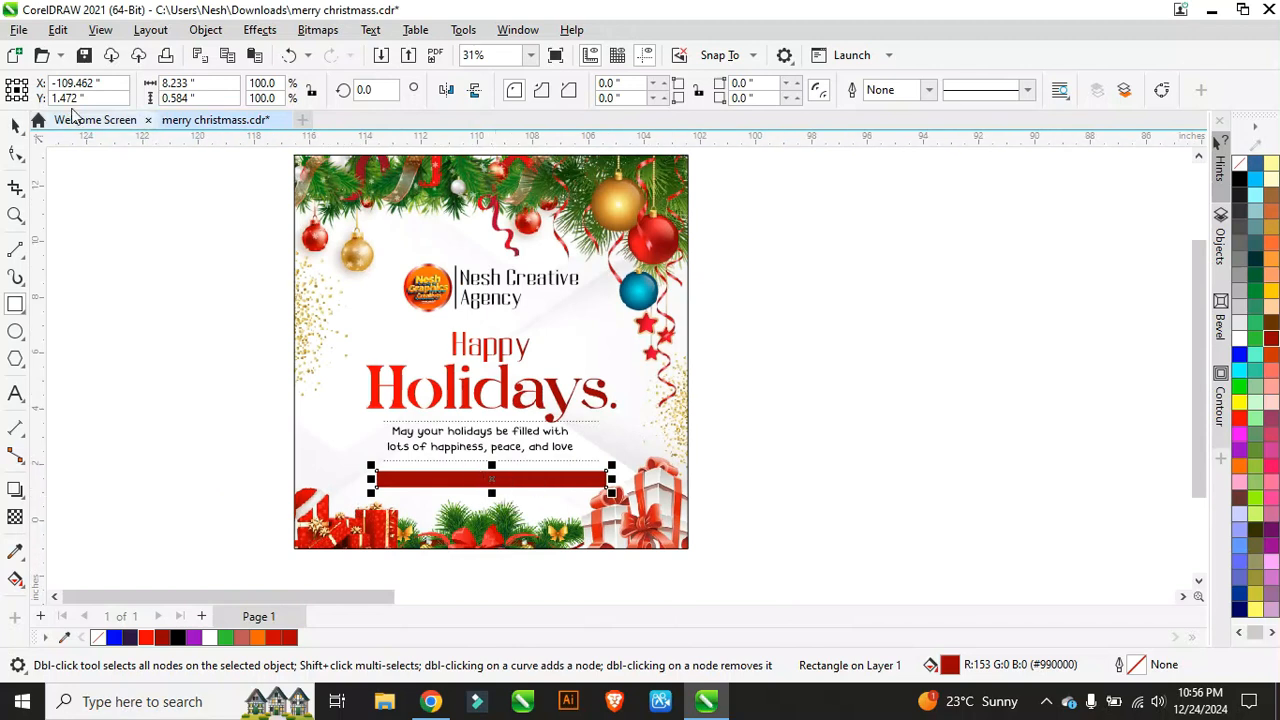
click(15, 123)
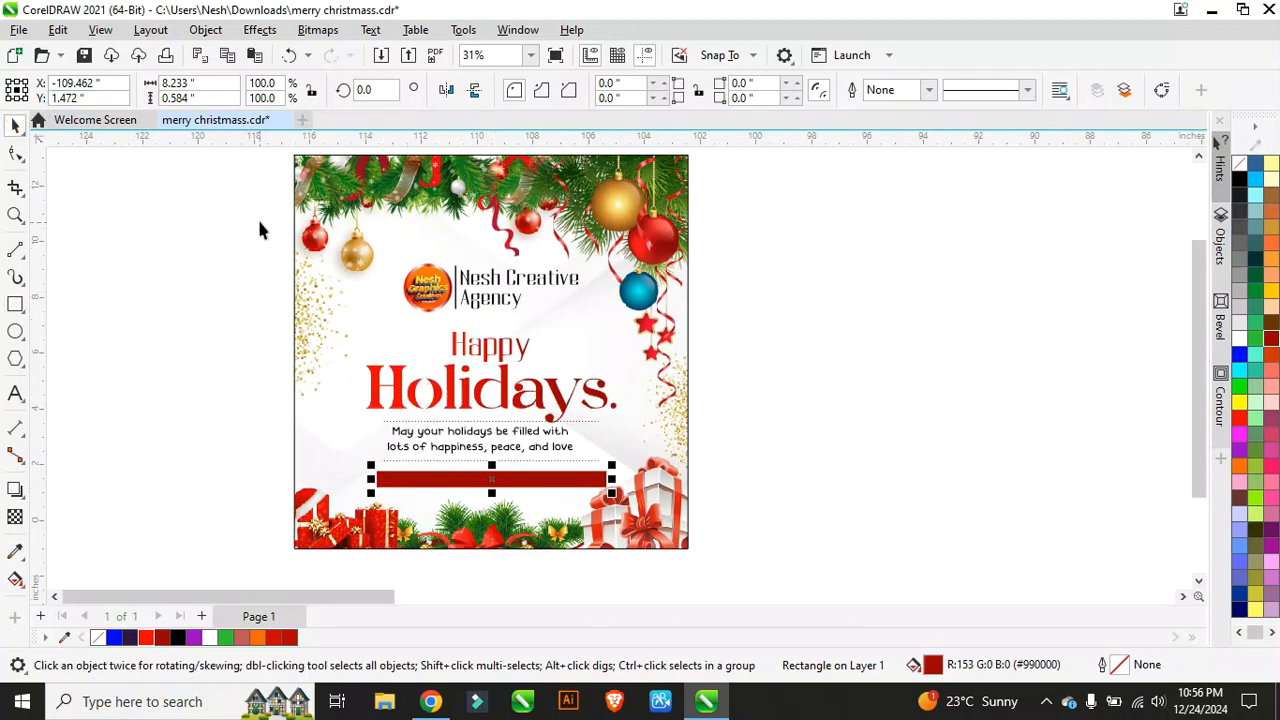
click(576, 320)
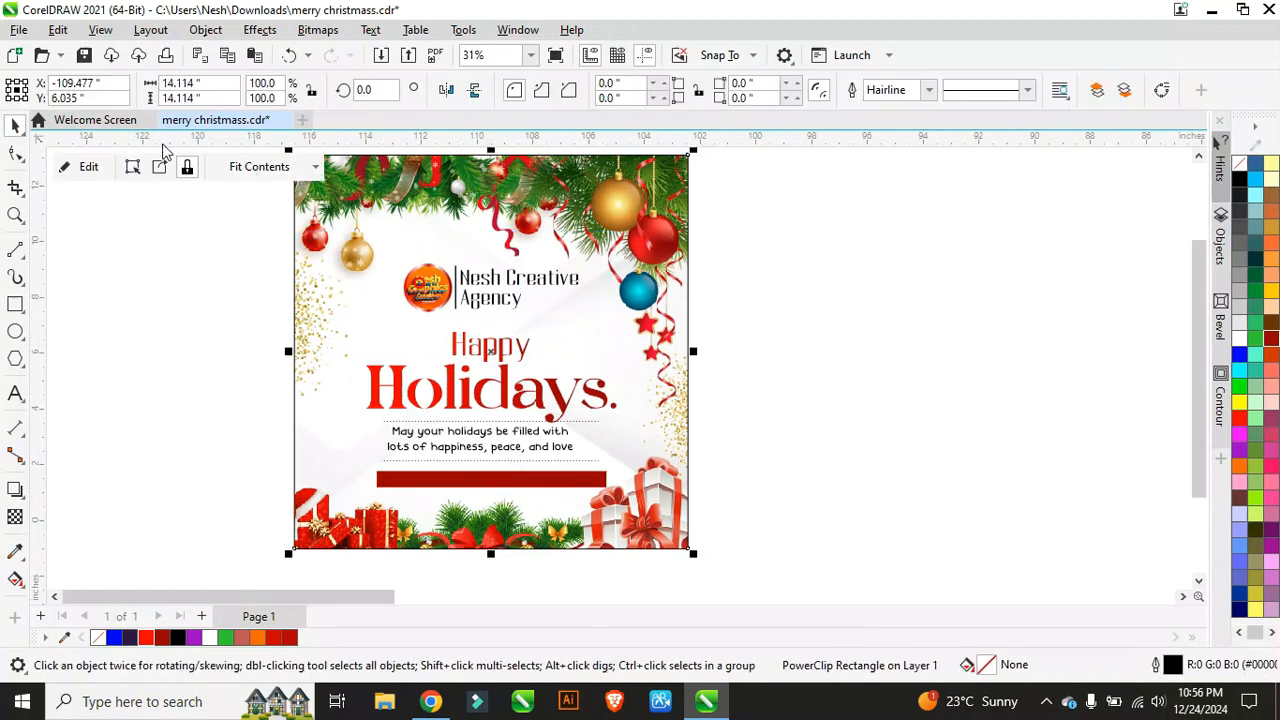
click(88, 166)
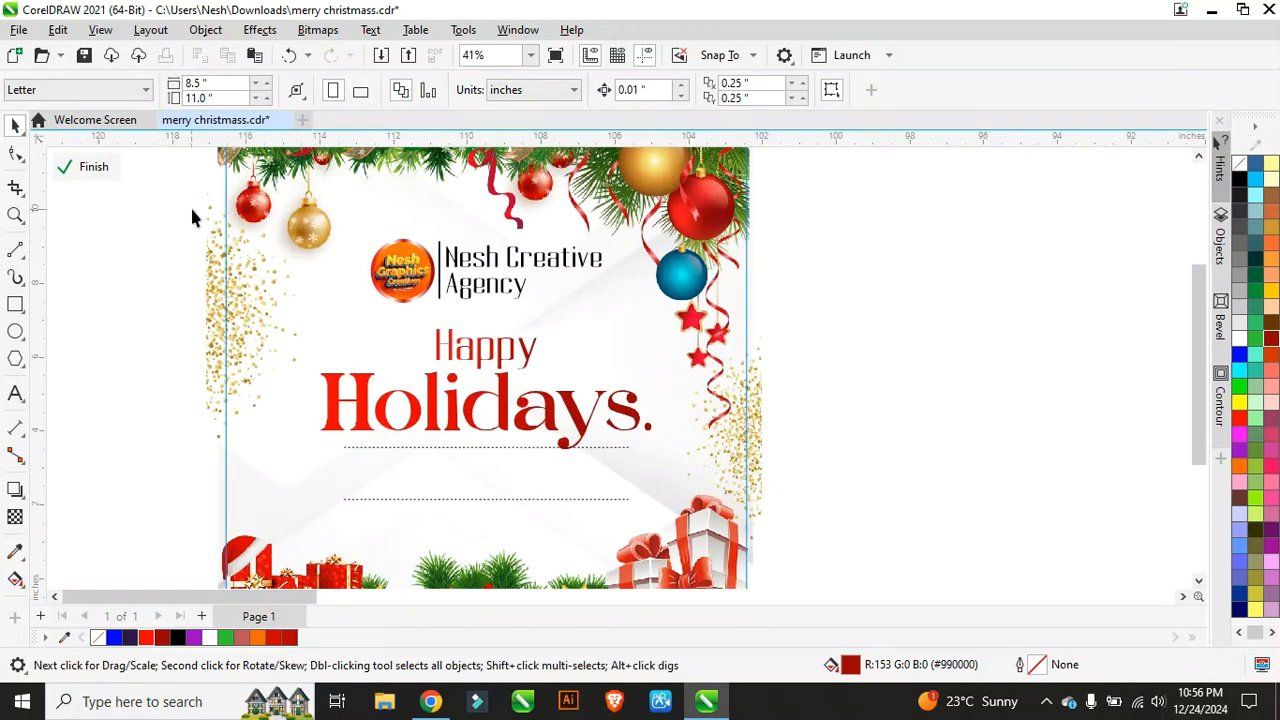
Step: Scale the agency logo group down slightly
click(489, 293)
scroll(600, 308, up, 1)
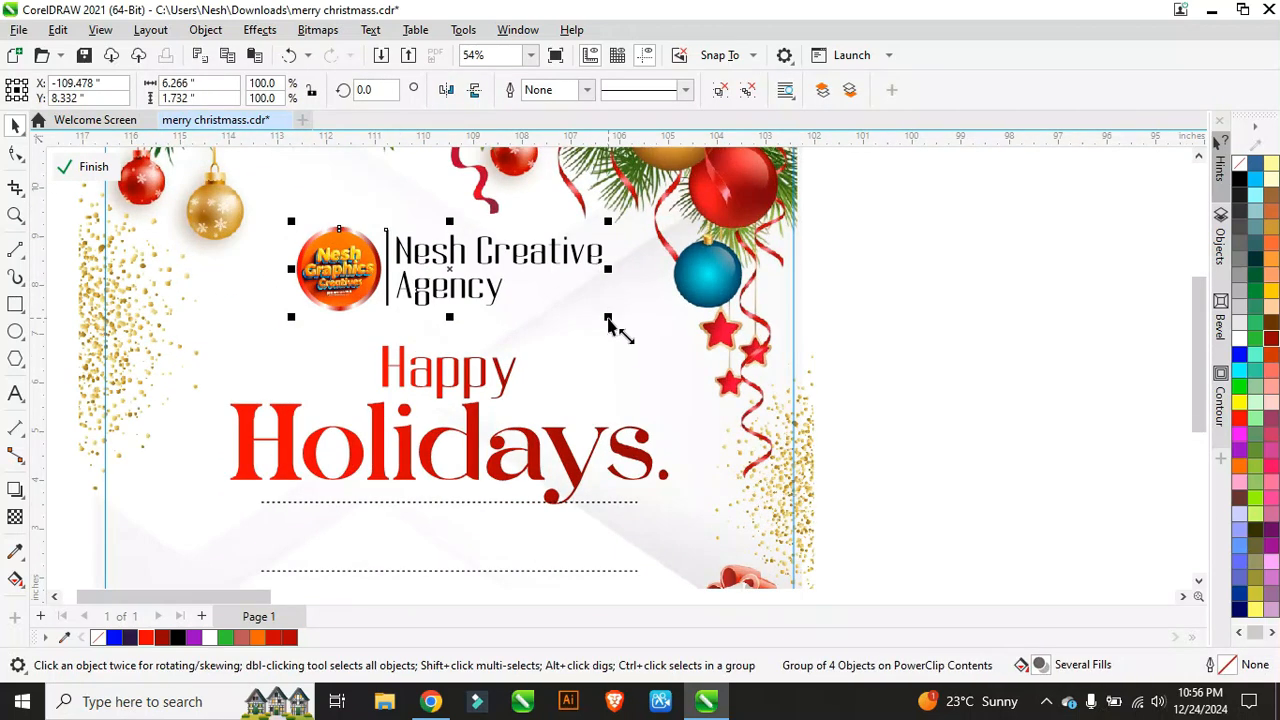
drag(607, 318, 598, 314)
scroll(446, 294, down, 2)
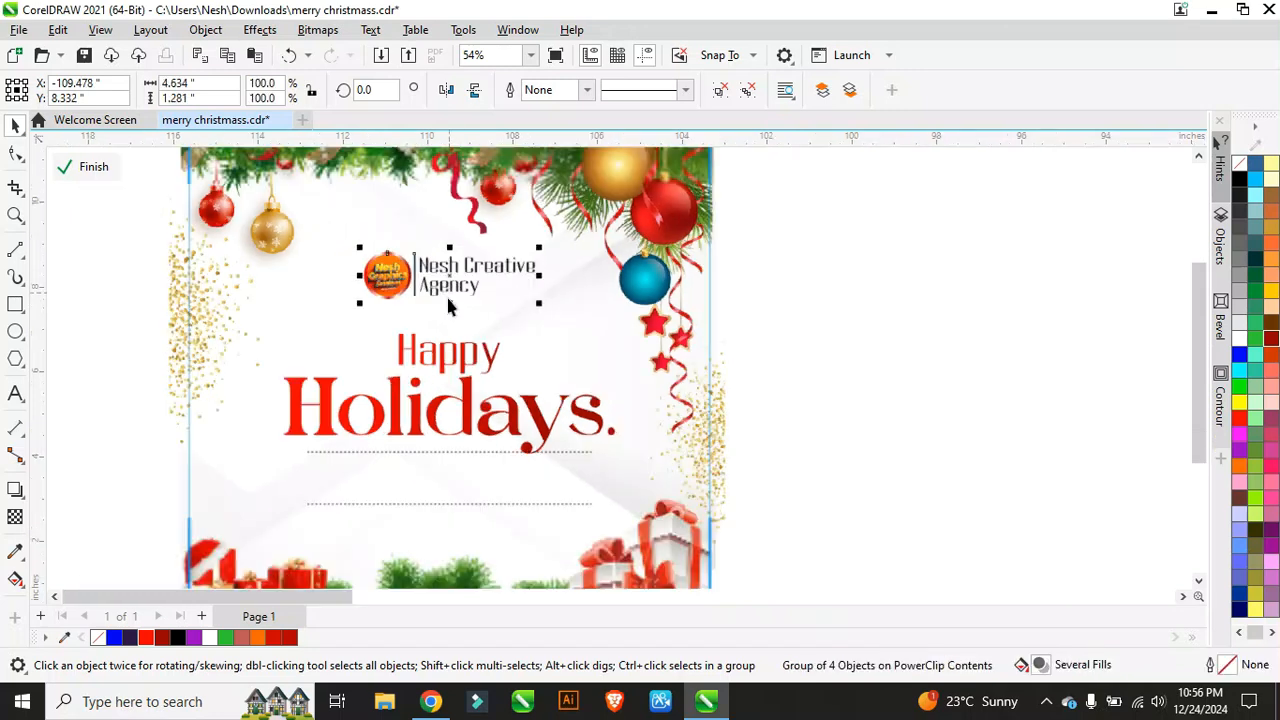
scroll(436, 294, up, 1)
scroll(434, 296, down, 1)
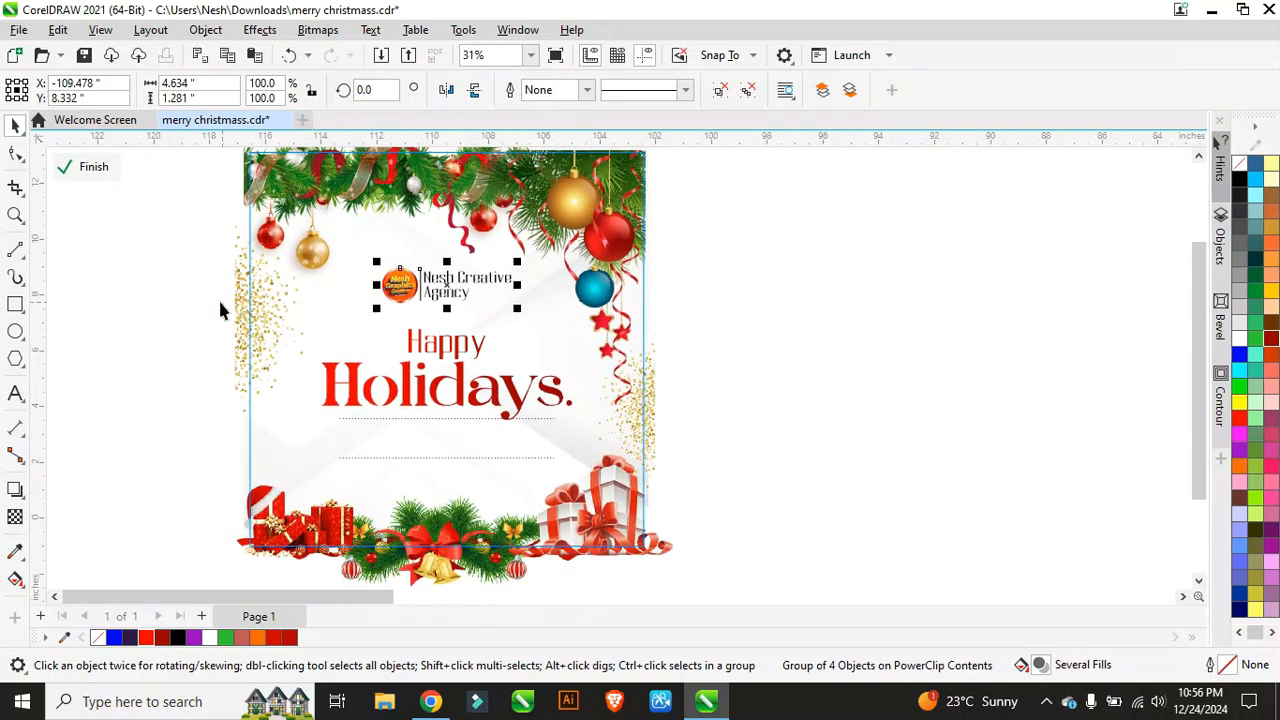
Step: Nudge the Happy Holidays heading and both dotted lines up two steps
drag(220, 306, 578, 480)
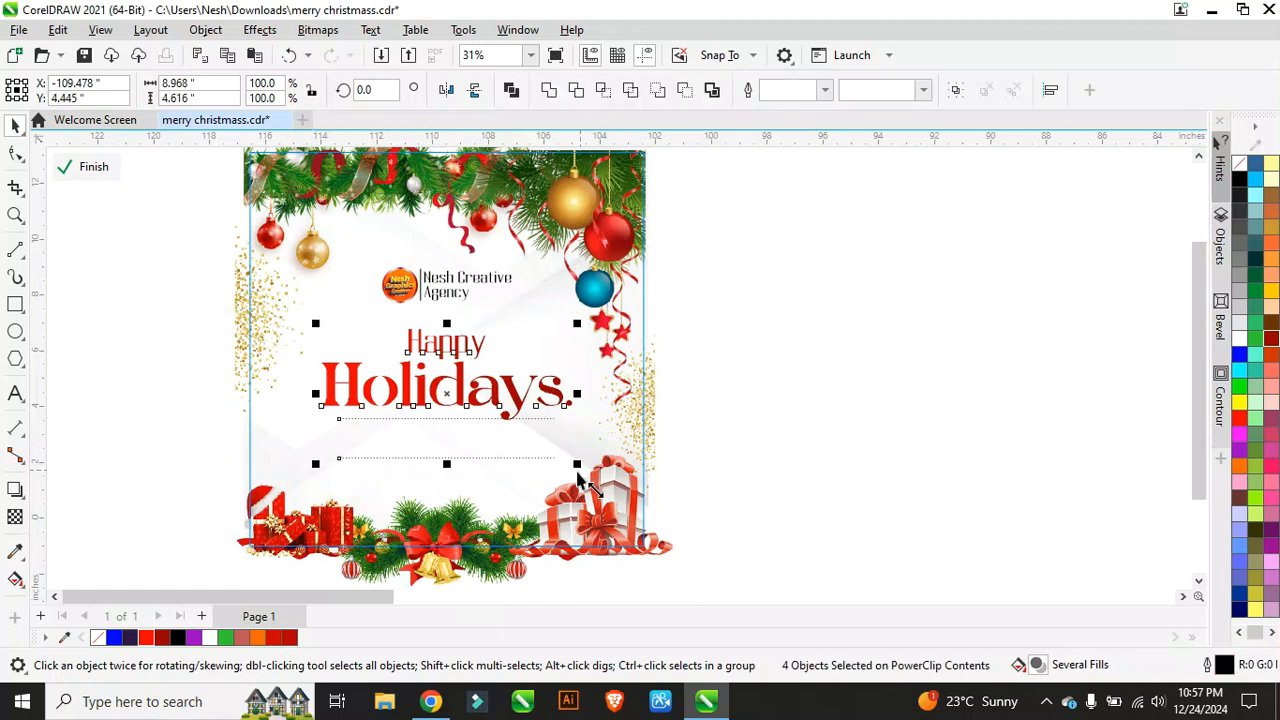
key(Up)
key(Up)
key(Up)
key(Up)
key(Up)
key(Up)
key(Up)
key(Up)
key(Up)
key(Up)
key(Up)
key(Up)
key(Up)
key(Up)
key(Up)
key(Up)
key(Up)
key(Up)
key(Up)
key(Up)
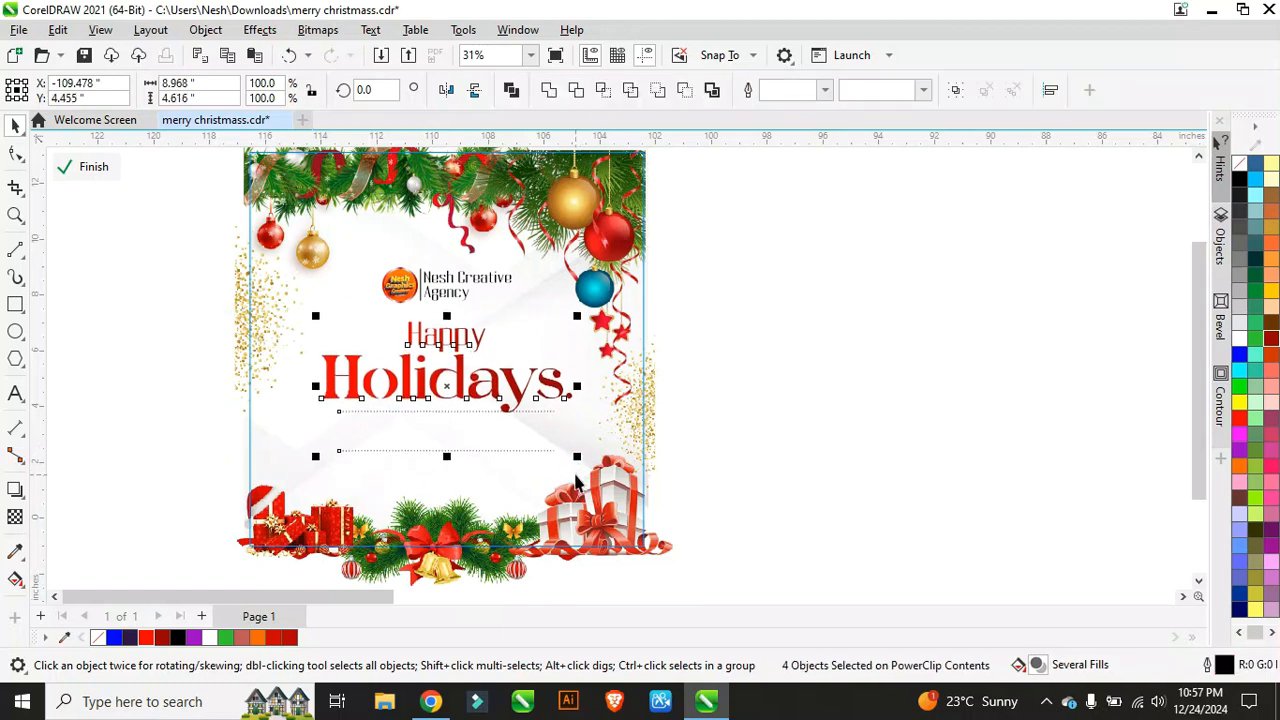
key(Up)
key(Up)
key(Up)
key(Up)
key(Up)
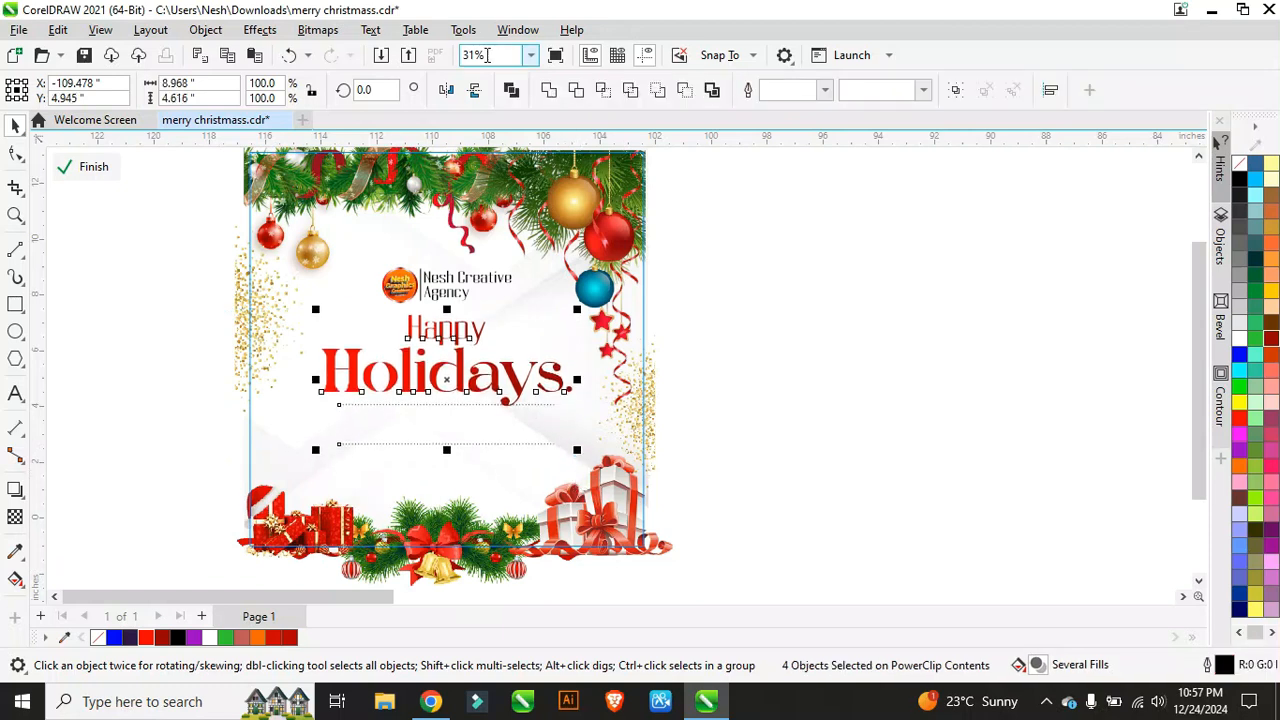
scroll(609, 500, up, 3)
Step: Scale down and reposition the white gift boxes, and shift the pine garland slightly right
click(622, 500)
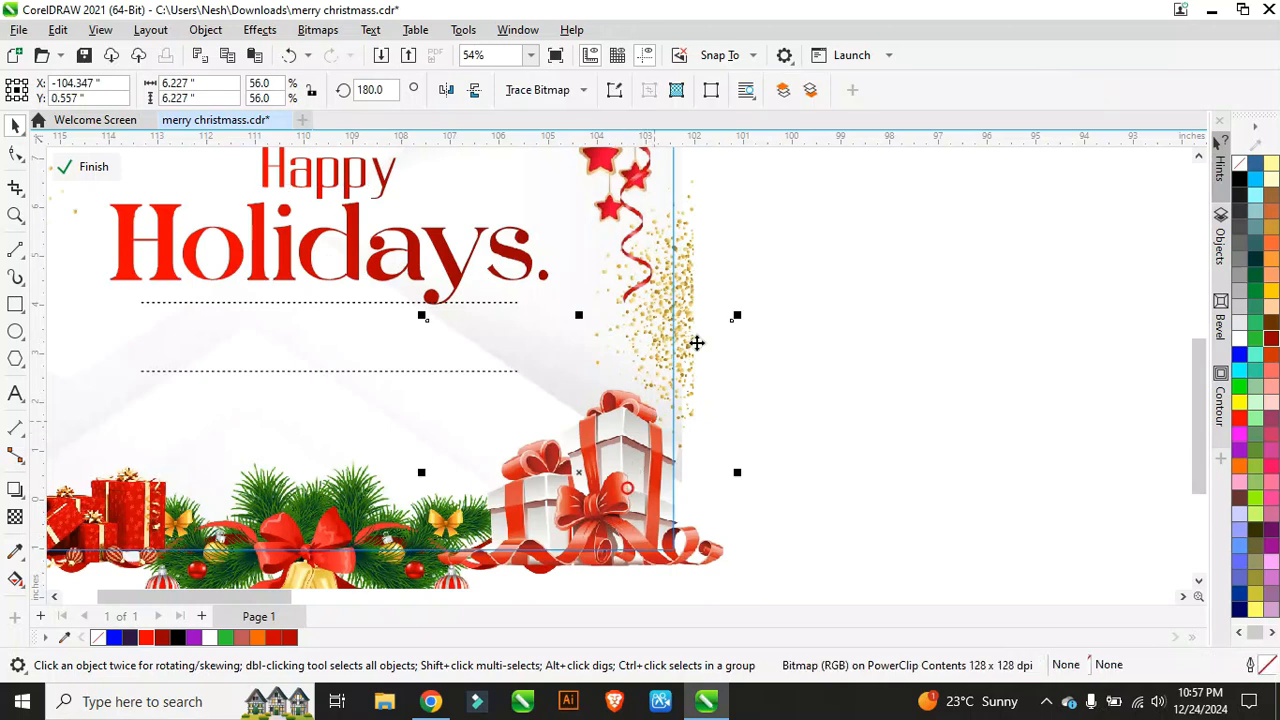
drag(738, 318, 728, 347)
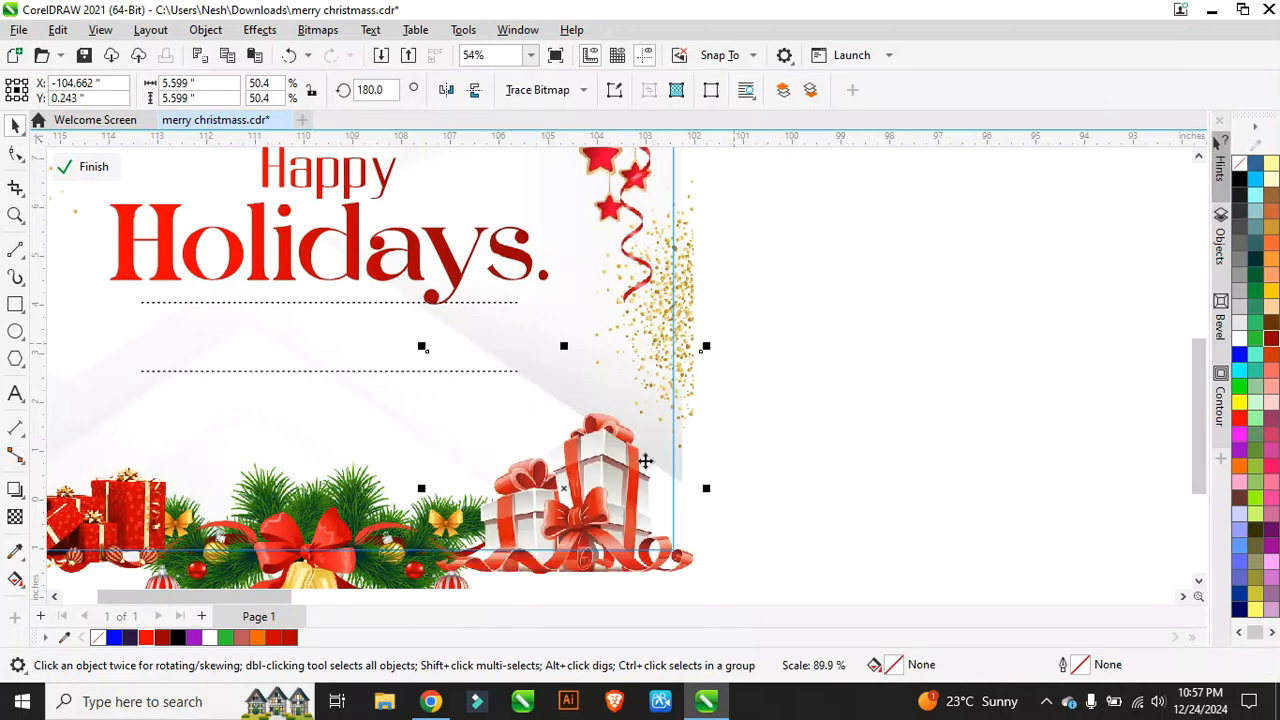
mouse_move(616, 484)
mouse_down()
mouse_move(643, 475)
mouse_move(632, 497)
mouse_up()
scroll(586, 471, down, 1)
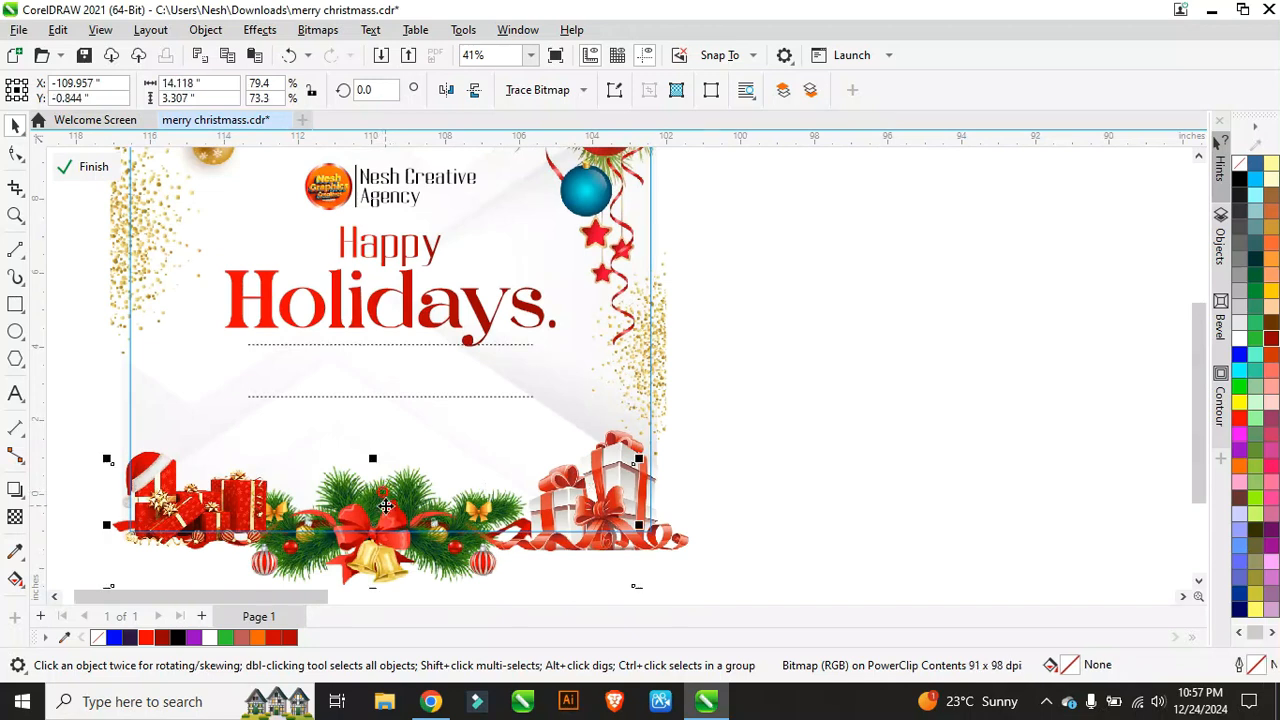
drag(384, 503, 398, 498)
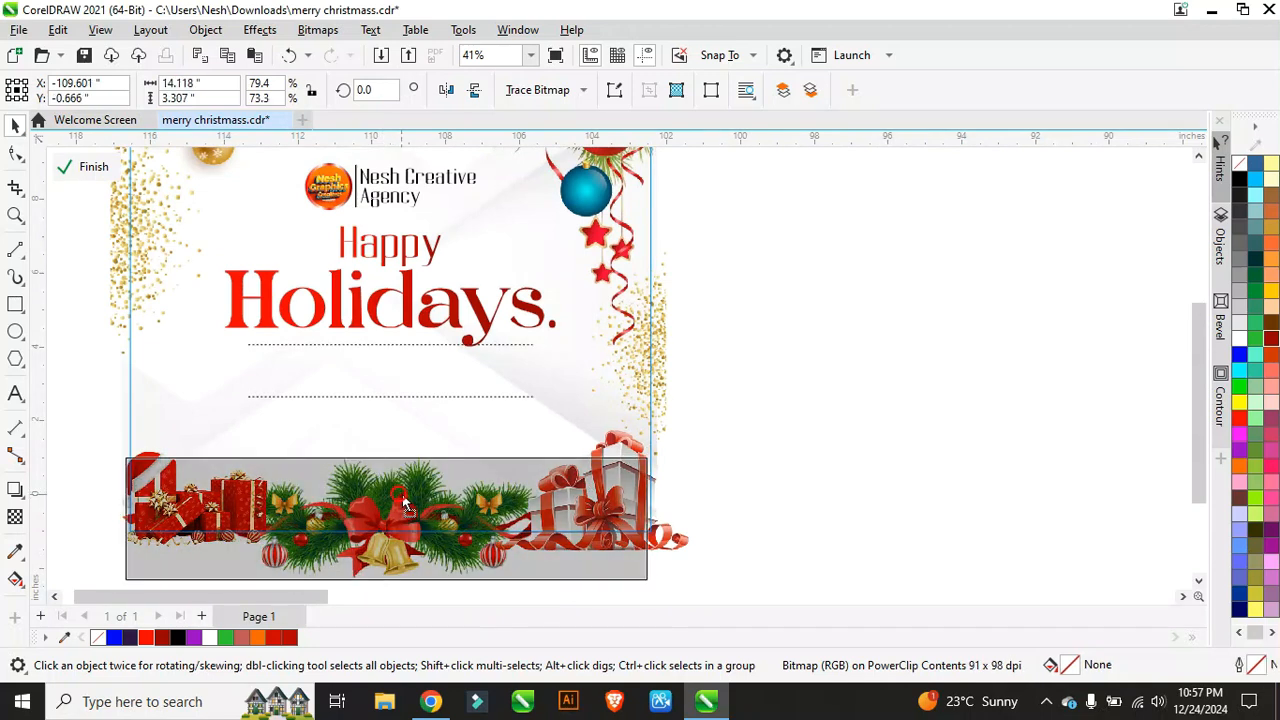
Step: Reposition and enlarge the lower-left red gifts image to 102.5%, then finish editing
click(186, 472)
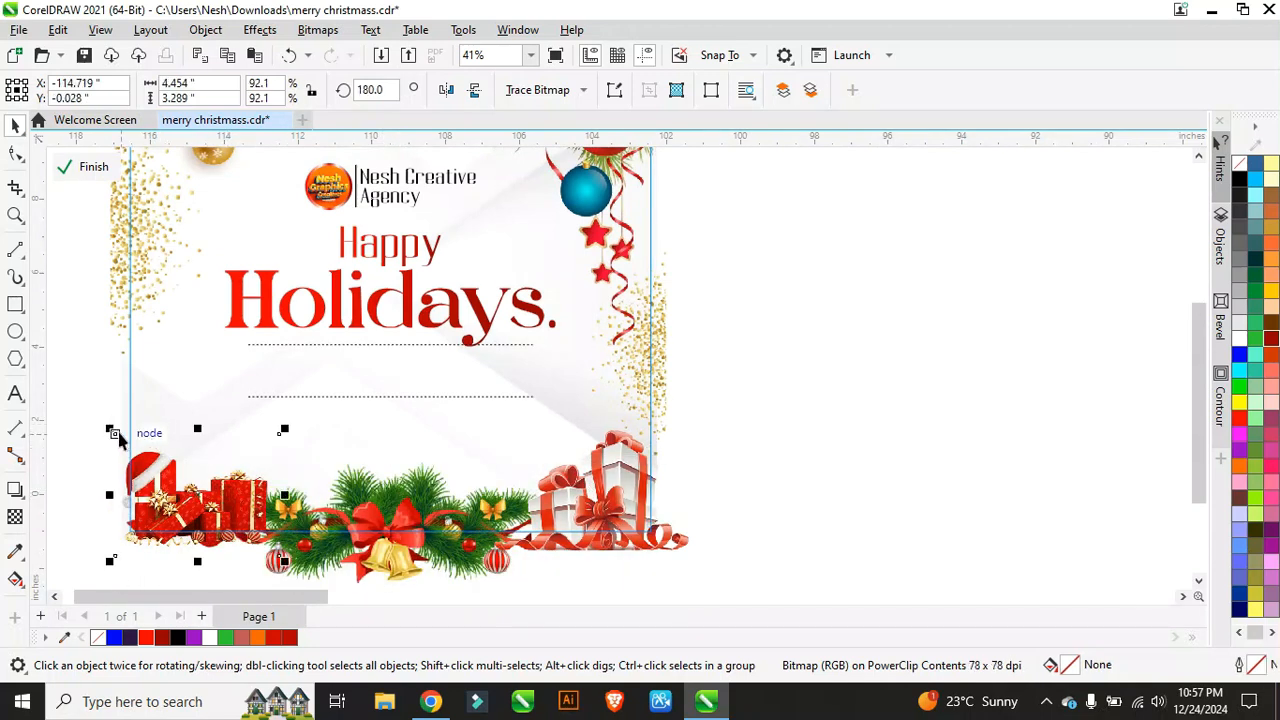
drag(111, 432, 100, 408)
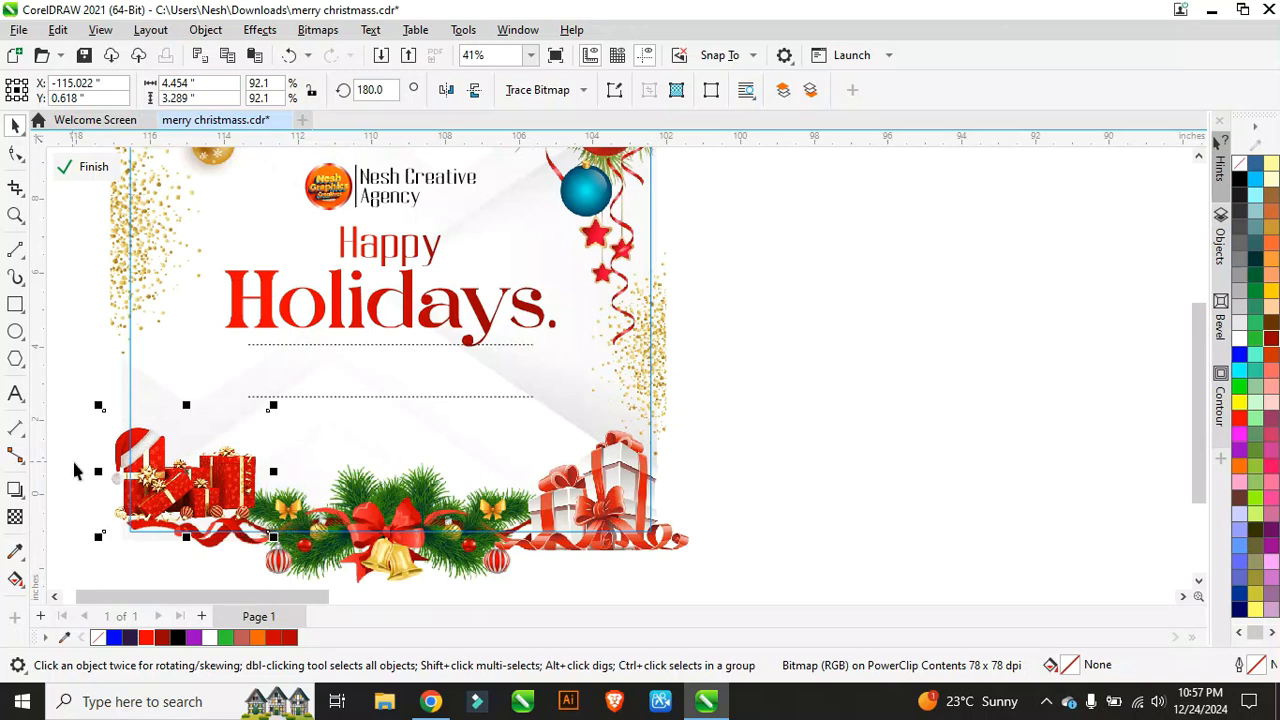
mouse_move(271, 540)
mouse_down()
mouse_move(302, 559)
mouse_move(292, 550)
mouse_up()
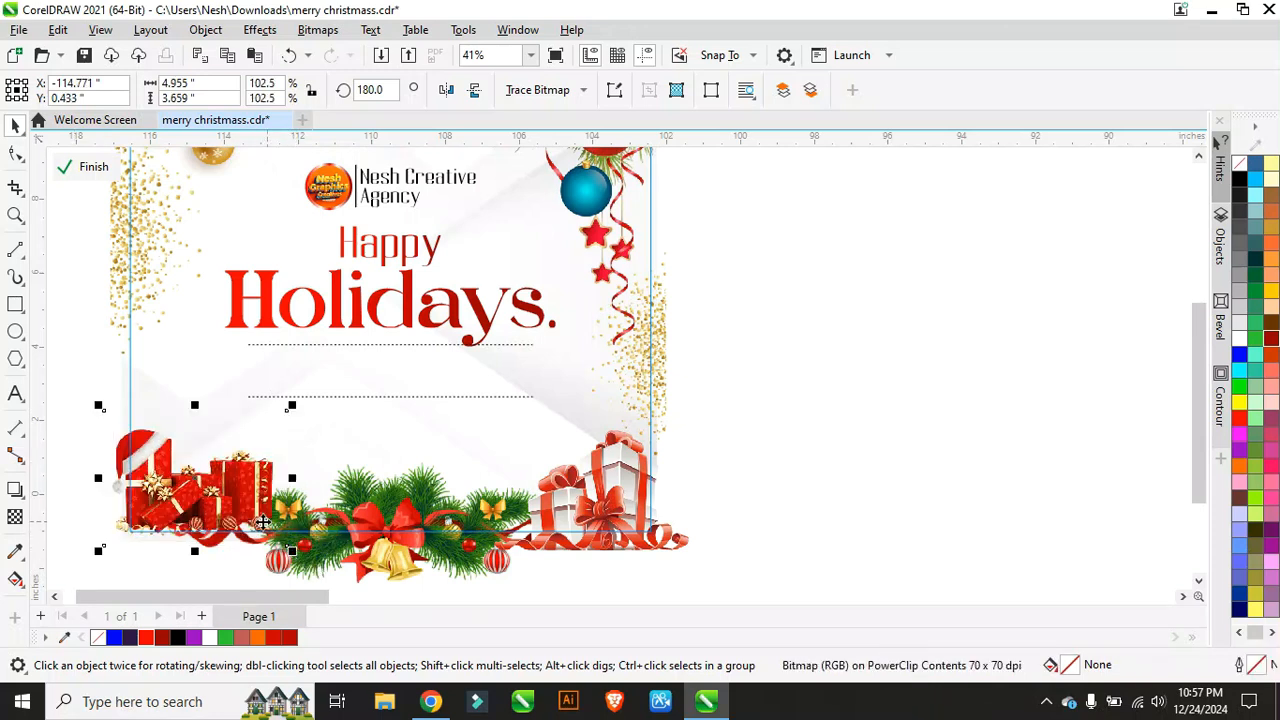
drag(238, 490, 238, 498)
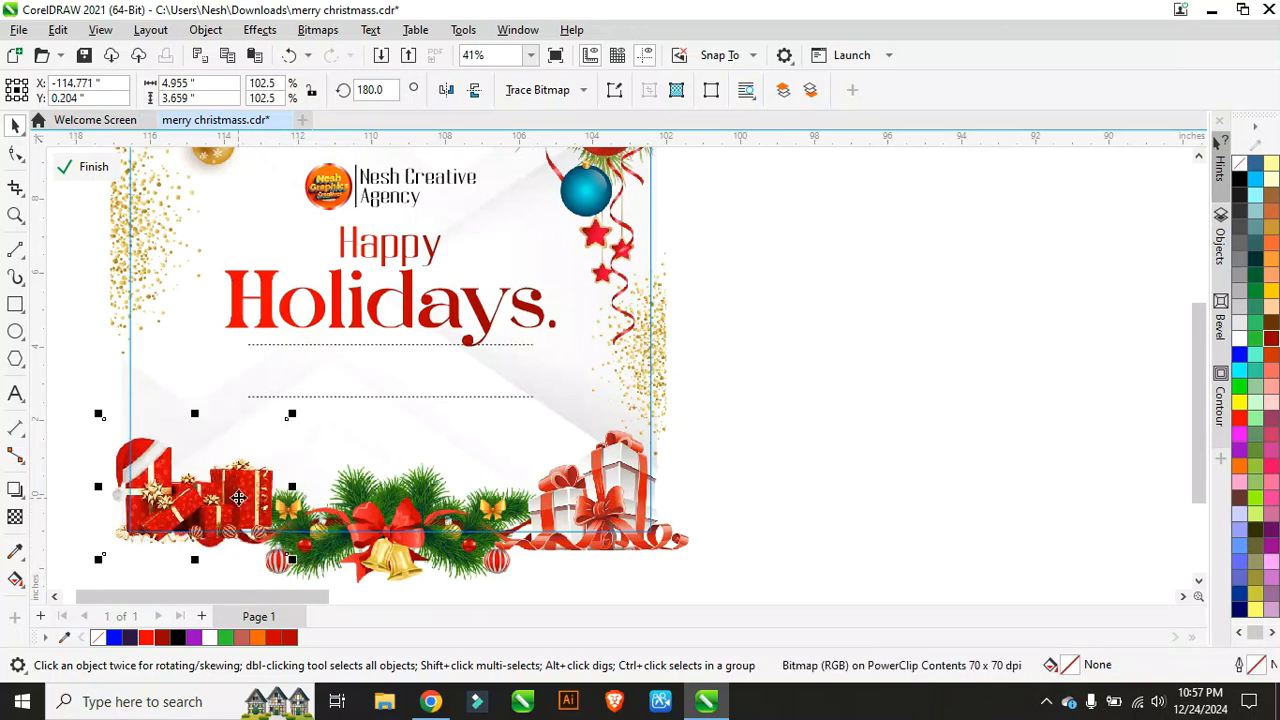
scroll(238, 498, down, 1)
scroll(140, 470, up, 1)
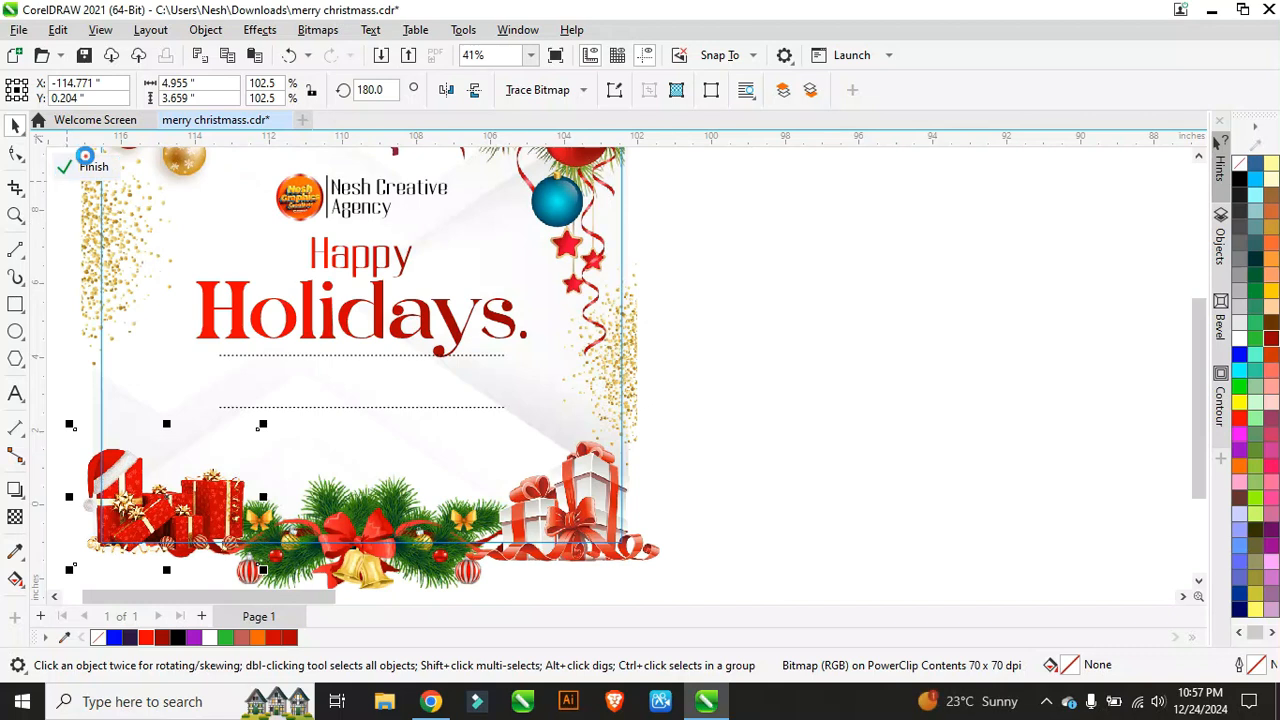
click(88, 166)
Step: Centre the message between the dotted lines and move the red bar up beneath it
scroll(300, 365, up, 1)
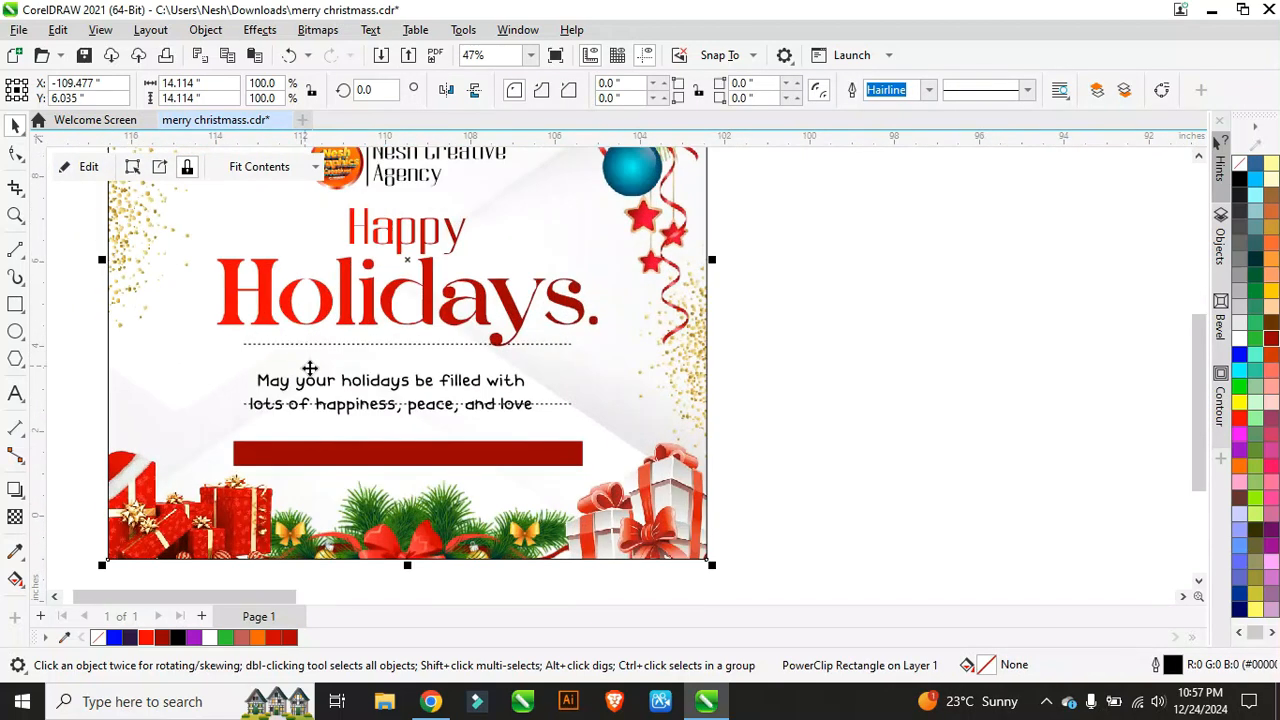
drag(368, 416, 388, 390)
click(343, 449)
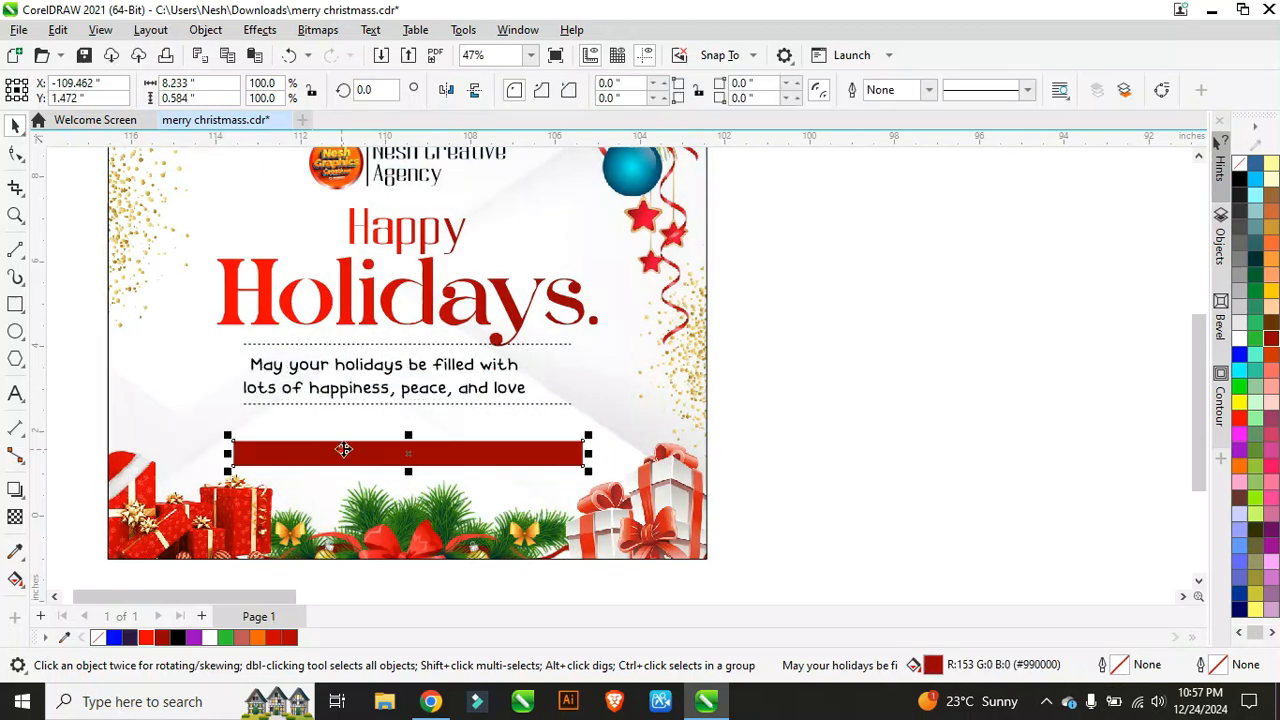
drag(351, 449, 343, 433)
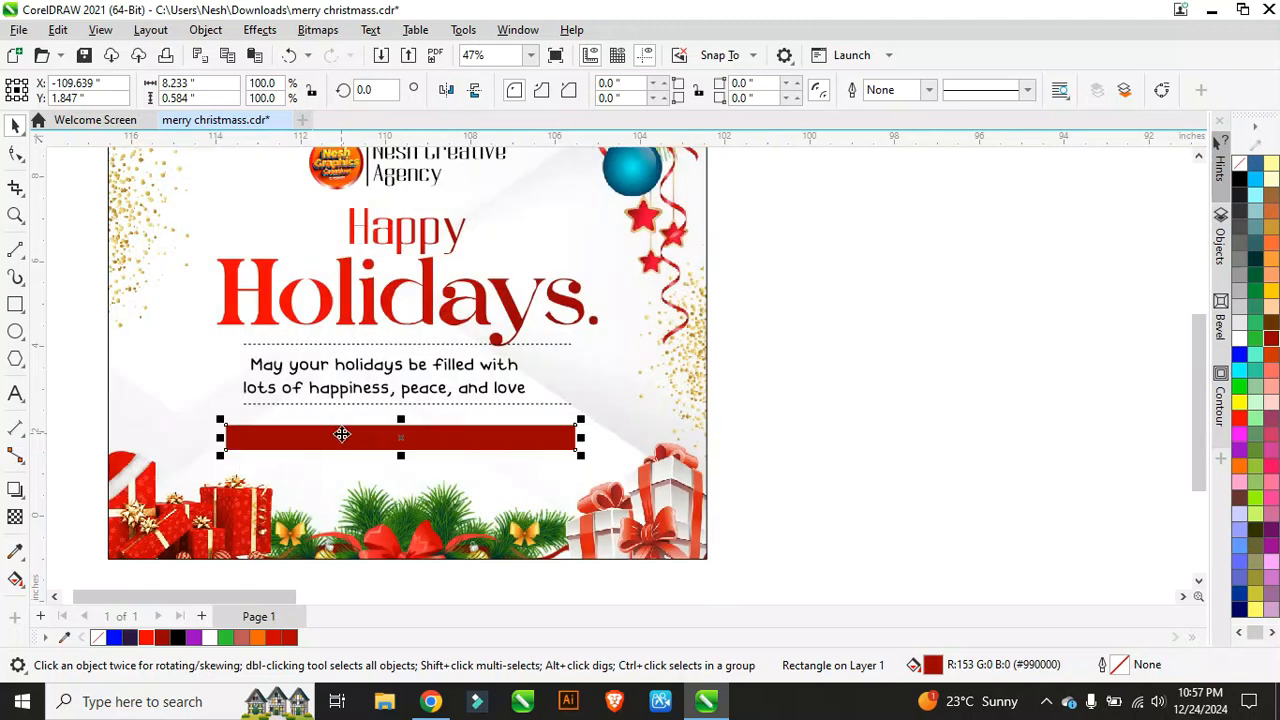
scroll(300, 449, down, 3)
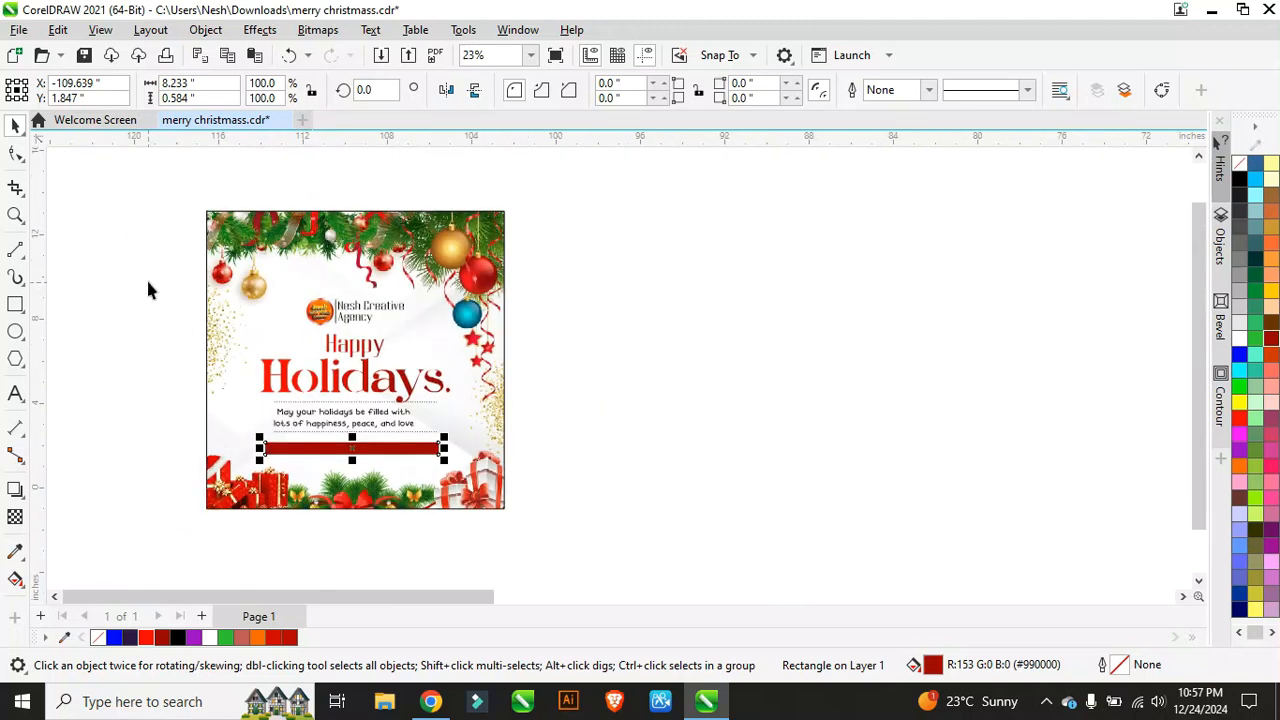
Step: Reopen the card's clipped contents, select the heading and dotted lines, then close editing
click(234, 287)
click(89, 165)
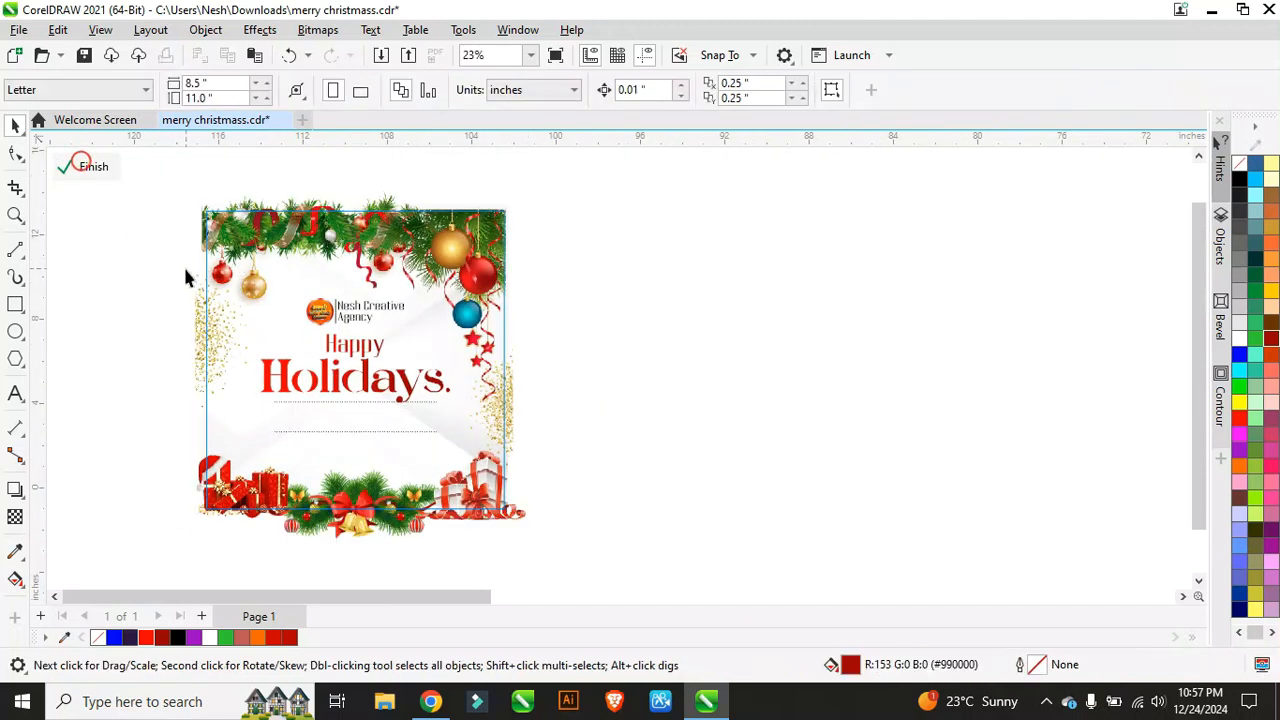
drag(256, 318, 483, 425)
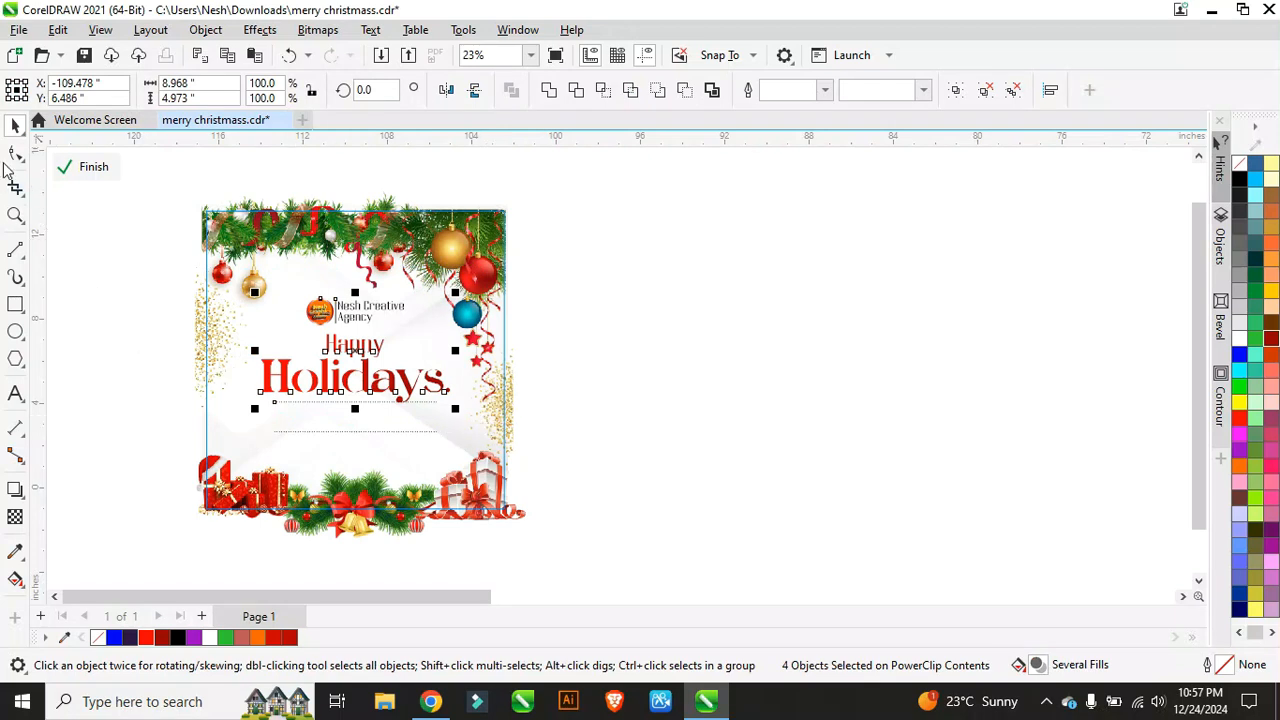
click(90, 166)
scroll(346, 451, up, 3)
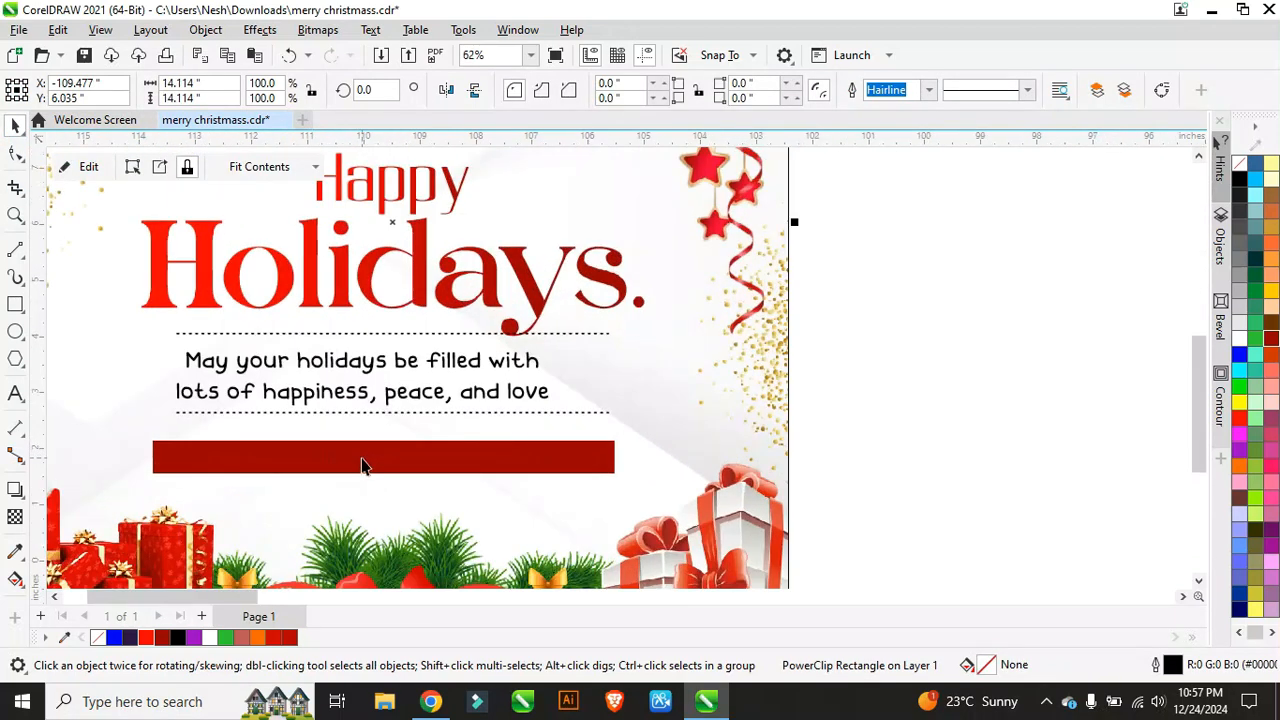
Step: Round the corners of the red bar below the message by dragging a corner node
click(362, 465)
scroll(362, 465, up, 1)
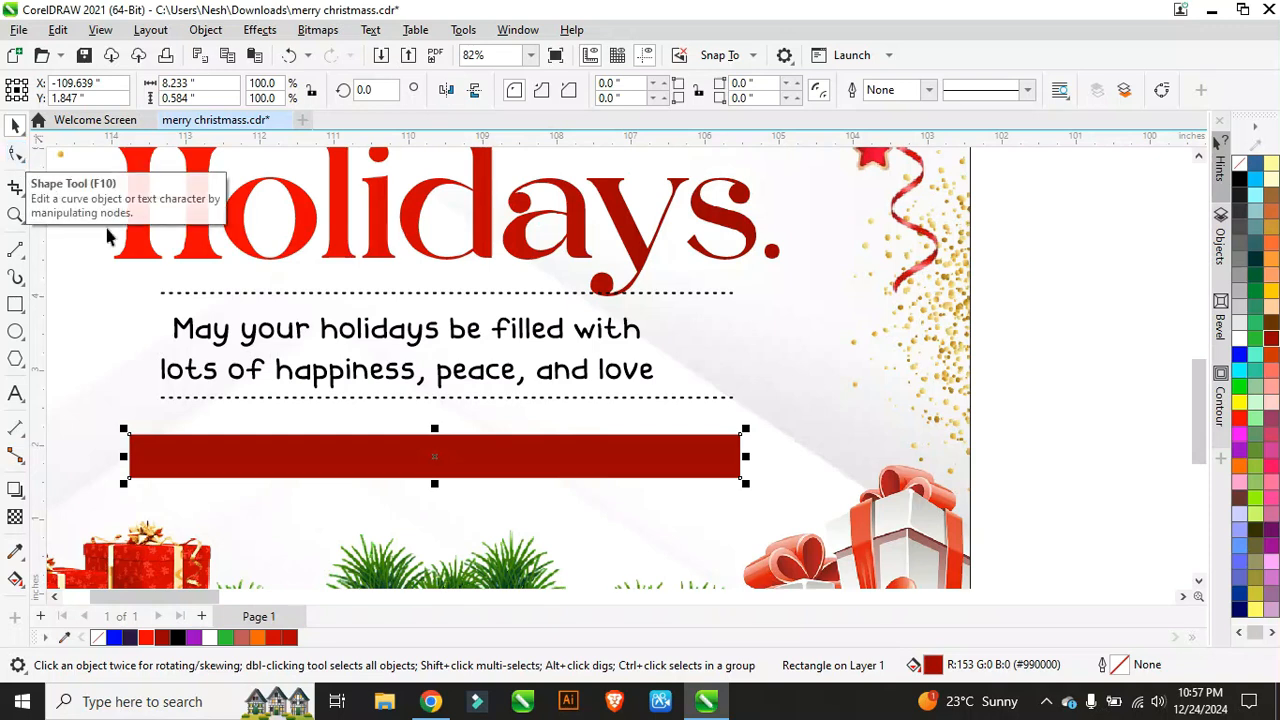
click(16, 153)
scroll(145, 425, up, 4)
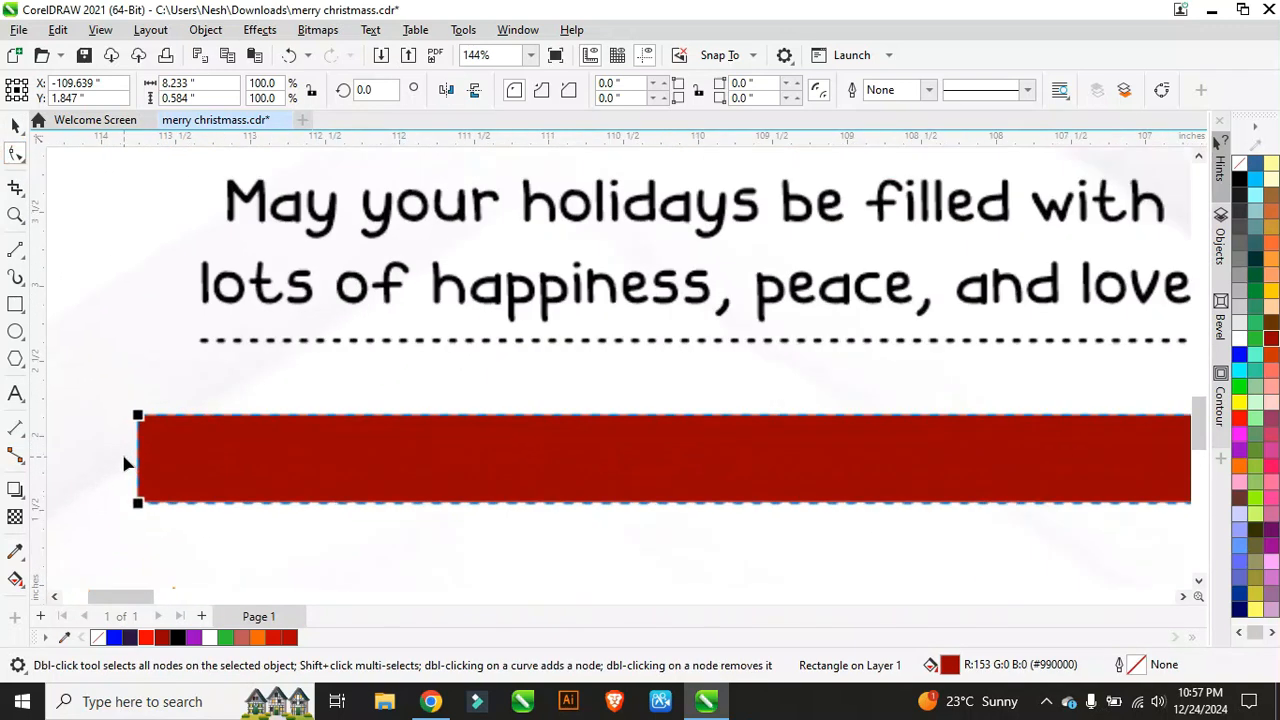
drag(146, 410, 167, 410)
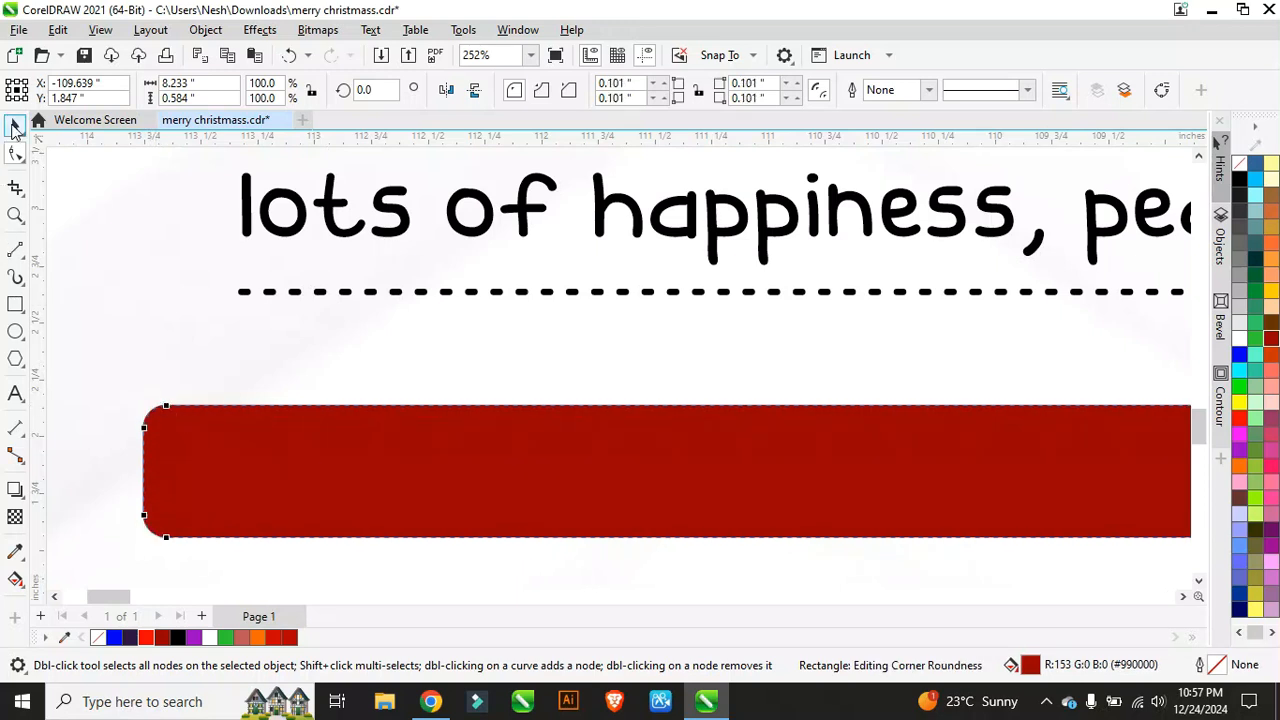
Step: Fill the bar bright red and lay a linear gradient across it from left to right
click(14, 128)
scroll(466, 343, down, 5)
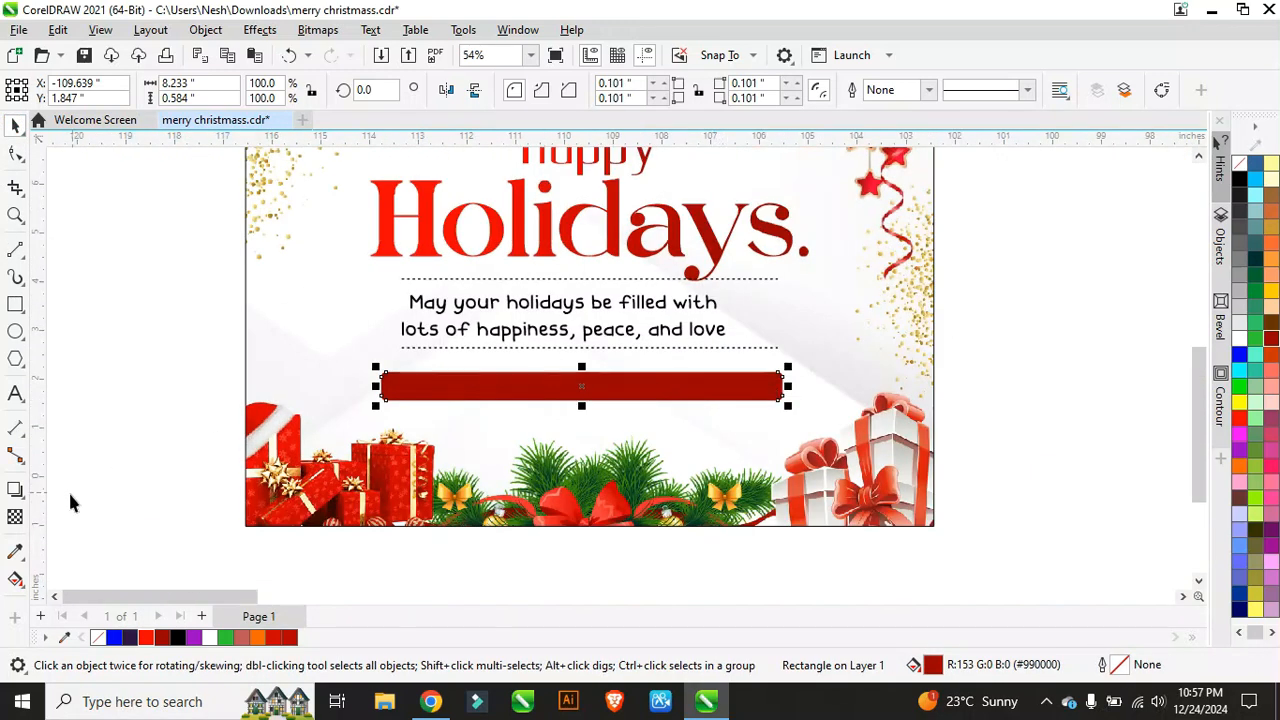
click(152, 638)
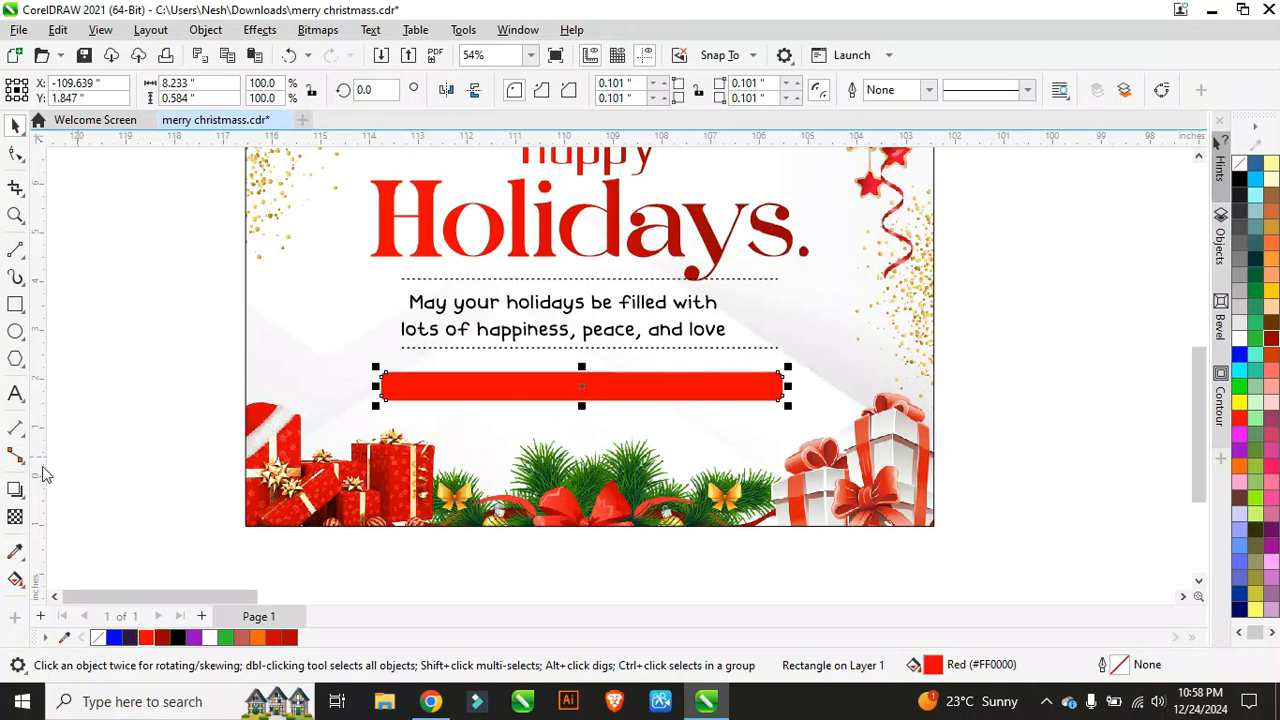
click(15, 579)
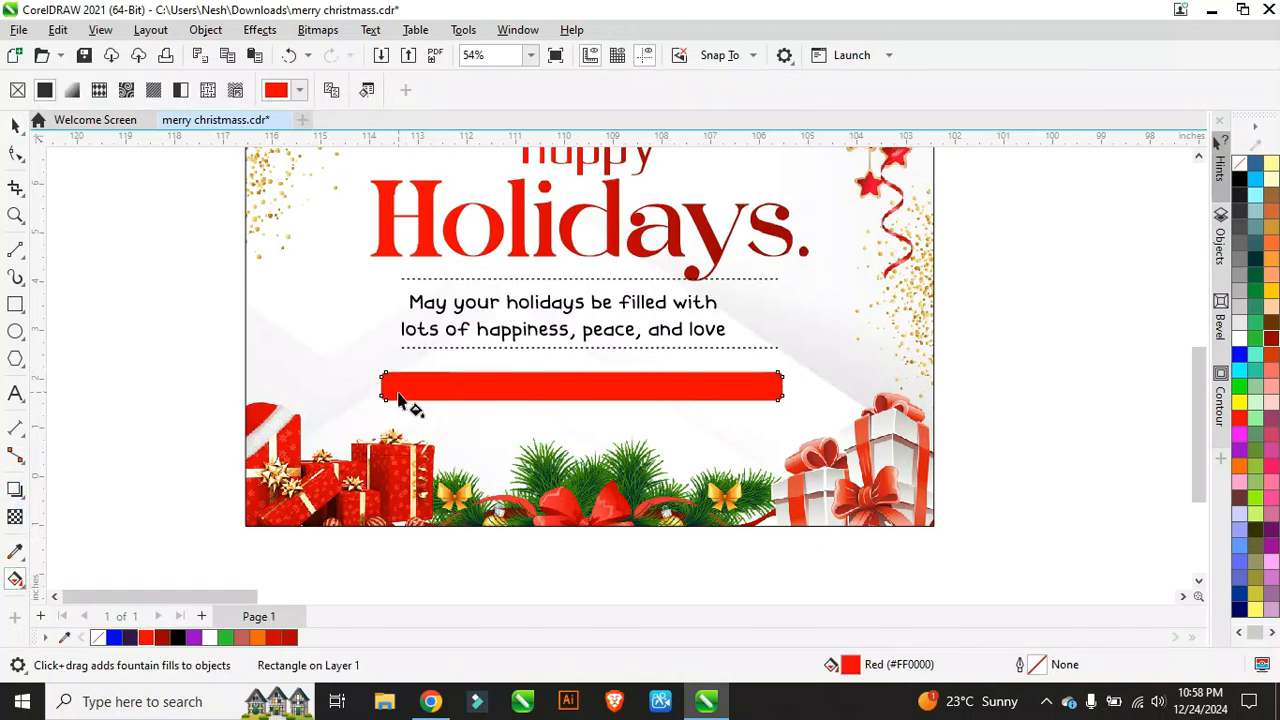
drag(398, 388, 771, 384)
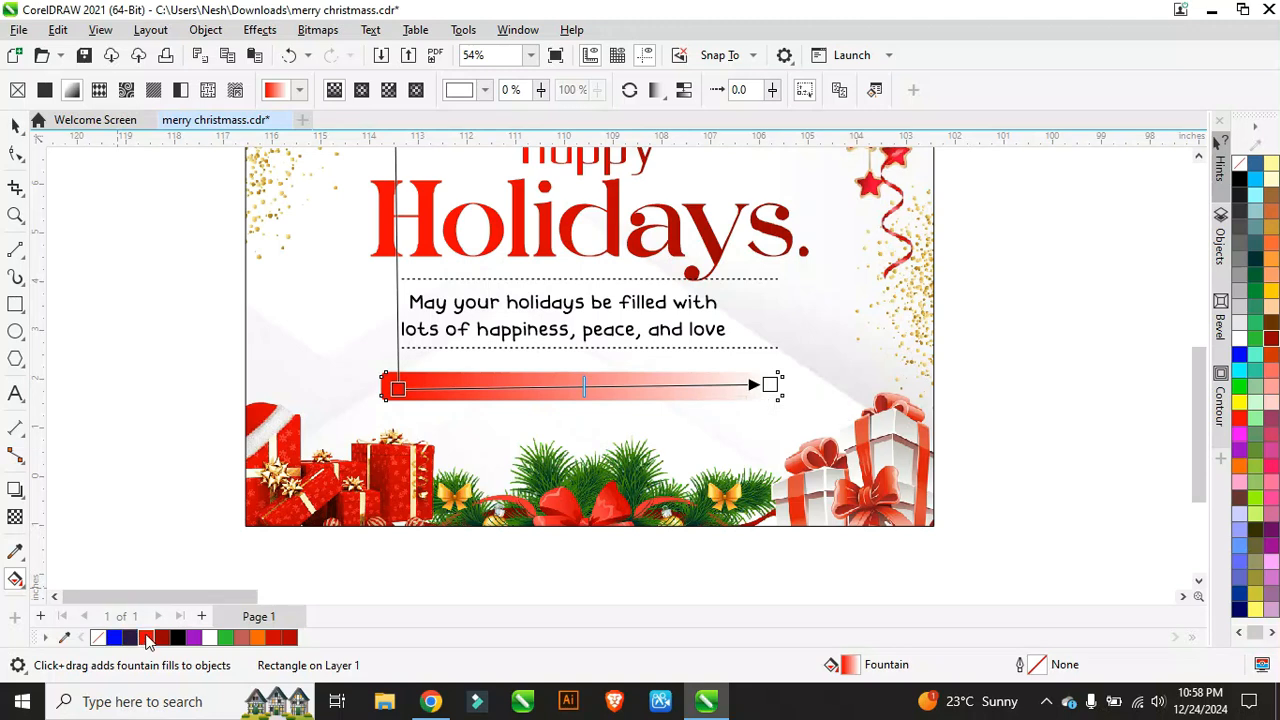
Step: Set the gradient from dark red at the left edge to red at the right edge
click(152, 638)
click(399, 389)
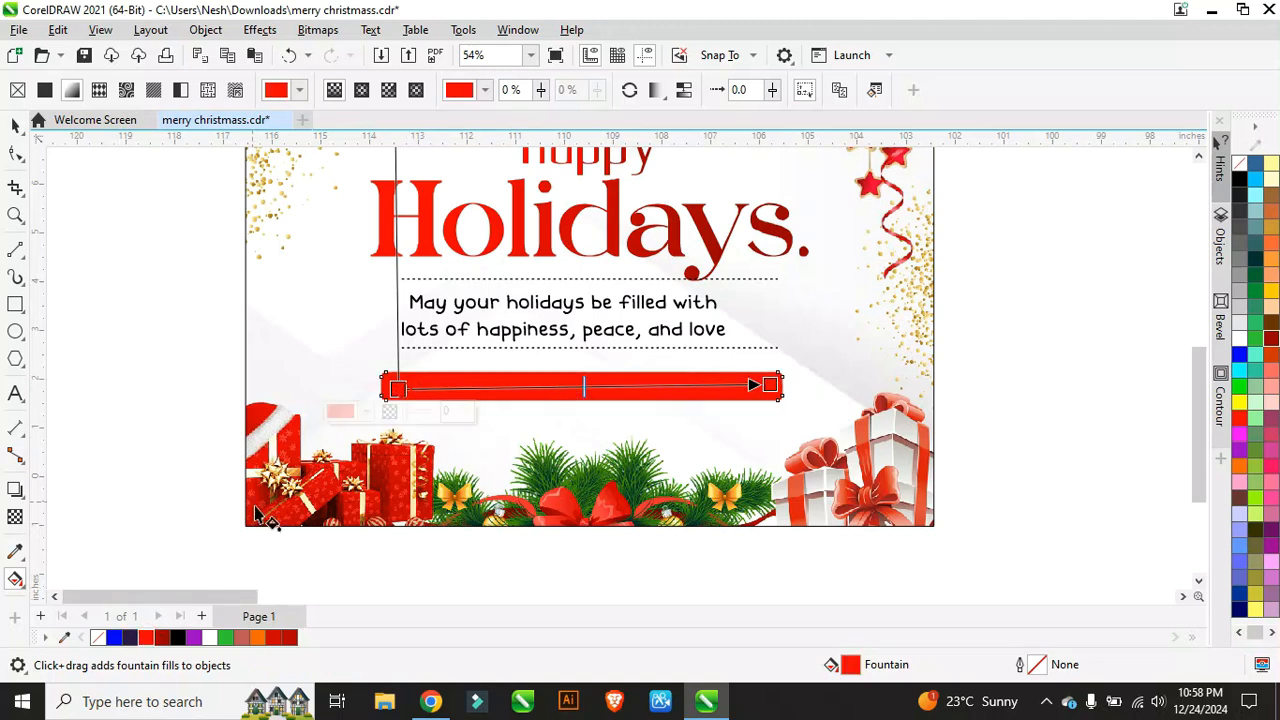
click(291, 638)
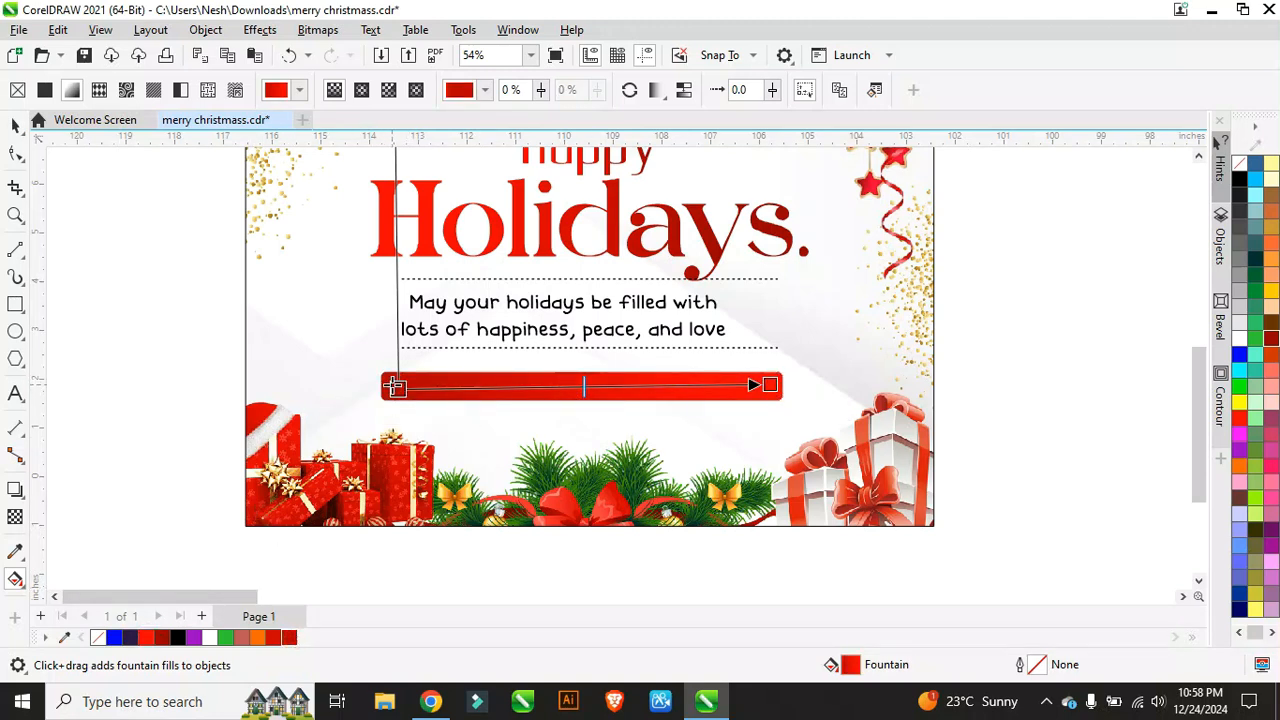
drag(397, 390, 383, 392)
click(289, 55)
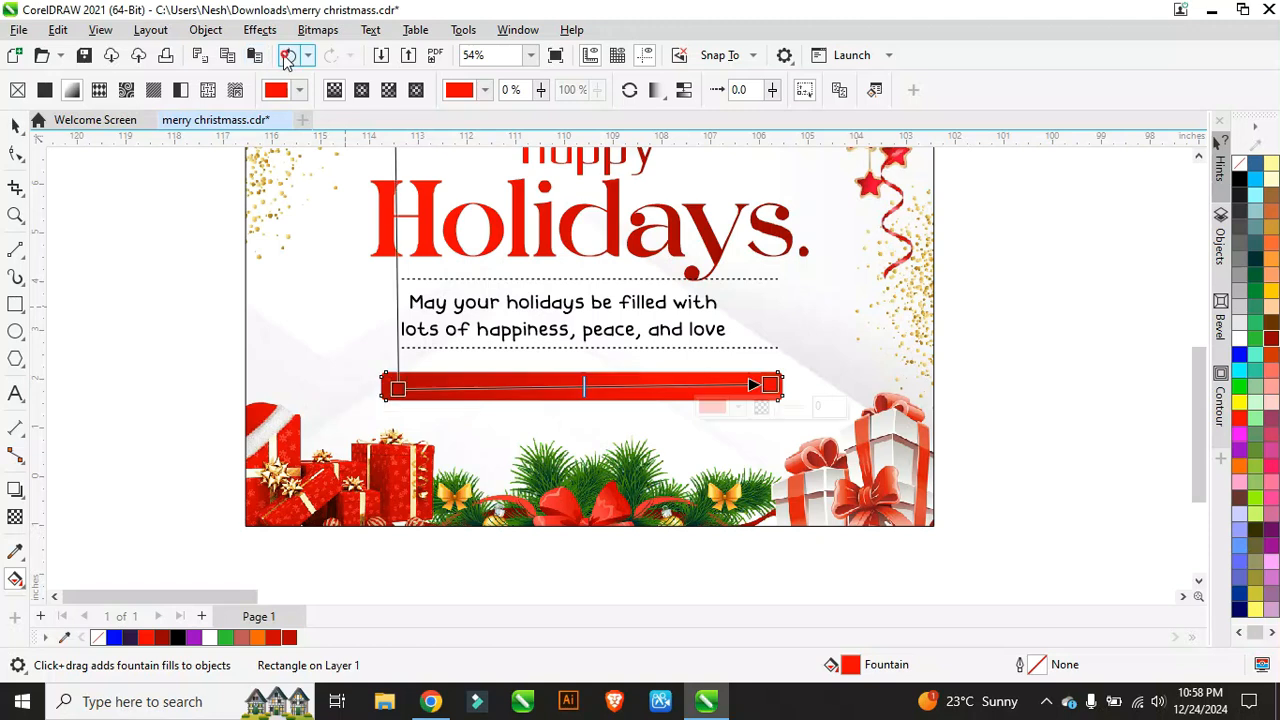
drag(399, 389, 391, 383)
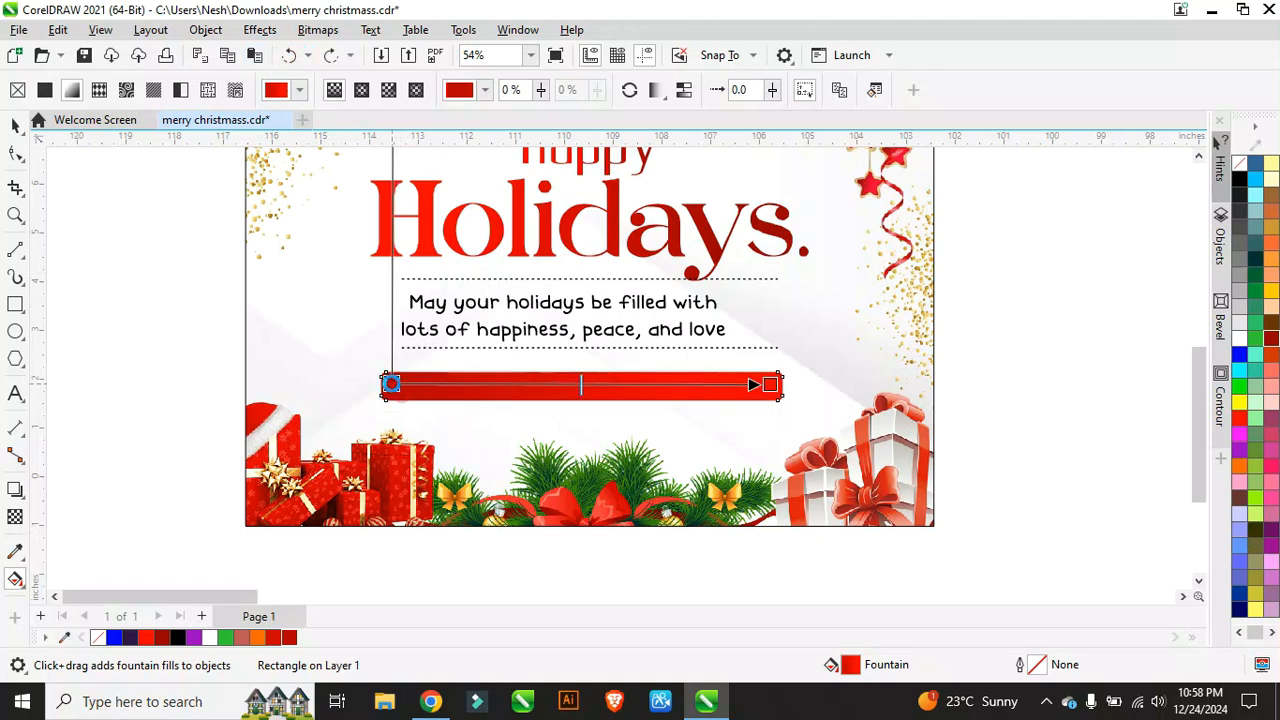
drag(773, 385, 783, 386)
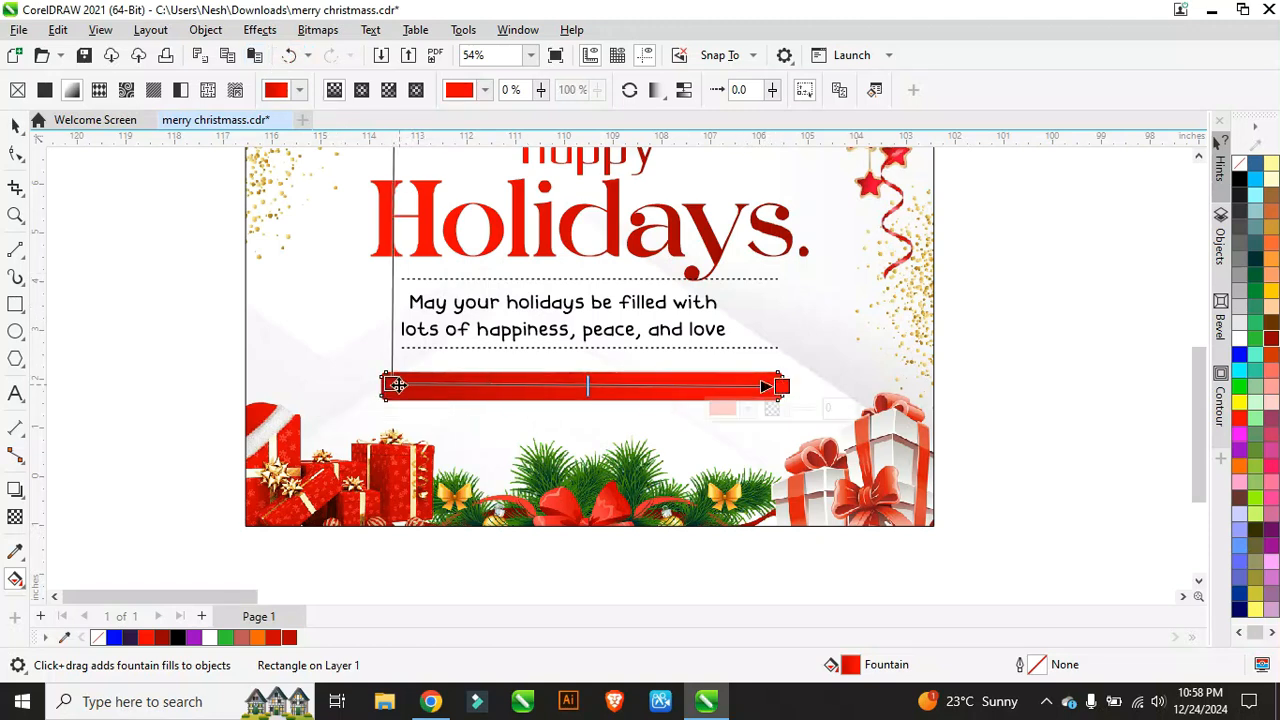
drag(392, 385, 381, 386)
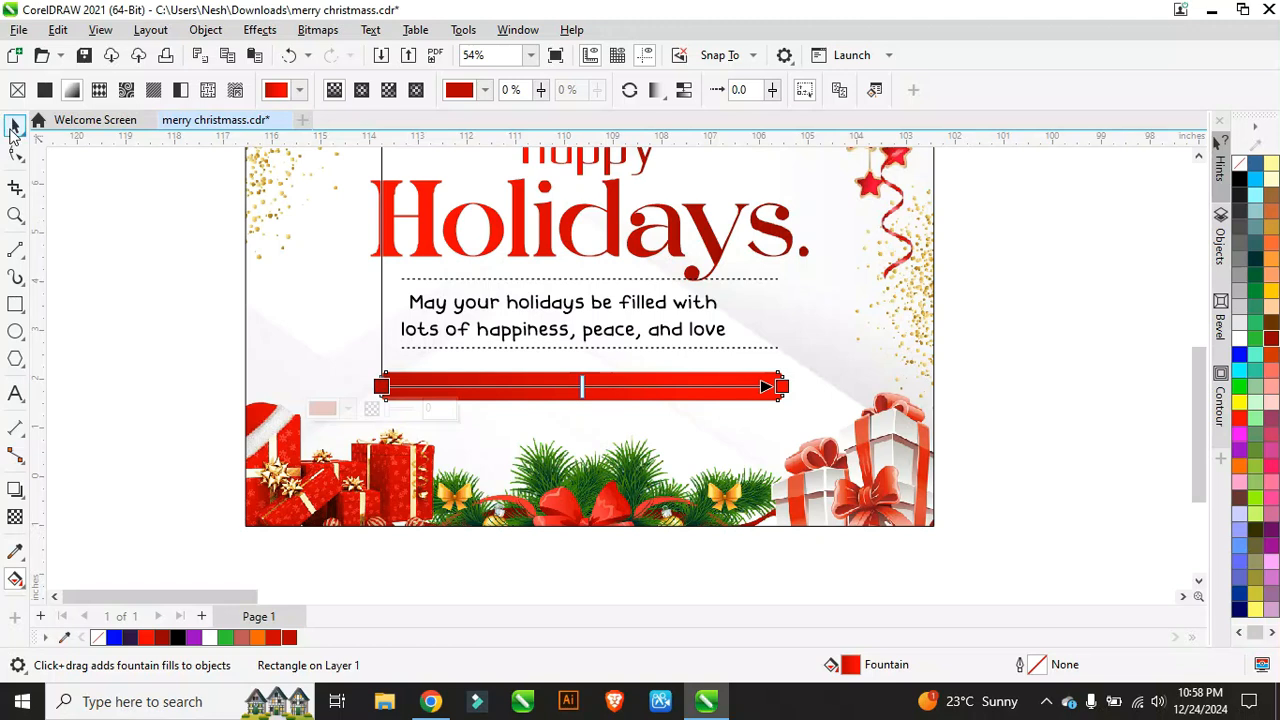
Step: Copy the 'Holidays.' text from inside the card's PowerClip contents
click(14, 126)
scroll(352, 385, down, 3)
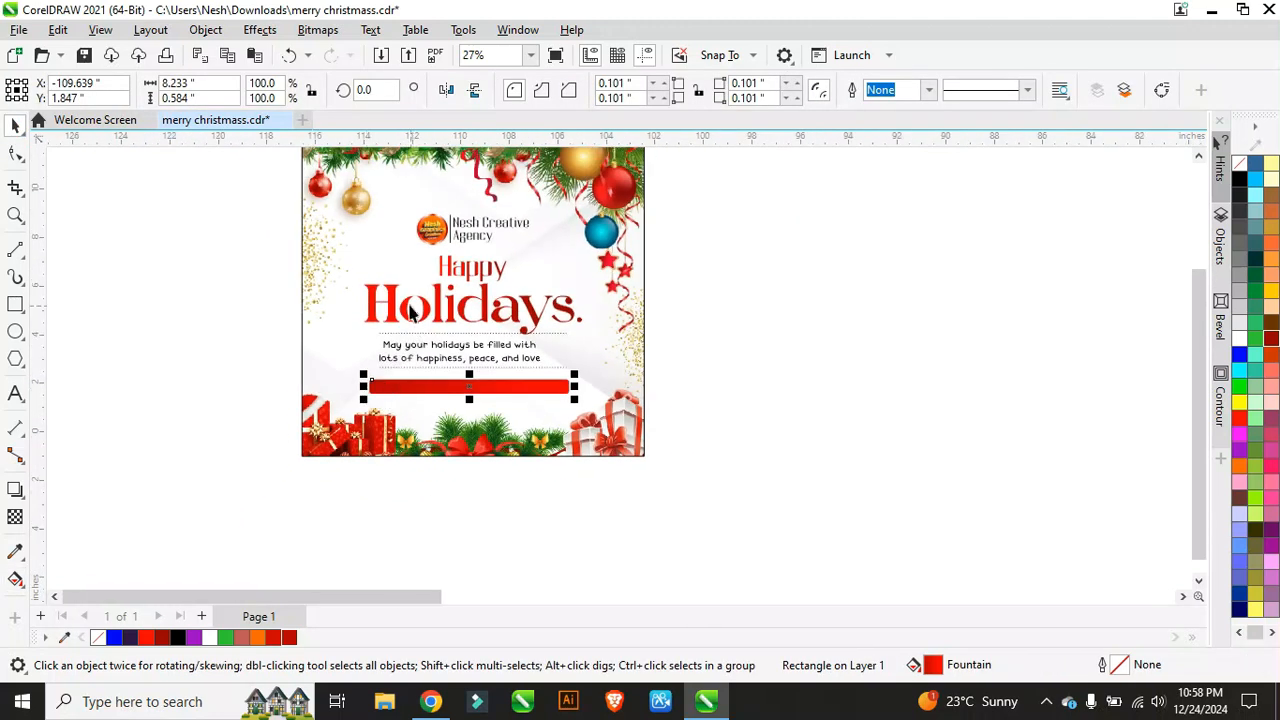
scroll(403, 276, up, 1)
scroll(403, 276, up, 3)
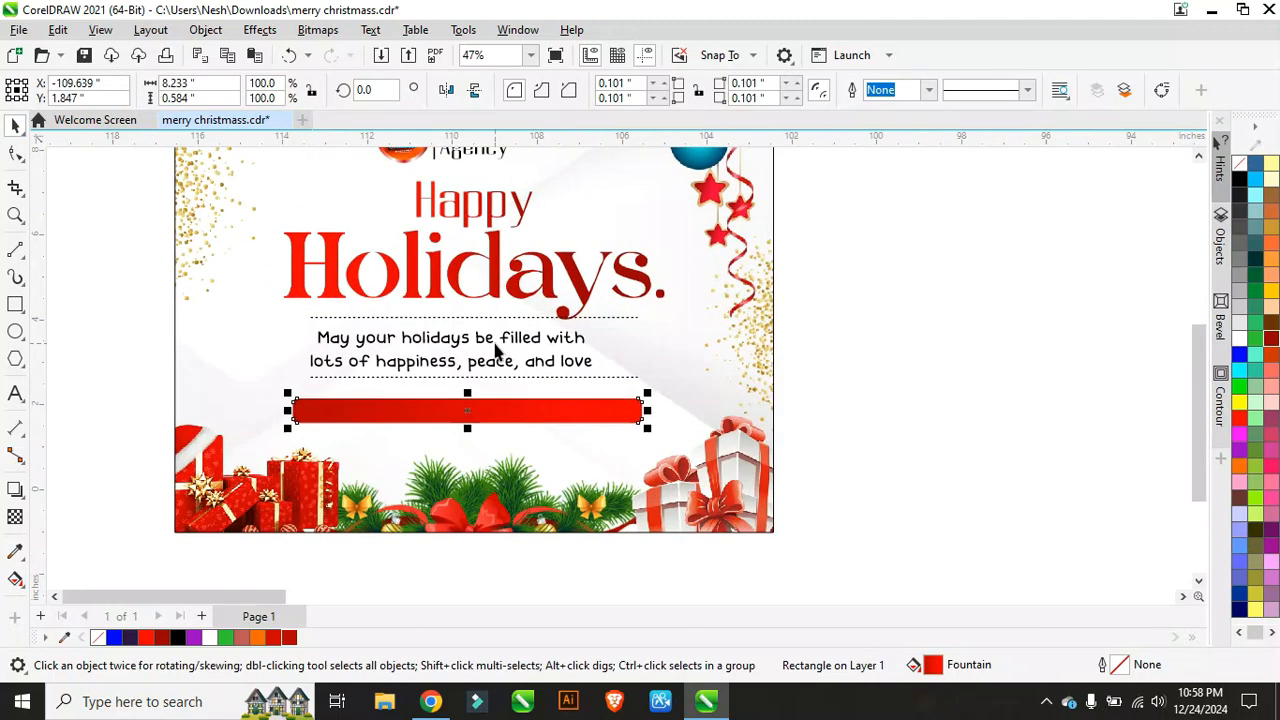
click(492, 214)
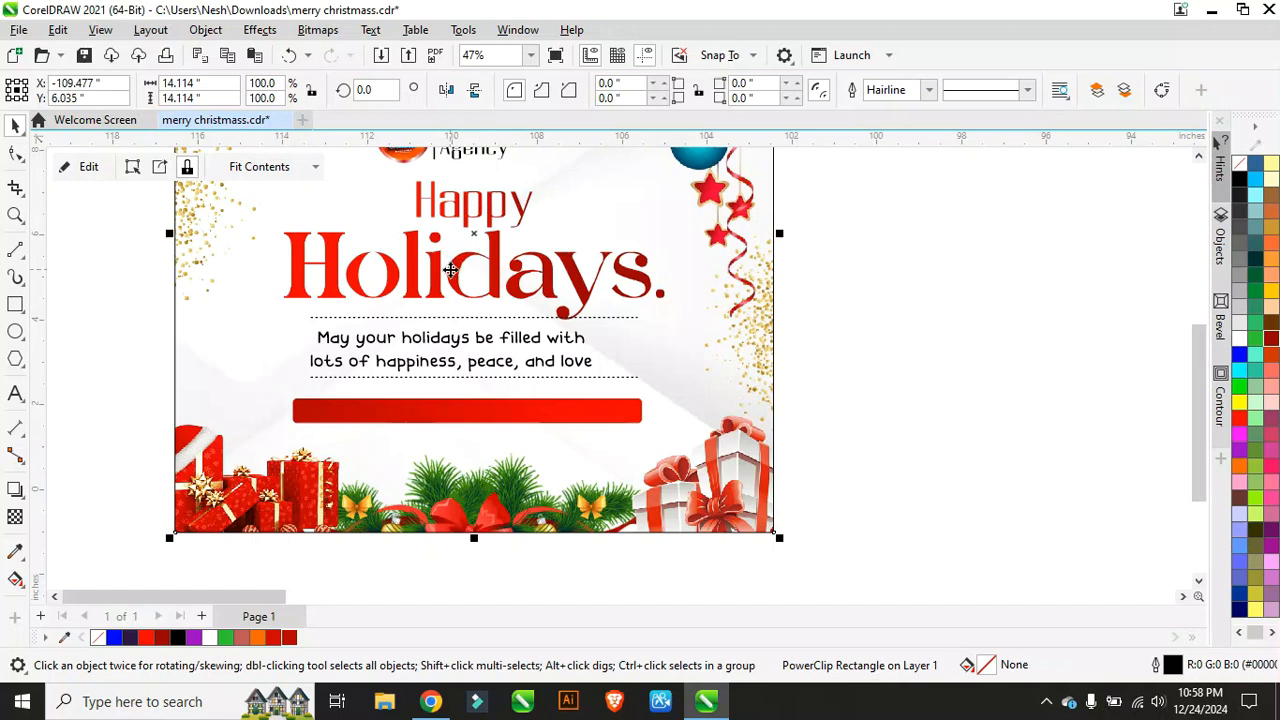
click(93, 166)
click(476, 204)
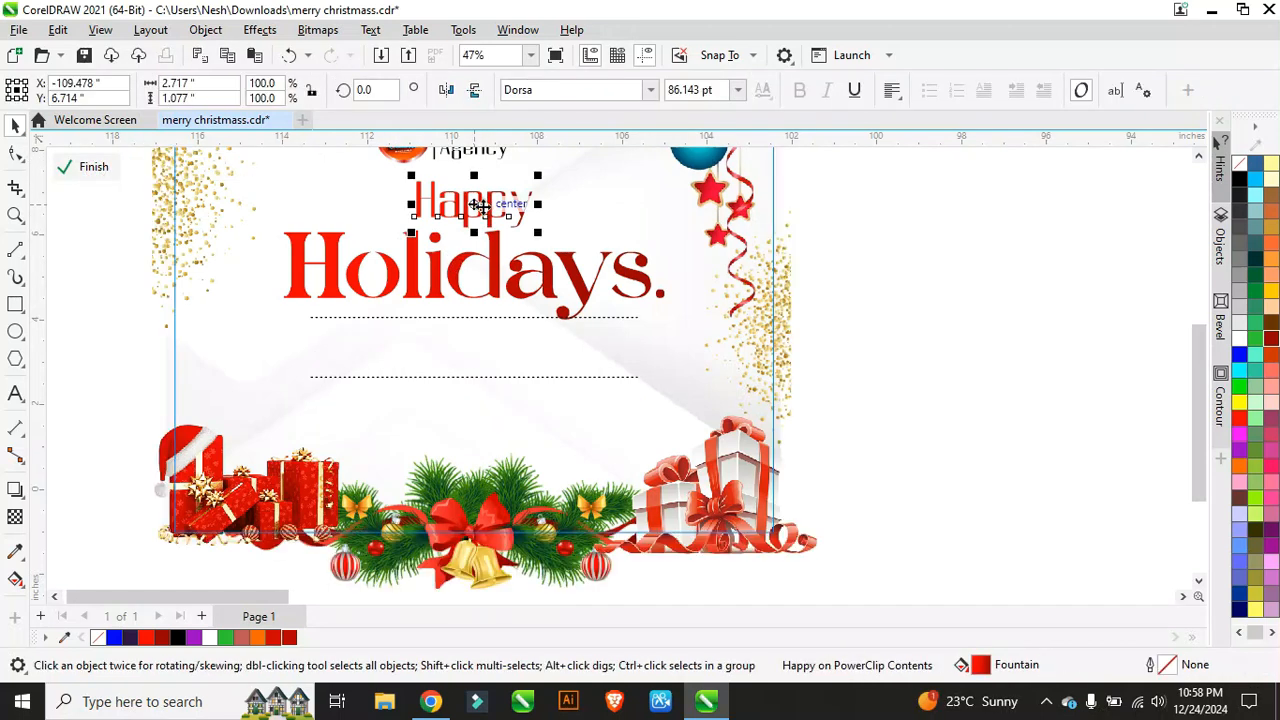
click(488, 258)
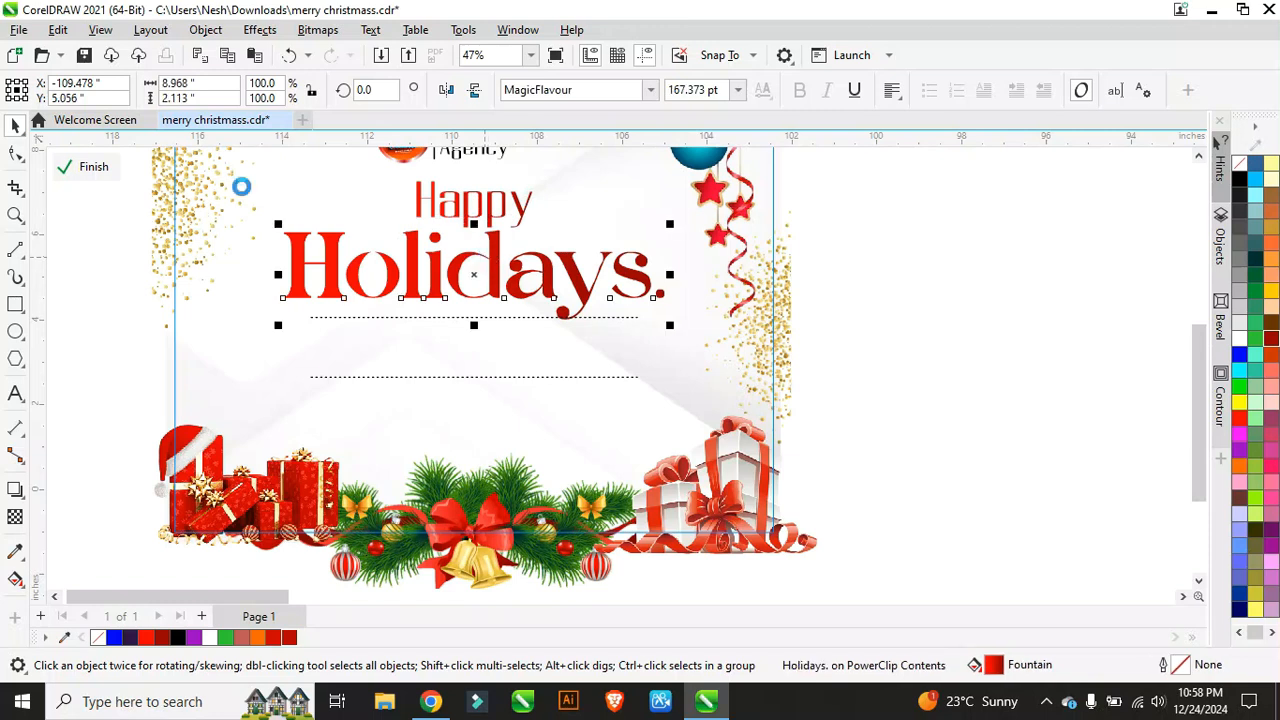
click(75, 166)
Step: Paste the 'Holidays.' copy, scale it down to about 45.7 pt, place it on the bar, make it white
right_click(118, 339)
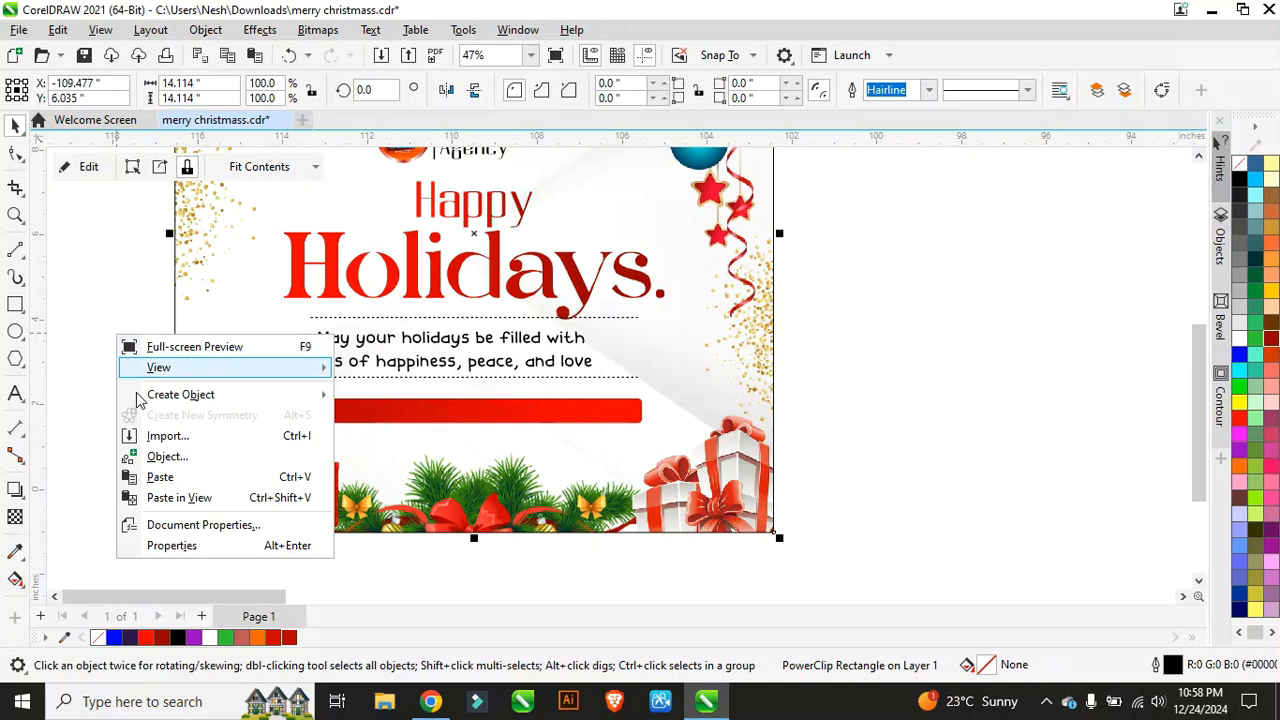
click(162, 477)
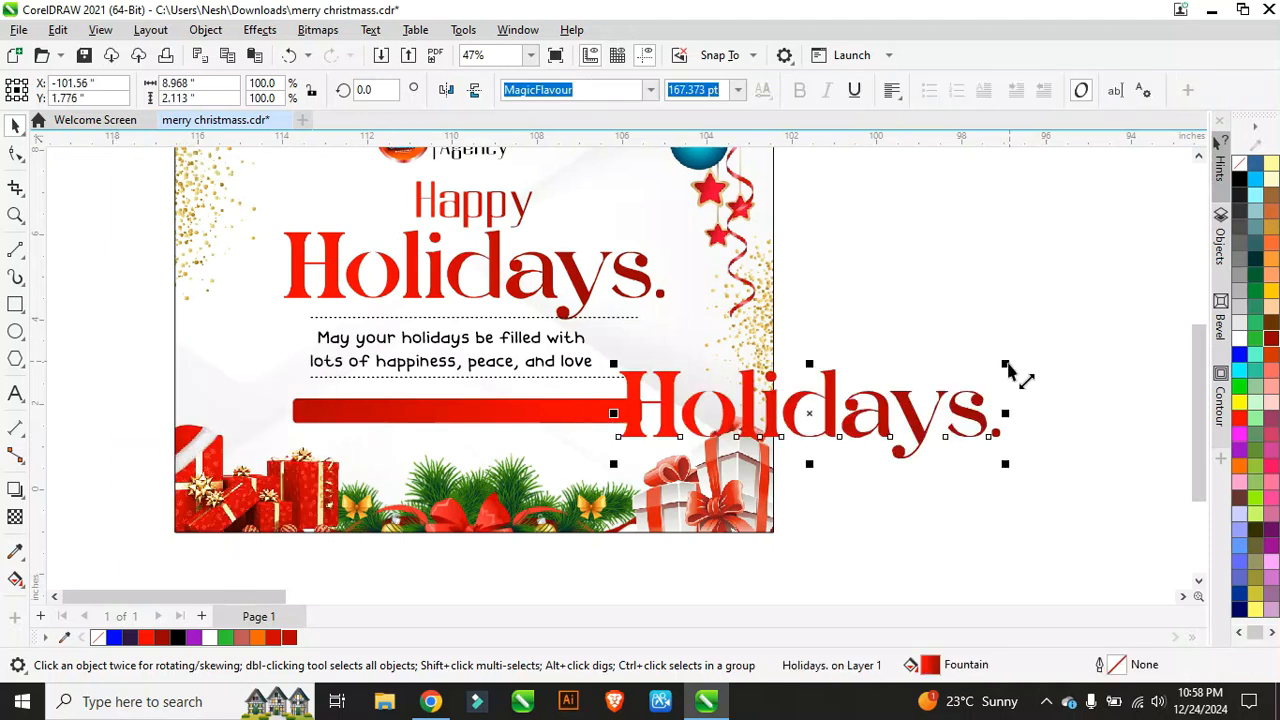
drag(1007, 370, 740, 430)
scroll(430, 420, up, 2)
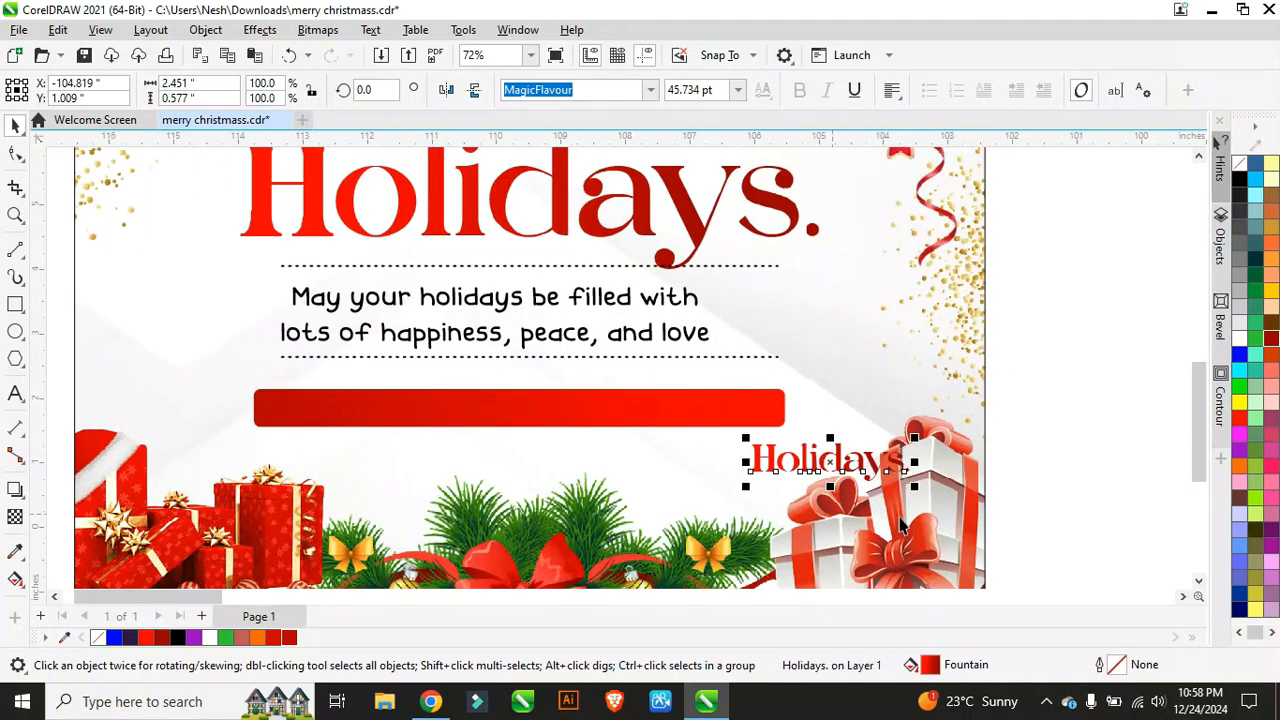
drag(845, 462, 455, 413)
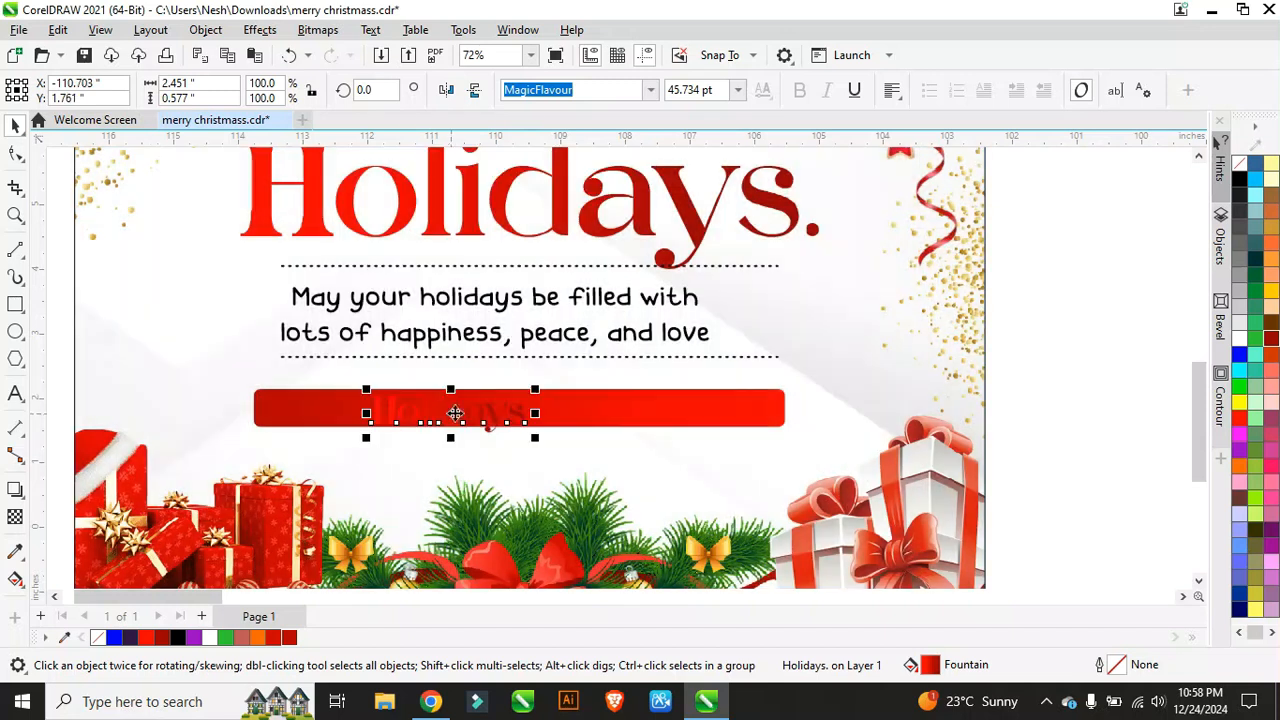
click(1239, 338)
scroll(480, 390, up, 1)
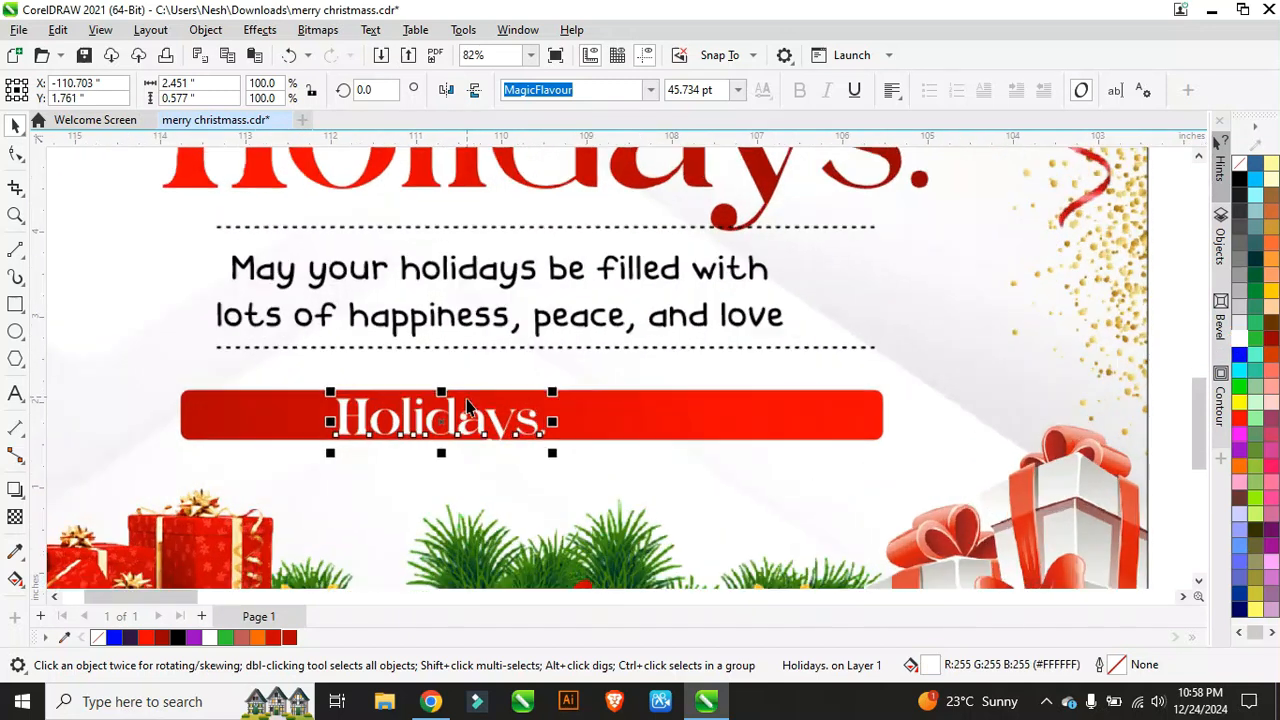
Step: Replace the bar text with 'For inquiry:' plus the contact phone number, then relabel it 'Whatsapp'
double_click(496, 424)
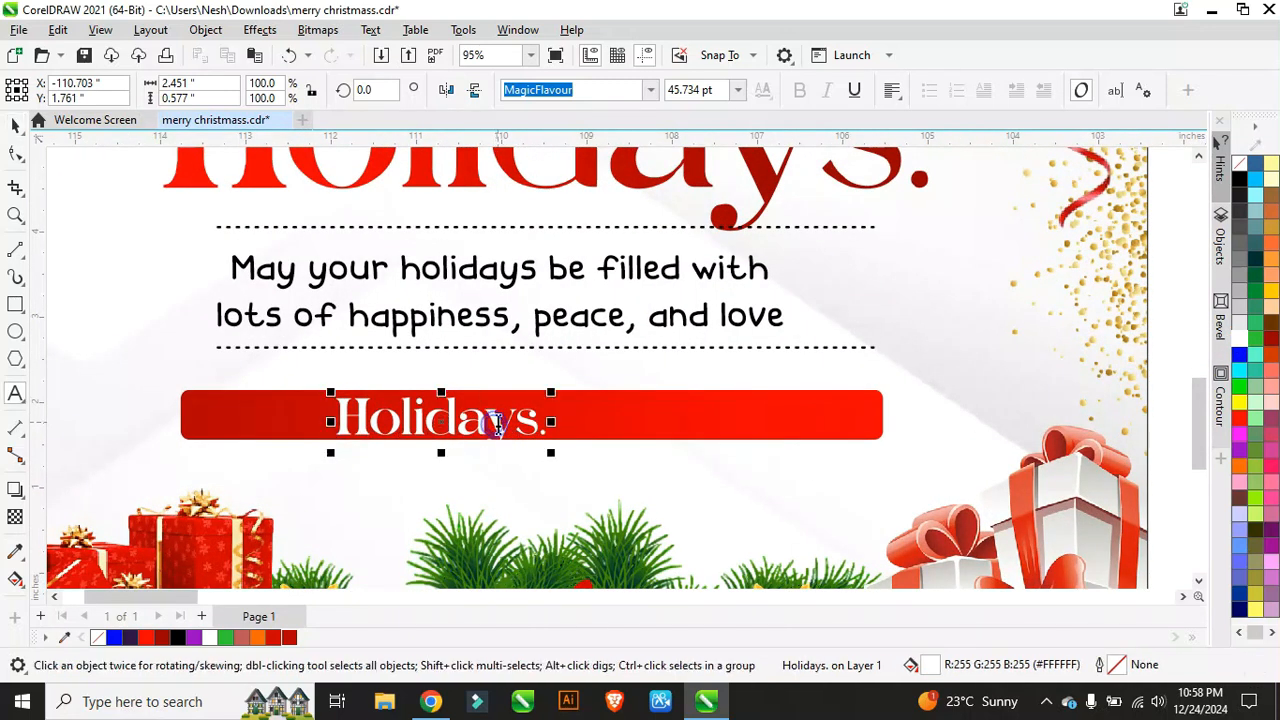
key(ctrl+a)
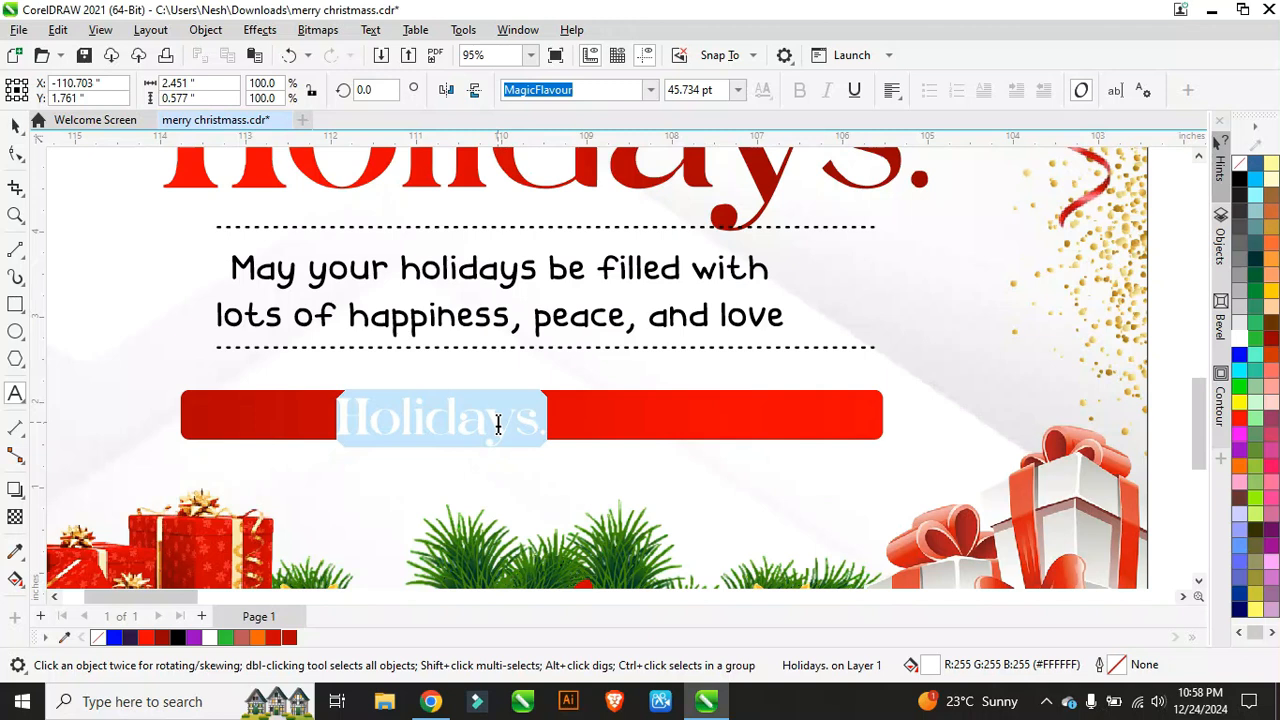
text(For)
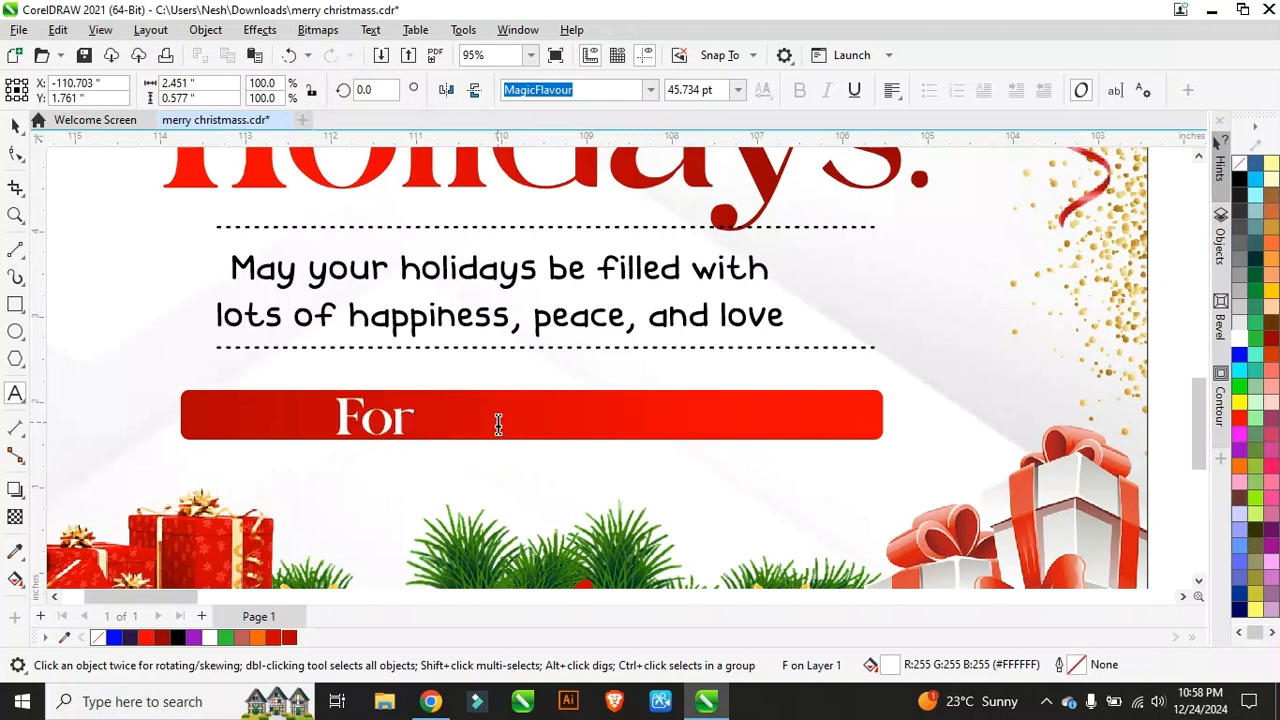
text( inquir)
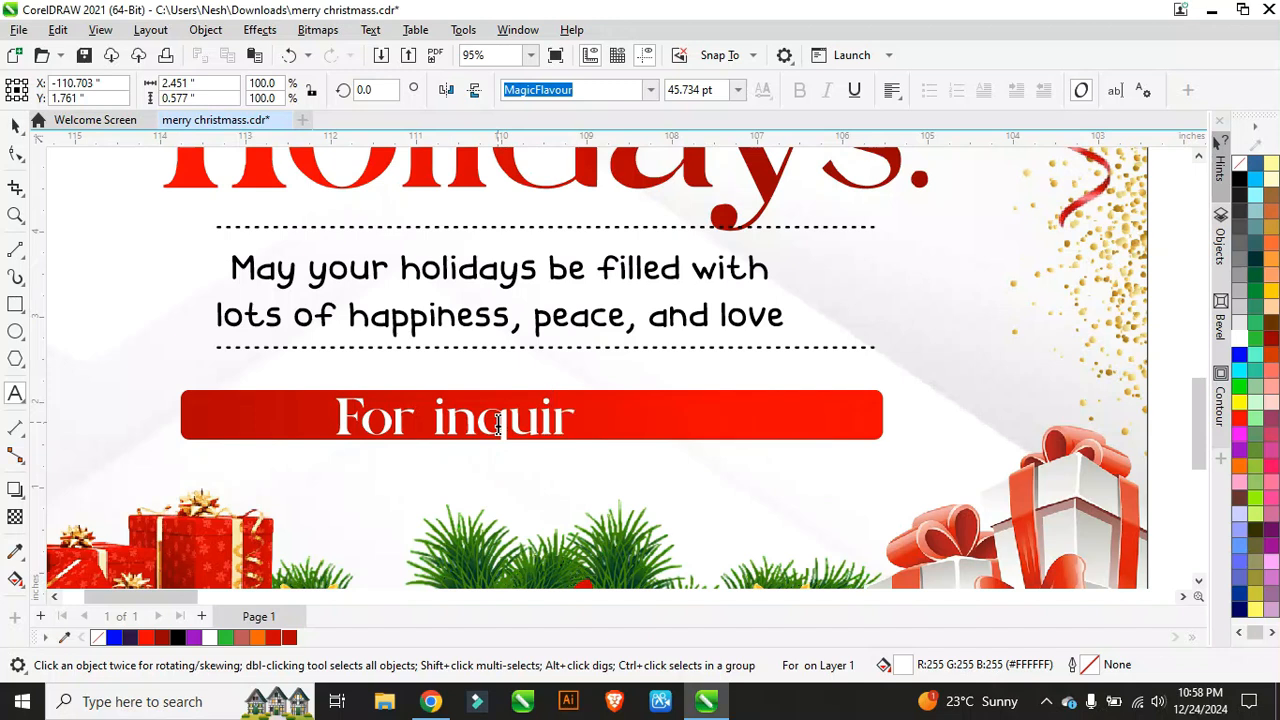
text(y:)
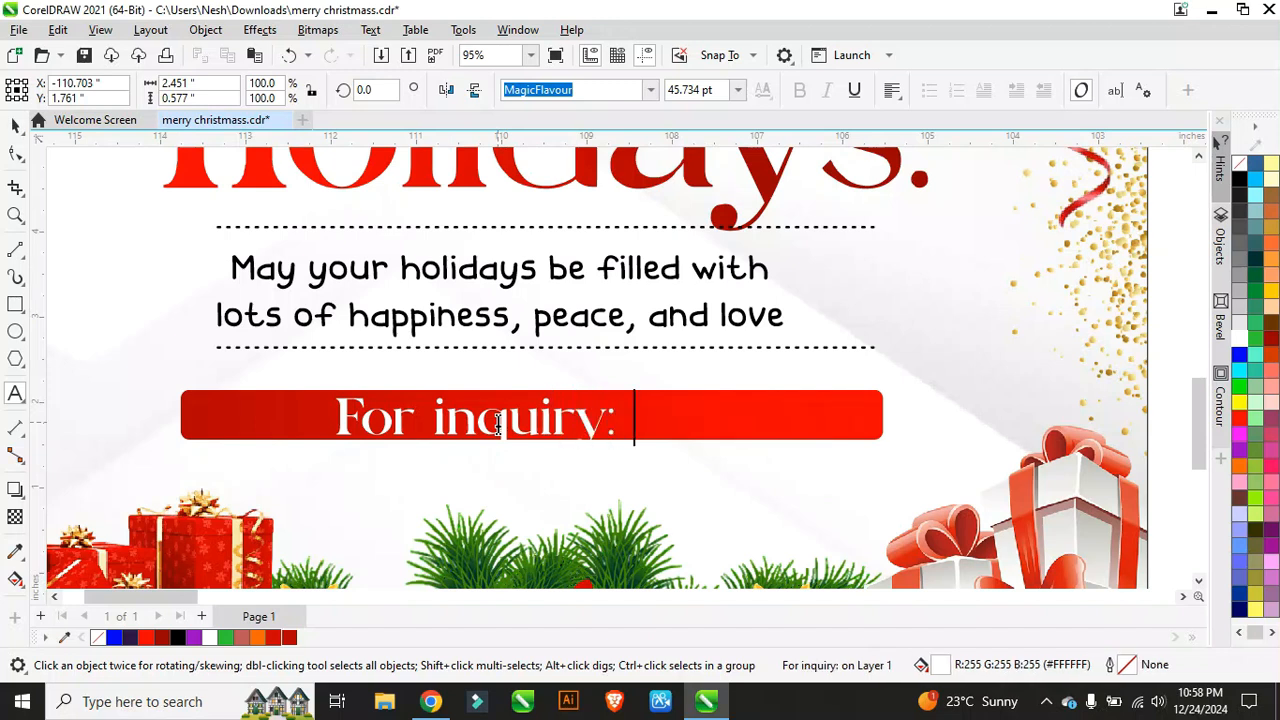
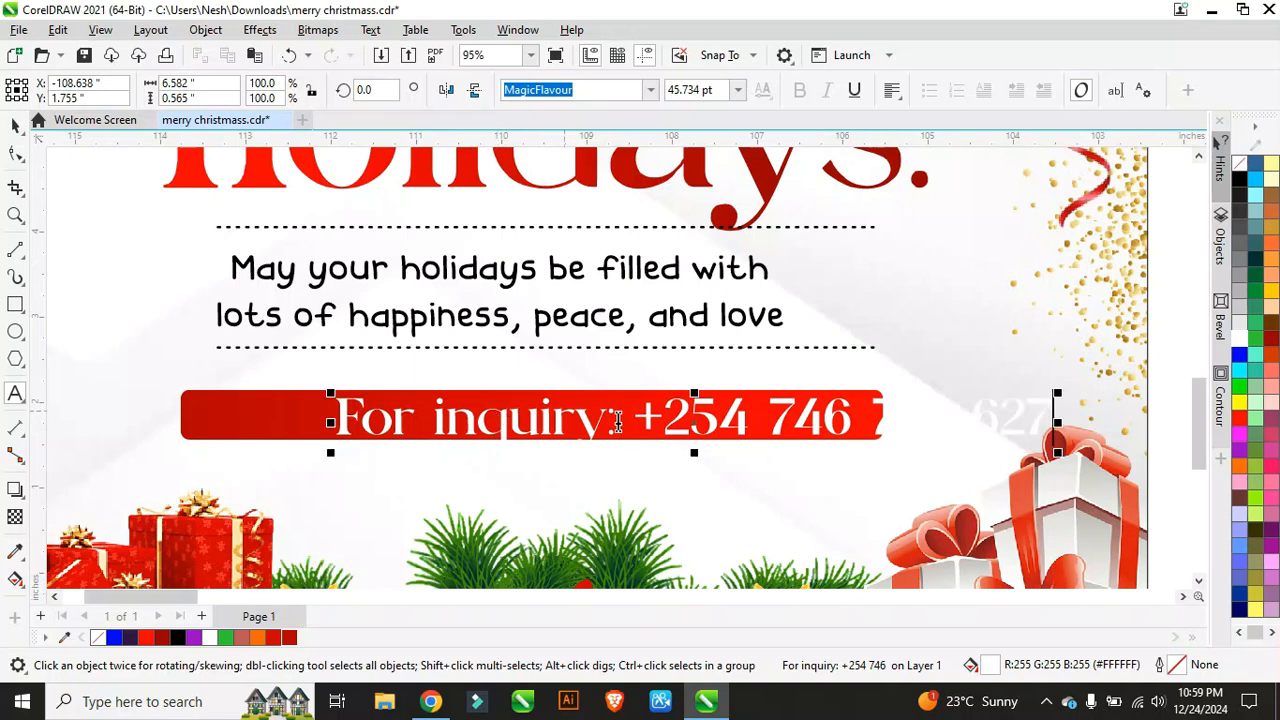
drag(597, 418, 294, 406)
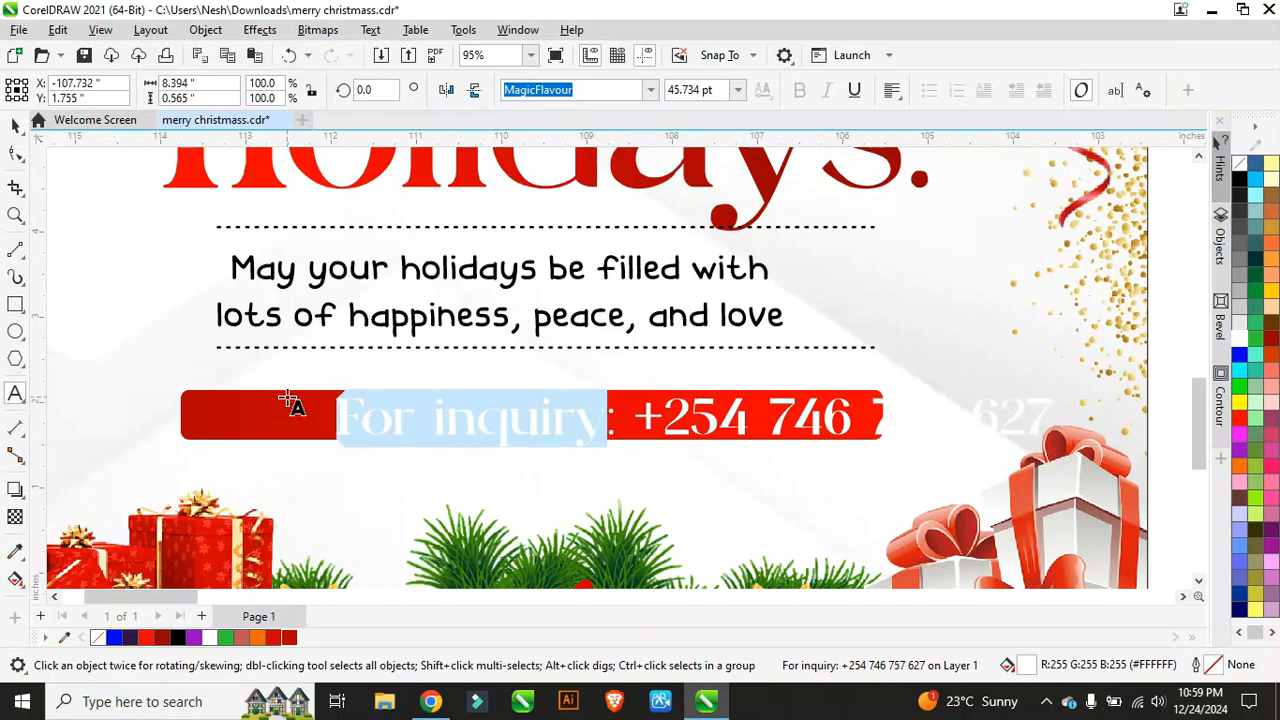
text(What)
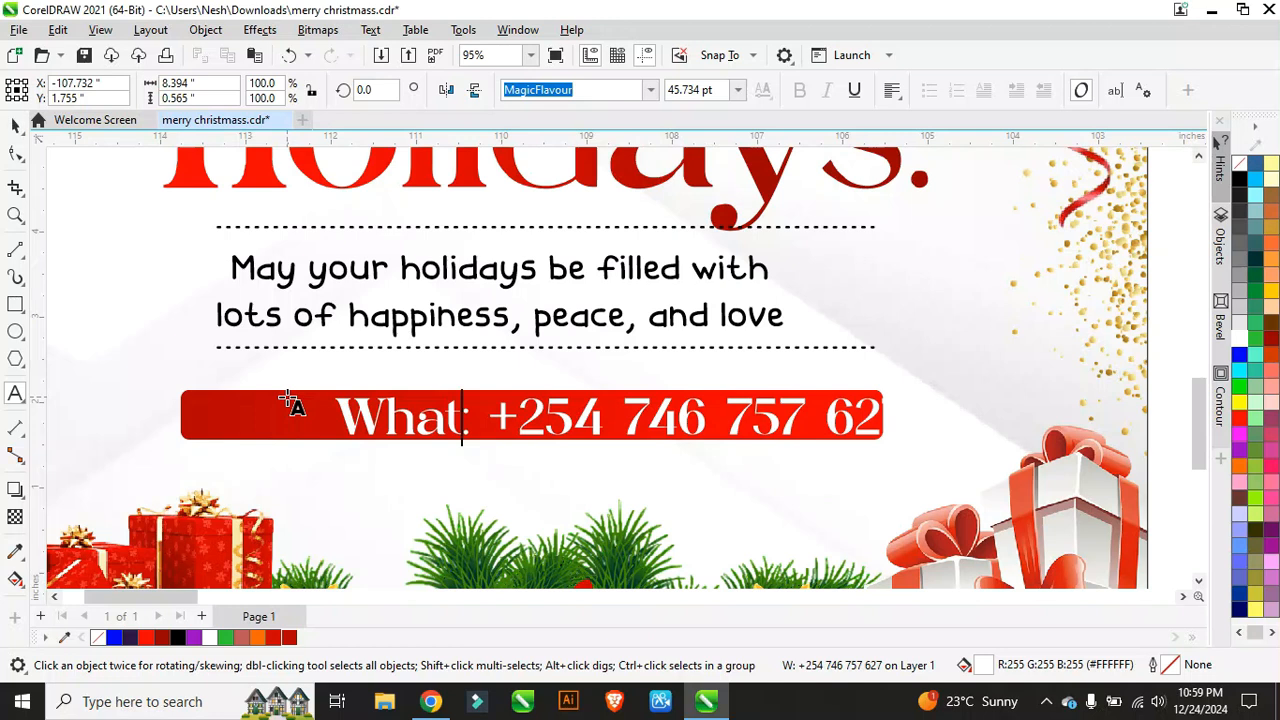
text(sapp)
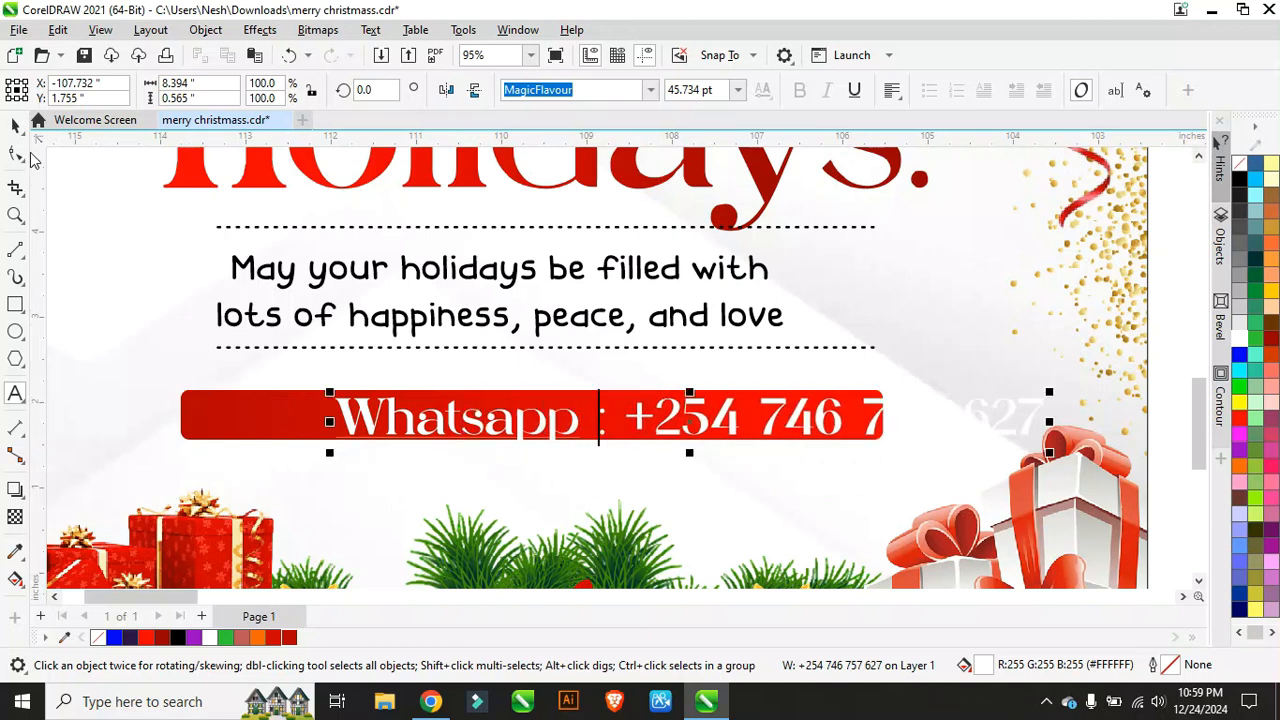
Step: Scale the Whatsapp text to about 66%, move it onto the red bar, and centre it horizontally
click(15, 124)
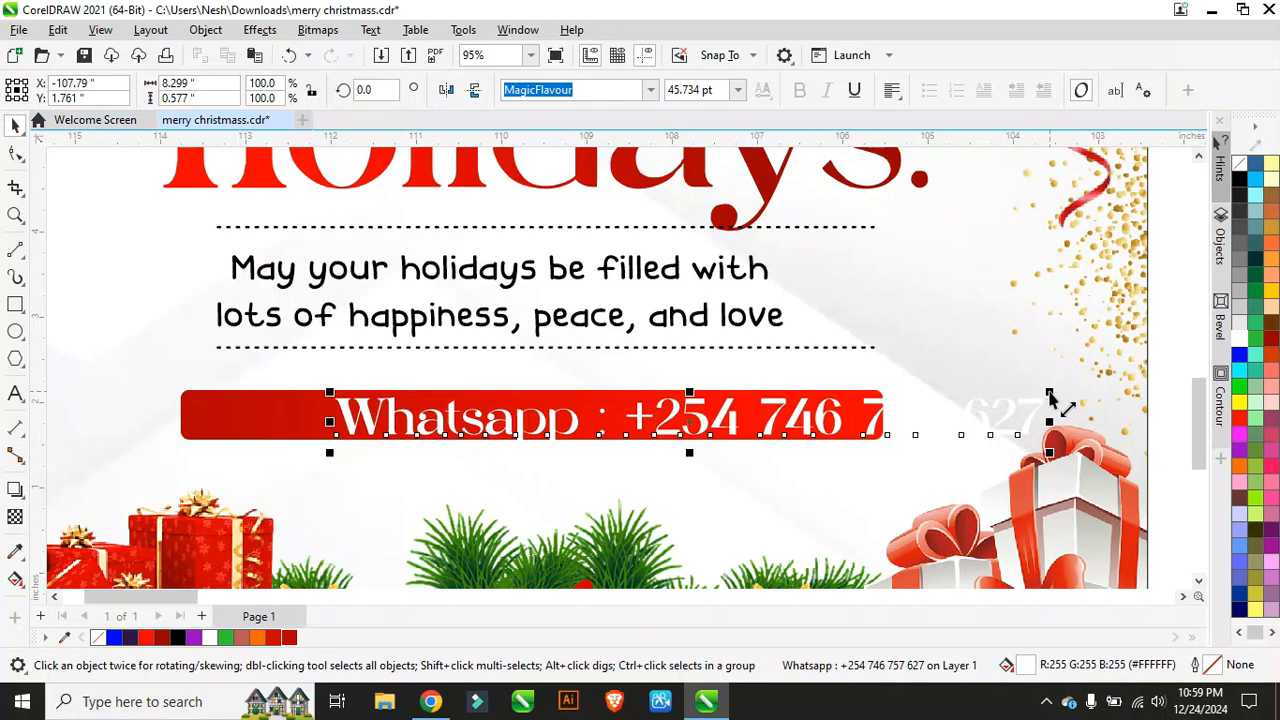
drag(1049, 398, 945, 409)
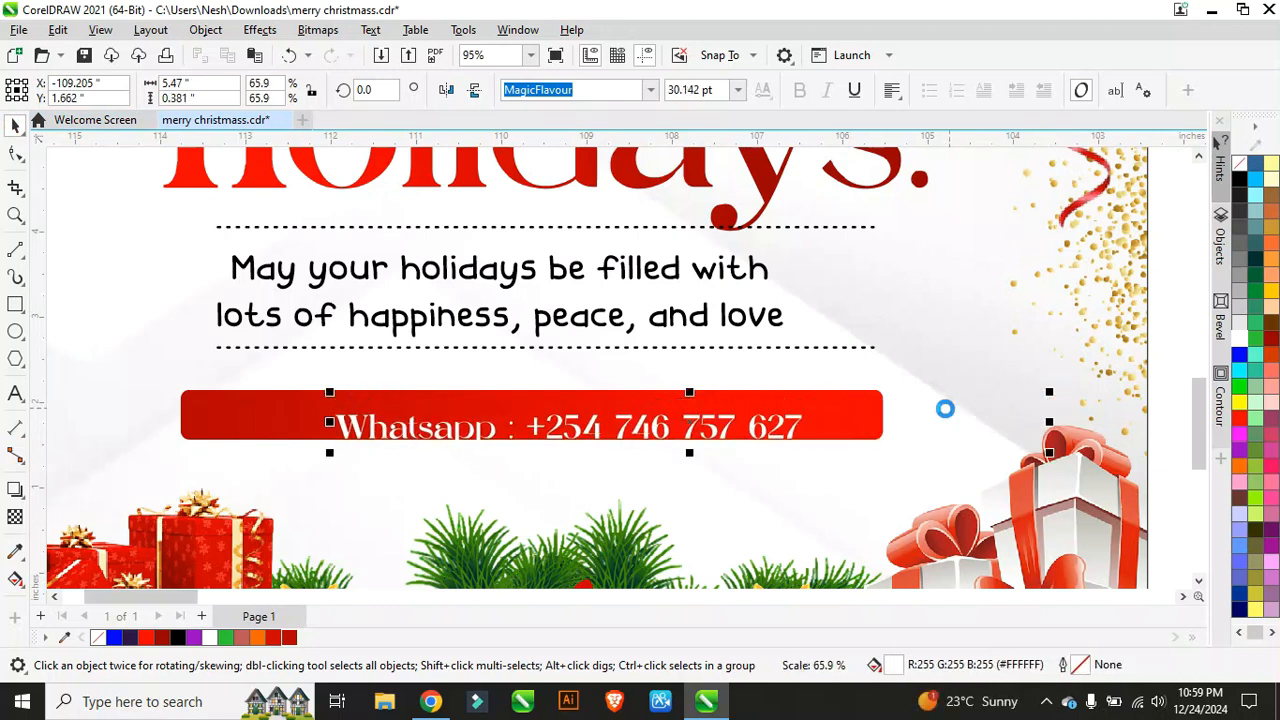
scroll(586, 449, up, 2)
drag(560, 424, 485, 410)
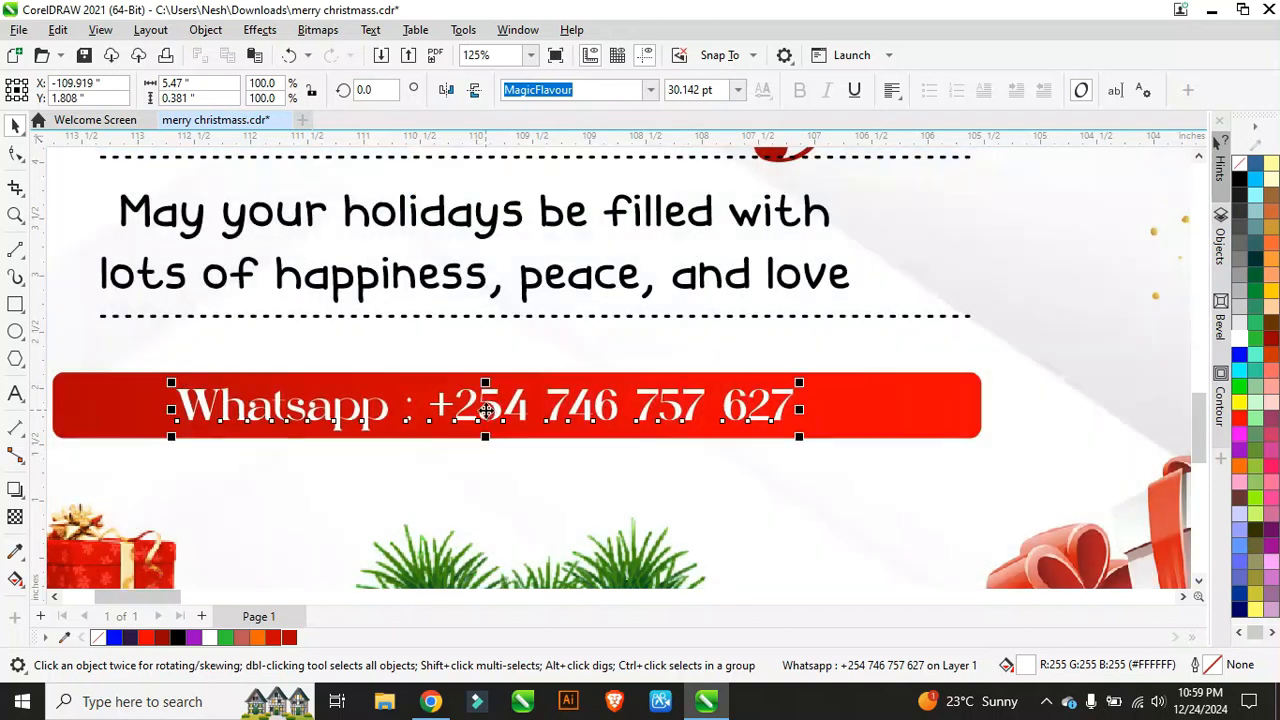
scroll(485, 410, down, 3)
shift+click(737, 422)
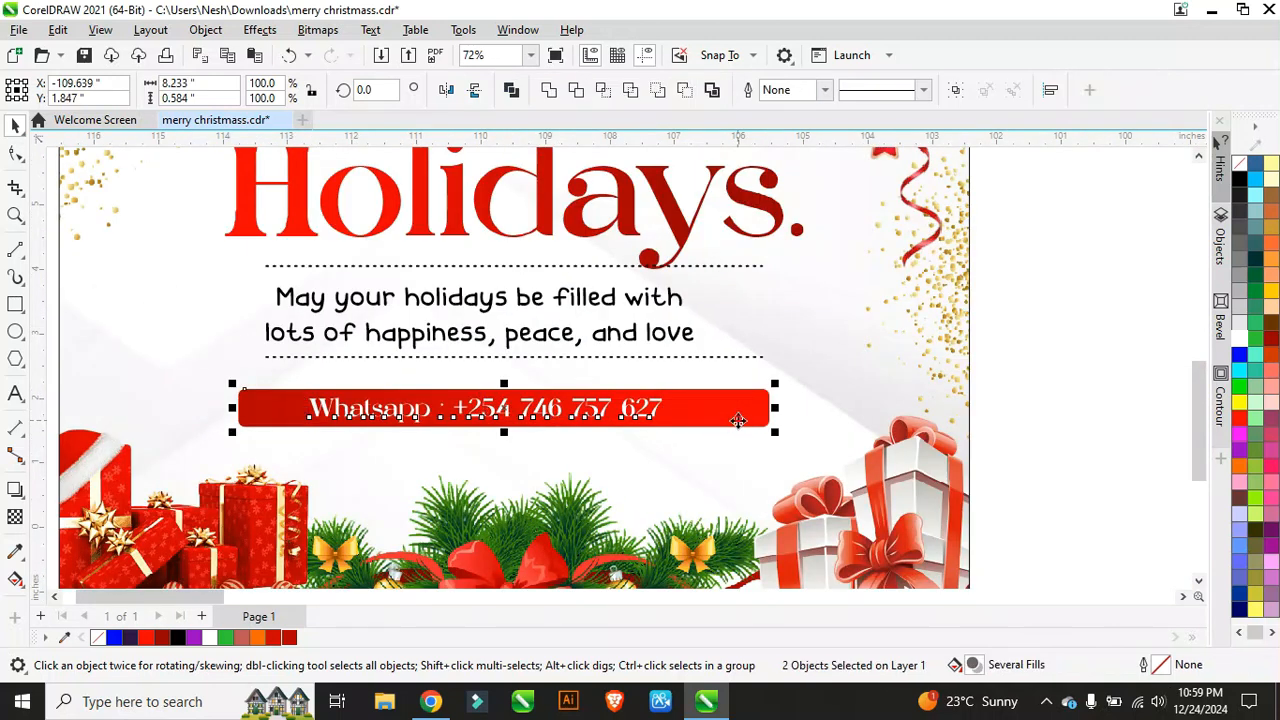
key(c)
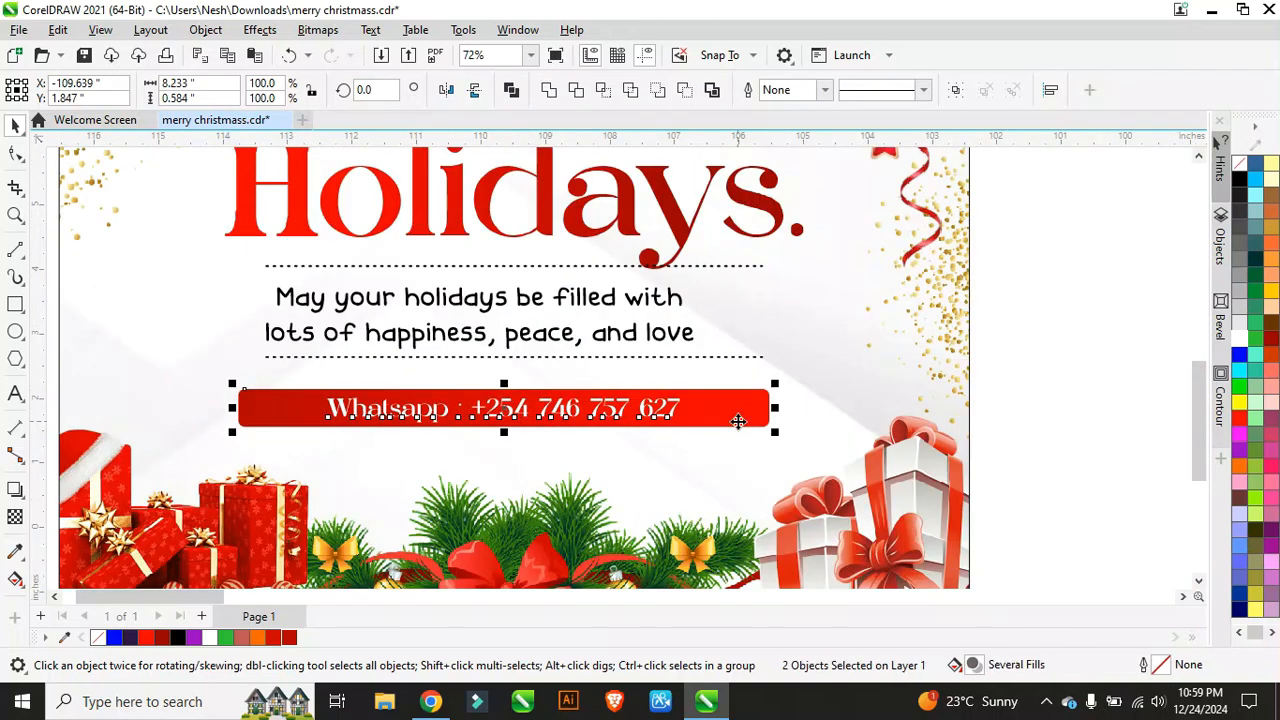
scroll(737, 422, down, 2)
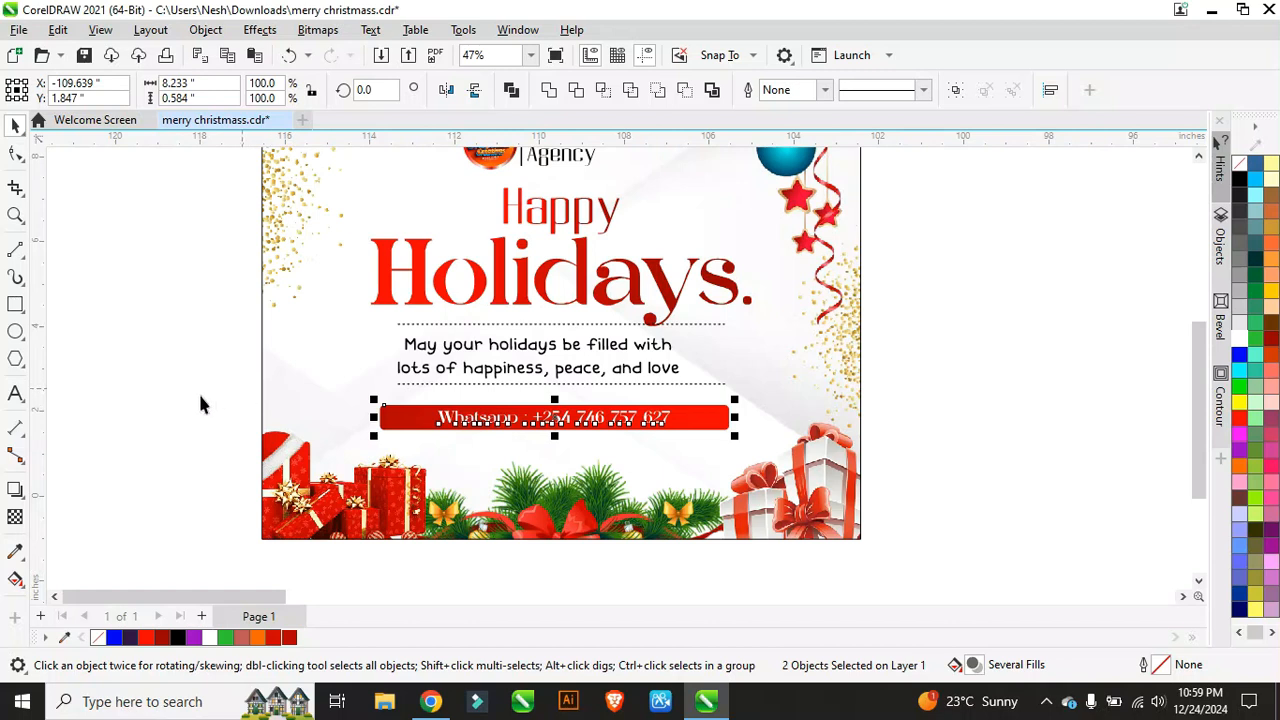
drag(200, 403, 760, 477)
Step: Move the bar and its label into the card's PowerClip, centred below the Holidays heading
key(Delete)
click(320, 306)
click(77, 171)
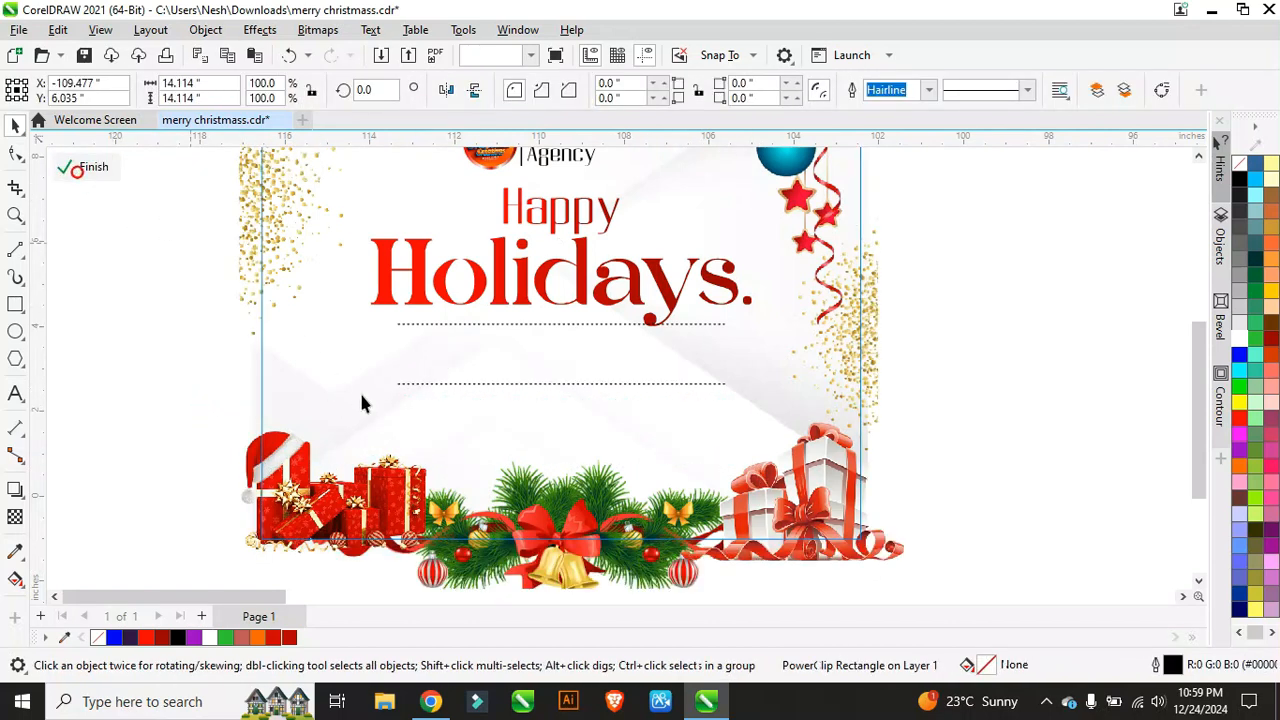
click(364, 404)
right_click(202, 396)
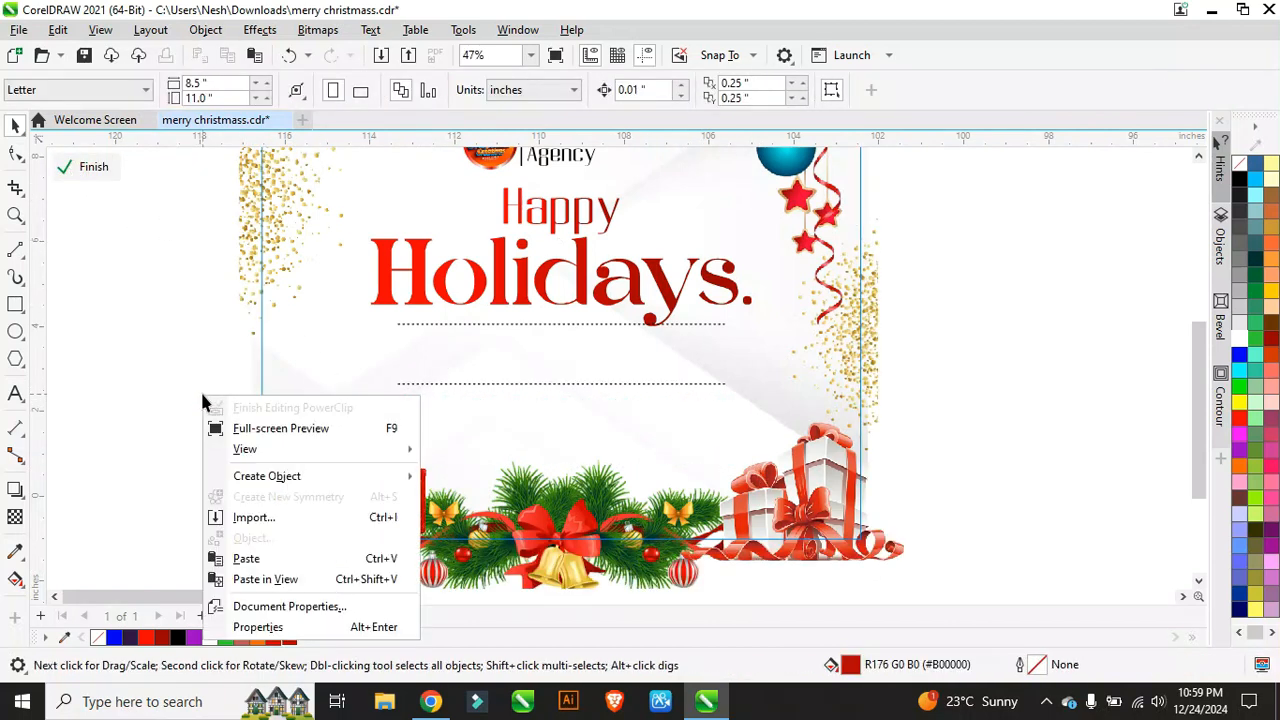
click(305, 580)
drag(800, 380, 557, 422)
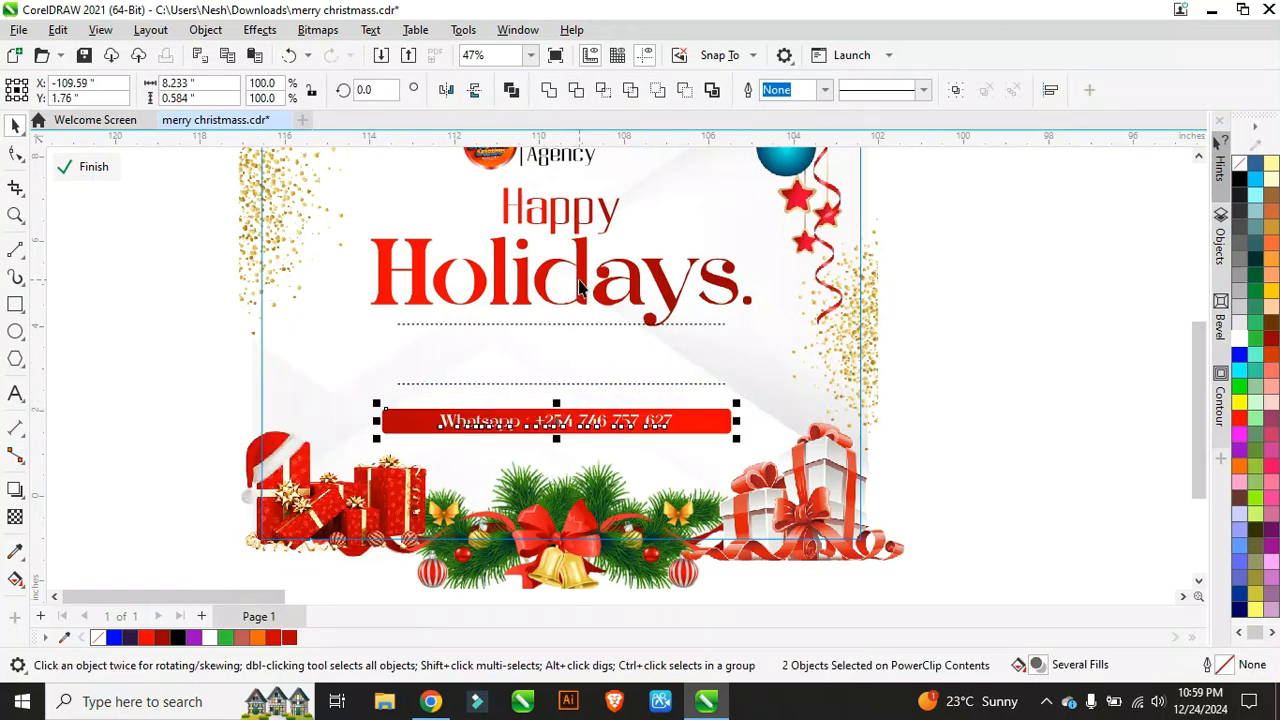
shift+click(580, 287)
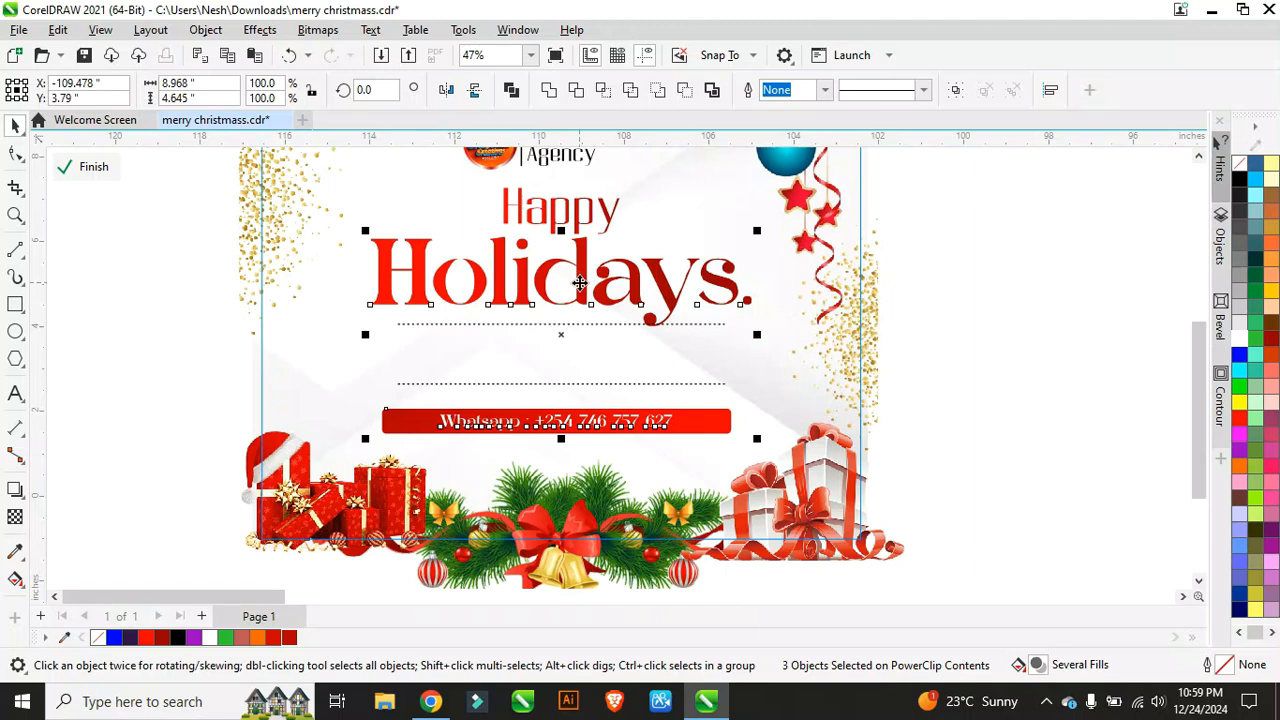
key(c)
scroll(565, 305, down, 4)
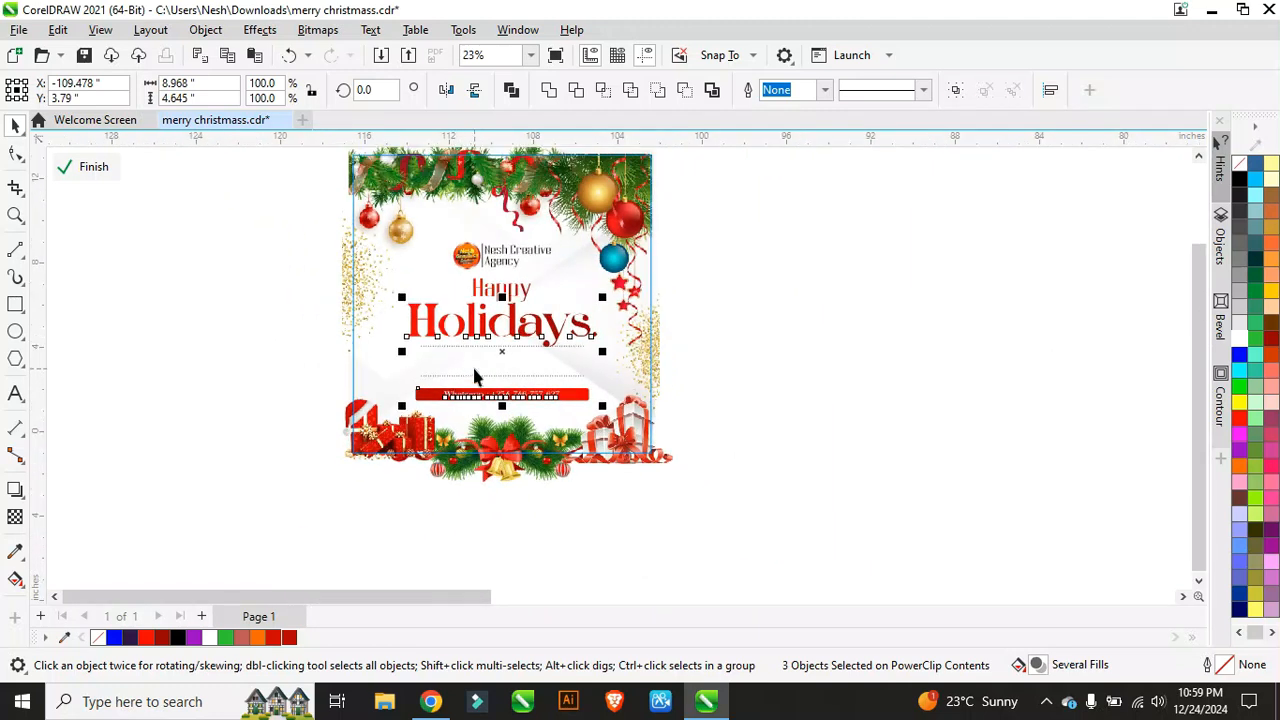
Step: Exit PowerClip editing and set the card frame's outline to None
click(93, 167)
scroll(543, 491, up, 2)
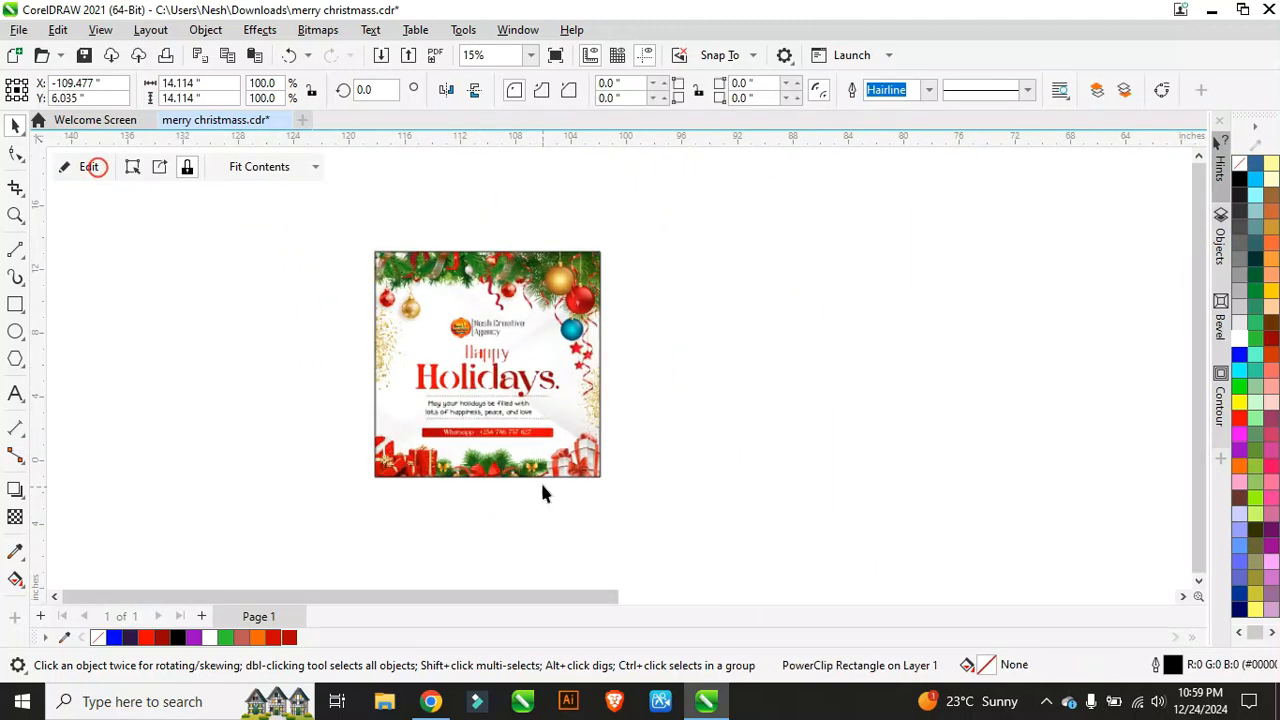
right_click(1240, 168)
scroll(480, 336, down, 1)
scroll(480, 336, up, 2)
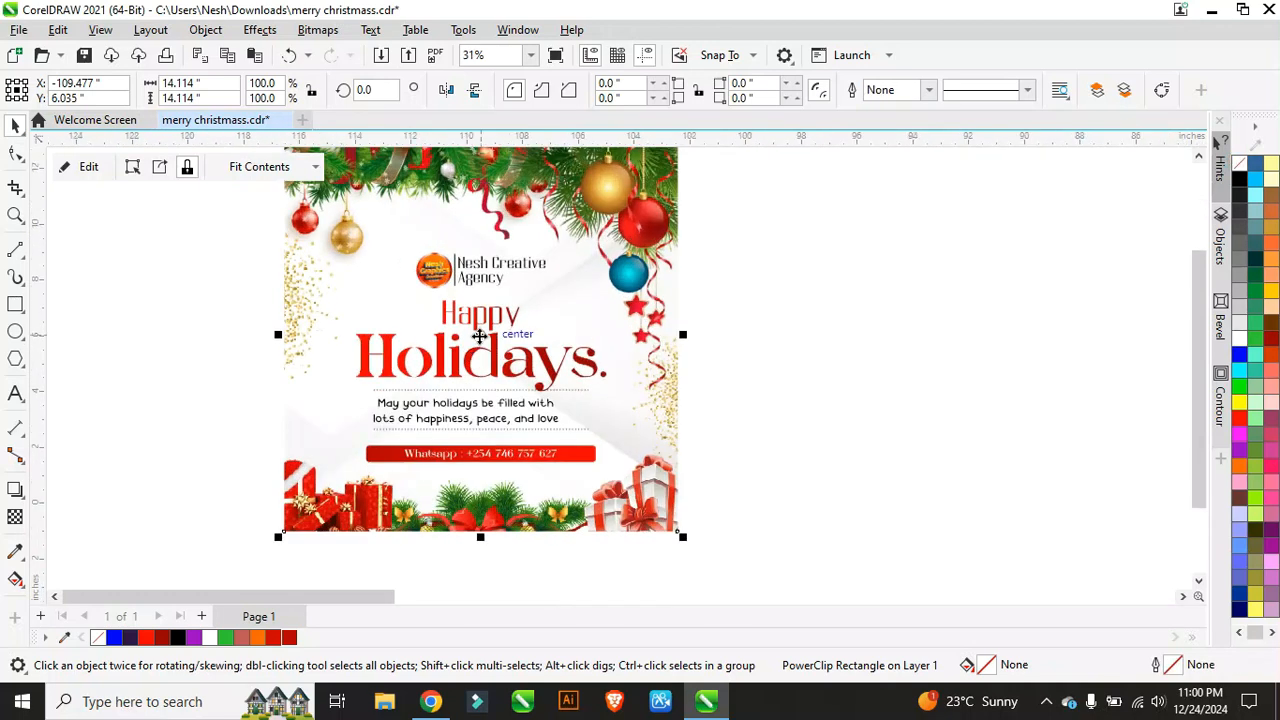
click(820, 337)
scroll(414, 343, down, 2)
scroll(485, 348, up, 1)
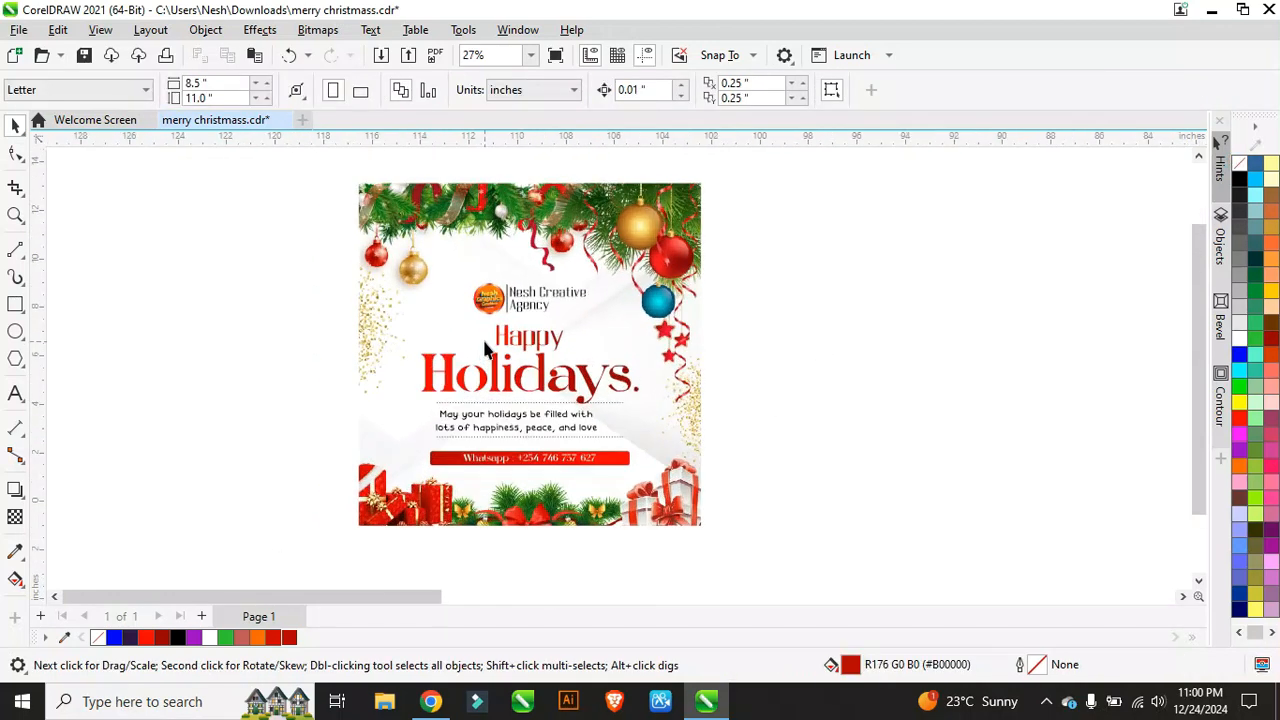
scroll(484, 347, up, 2)
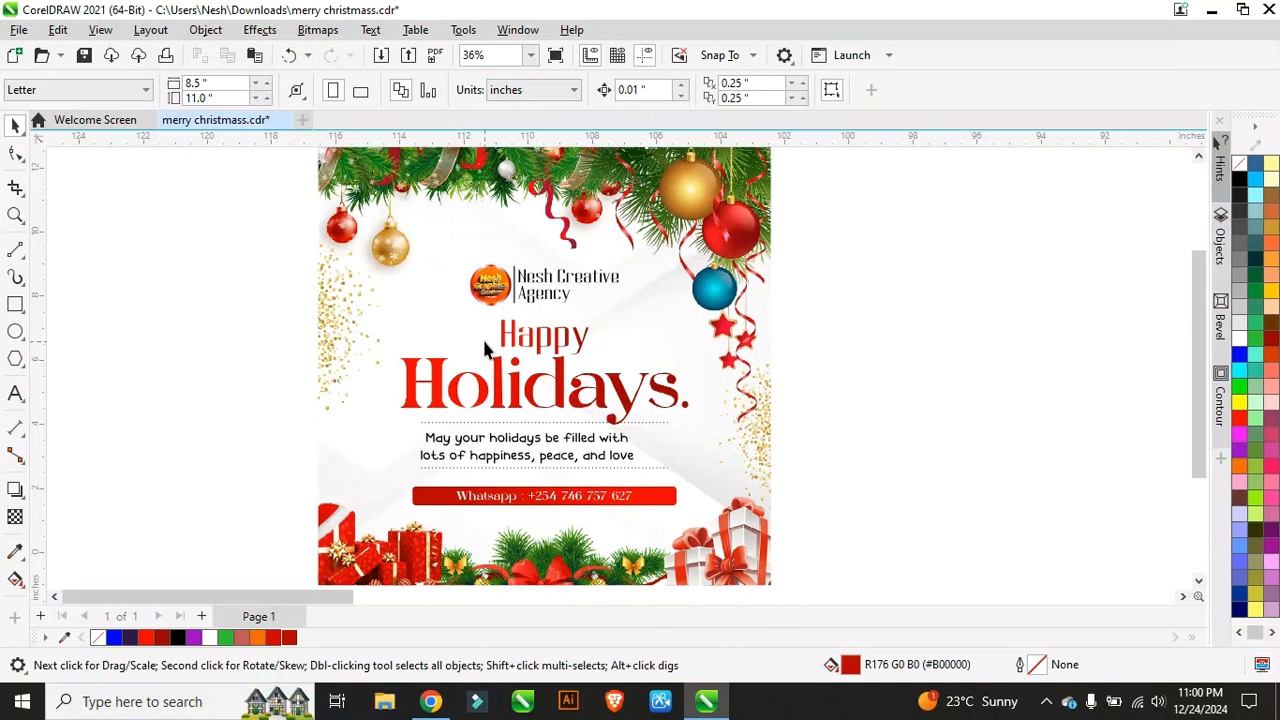
scroll(484, 347, down, 1)
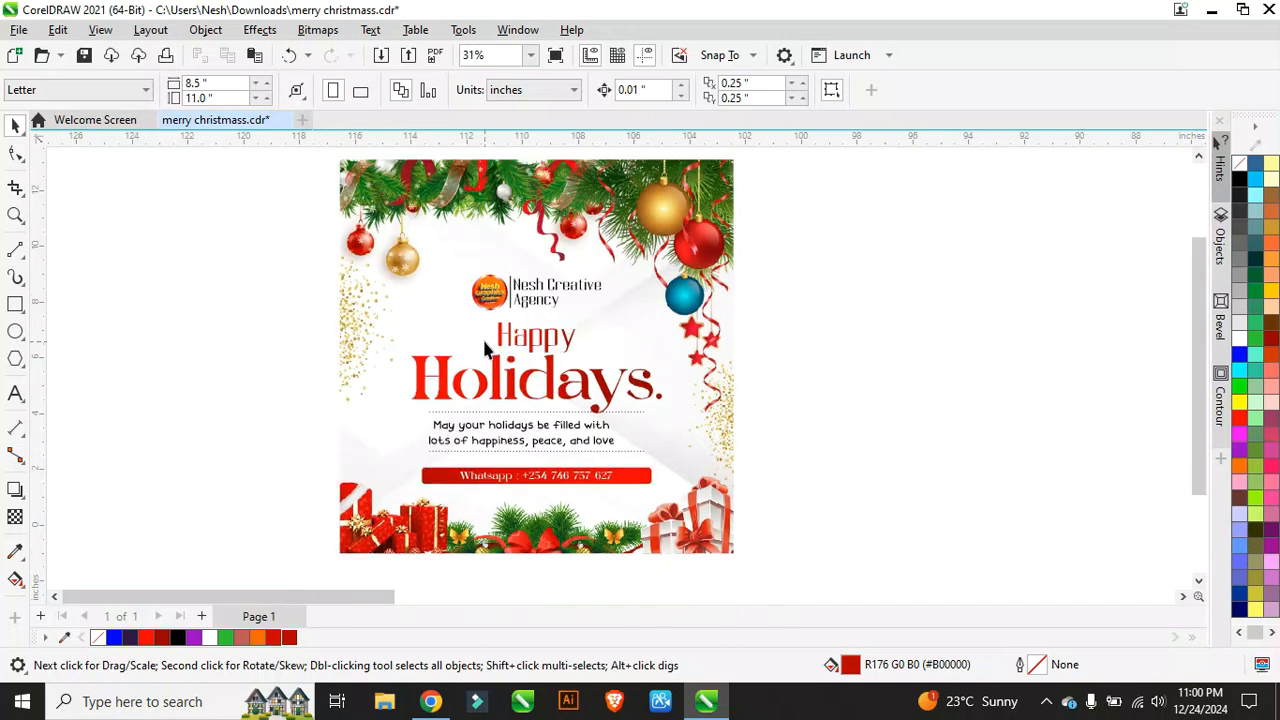
click(485, 347)
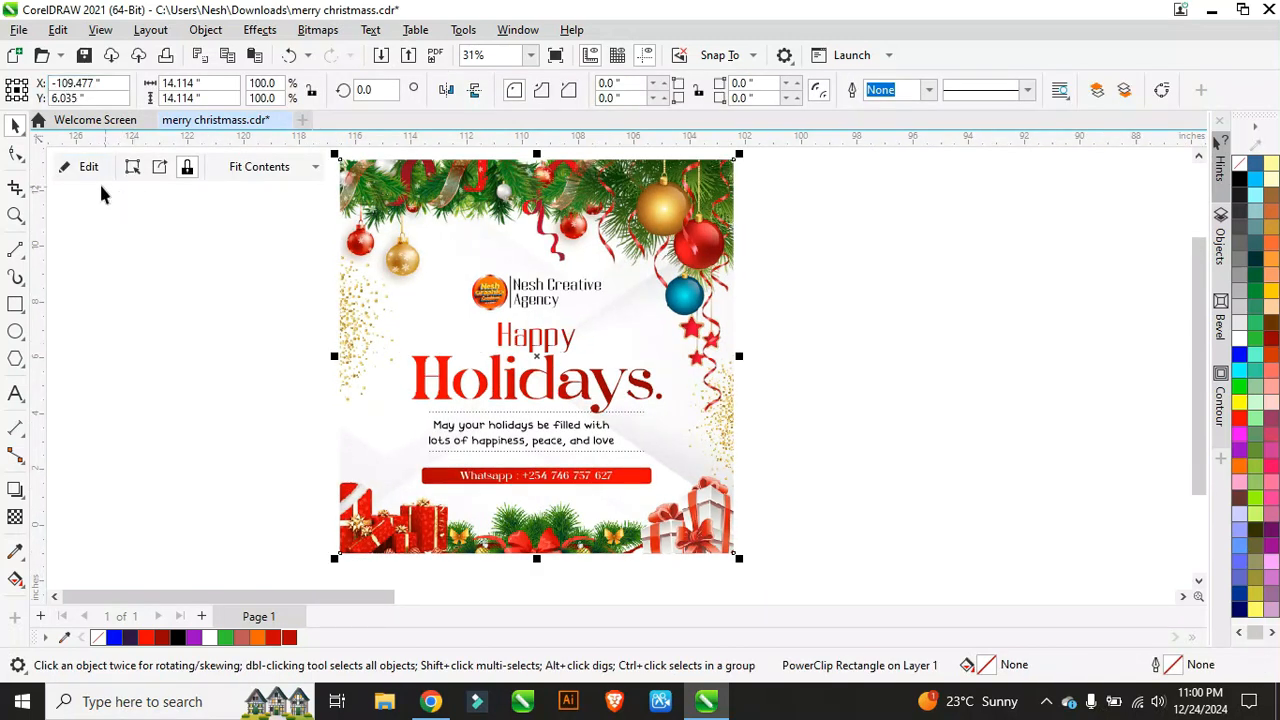